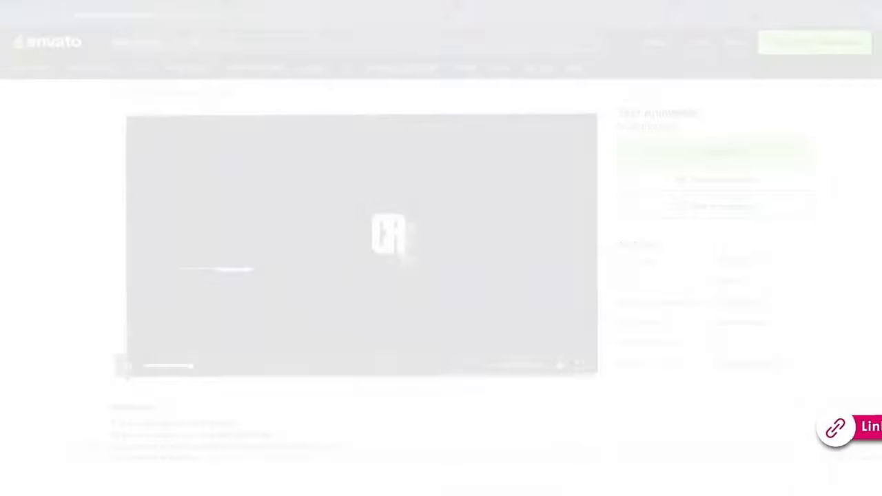
Step: Place the Render Title 07 composition above the A girl in club.mp4 layer and preview the titled clip
click(762, 424)
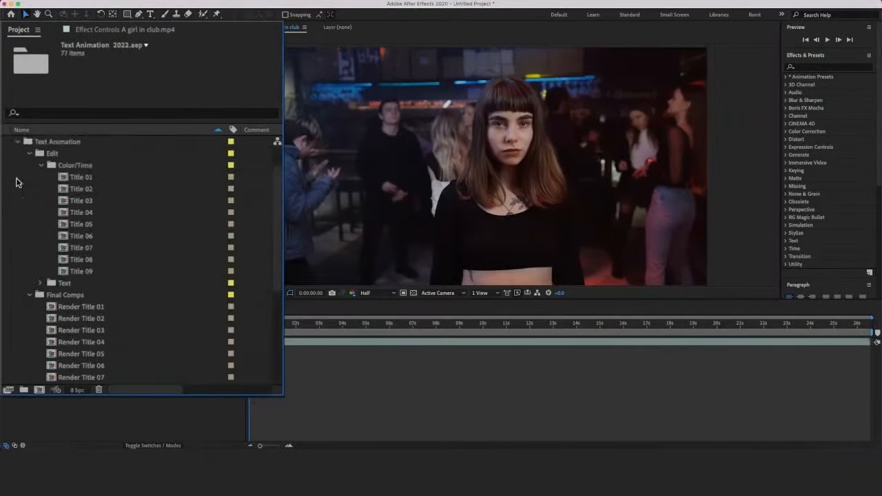
drag(90, 213, 91, 275)
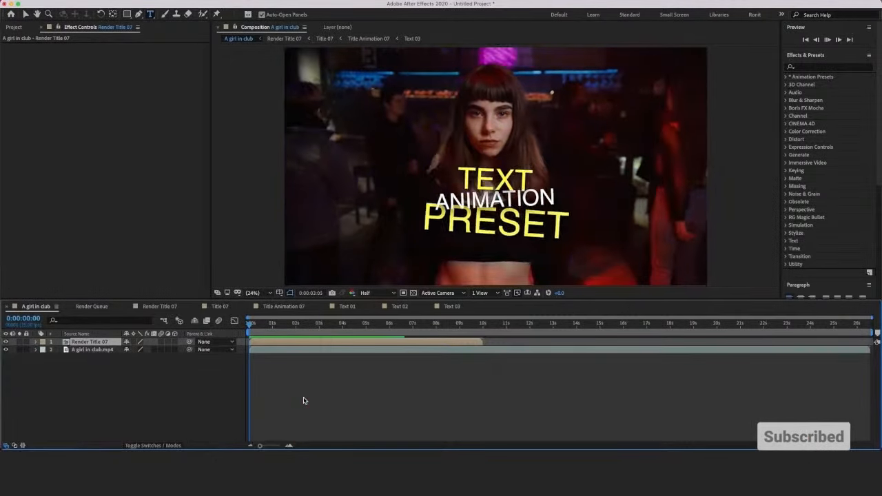
key(space)
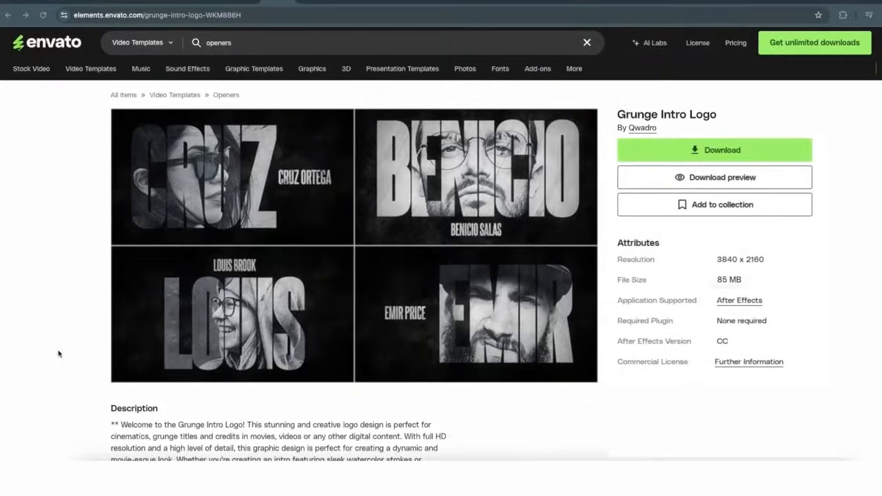
Step: Switch to Envato Elements and watch the Grunge Intro Logo template's preview video in full screen
click(580, 367)
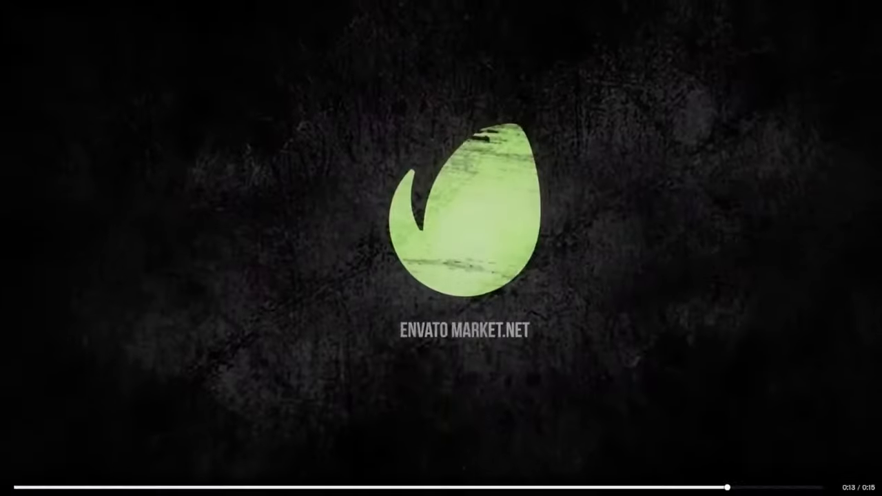
key(Escape)
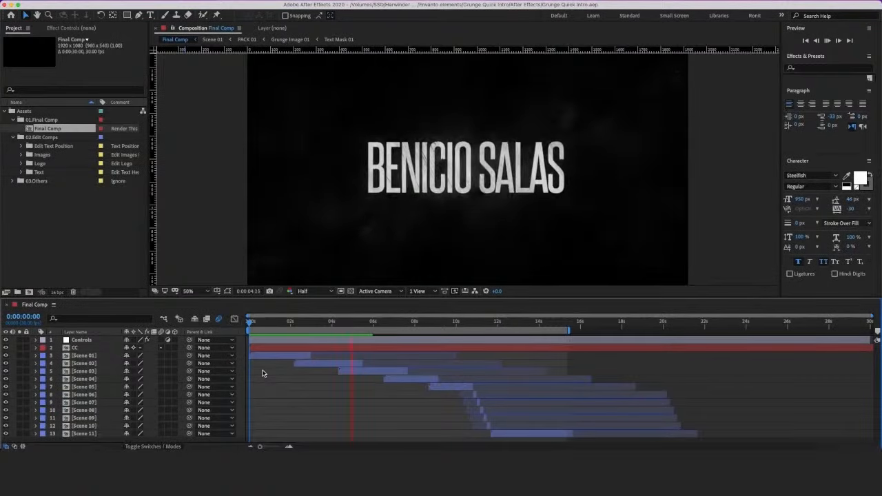
Step: Switch to After Effects, set Final Comp's time to 0:00:01:15 and replace the first scene's text with a new first name, starting from Text 01
key(space)
drag(246, 327, 280, 329)
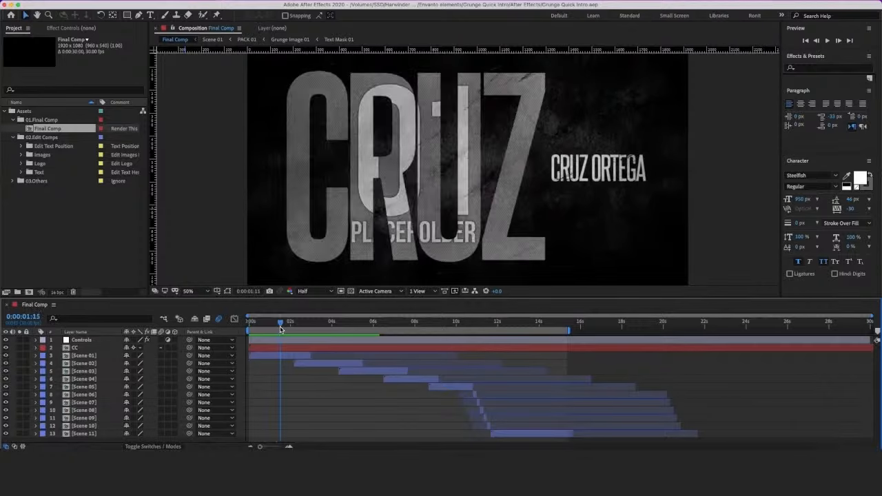
click(20, 172)
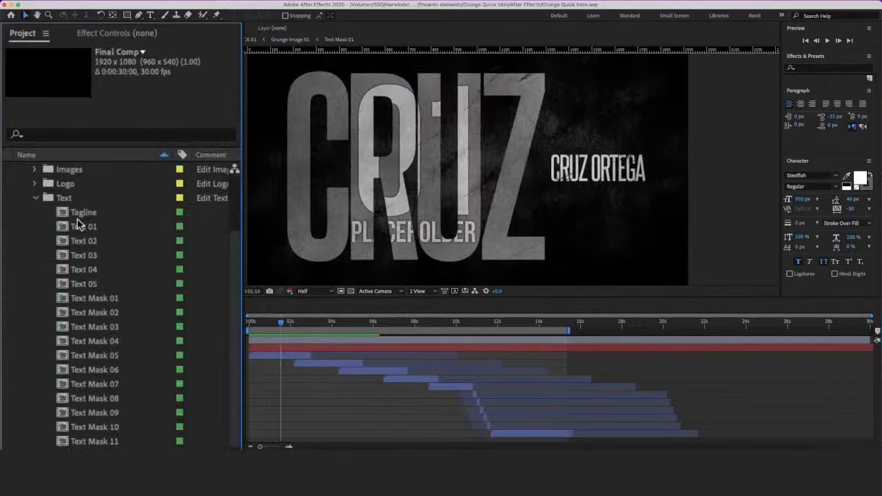
double_click(88, 229)
click(295, 350)
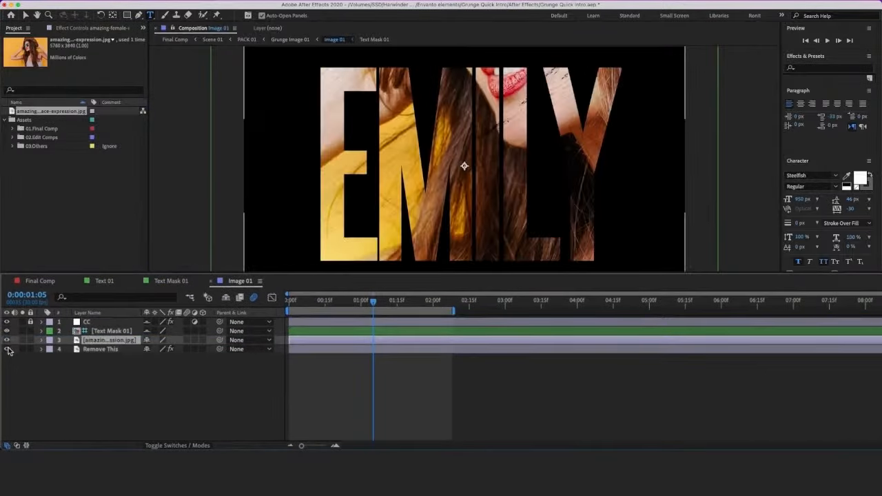
Step: Place the woman's photo beneath Text Mask 01 in the Image 01 composition, scaled to 75% with her face inside the lettering
key(s)
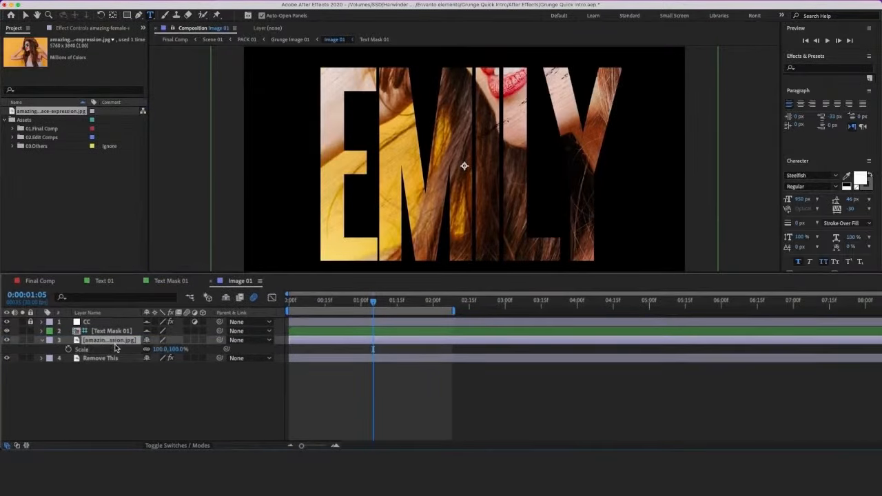
key(v)
drag(472, 164, 463, 215)
drag(181, 349, 171, 349)
drag(505, 115, 495, 170)
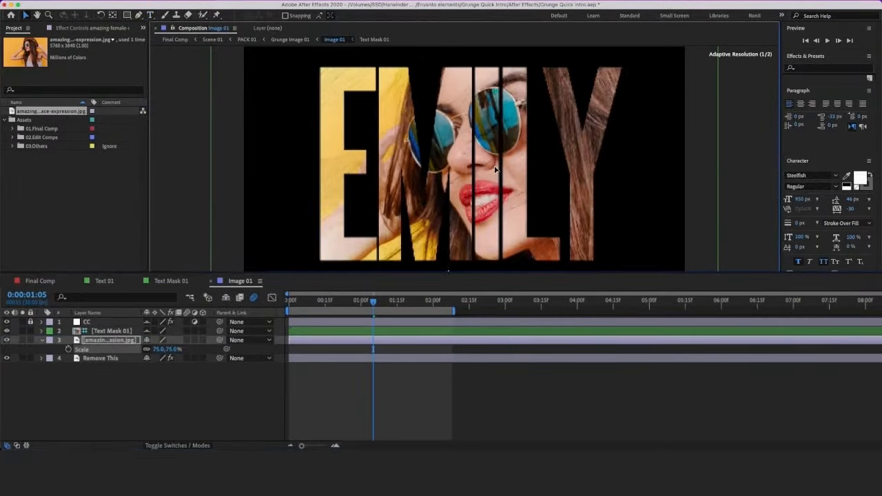
click(124, 332)
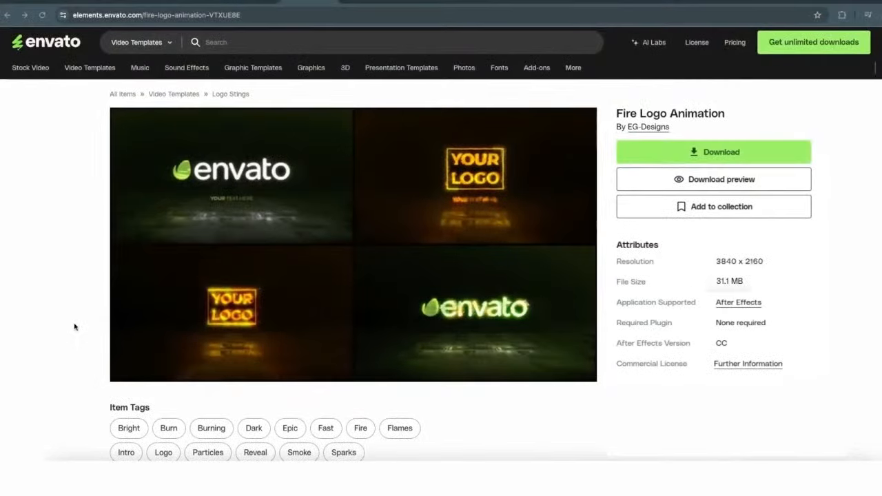
Step: Switch to Envato Elements and watch the Fire Logo Animation template's preview video in full screen
click(126, 367)
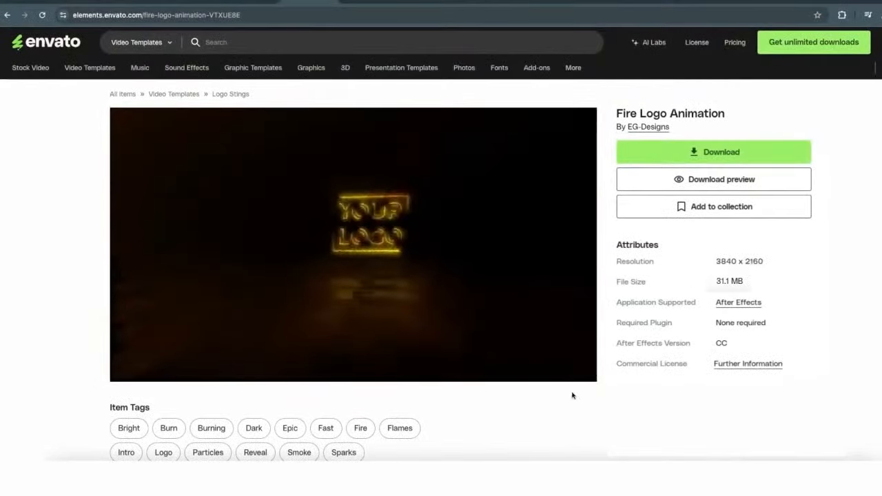
click(579, 355)
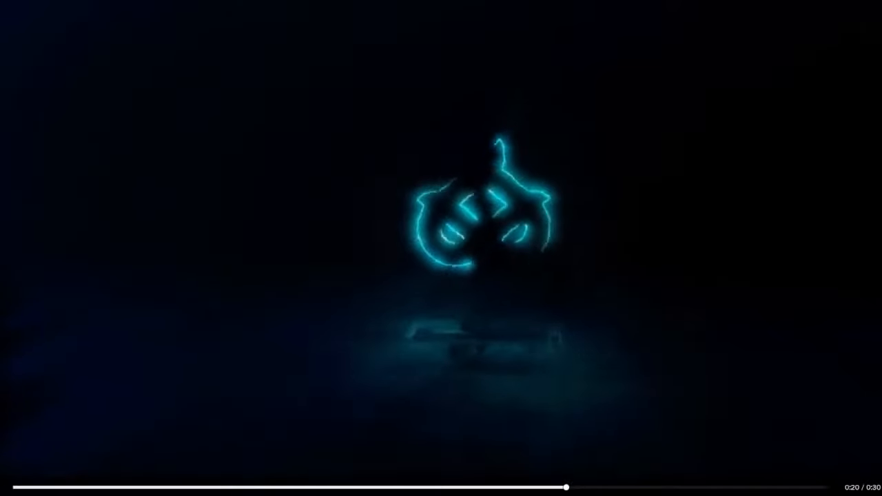
key(Escape)
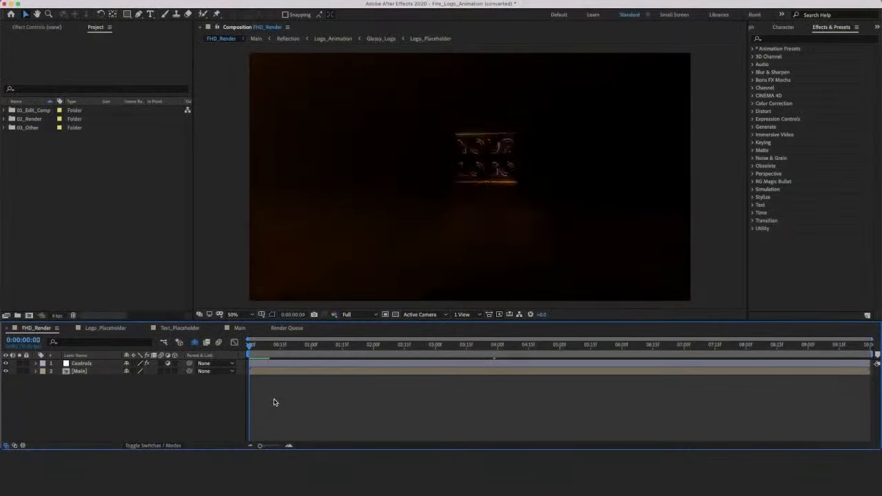
Step: Switch to After Effects and replace the YOUR LOGO placeholder with after effects logo.png scaled to 77%, hiding the Delete_Me layer
key(space)
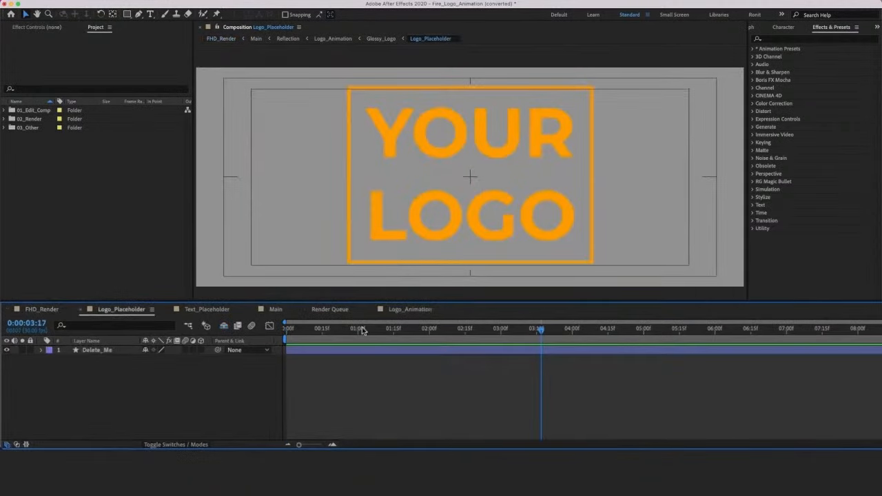
click(365, 353)
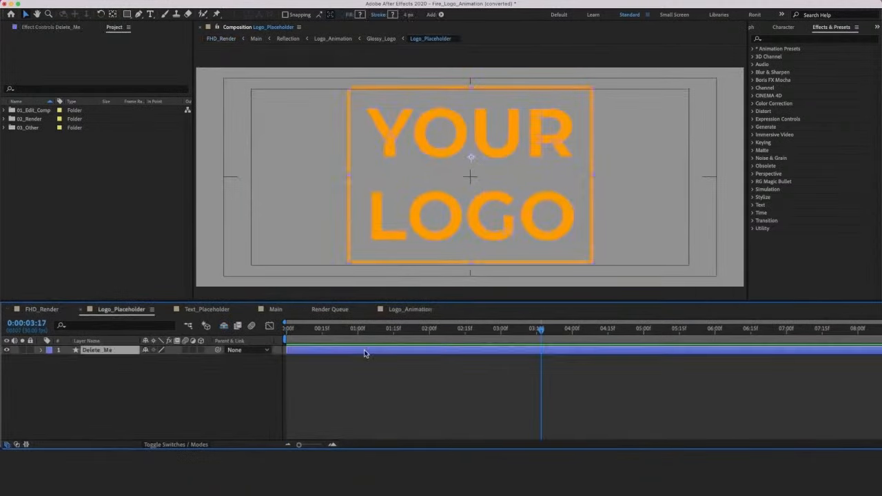
click(8, 350)
click(9, 351)
click(89, 398)
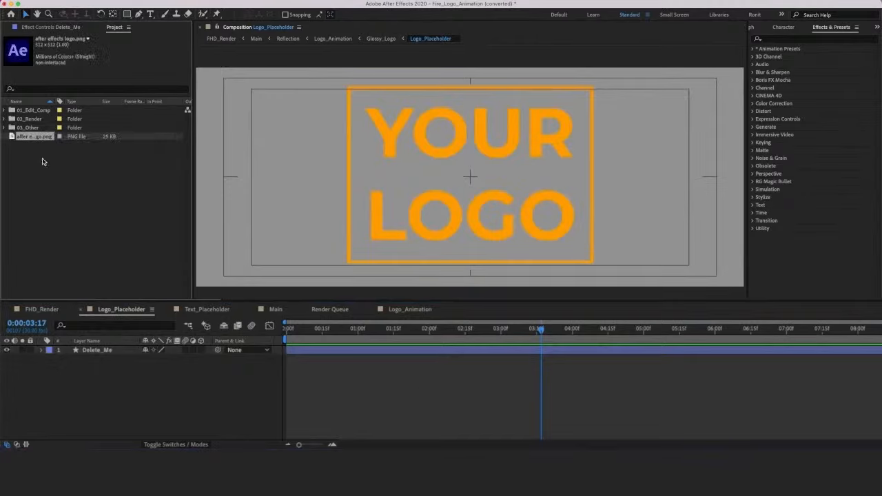
drag(105, 349, 103, 352)
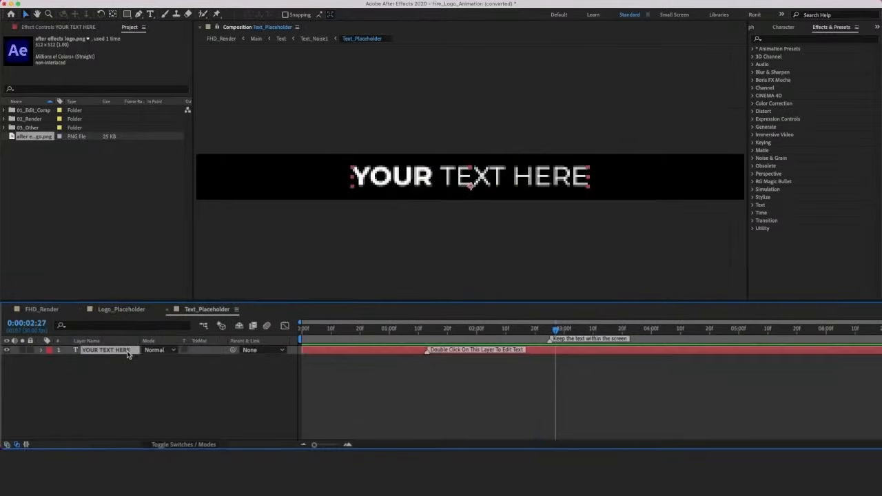
Step: Replace the text in Text_Placeholder with AFTER EFFECTS and preview the logo animation in FHD_Render
double_click(127, 350)
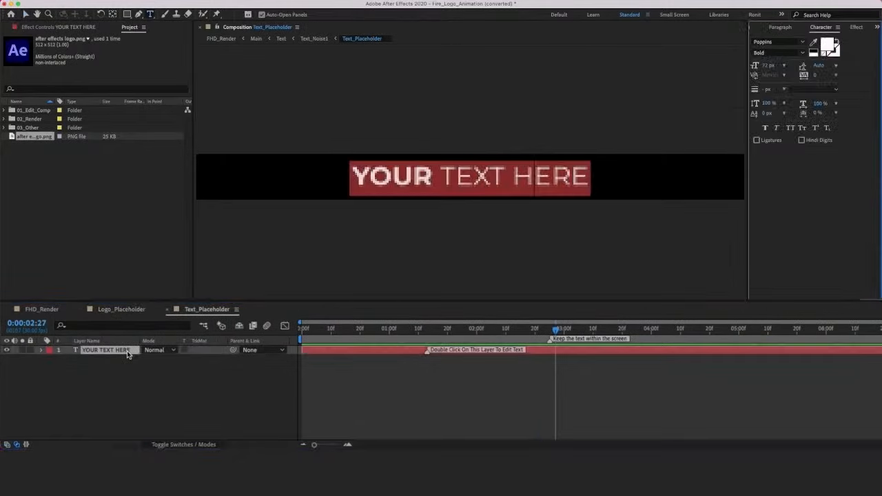
text(AFTER EFFECTS)
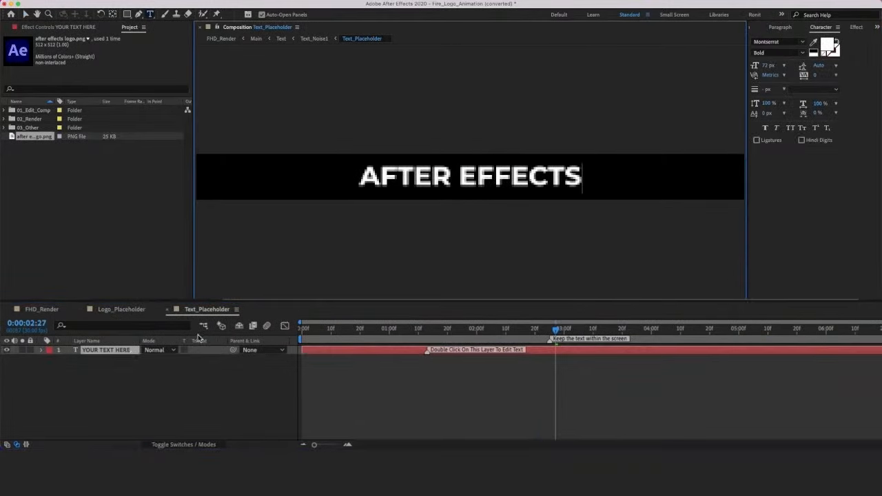
click(483, 400)
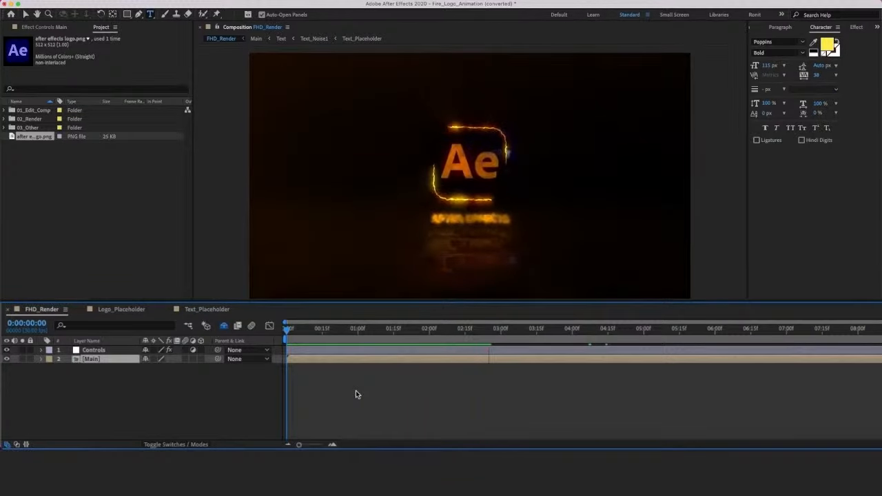
key(space)
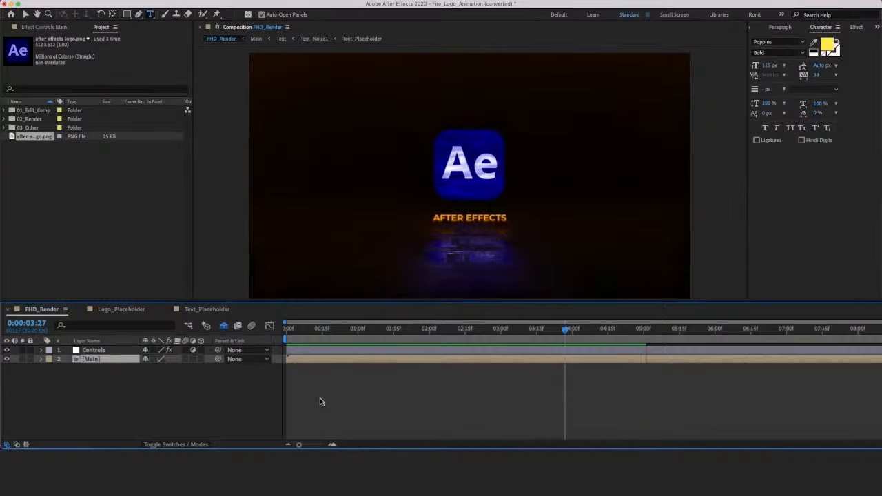
key(space)
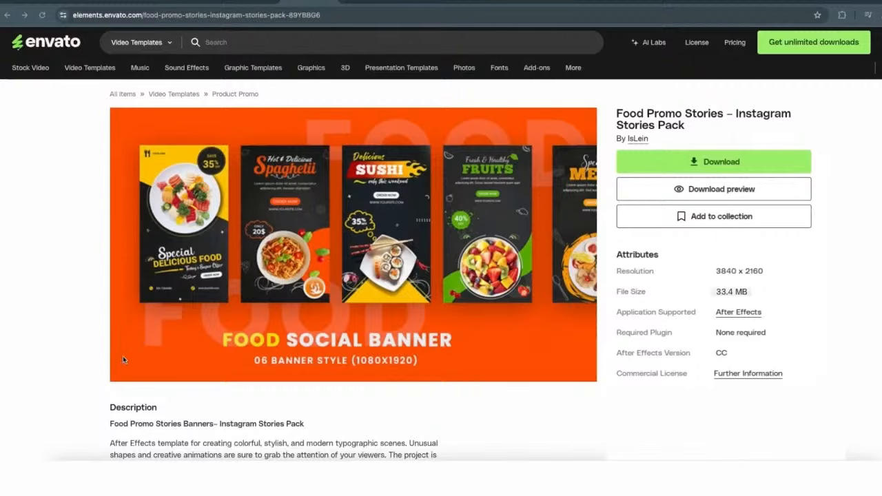
Step: Switch to Envato Elements and watch the Food Promo Stories – Instagram Stories Pack preview video in full screen
click(127, 367)
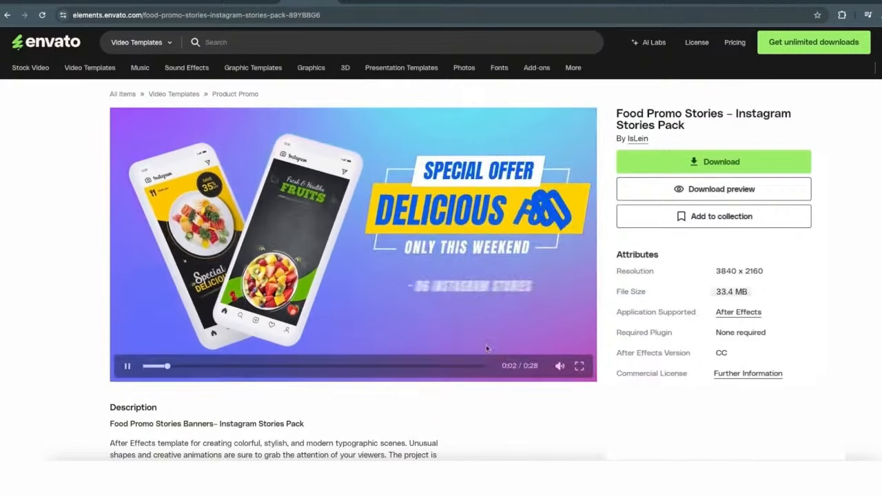
click(581, 366)
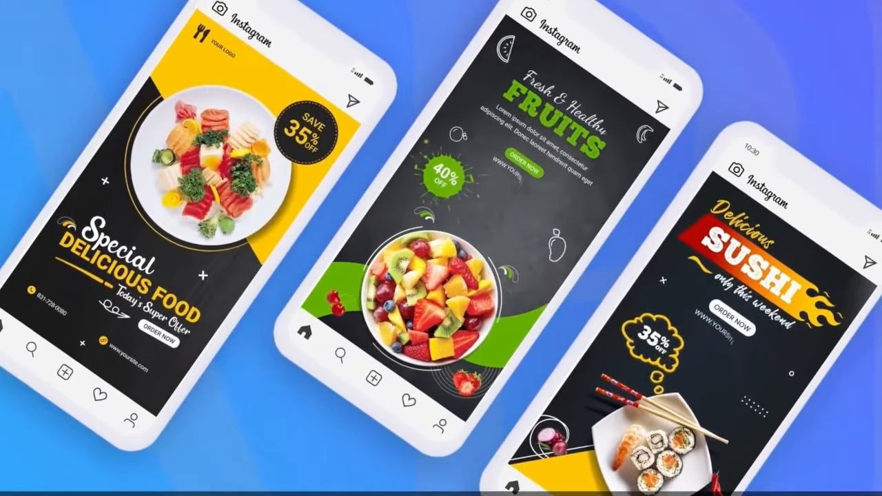
key(Escape)
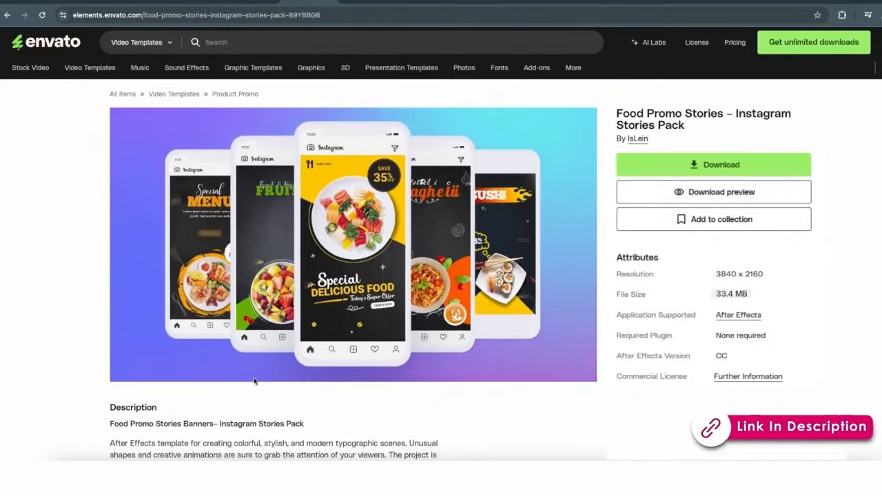
mouse_move(158, 367)
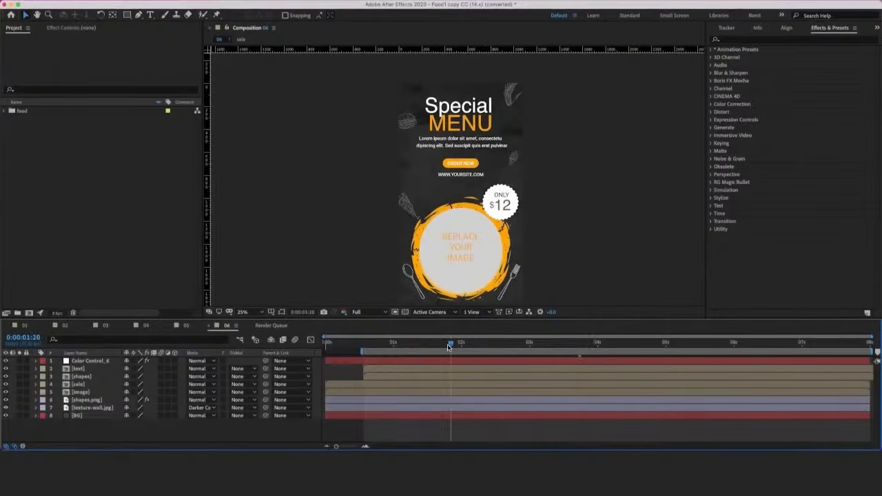
Step: Switch to After Effects, preview food story composition 06 and scrub its timeline to 0:00:02:17
key(space)
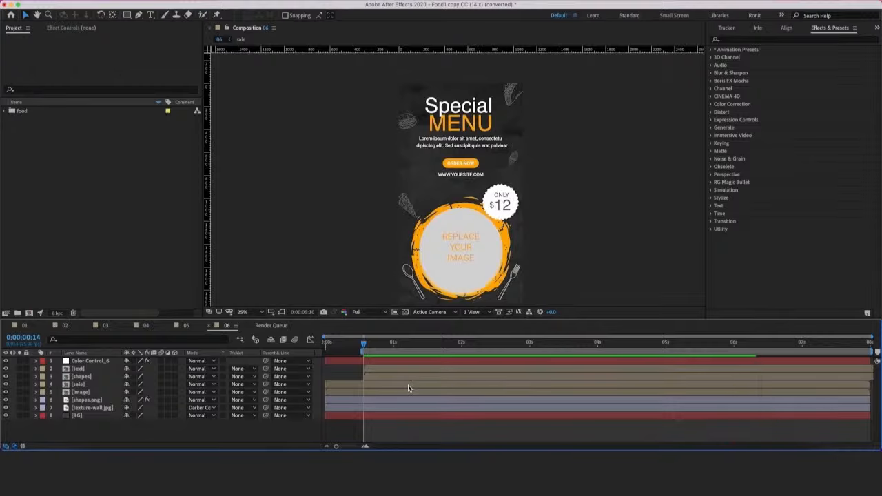
click(365, 350)
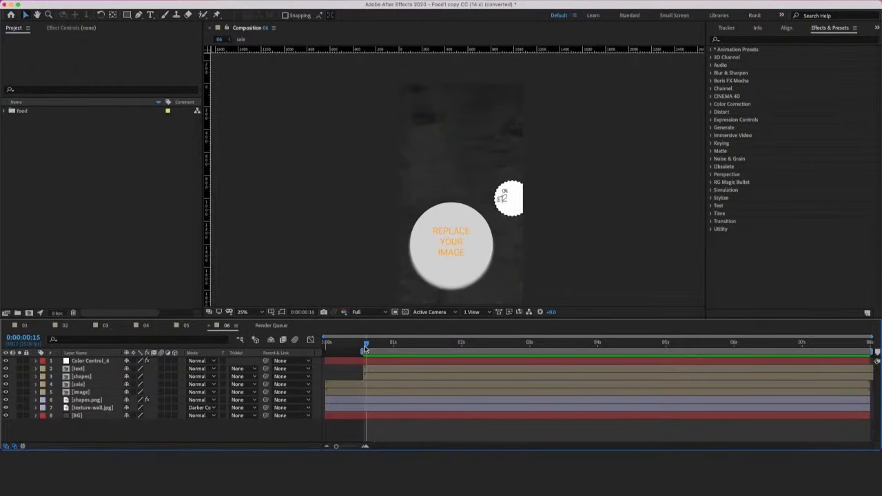
drag(365, 349, 505, 361)
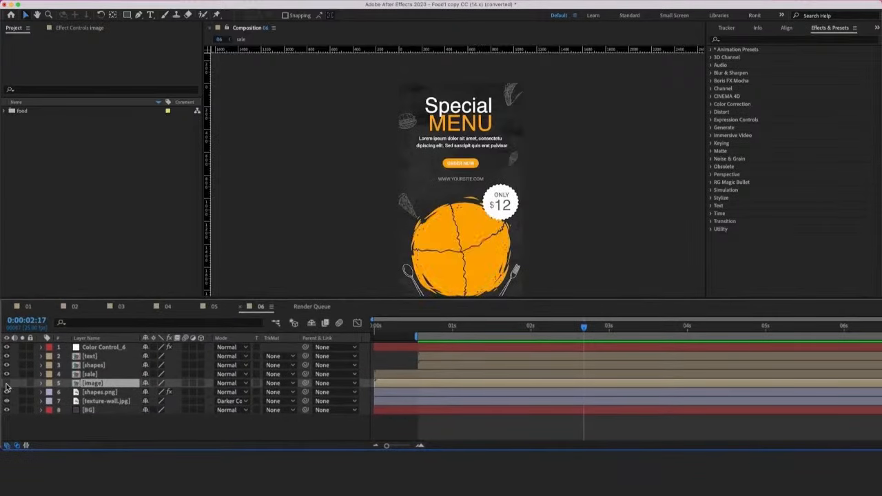
Step: Replace the placeholder picture in the image composition with pepperoni pizza.png, scaled down to fit the round frame
double_click(90, 387)
click(91, 348)
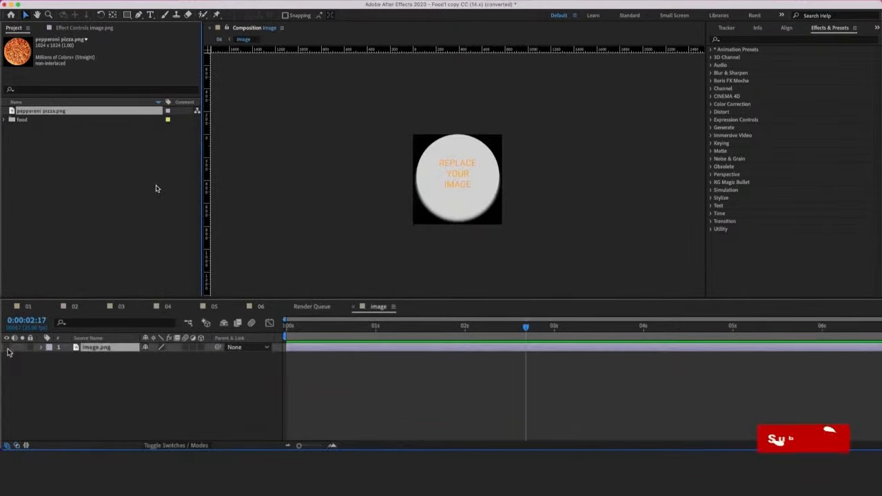
click(7, 357)
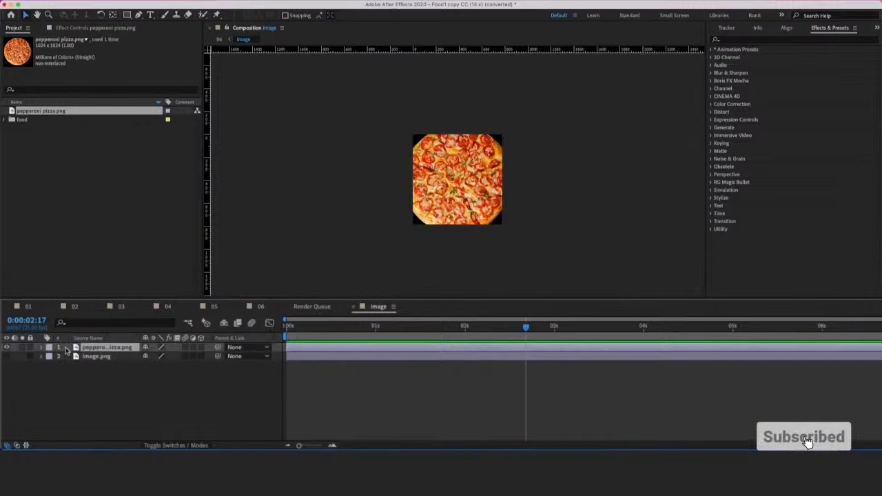
key(s)
drag(163, 356, 146, 356)
Step: Preview the pizza in composition 06 and set the price in the sale badge to $15
click(252, 308)
key(space)
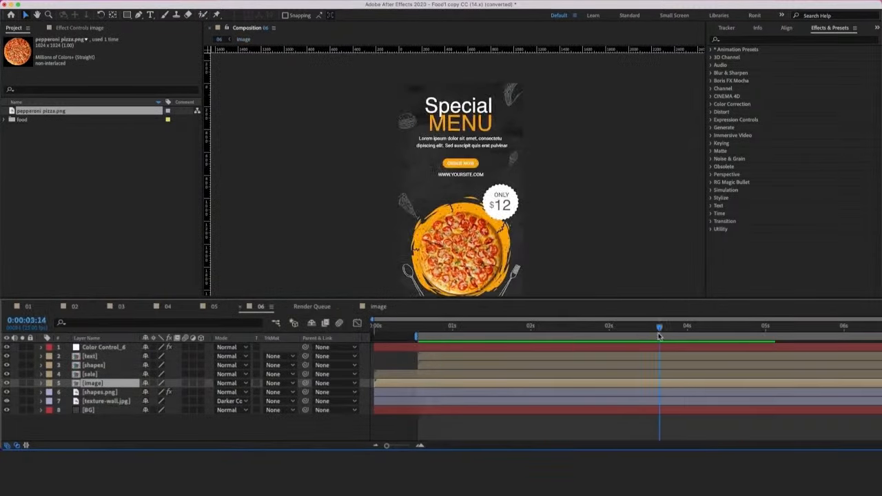
click(90, 374)
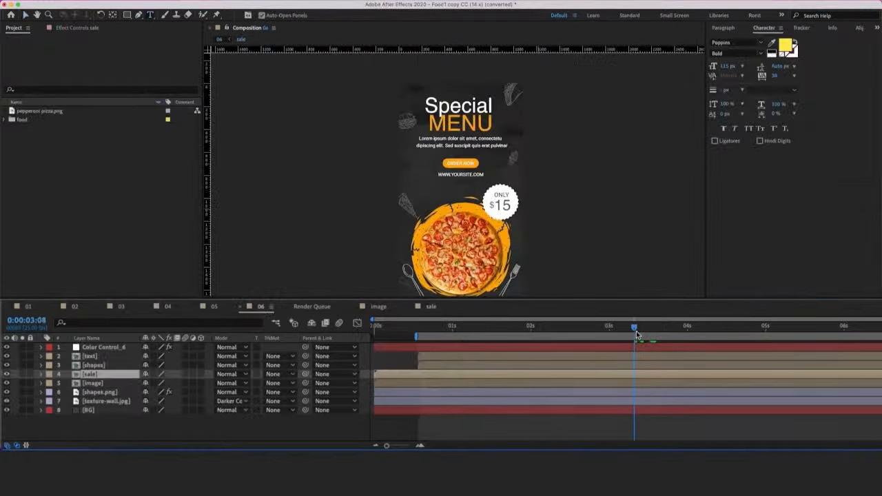
drag(636, 331, 645, 331)
Step: Check the shapes layer by toggling its visibility in composition 06 and open the text composition
click(7, 366)
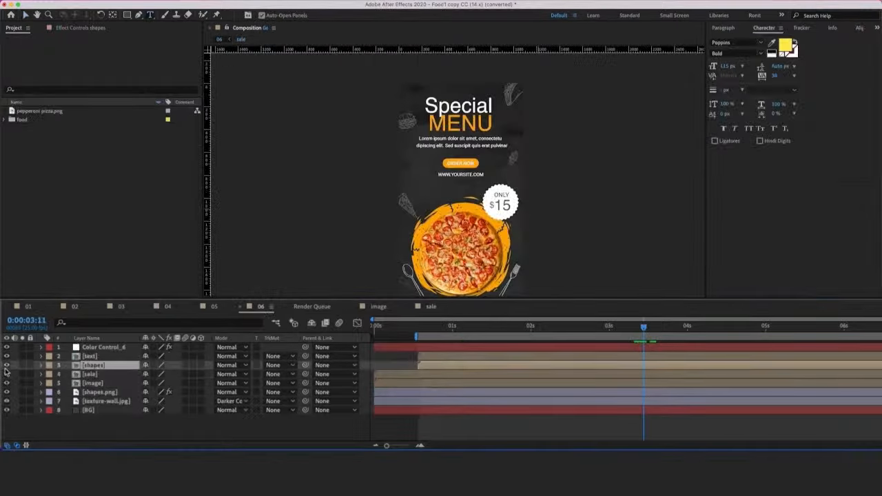
double_click(86, 357)
click(9, 357)
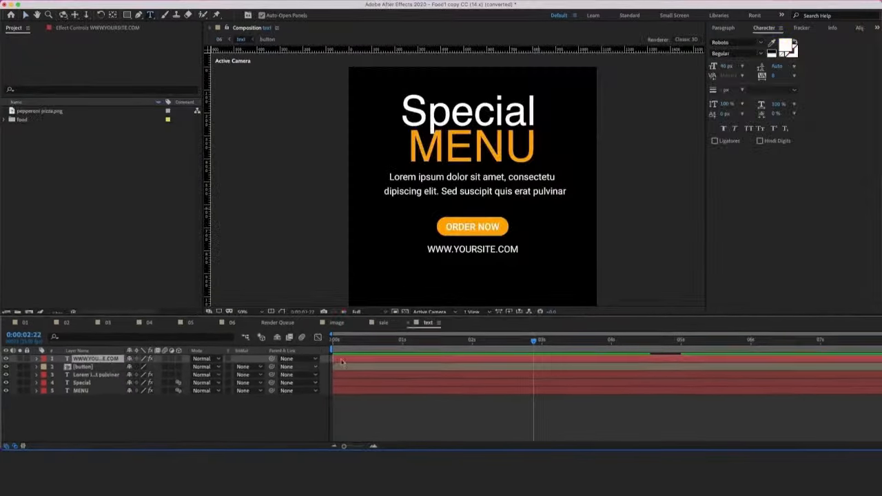
click(411, 363)
drag(427, 249, 523, 251)
text(www.pepperonipizza.com)
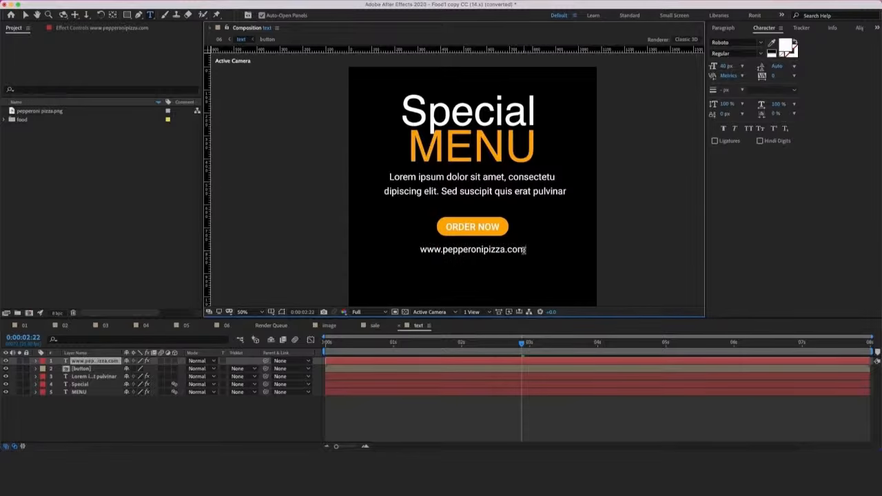
drag(390, 177, 438, 181)
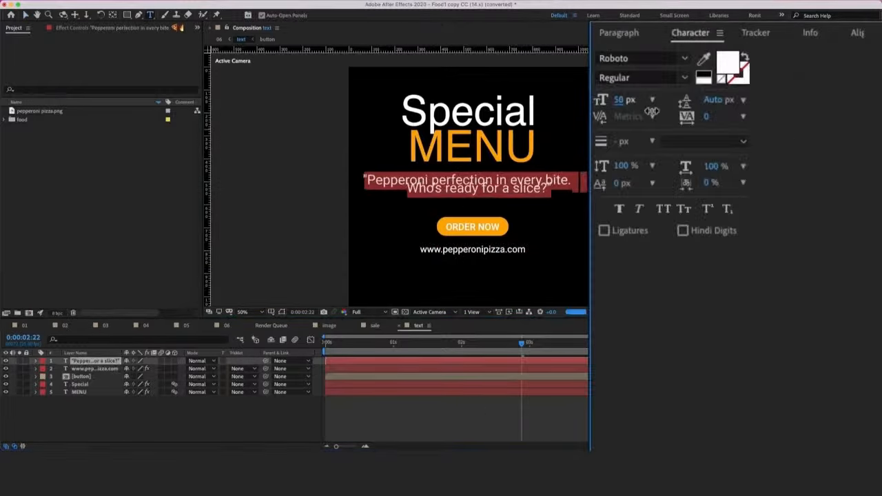
drag(717, 102, 732, 103)
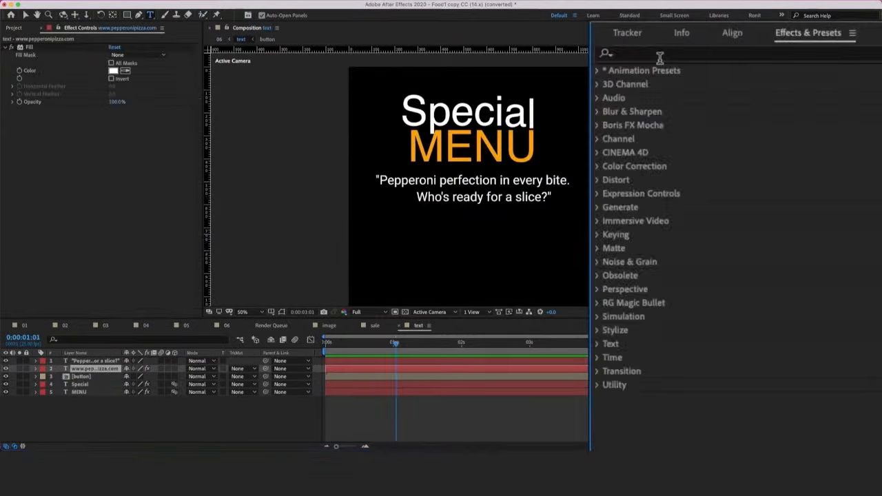
Step: Apply the Stretch In Each Word preset from the Animate In text presets to the pepperoni tagline layer
click(606, 67)
click(616, 80)
click(624, 223)
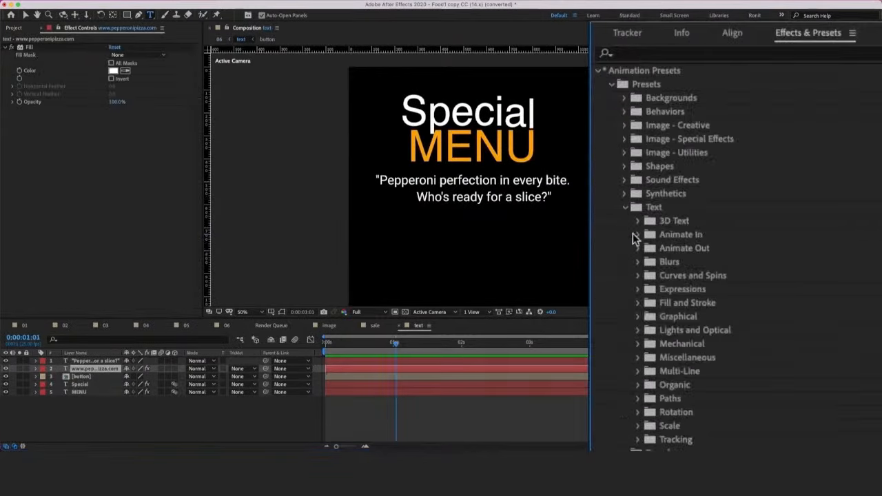
click(638, 249)
scroll(689, 206, down, 4)
click(705, 271)
scroll(704, 278, down, 5)
drag(714, 366, 391, 363)
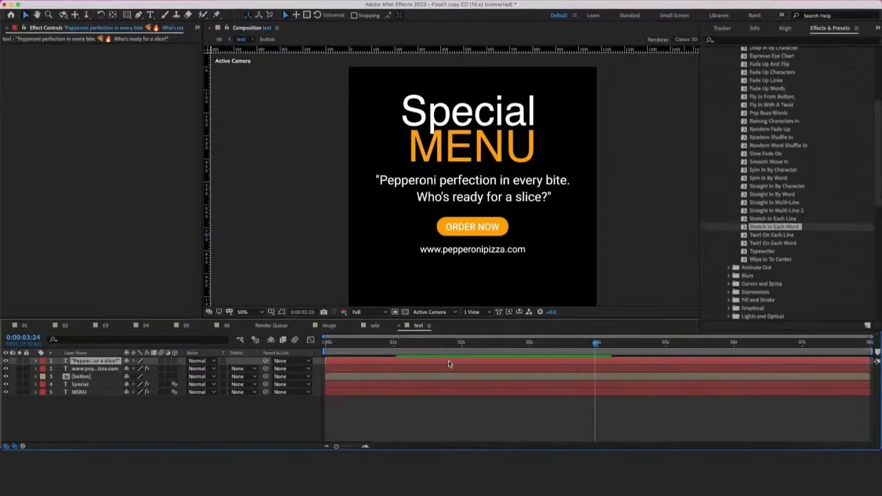
Step: Preview the tagline animation from 0:00:01:00 in the text composition and play back composition 06
click(393, 351)
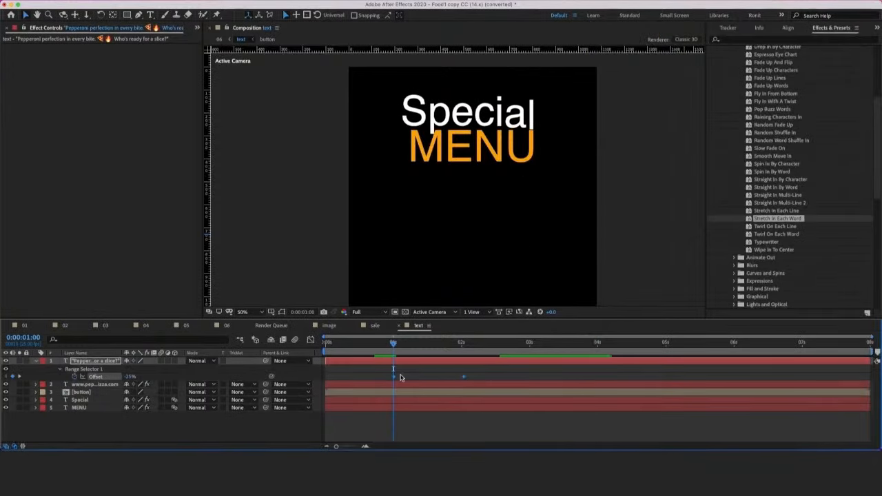
key(space)
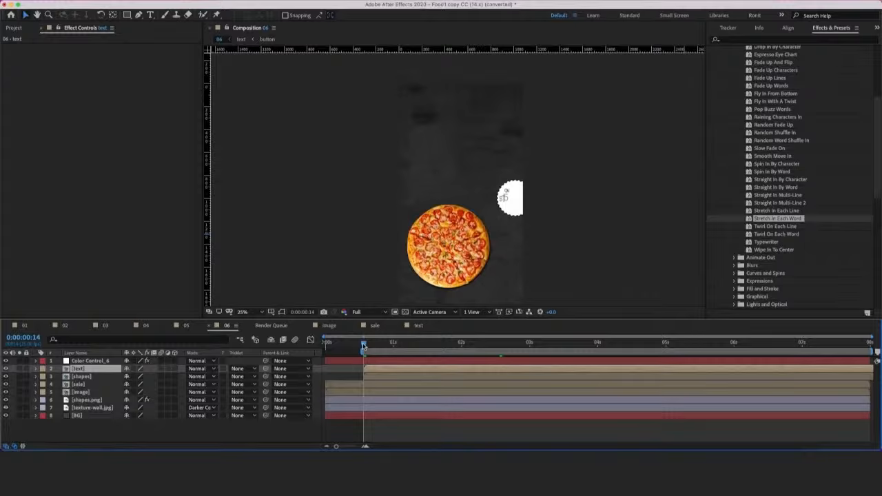
key(space)
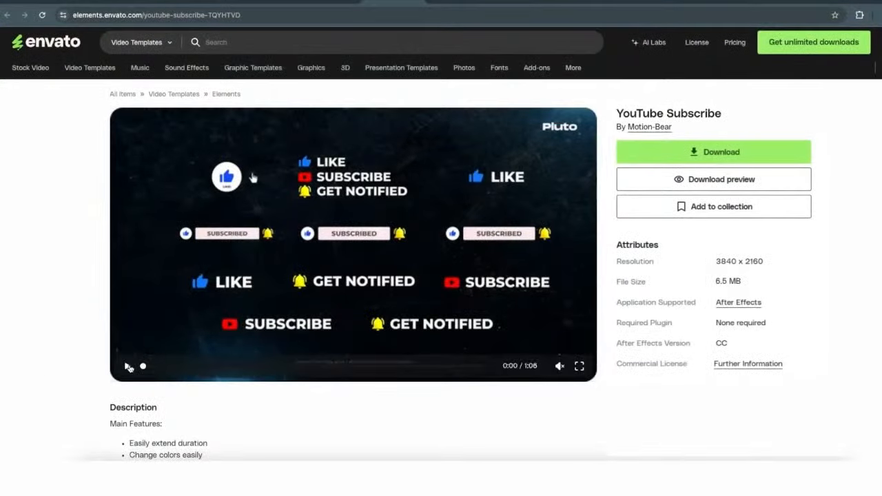
Step: Switch to the YouTube Subscribe template page on Envato Elements and play its preview video in full screen
click(127, 367)
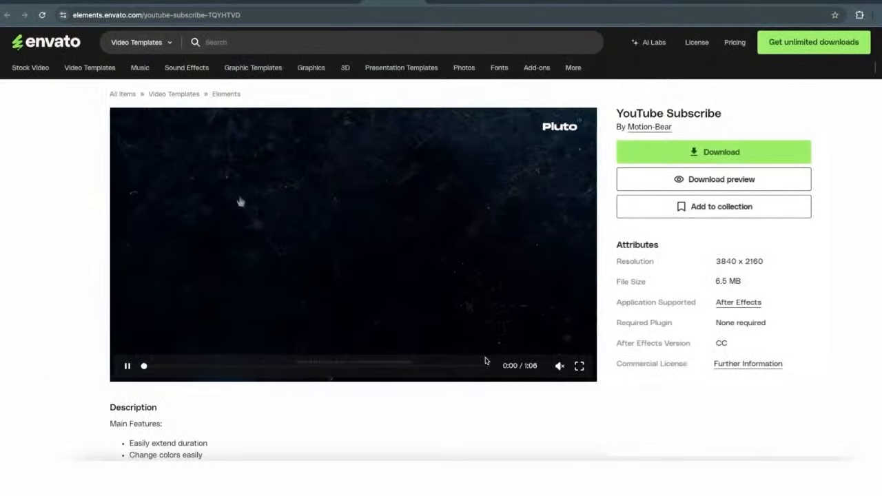
click(580, 366)
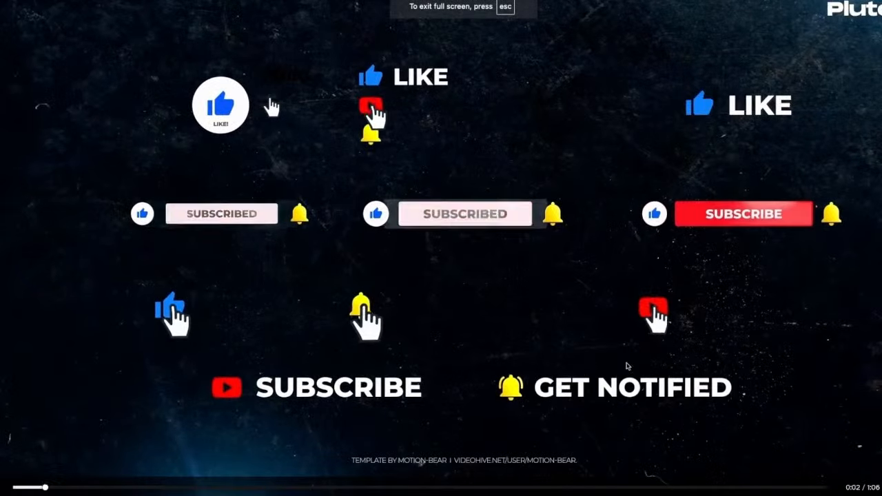
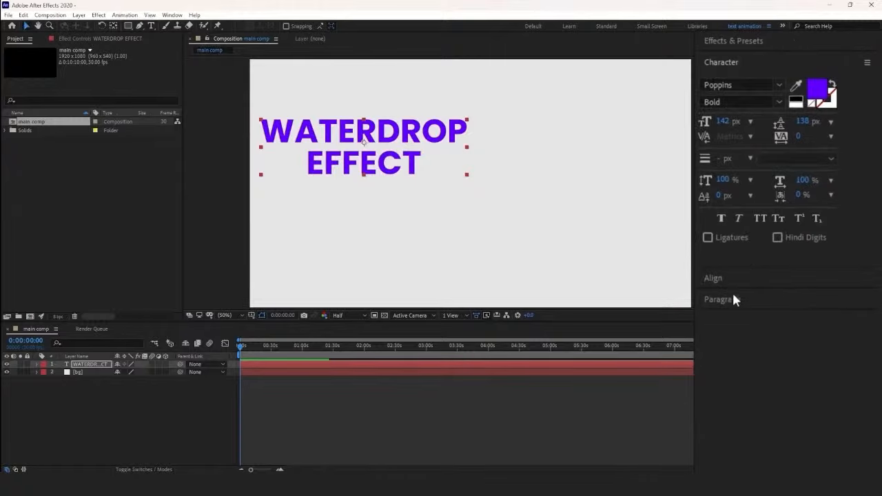
Step: Center the WATERDROP EFFECT text horizontally and vertically in the composition
click(730, 277)
key(Caps_Lock)
click(732, 119)
click(796, 120)
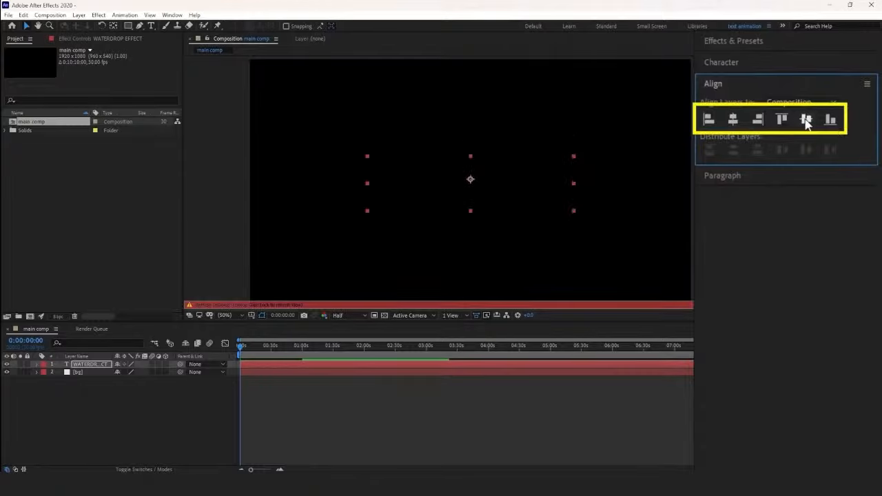
key(Caps_Lock)
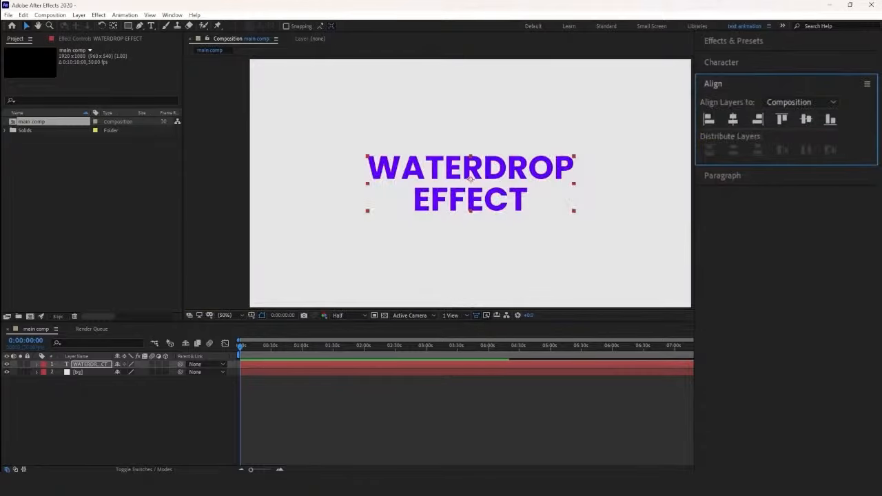
Step: Set the font size of the WATERDROP EFFECT text to 170 px
click(721, 62)
drag(724, 122, 744, 120)
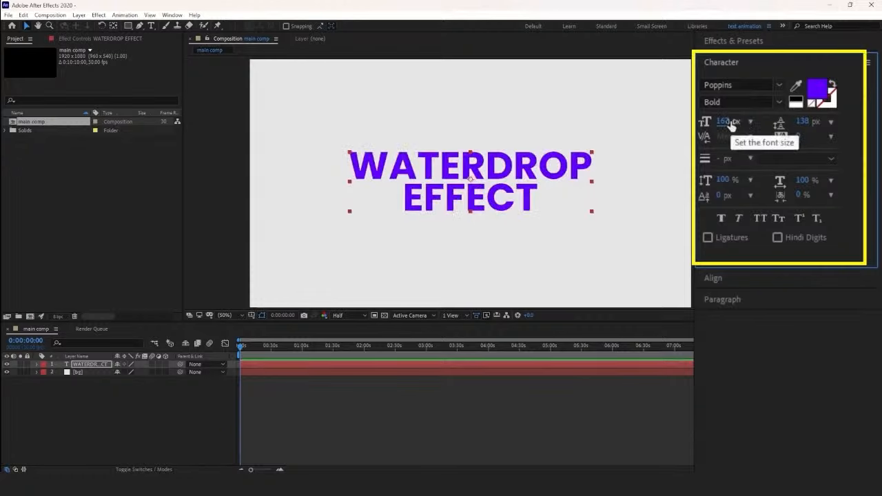
click(729, 122)
text(170)
key(Return)
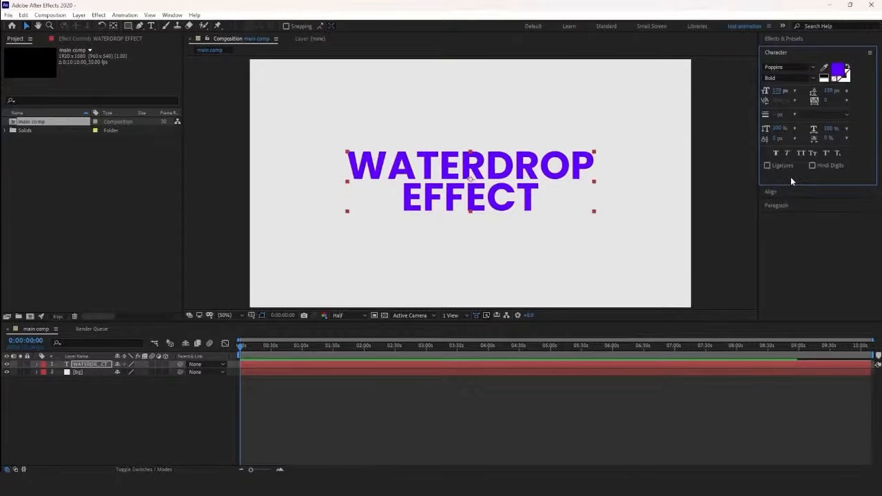
Step: Pre-compose the text and bg layers together into a new composition named bg comp
drag(84, 390, 88, 363)
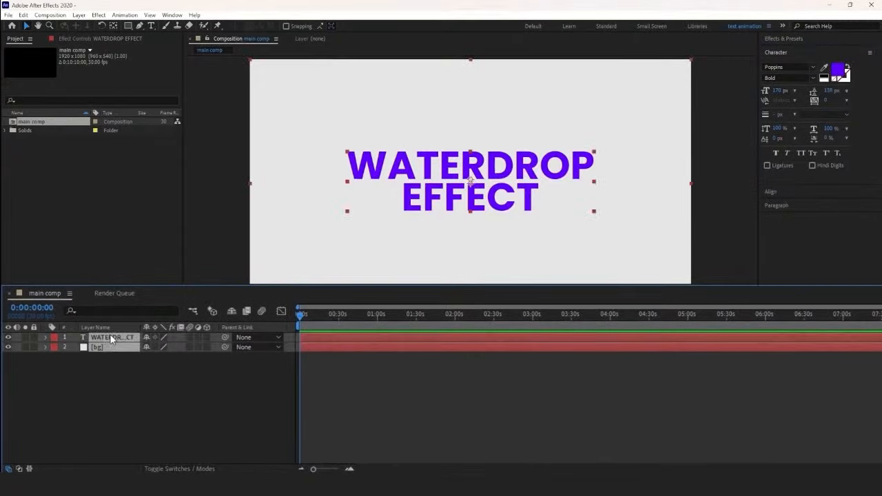
right_click(111, 338)
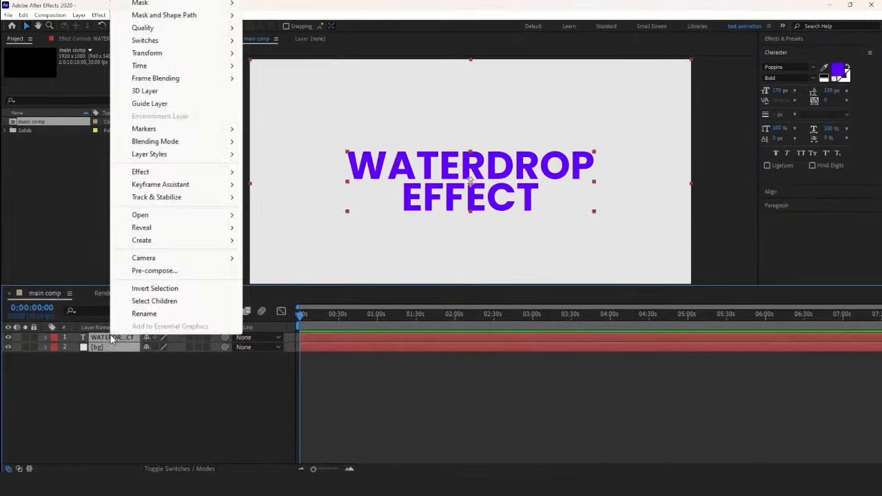
click(150, 270)
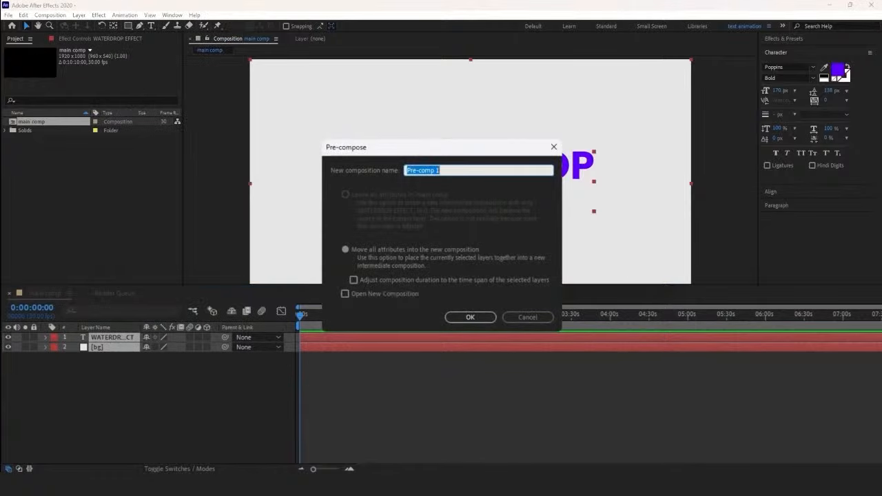
text(bg comp)
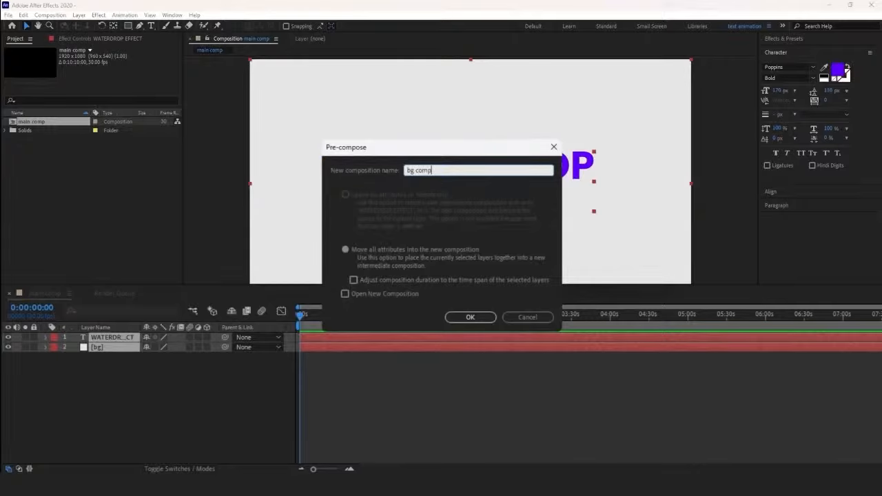
key(Return)
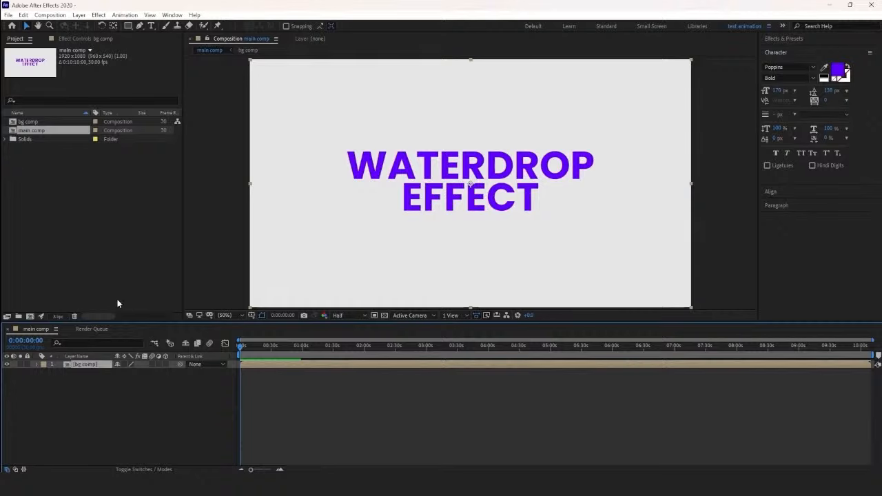
Step: Create a new composition named wave with the default 1920 x 1080, 30 fps settings
right_click(111, 252)
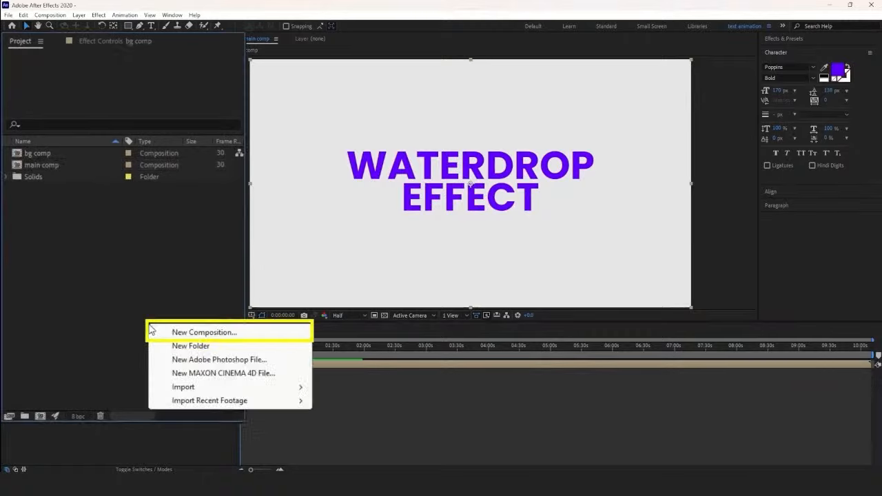
click(160, 332)
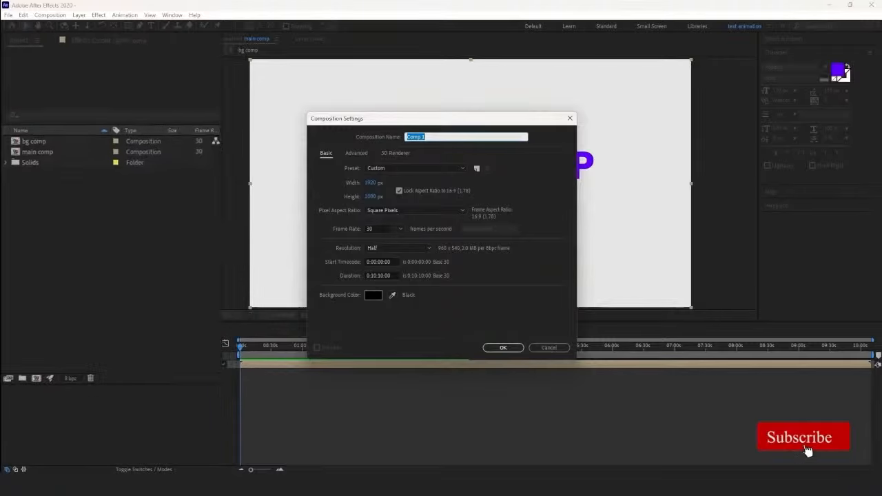
text(wave)
key(Return)
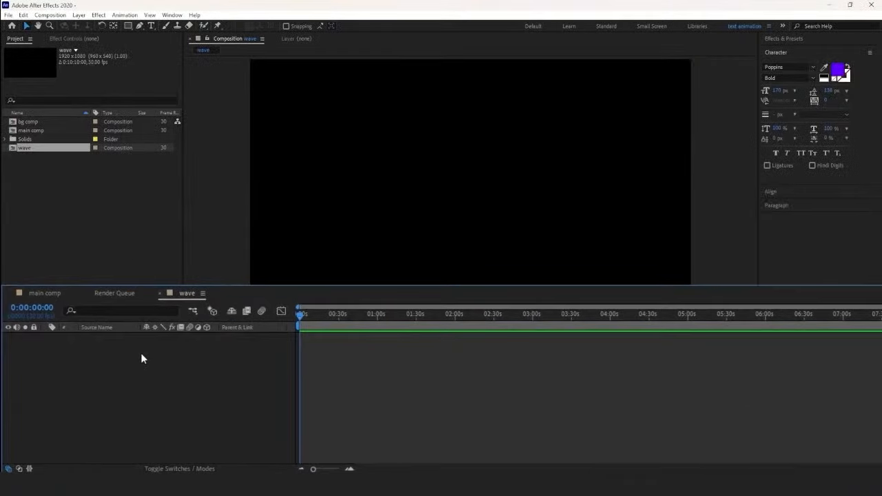
Step: Add a white solid named radio waves to the wave composition
right_click(141, 353)
mouse_move(197, 225)
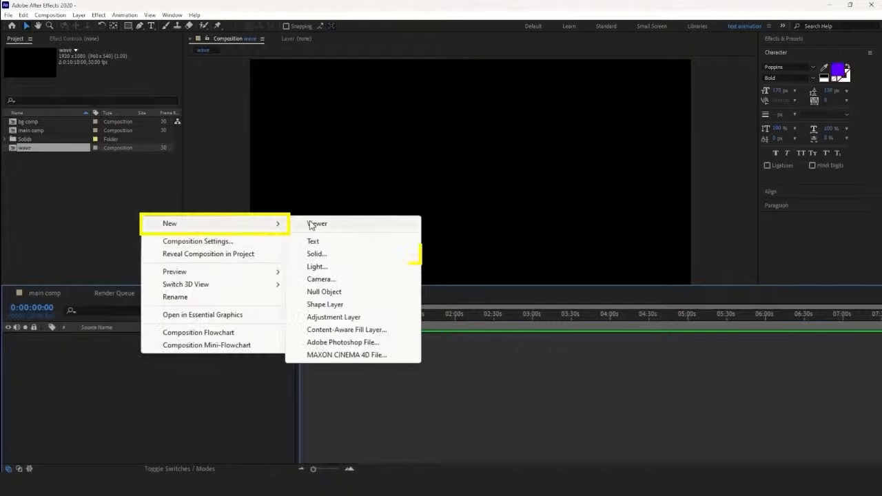
click(316, 254)
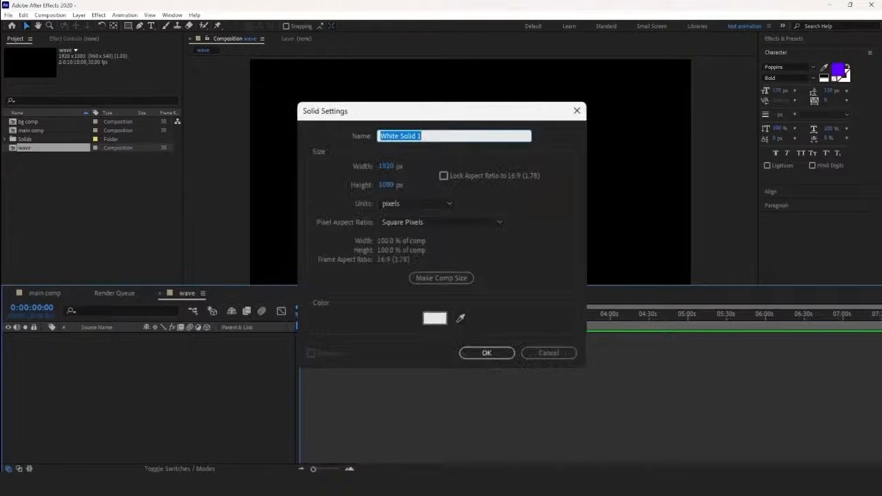
text(radio waves)
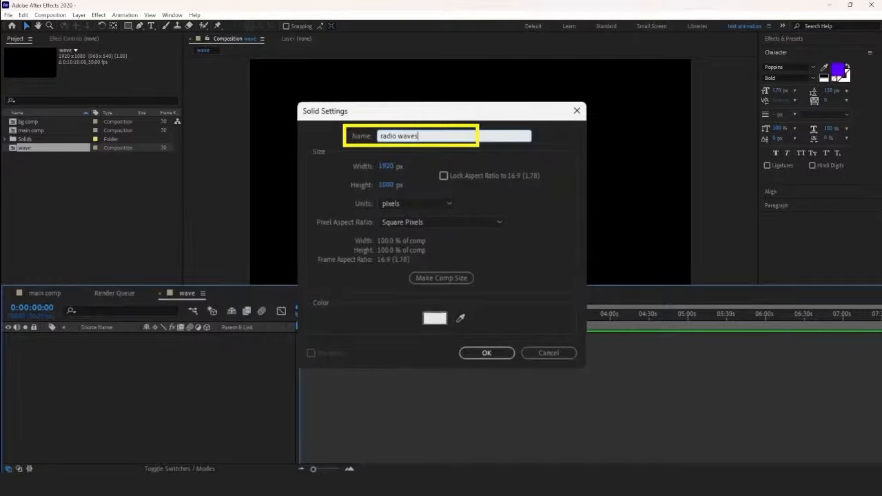
click(496, 353)
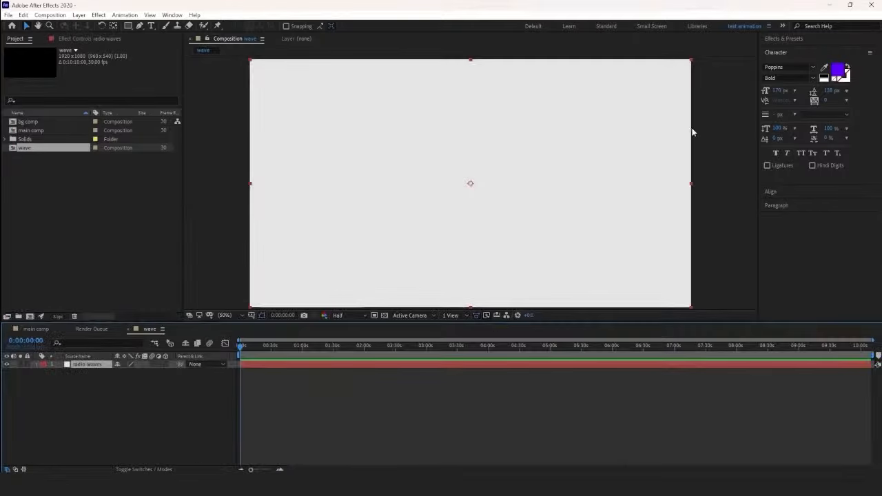
Step: Apply the Radio Waves effect to the radio waves solid and preview the expanding rings
click(784, 38)
click(729, 60)
text(r)
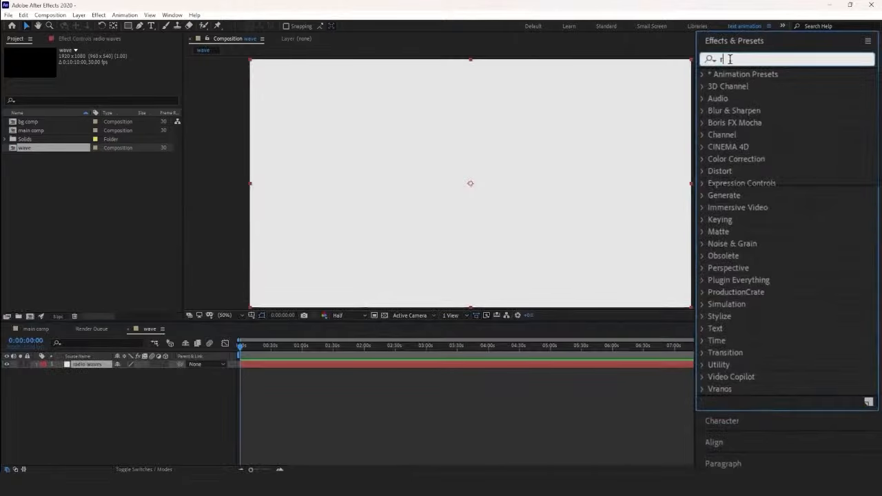
text(adio waves)
drag(750, 84, 74, 368)
scroll(244, 355, up, 5)
key(space)
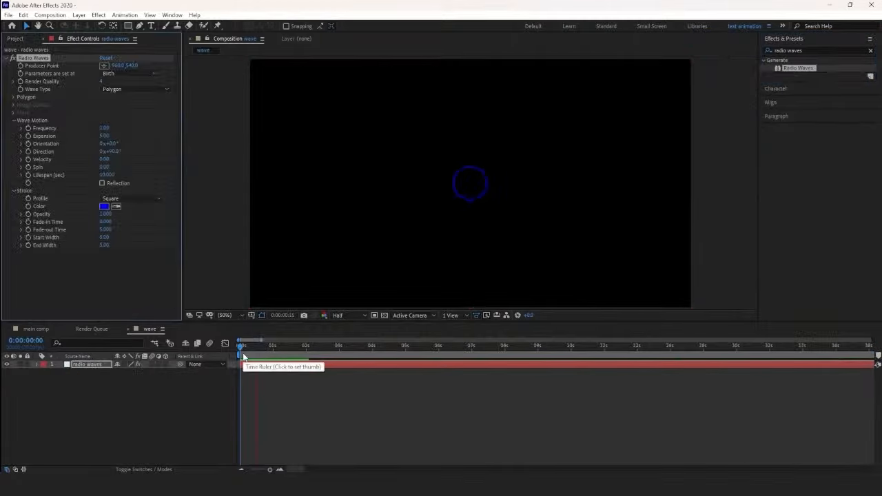
drag(330, 354, 306, 356)
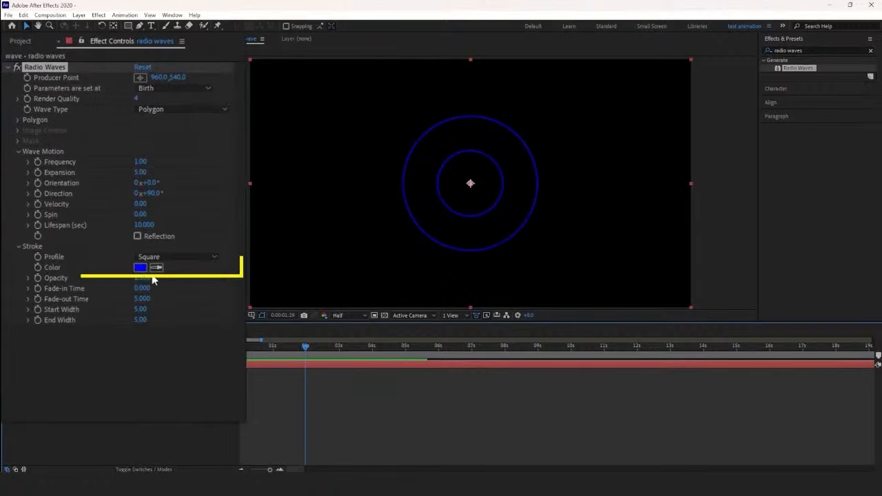
Step: Change the Radio Waves stroke color to white (FFFFFF)
click(104, 206)
click(134, 227)
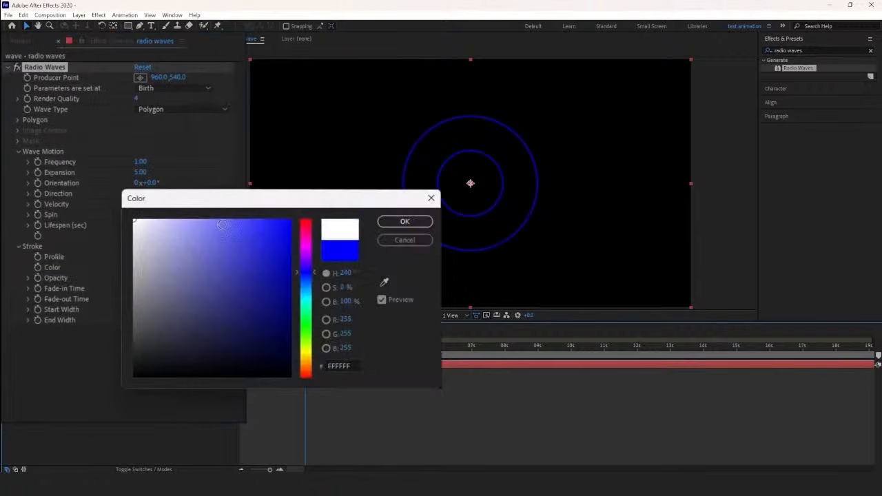
click(404, 221)
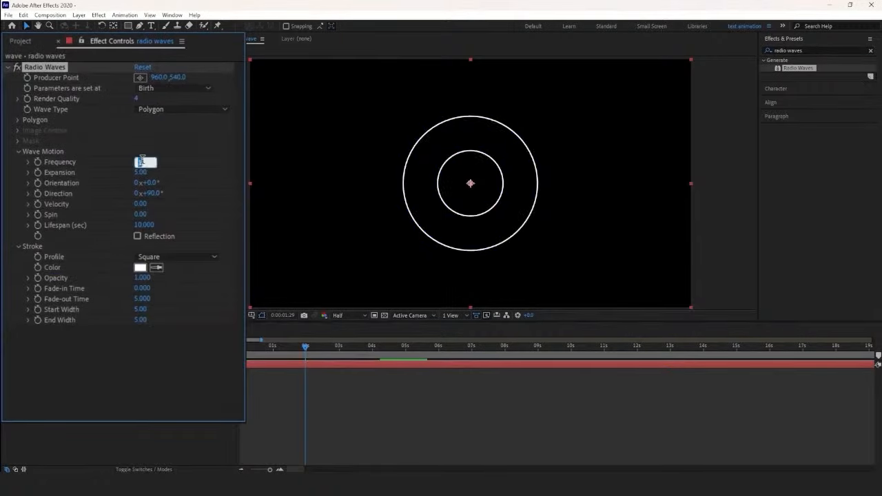
Step: Set the Radio Waves frequency to 0 and preview the wave from the start
drag(305, 349, 297, 351)
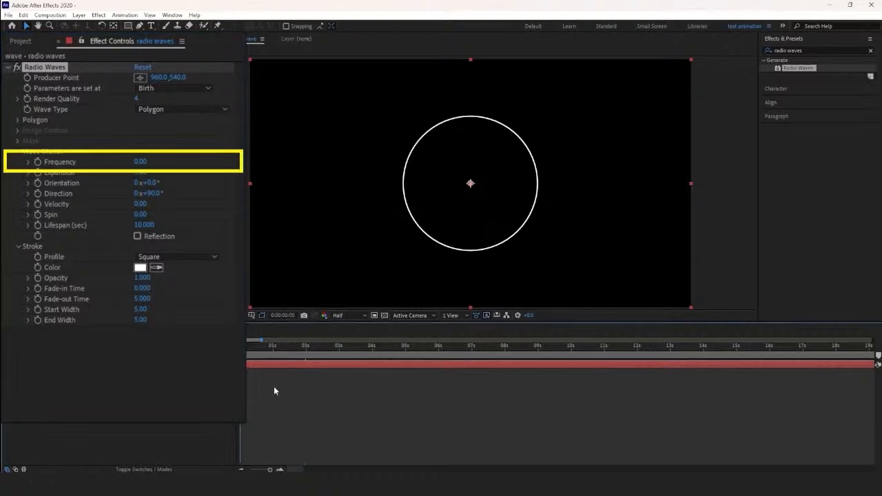
key(space)
click(308, 349)
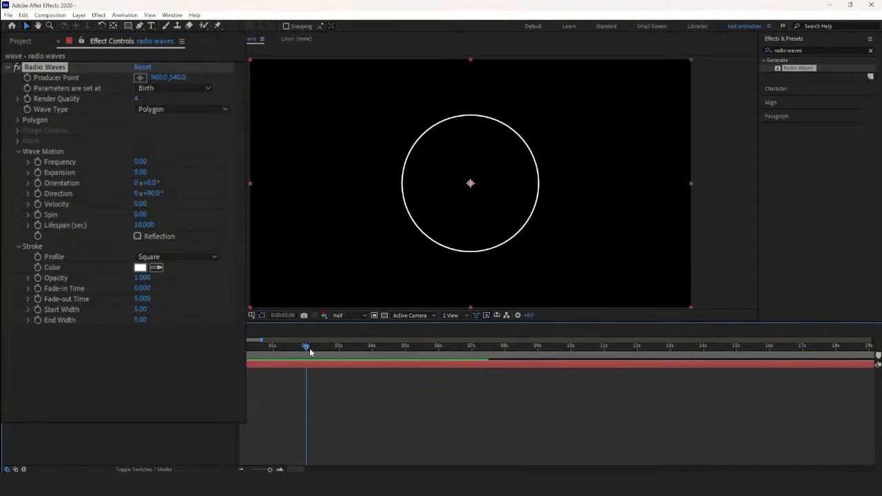
mouse_move(309, 350)
mouse_down()
mouse_move(280, 350)
mouse_move(301, 350)
mouse_up()
Step: Set the Radio Waves expansion to 10 and enable Reflection
mouse_move(143, 172)
mouse_down()
mouse_move(160, 179)
mouse_move(141, 176)
mouse_up()
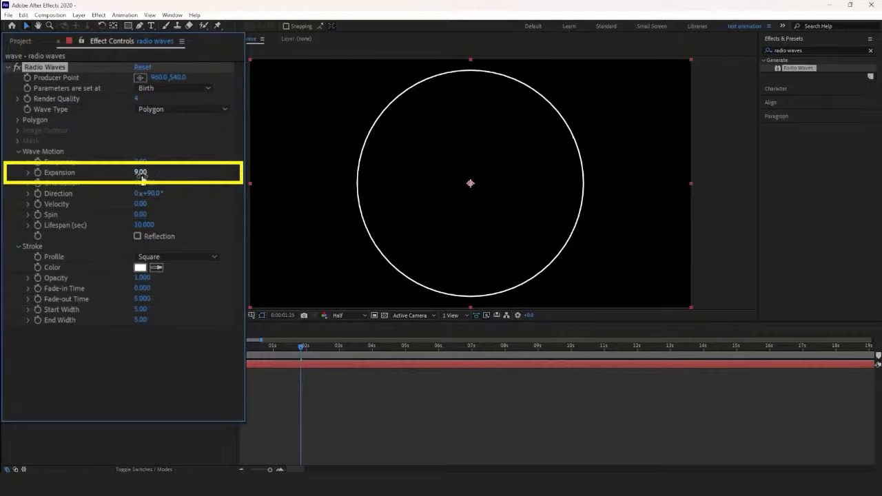
drag(301, 351, 305, 351)
drag(142, 175, 149, 176)
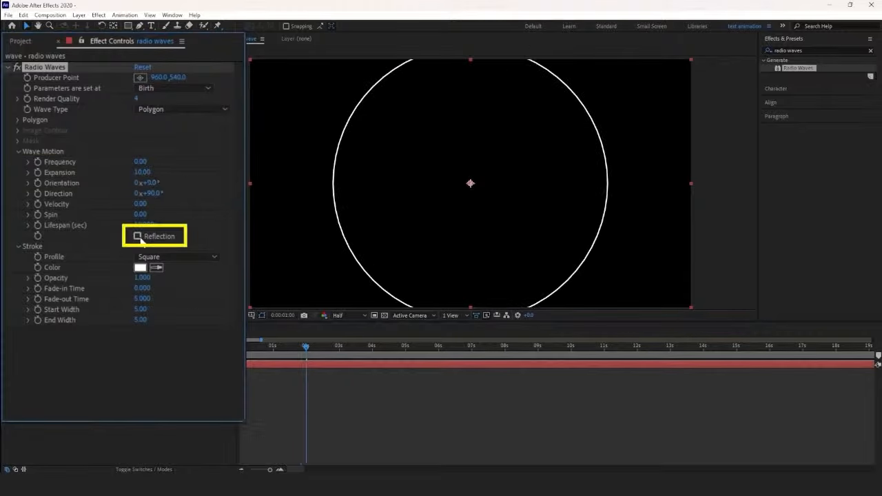
drag(309, 347, 317, 351)
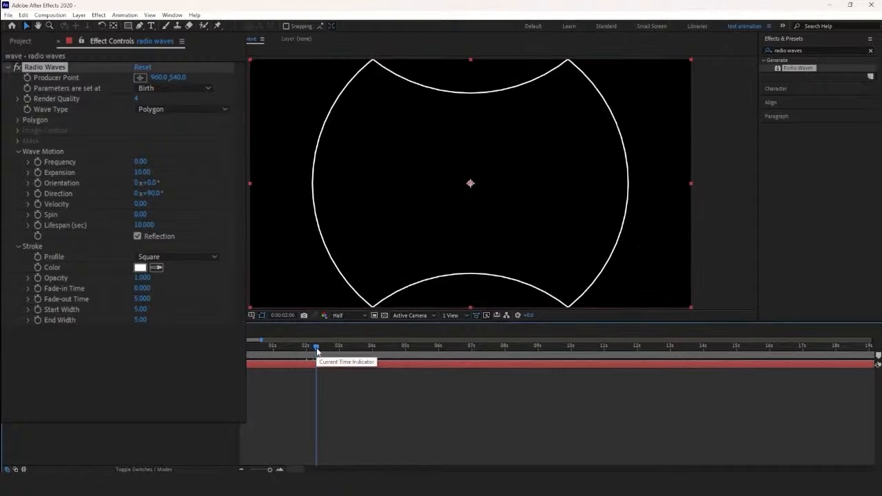
Step: Set the Radio Waves lifespan to 2.5 seconds and play the wave back from the start
mouse_move(150, 226)
mouse_down()
mouse_move(141, 228)
mouse_move(158, 227)
mouse_move(131, 229)
mouse_move(149, 231)
mouse_up()
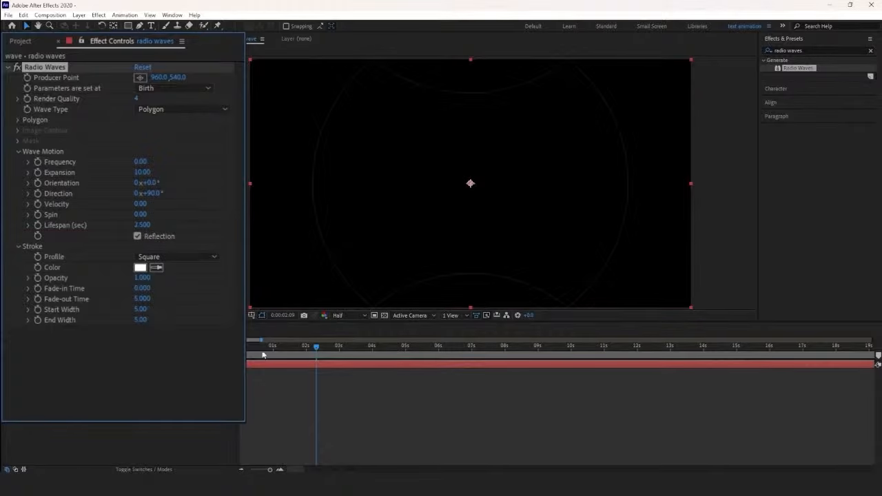
drag(316, 350, 242, 353)
key(space)
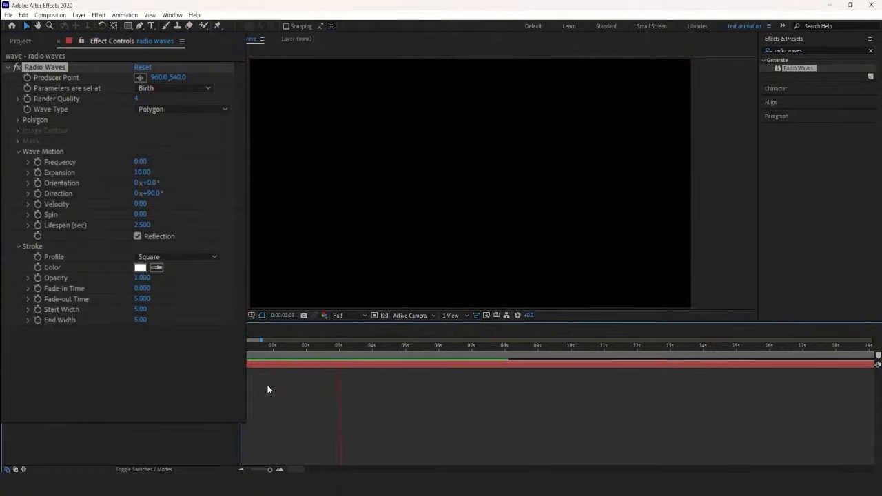
click(311, 354)
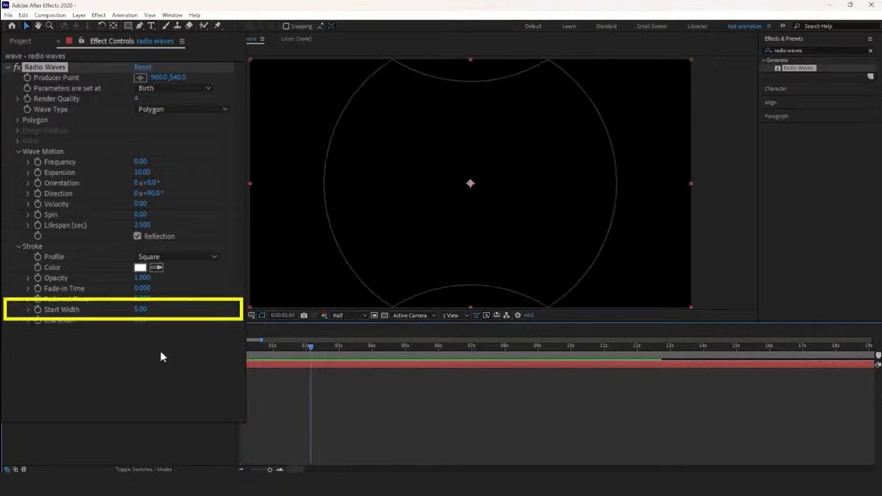
Step: Set the Radio Waves start width to 100 and preview the thicker ring
click(141, 309)
text(100)
key(Return)
drag(311, 350, 289, 359)
key(space)
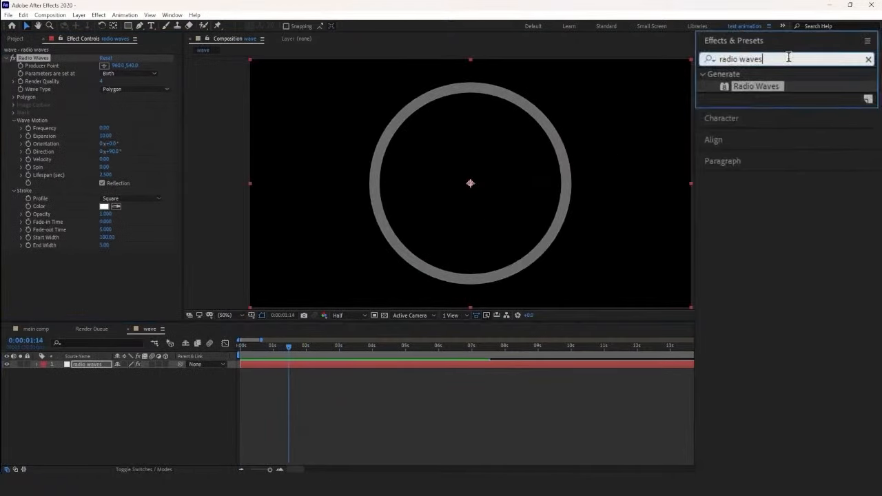
Step: Apply the Turbulent Displace effect to the radio waves layer
text(turbu)
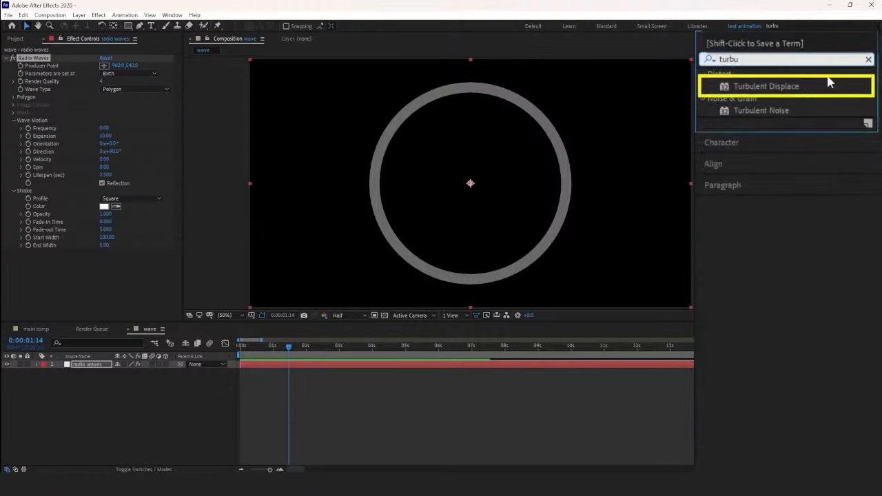
click(826, 83)
drag(771, 96, 290, 363)
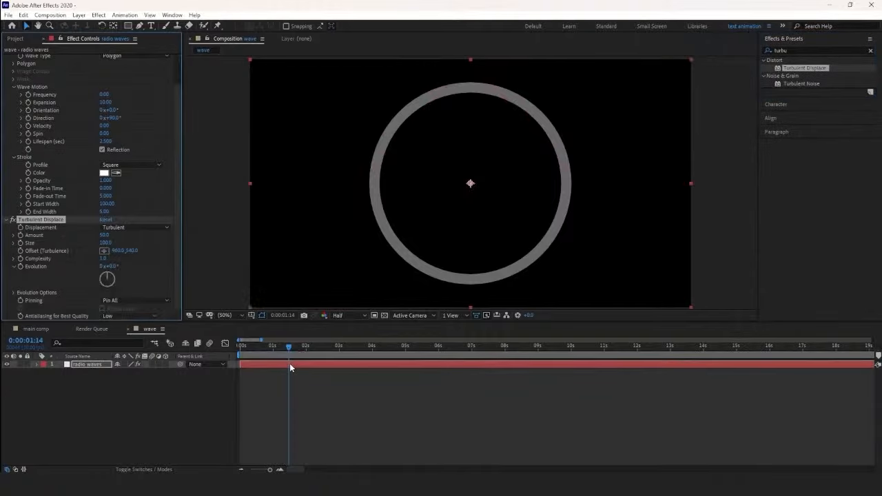
Step: Set the Turbulent Displace amount to 30 and size to 69, and preview the distorted ring
drag(143, 309, 131, 320)
drag(140, 309, 142, 314)
drag(282, 348, 234, 353)
key(space)
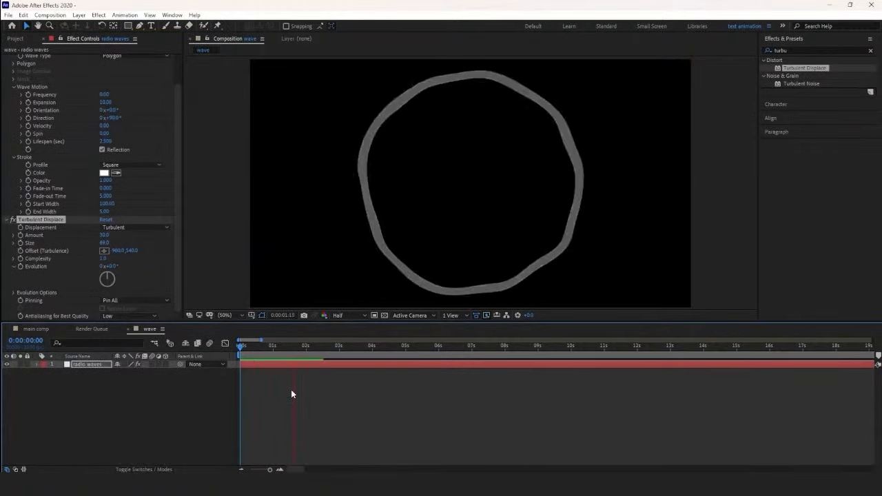
drag(295, 355, 291, 356)
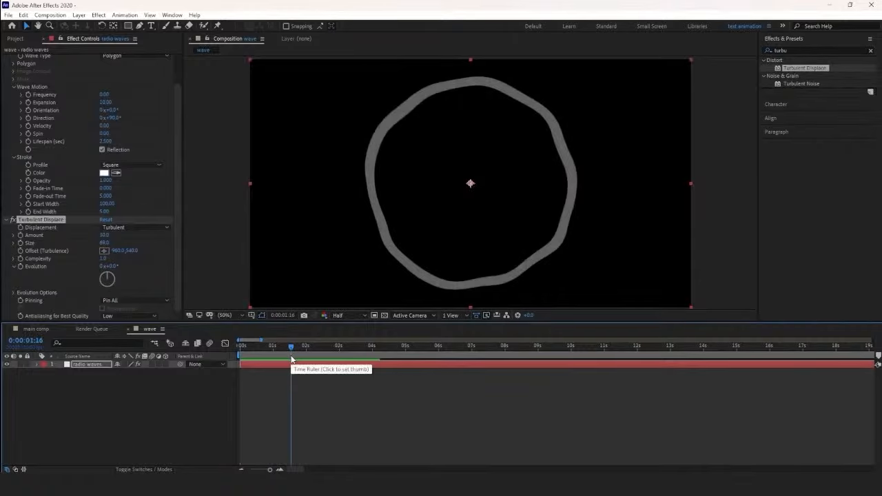
Step: Apply the Fast Box Blur effect to the radio waves layer
click(7, 220)
click(5, 58)
click(793, 50)
text(fast)
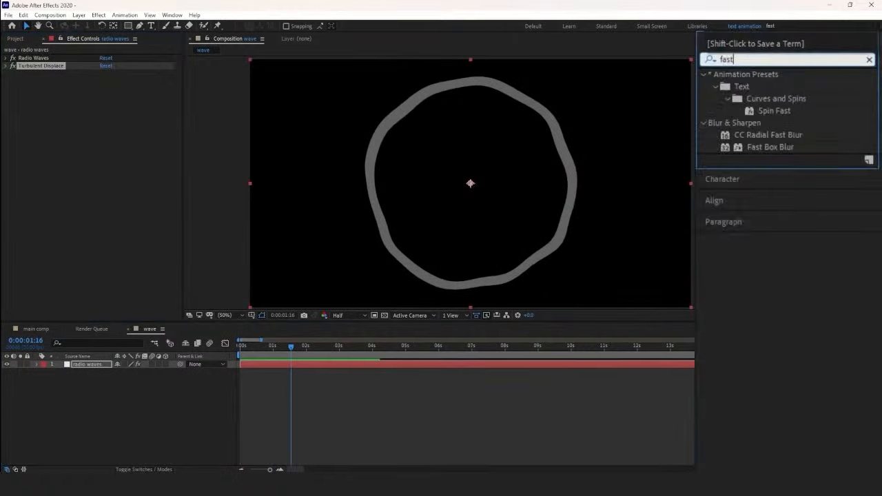
drag(758, 147, 315, 368)
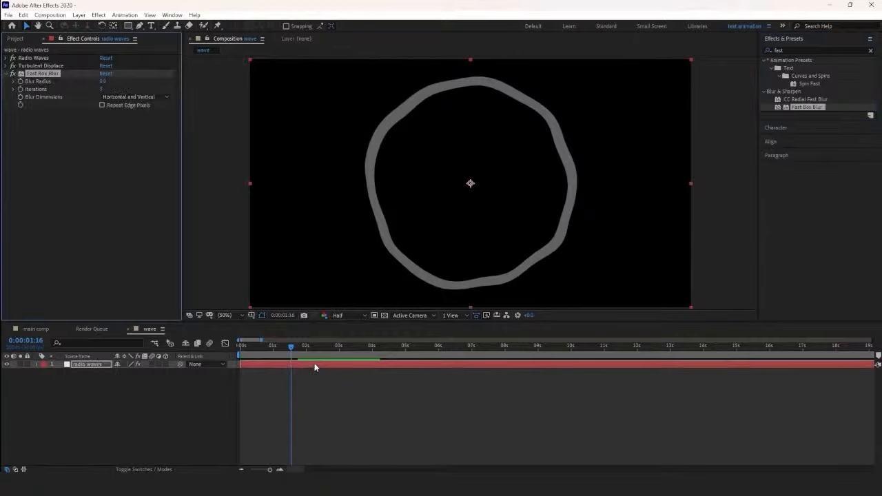
Step: Set the Fast Box Blur radius to 25 and check the softened ring at other frames
drag(103, 81, 118, 81)
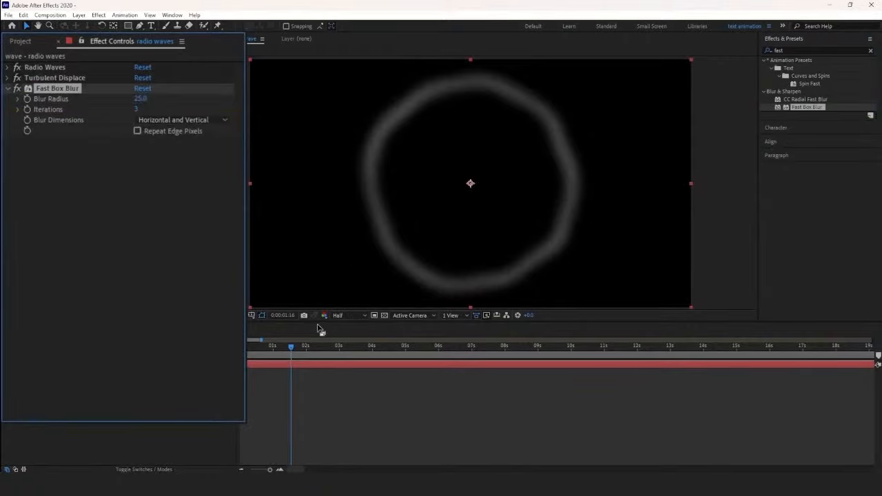
drag(291, 349, 309, 353)
click(293, 349)
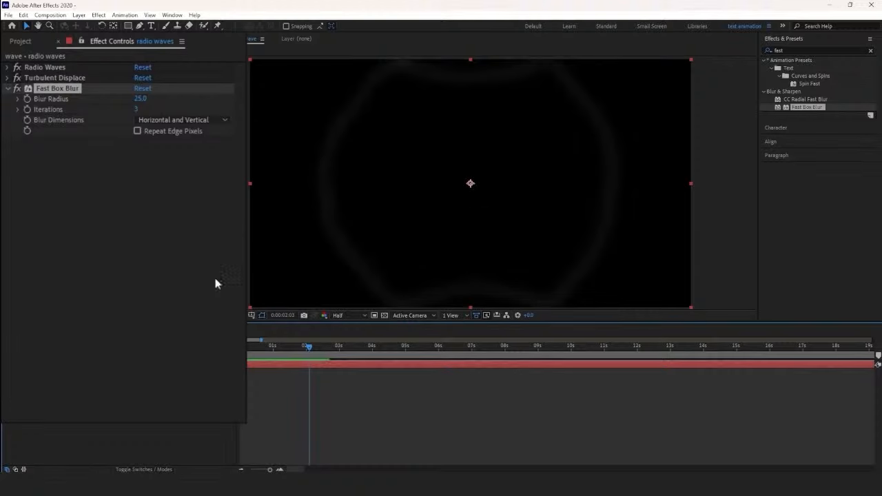
Step: Set the Radio Waves lifespan to 3.1 seconds and preview the blurred wave
click(8, 68)
mouse_move(142, 225)
mouse_down()
mouse_move(157, 228)
mouse_move(147, 228)
mouse_up()
click(309, 350)
key(space)
click(252, 389)
key(space)
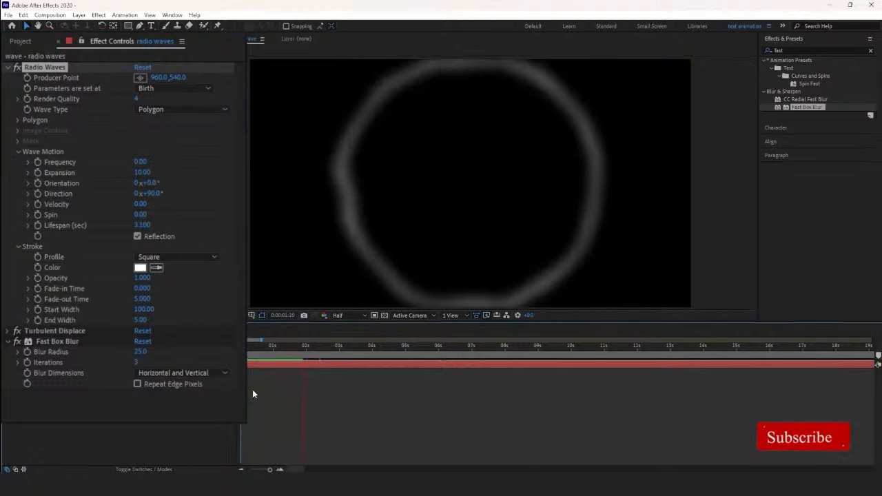
Step: Move the Radio Waves producer point to the lower-left area of the frame, at about 384, 774
drag(307, 350, 250, 355)
click(140, 77)
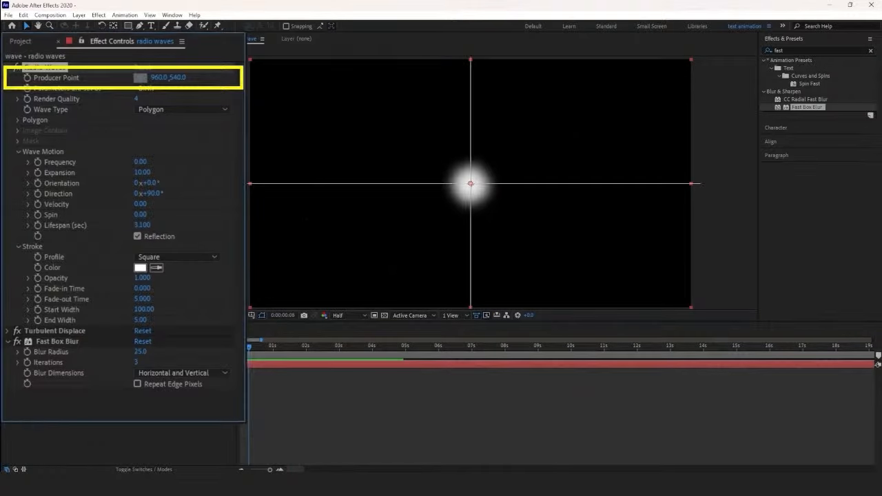
click(338, 237)
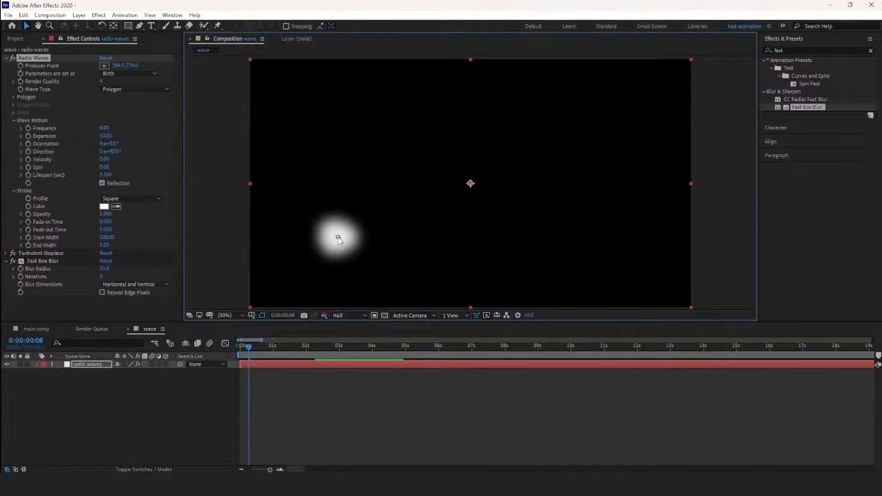
Step: Duplicate the radio waves layer and name the copy radio waves 2
click(100, 364)
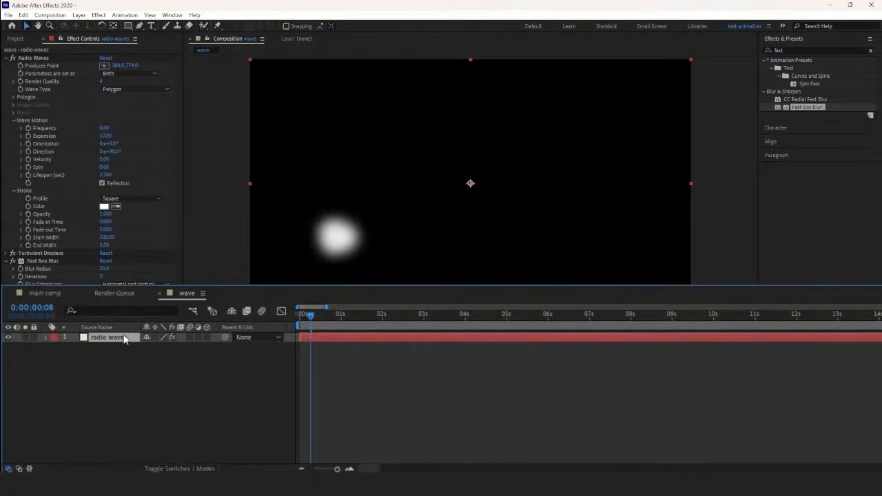
key(ctrl+d)
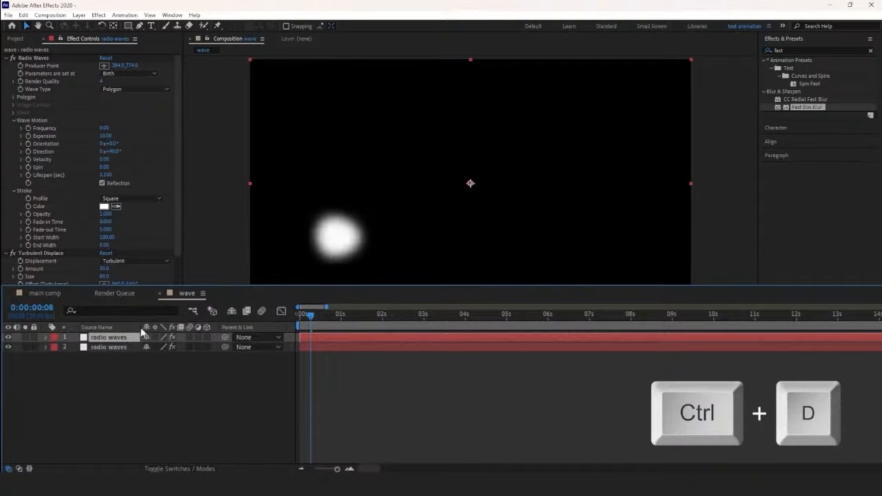
key(Return)
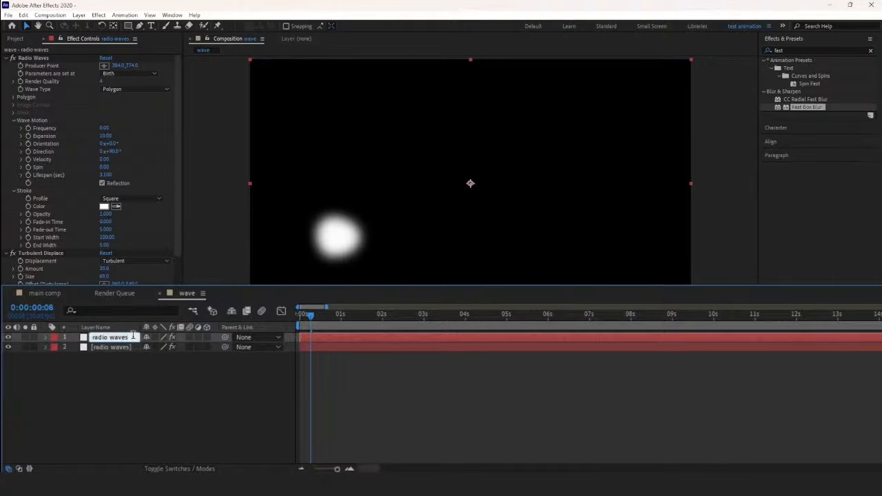
key(Return)
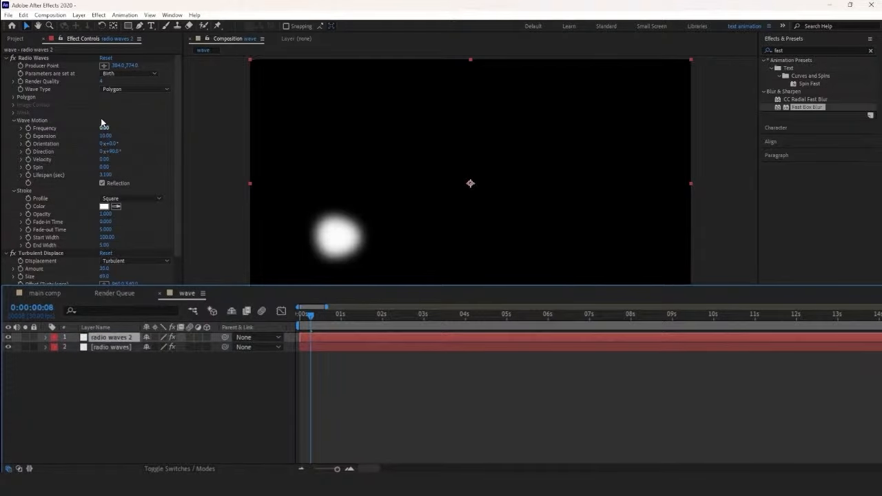
Step: Place the radio waves 2 producer point in the frame's upper-right area at about 1496, 284, and start that layer at 2 seconds
click(104, 65)
click(593, 124)
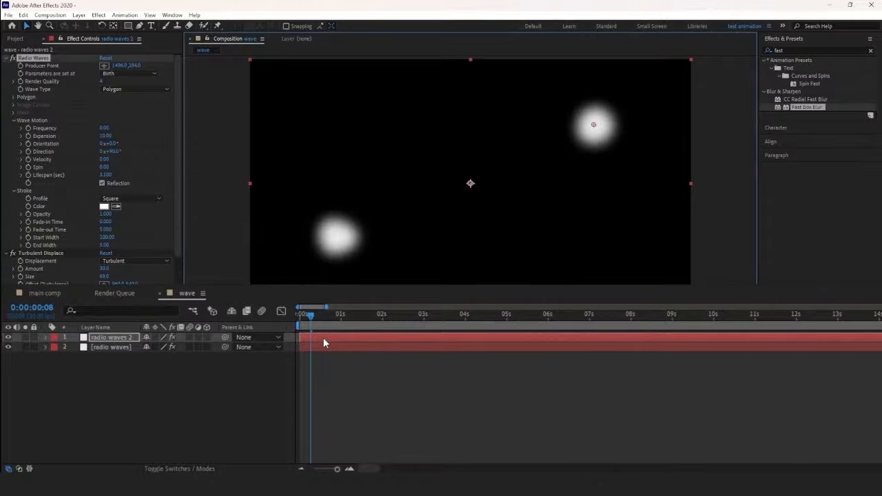
drag(323, 338, 368, 339)
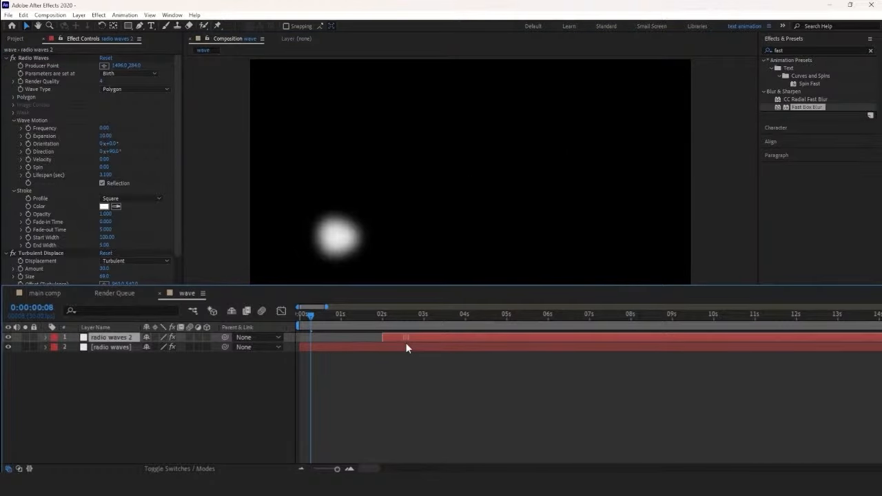
key(space)
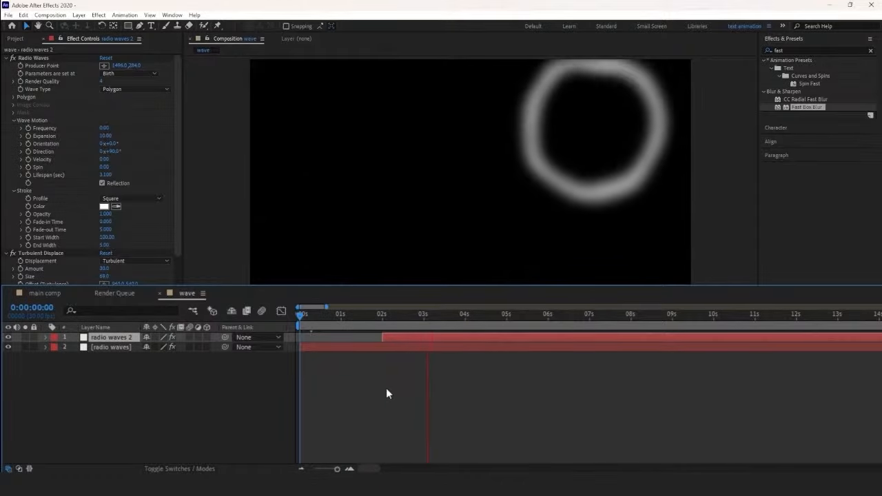
Step: Duplicate the original radio waves layer, start the copy at 1 second with a lifespan of 1.2 seconds, and preview it
drag(423, 318, 324, 341)
click(326, 345)
key(ctrl+d)
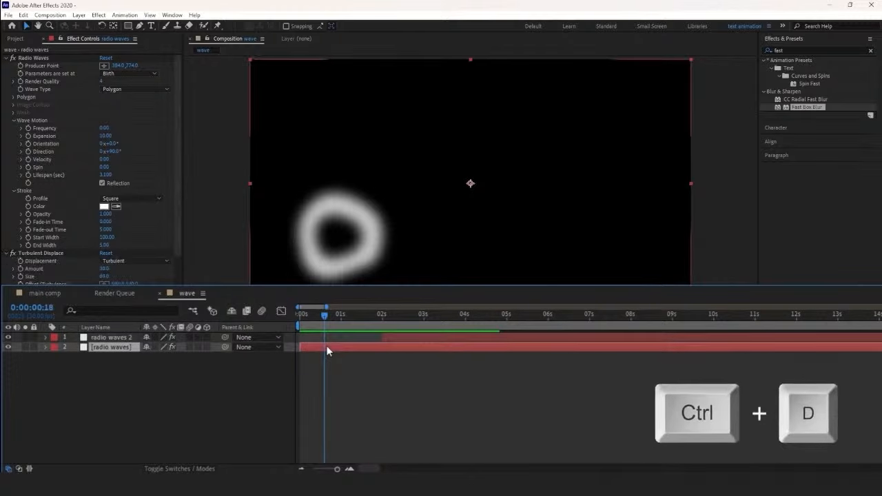
drag(333, 343, 368, 349)
key(space)
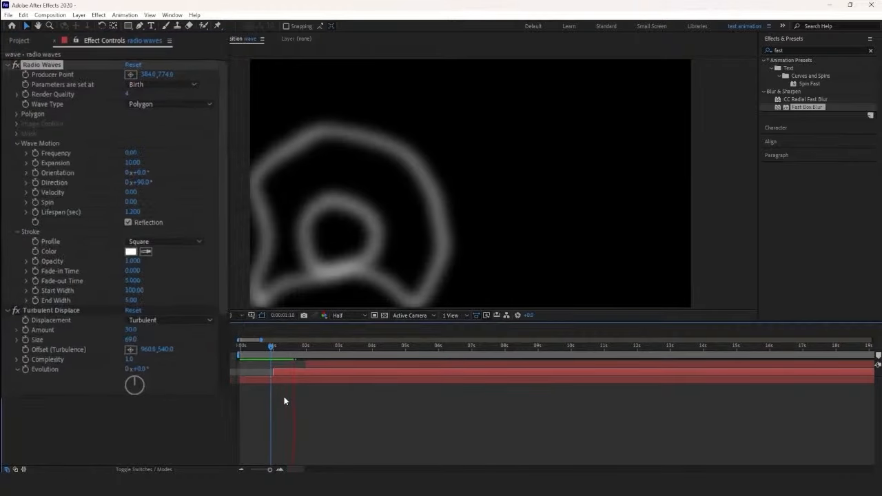
Step: Duplicate the radio waves copy that starts at 1 second, put it above all layers and start it at 3 seconds
drag(272, 347, 285, 348)
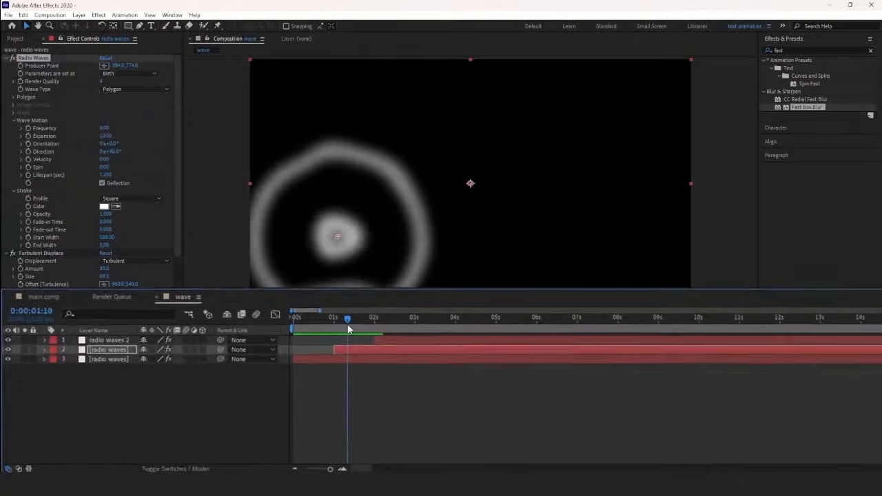
click(284, 372)
key(ctrl+d)
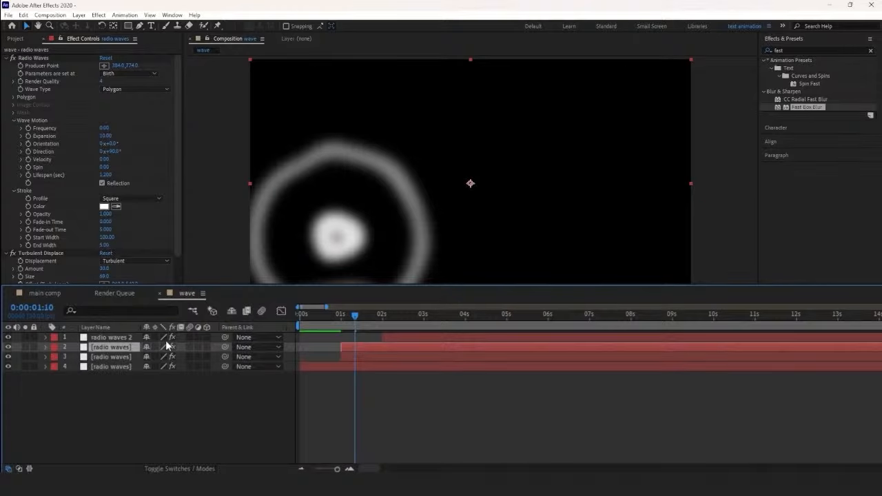
drag(133, 347, 133, 339)
drag(358, 338, 443, 337)
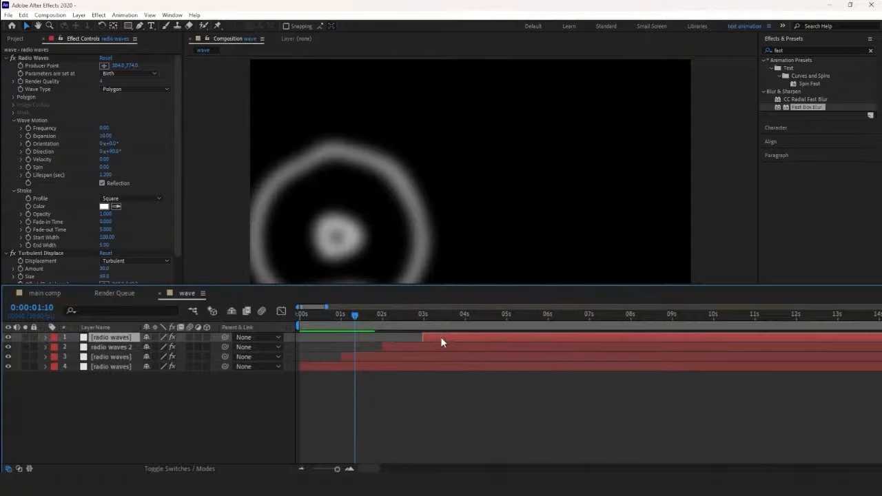
Step: Place the top copy's producer point over the upper-right wave at about 1512, 306, and preview all the ripples
drag(391, 316, 434, 321)
key(space)
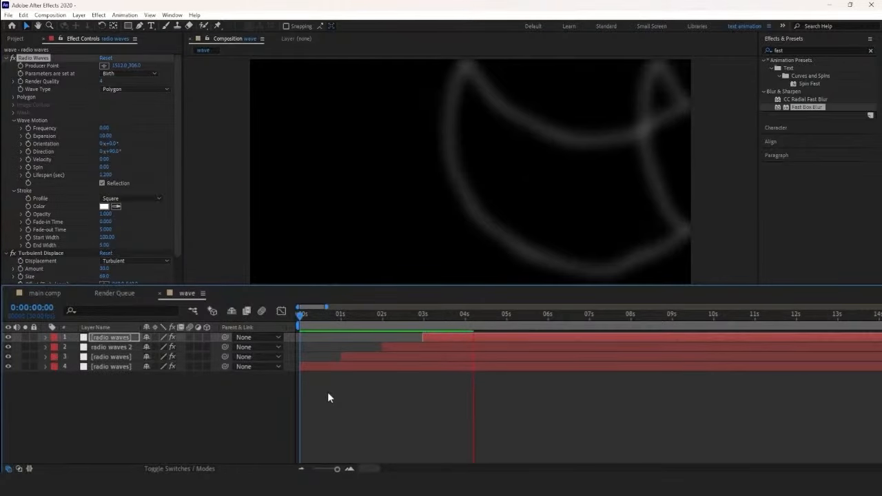
key(space)
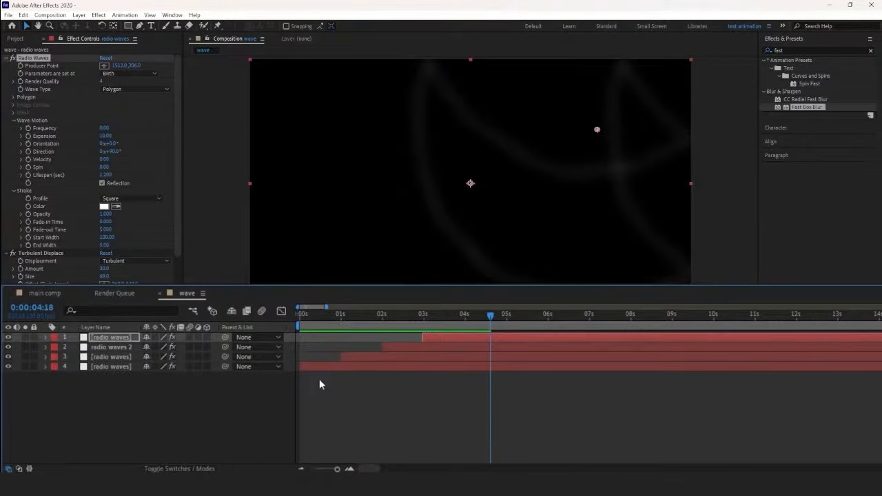
click(319, 379)
Step: Add the wave composition to main comp, below the bg comp layer
click(58, 293)
click(120, 359)
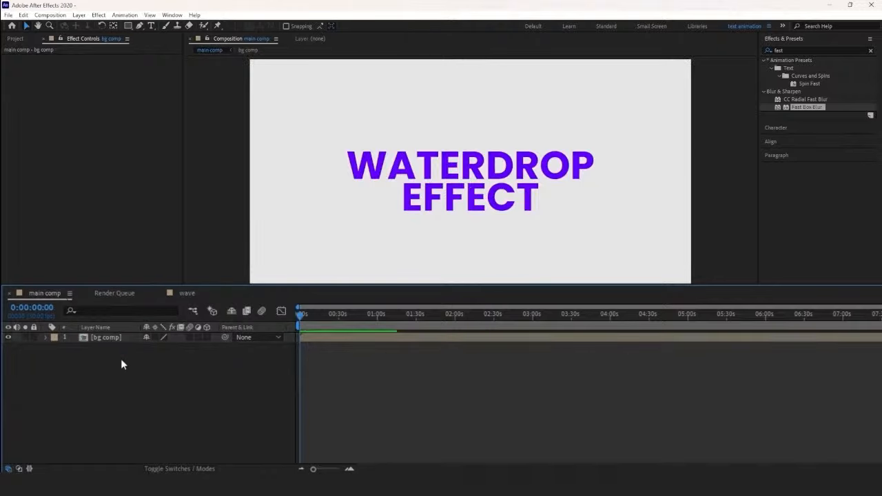
click(15, 38)
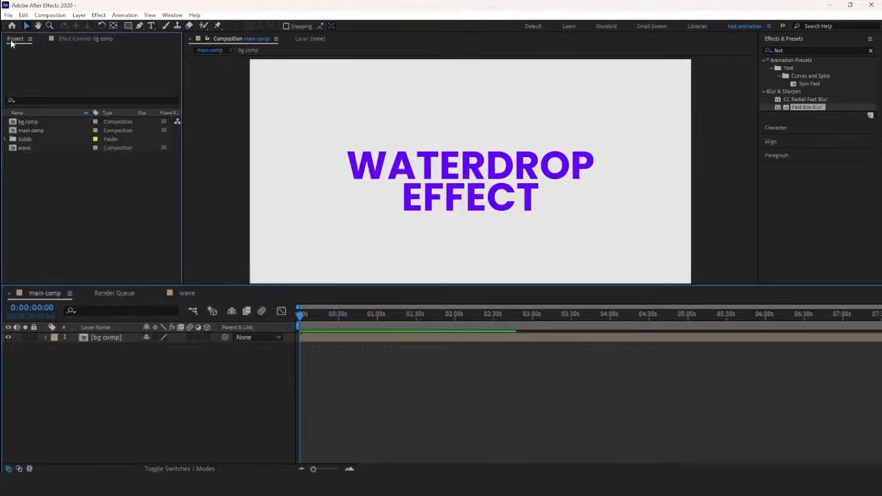
click(44, 147)
drag(45, 150, 131, 363)
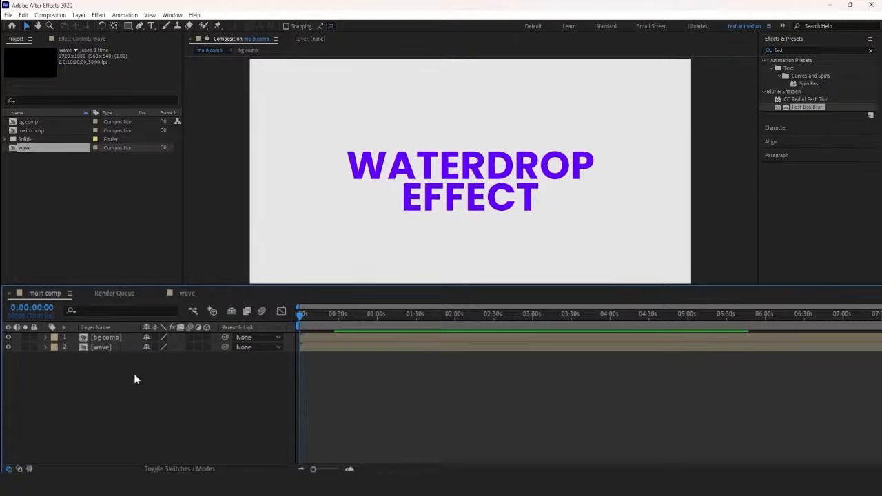
Step: Create a new adjustment layer above bg comp in main comp
right_click(134, 373)
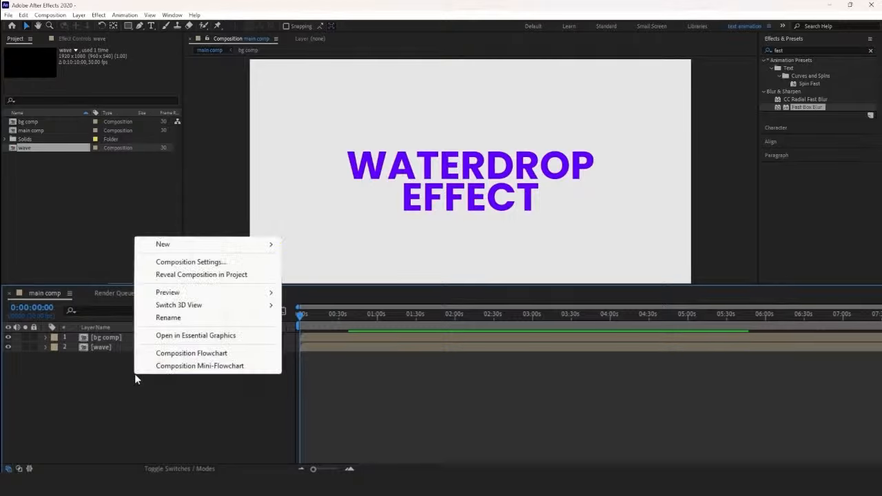
mouse_move(264, 245)
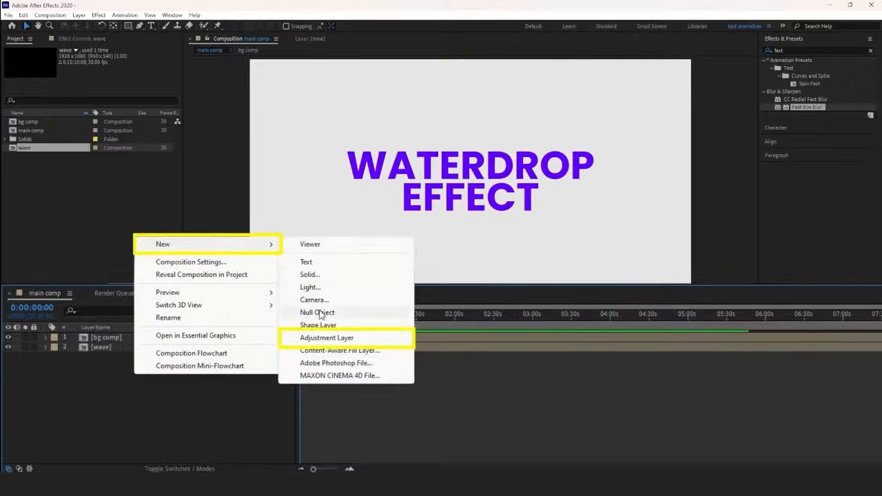
click(325, 336)
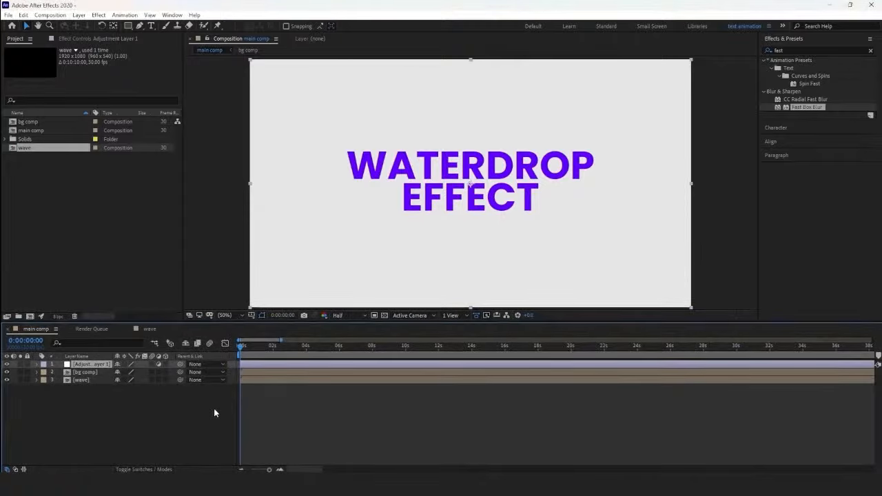
Step: Apply the Caustics effect to the adjustment layer
click(786, 50)
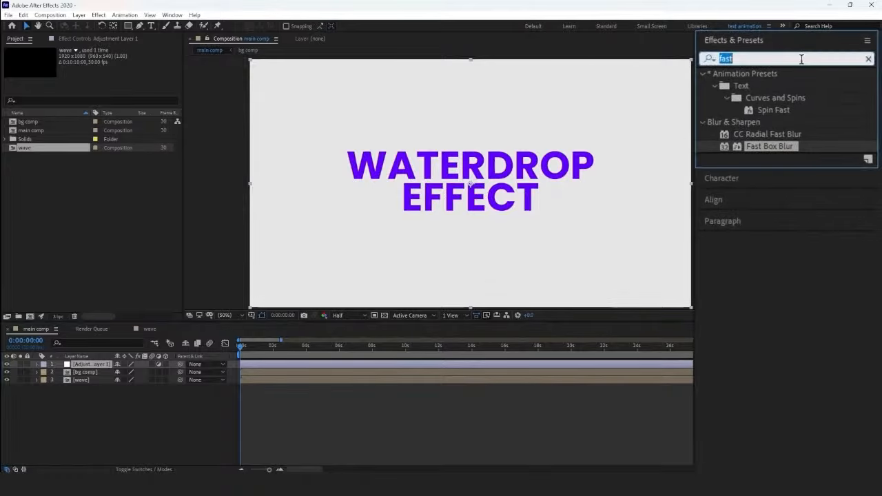
text(causti)
click(779, 85)
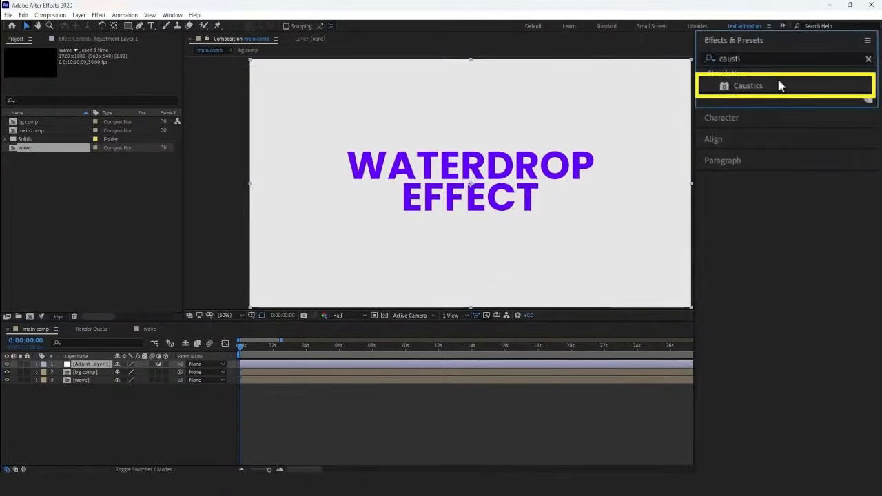
drag(760, 86, 290, 366)
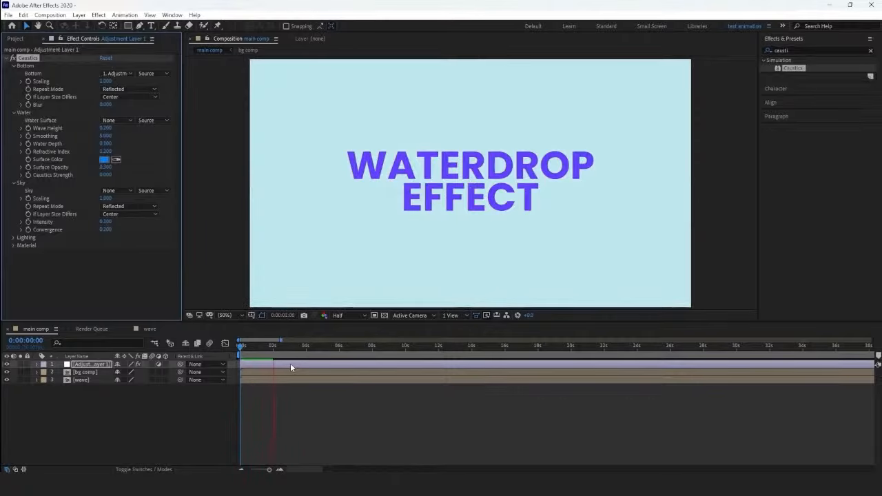
click(290, 366)
Step: Use the wave layer as the Caustics water surface, judging it at a frame just before 2 seconds
drag(241, 346, 271, 356)
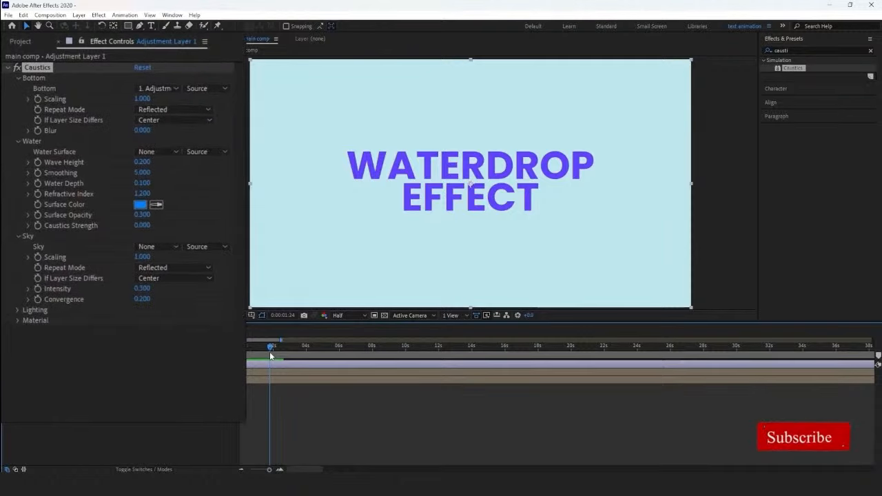
click(159, 152)
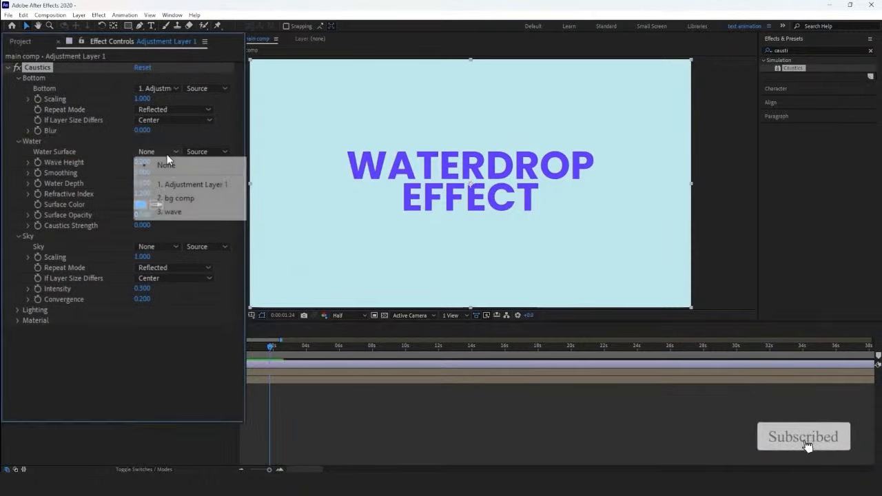
click(182, 211)
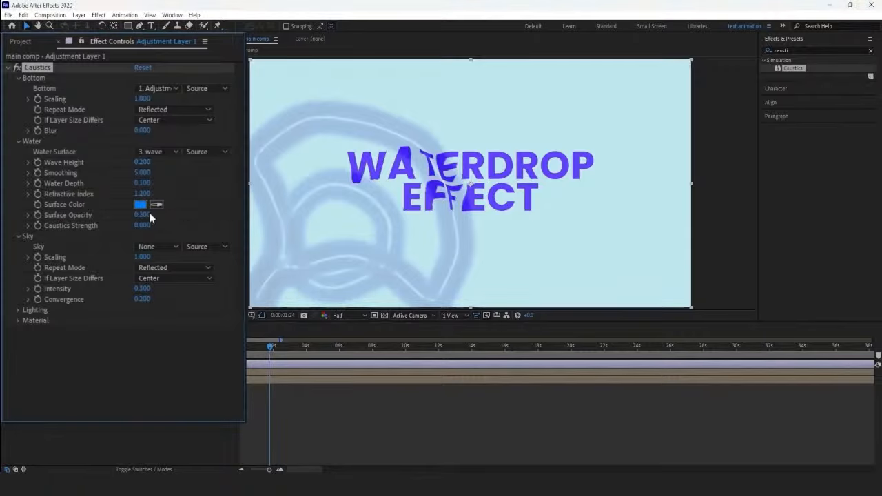
Step: Set the Caustics surface color to white (FFFFFF) and surface opacity to 0.1, and preview the ripple over the title
click(139, 205)
click(135, 221)
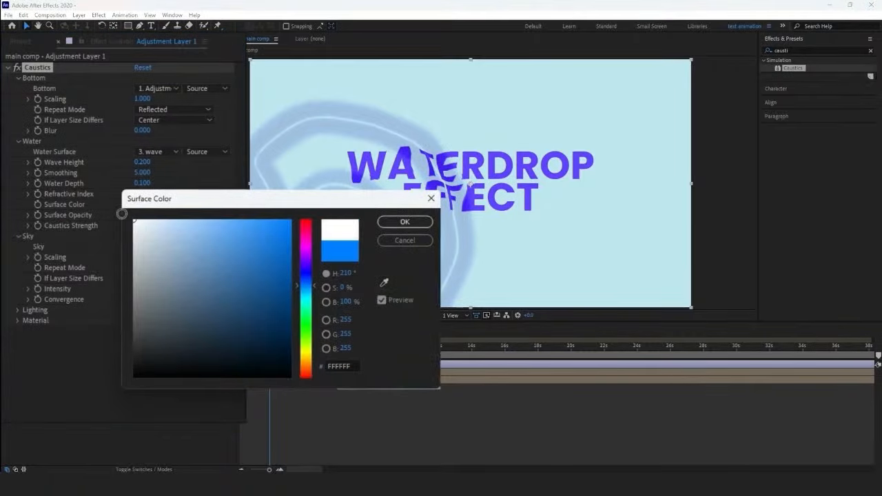
click(407, 223)
key(space)
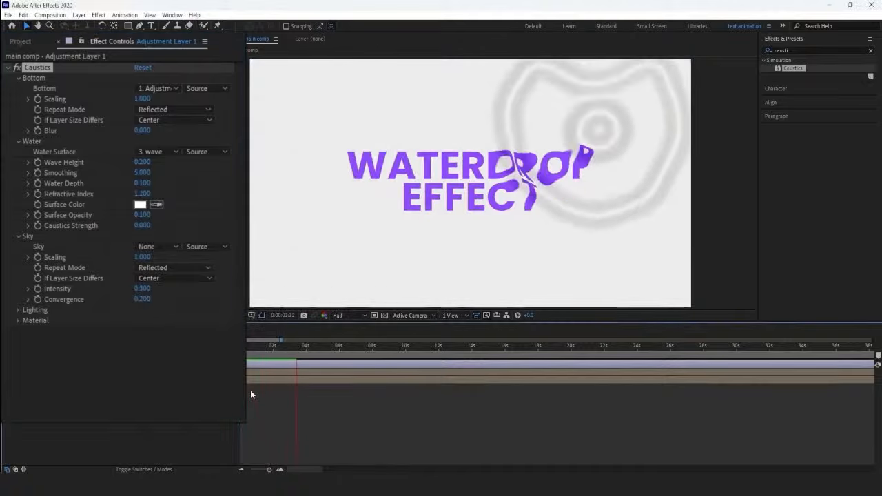
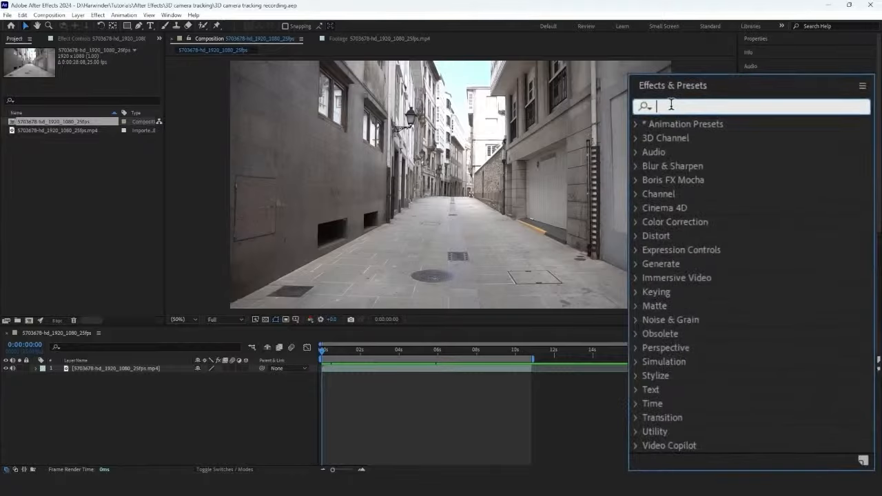
Step: Apply the 3D Camera Tracker effect to the street footage and enlarge its track points after checking the solve through the clip
text(3d camera)
drag(720, 138, 468, 186)
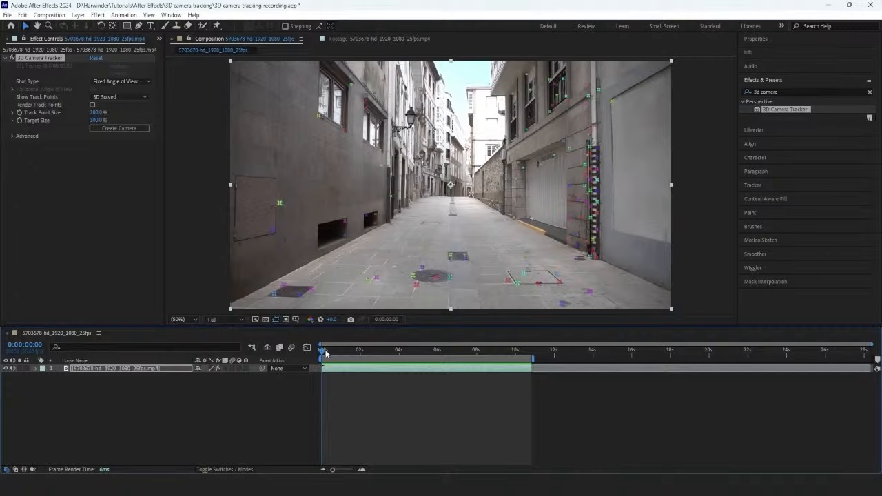
drag(323, 352, 499, 376)
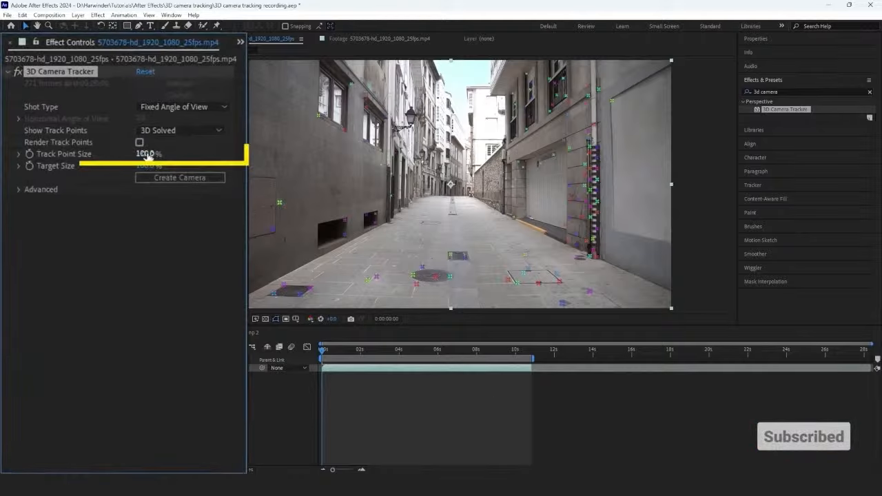
drag(149, 153, 161, 155)
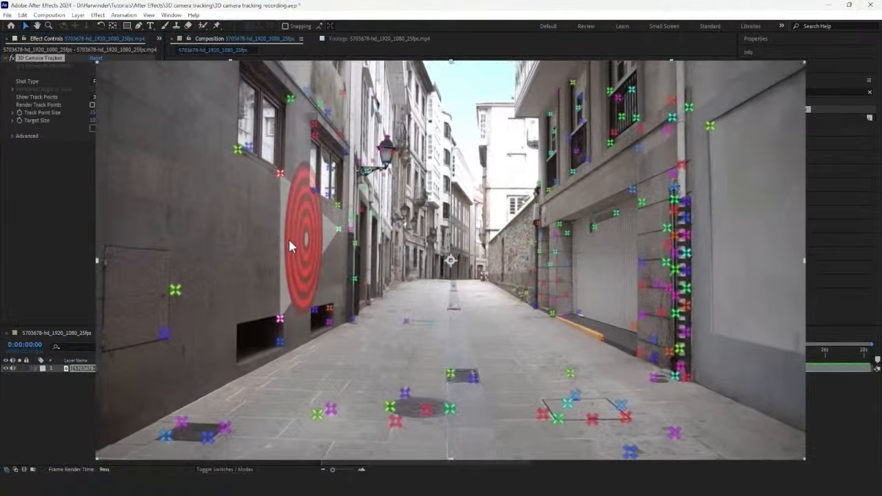
Step: Create a solid and camera from the track points on the dark wall beside the windows
click(290, 242)
right_click(289, 242)
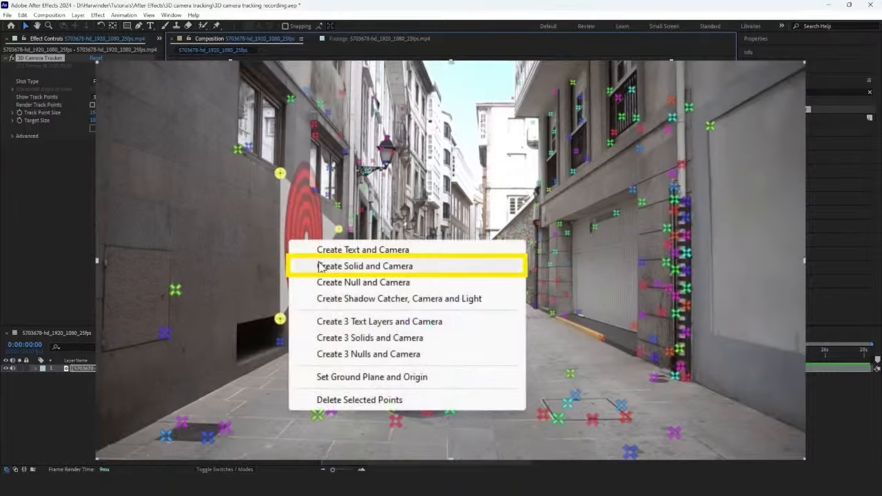
click(324, 266)
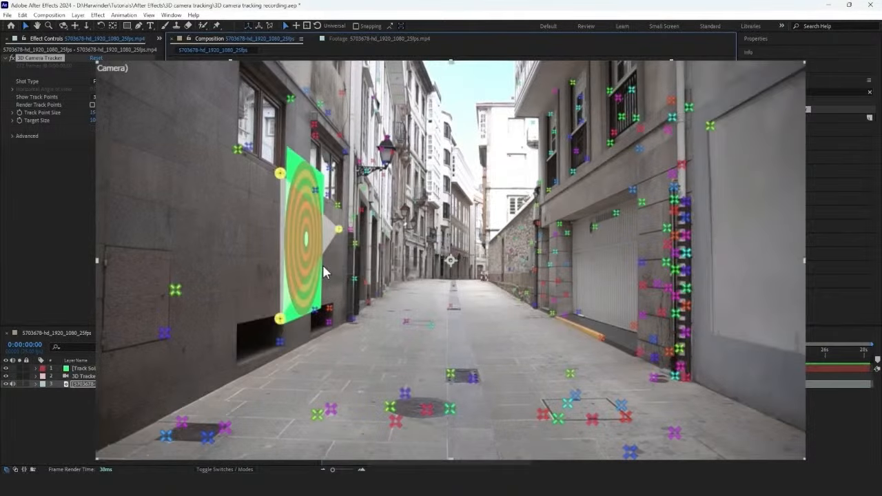
Step: Scale down the track solid and shift it lower so it sits on the wall between the windows and vents
click(85, 368)
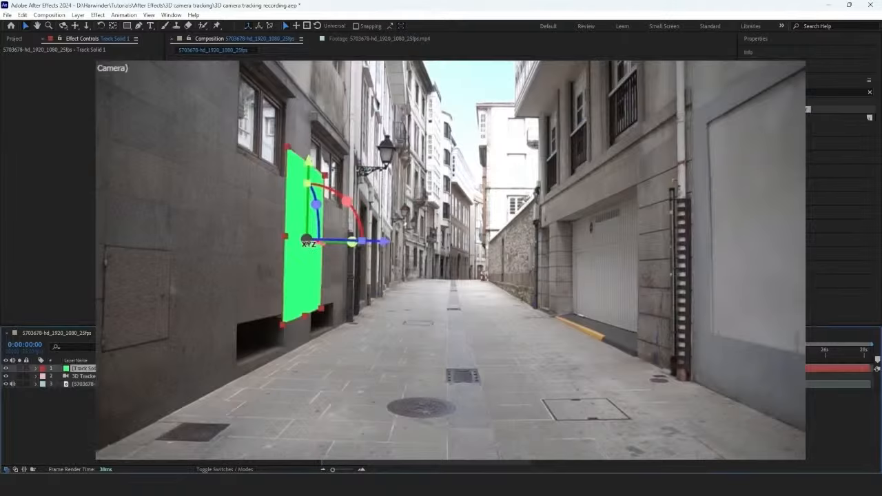
drag(284, 322, 282, 299)
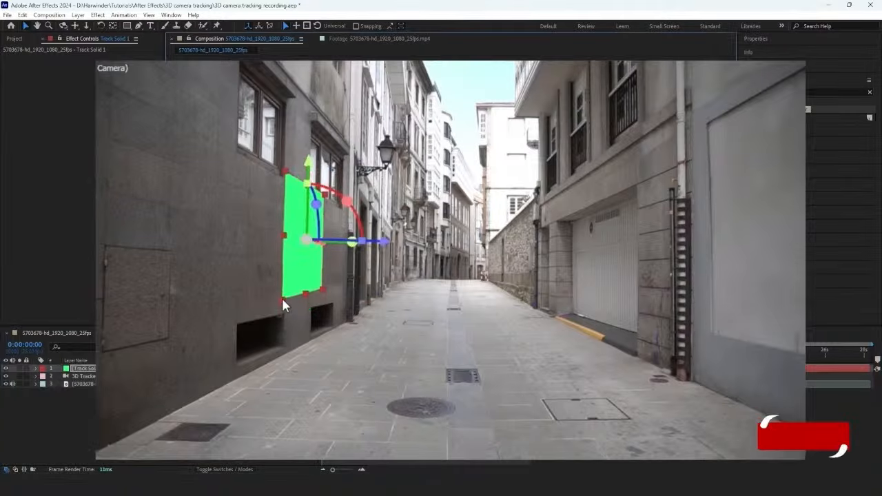
drag(309, 160, 309, 169)
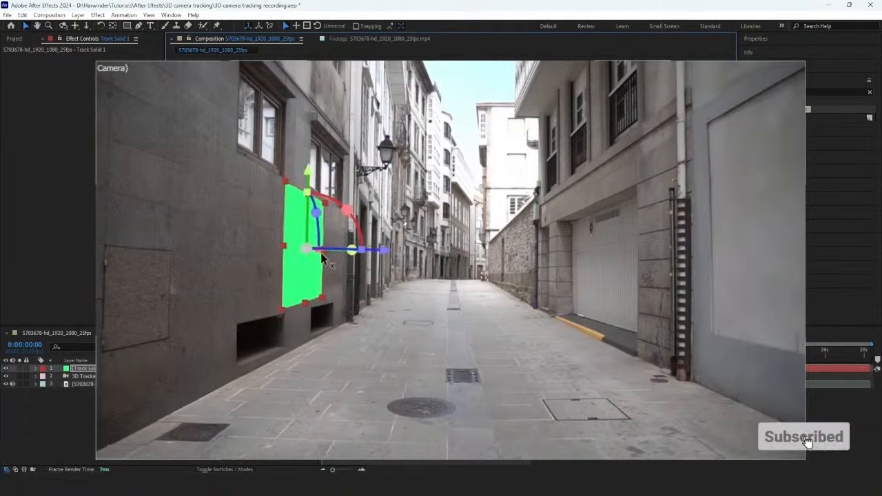
drag(321, 253, 322, 256)
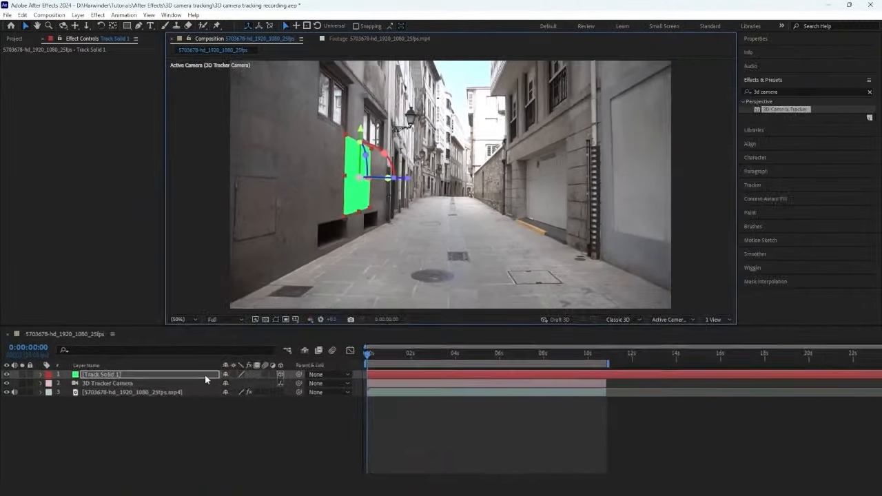
Step: Pre-compose Track Solid 1 as Track Solid 1 Comp 1, leaving all attributes in the street composition
right_click(205, 375)
click(233, 304)
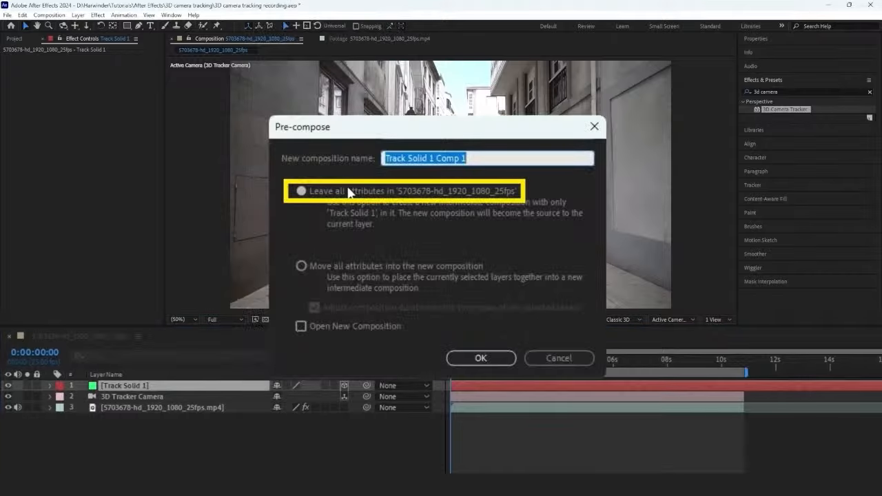
click(478, 359)
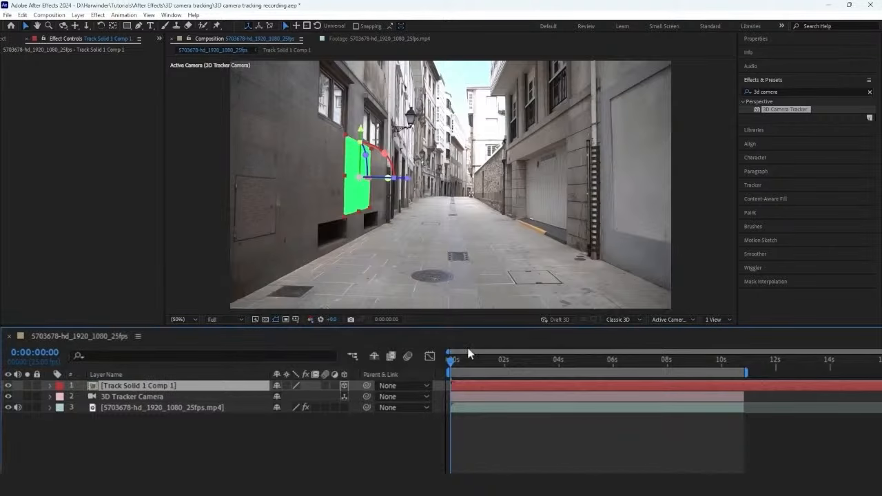
Step: Place the 3873059-hd_1920_1080_25fps.mp4 clip above the solid in Track Solid 1 Comp 1 and shift it so all three dancers are framed
double_click(231, 385)
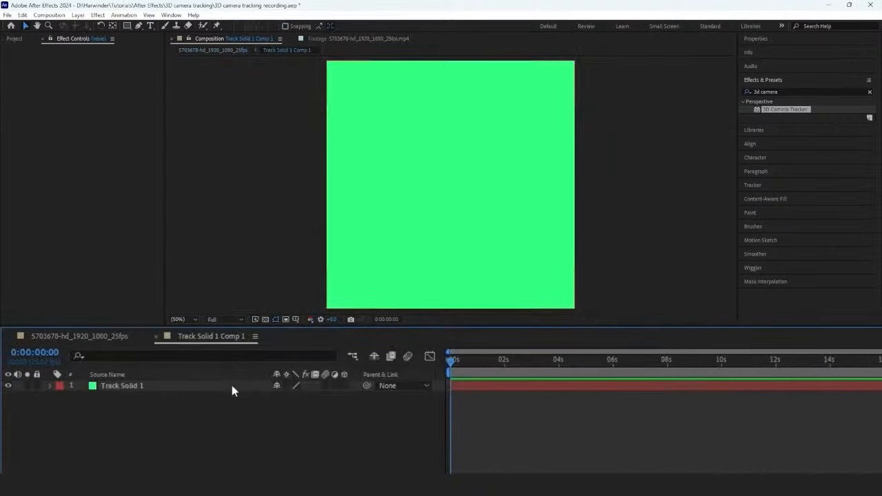
click(14, 38)
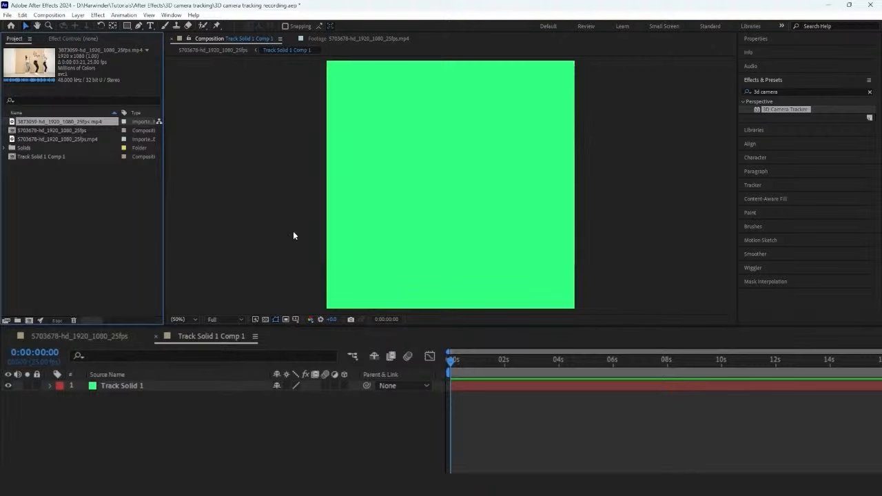
drag(29, 122, 137, 381)
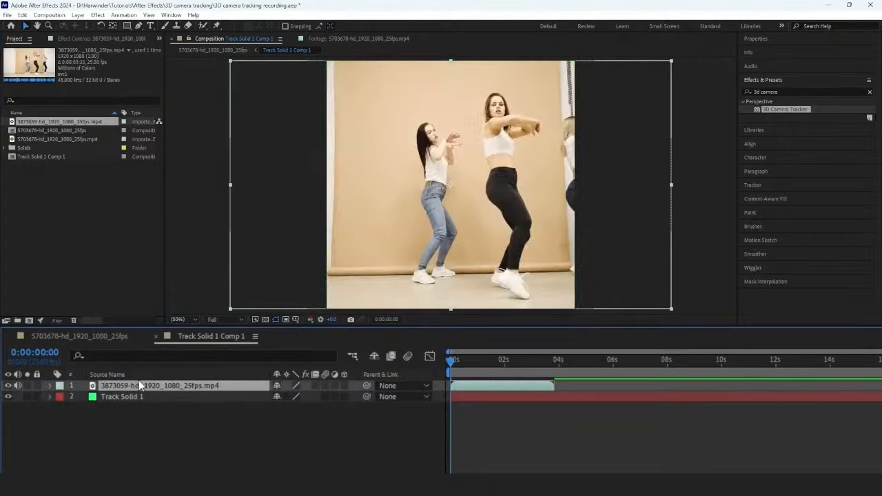
drag(451, 250, 400, 251)
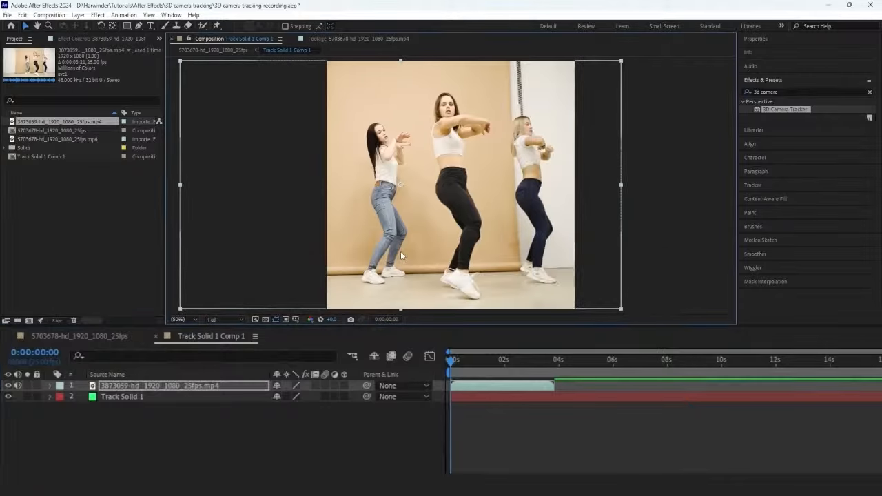
Step: Set the dancers clip's scale to 103% and preview it on the wall in the street composition
click(387, 431)
click(221, 386)
key(s)
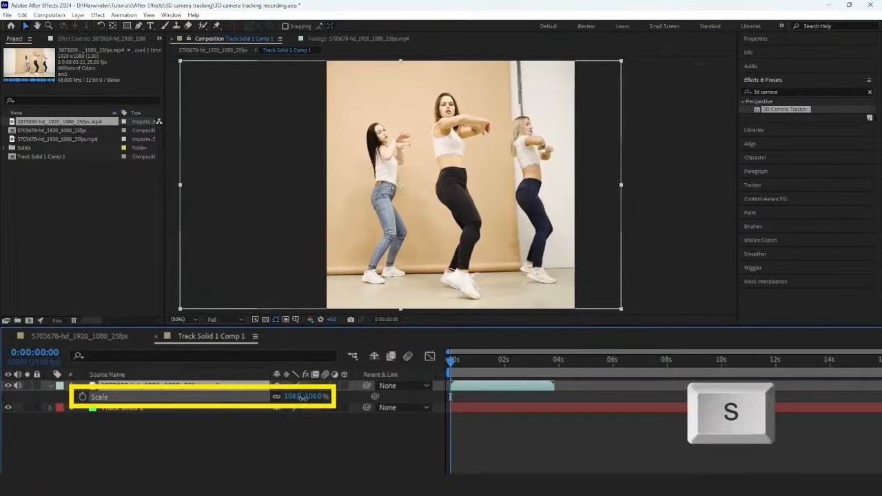
drag(293, 396, 450, 397)
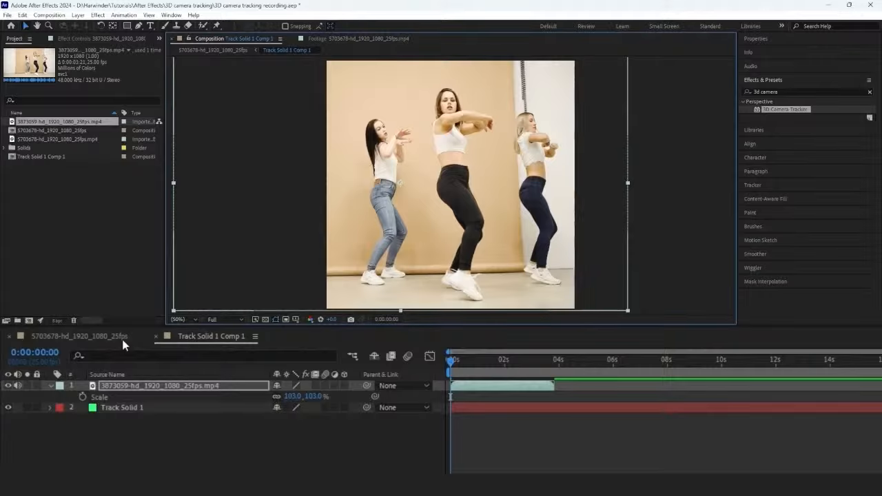
click(122, 339)
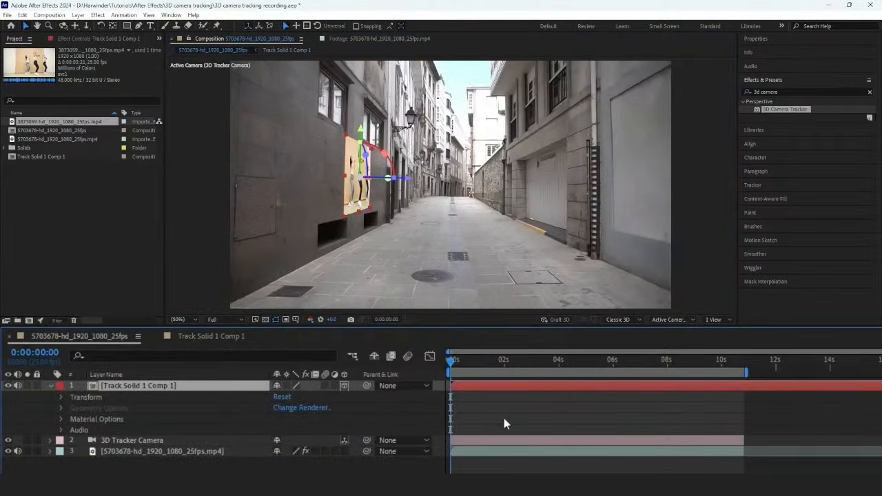
key(space)
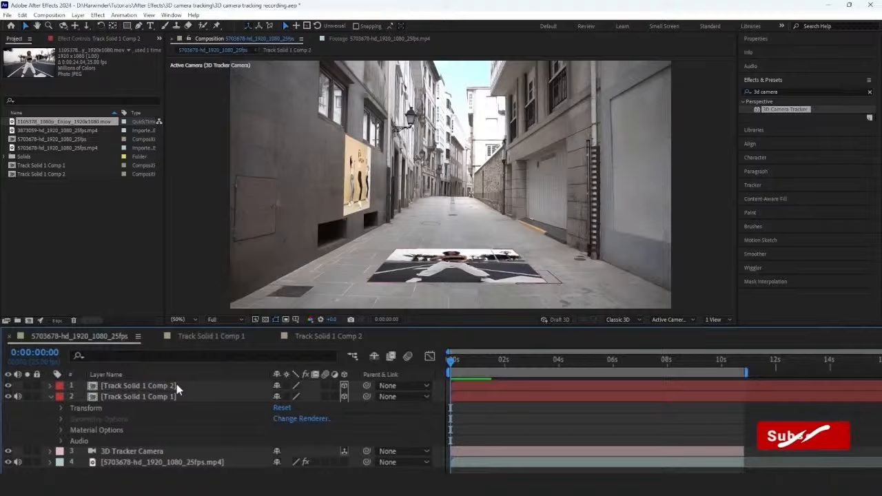
Step: In Track Solid 1 Comp 2, reposition the 1105378_1080p_Enjoy clip and scale it to 117%, previewing it on the ground in the street composition
double_click(137, 385)
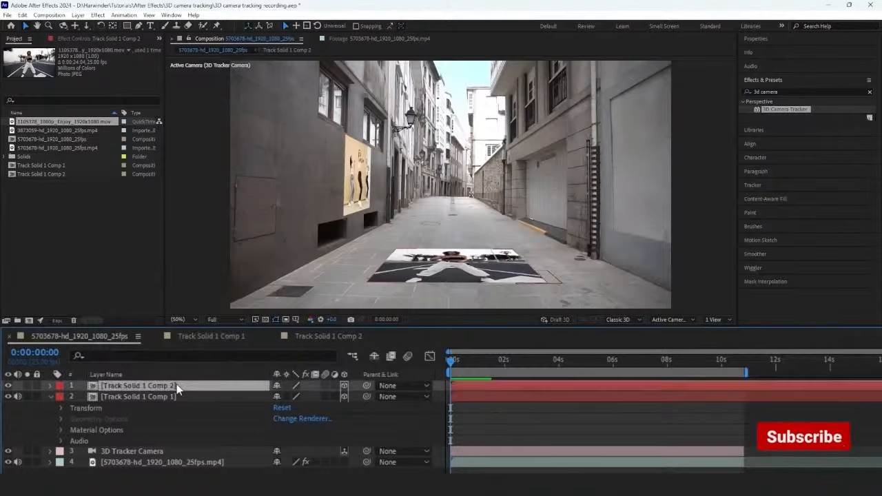
drag(454, 285, 456, 270)
key(s)
drag(292, 398, 304, 398)
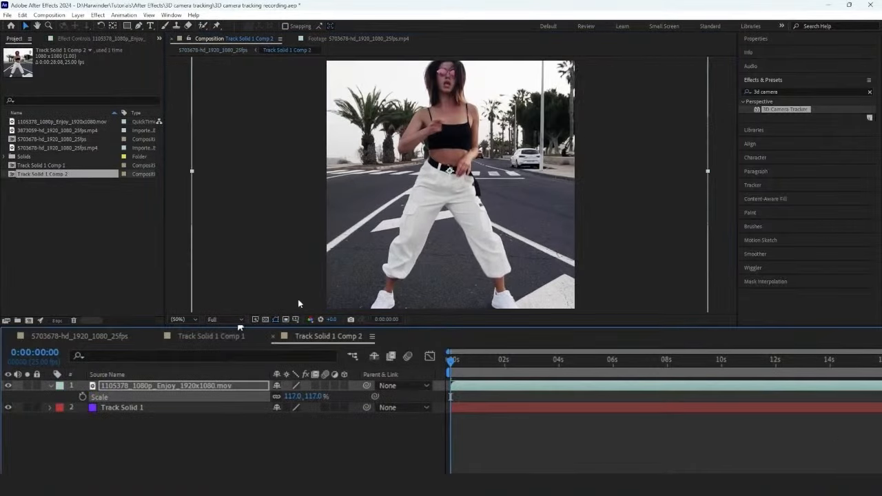
click(103, 335)
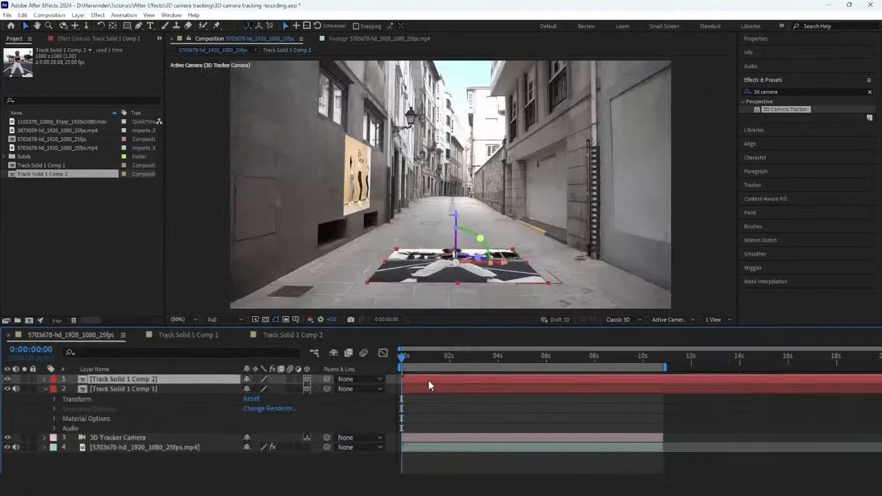
key(space)
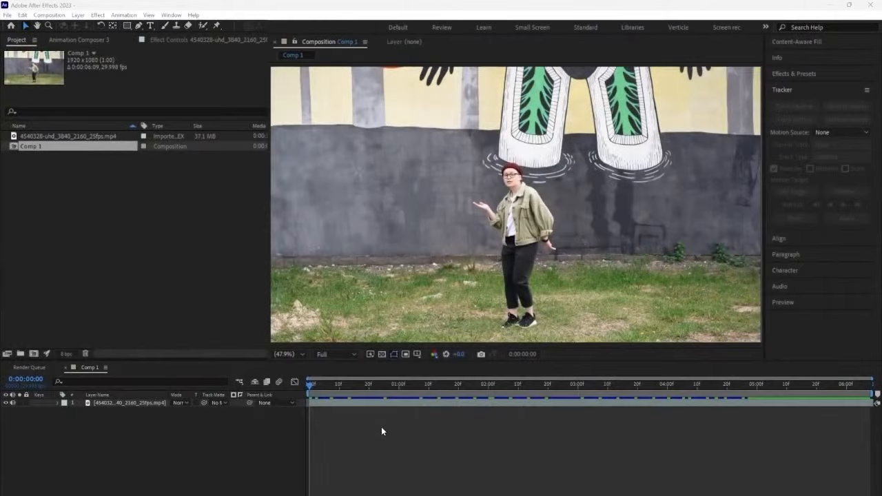
Step: Show the Tracker and start Stabilize Motion on the footage layer in Comp 1
key(space)
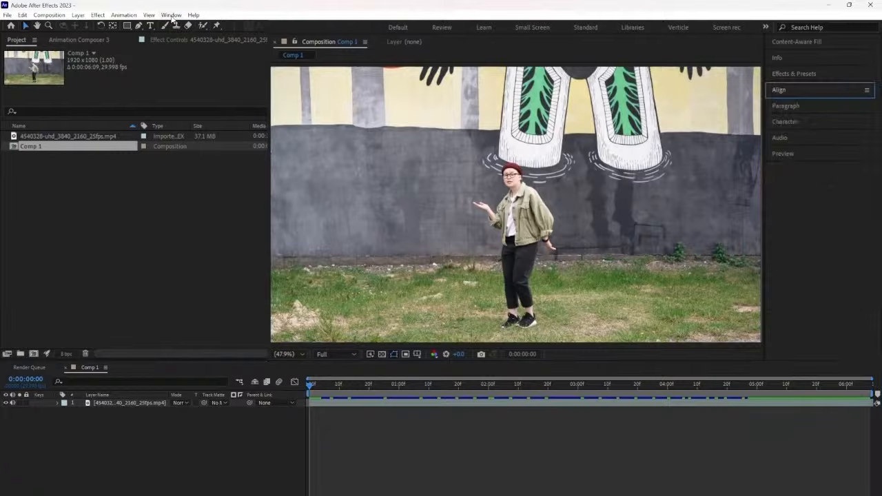
click(172, 15)
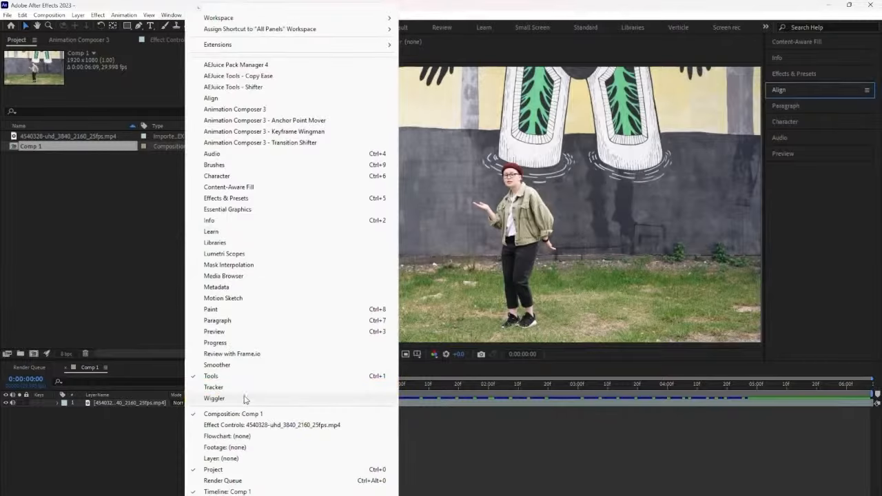
click(223, 387)
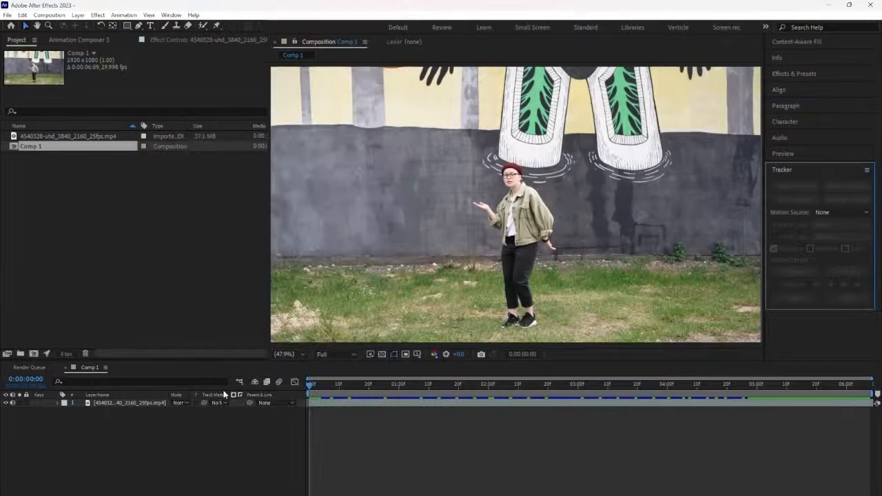
click(127, 407)
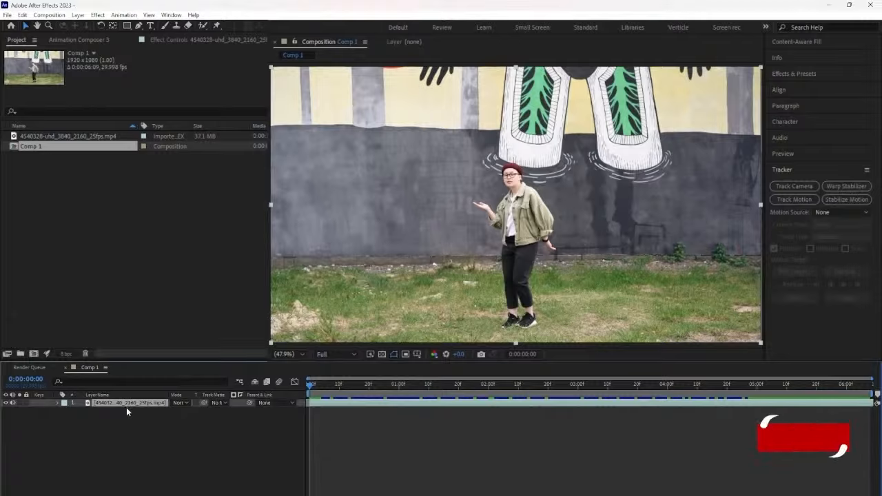
click(842, 213)
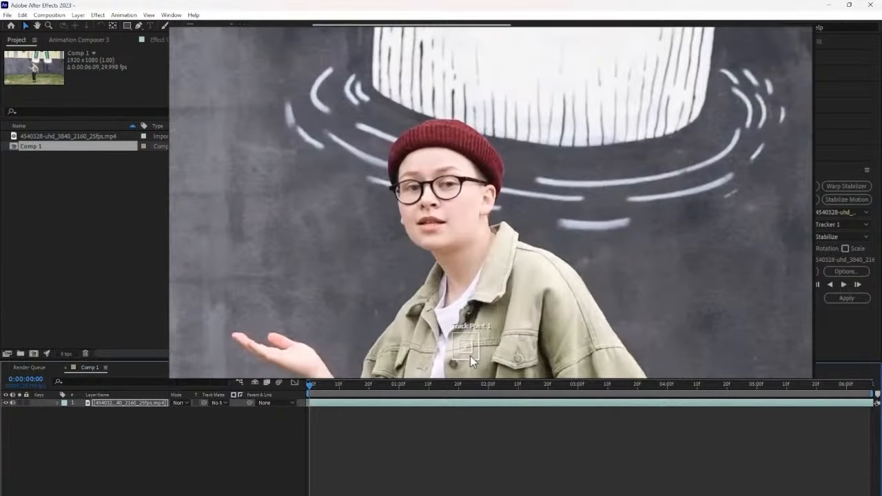
Step: Fit Track Point 1 over the bridge of the person's glasses and analyze the motion forward
drag(470, 355, 434, 200)
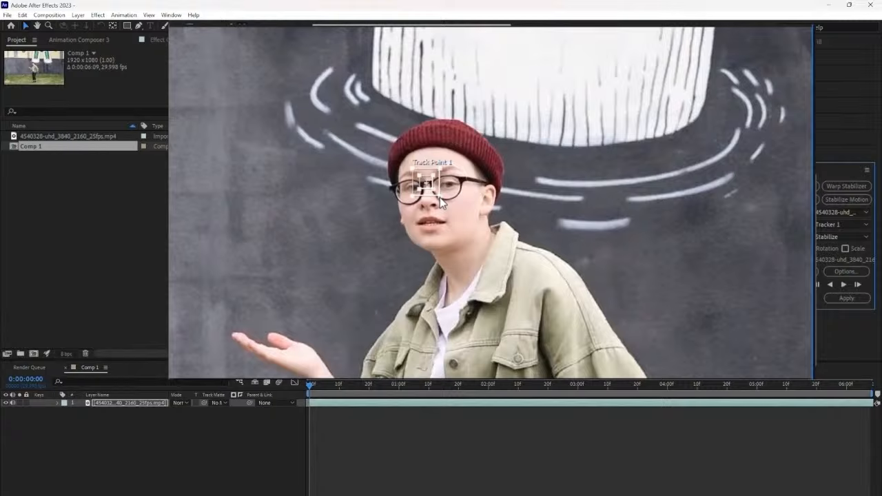
drag(439, 197, 446, 206)
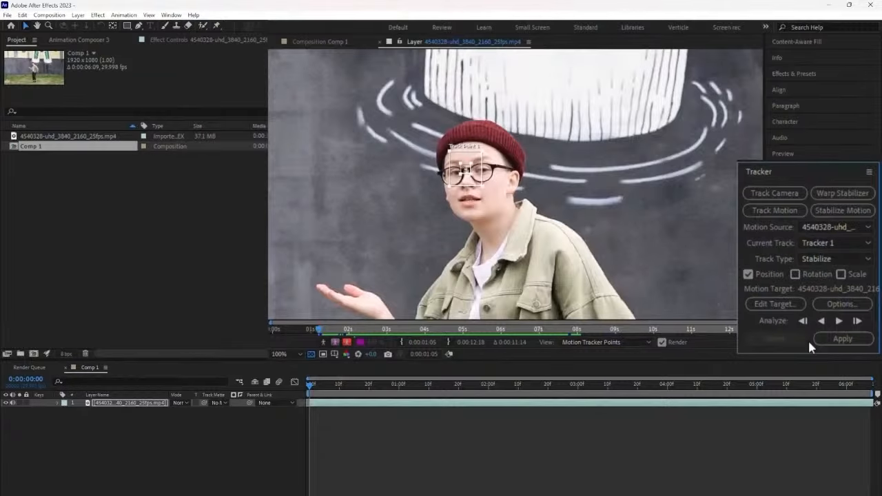
click(839, 321)
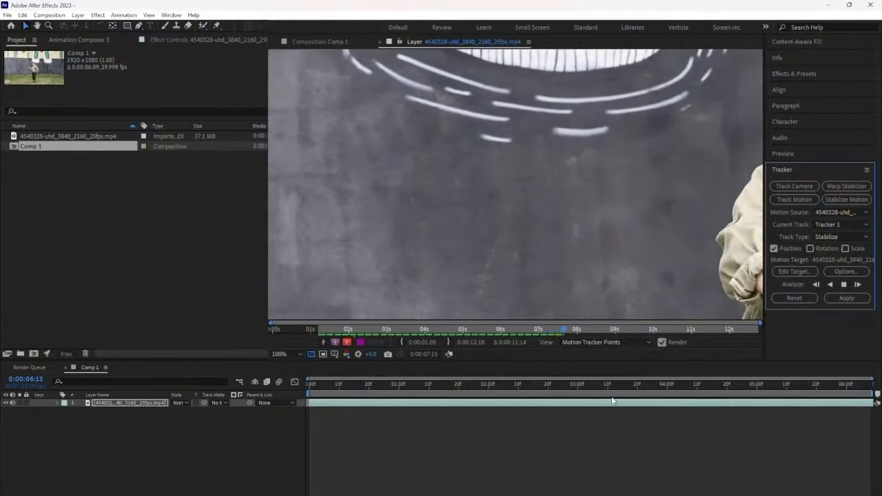
Step: Return to the first frame and apply the stabilization to the footage in the X and Y dimensions
click(288, 354)
click(370, 366)
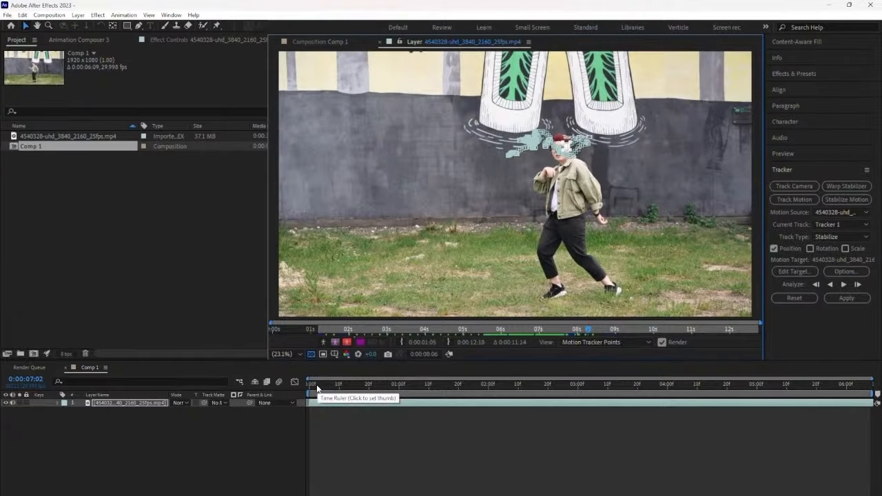
drag(317, 389, 272, 386)
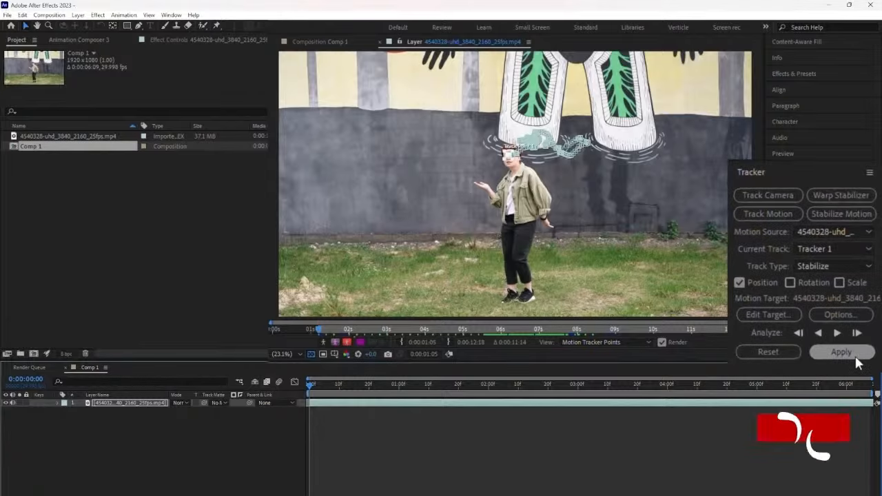
click(855, 358)
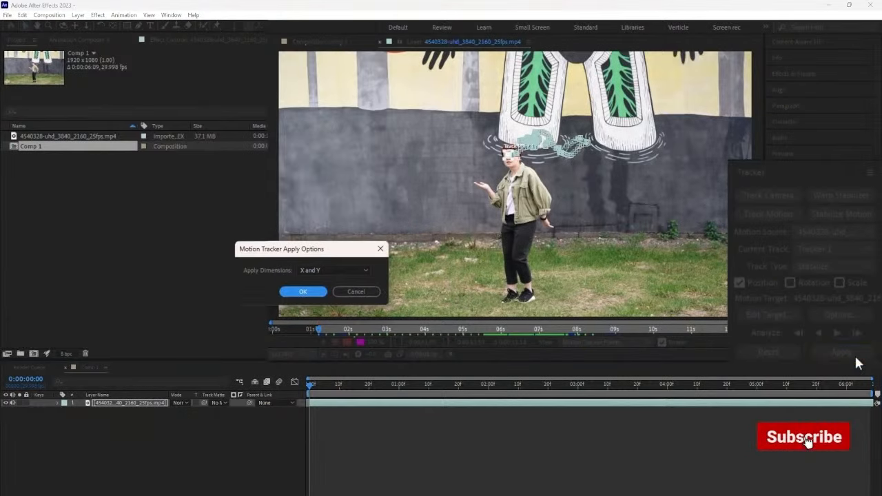
click(318, 291)
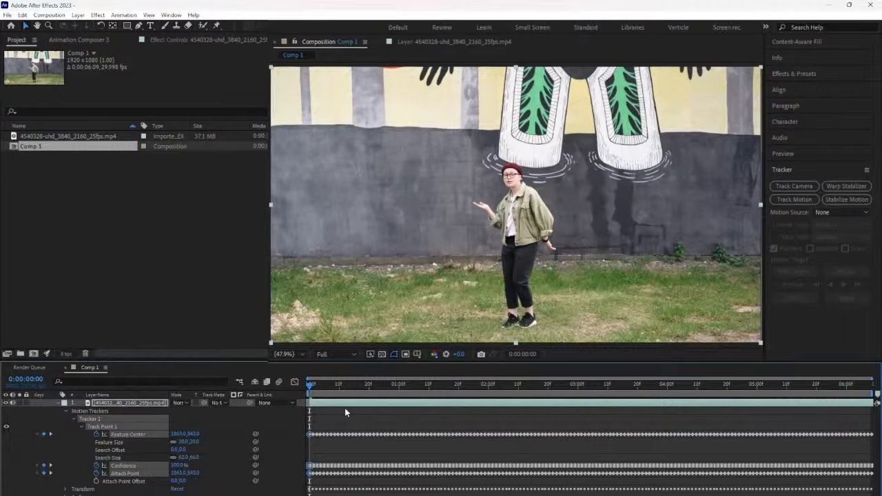
Step: Scale the stabilized footage layer in Comp 1 to 73% to cover the black edges, previewing playback from the first frame
key(space)
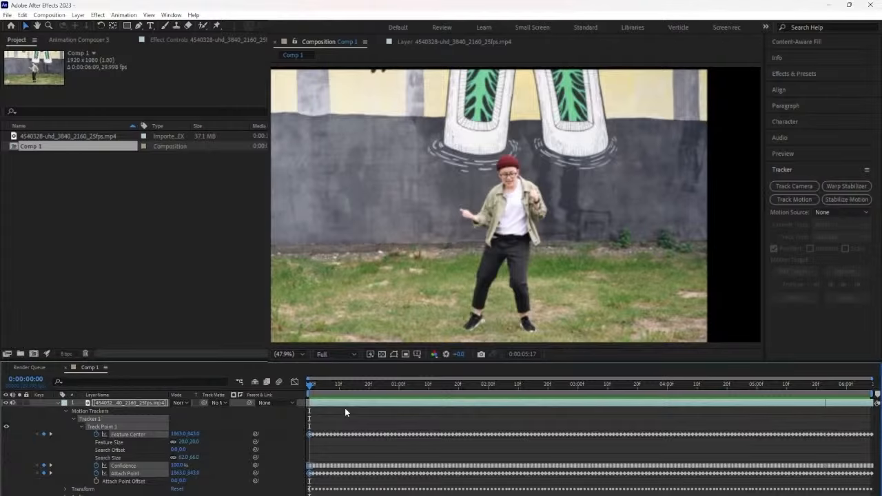
key(space)
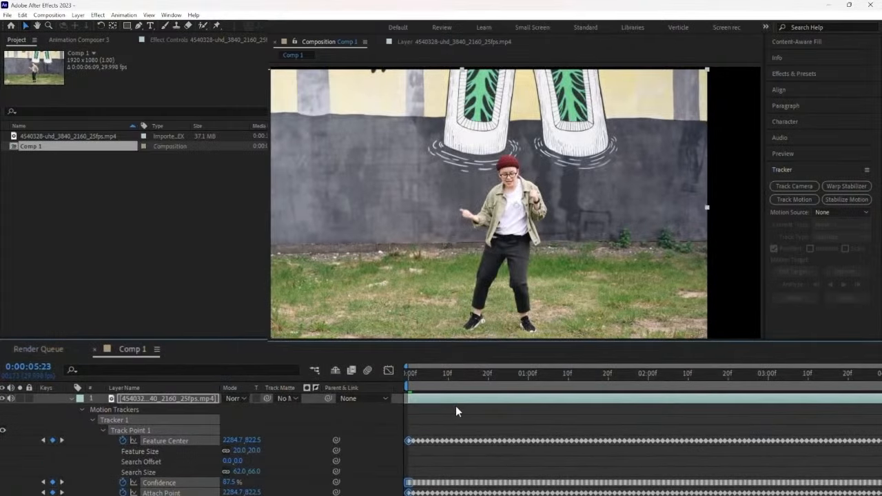
click(156, 399)
key(s)
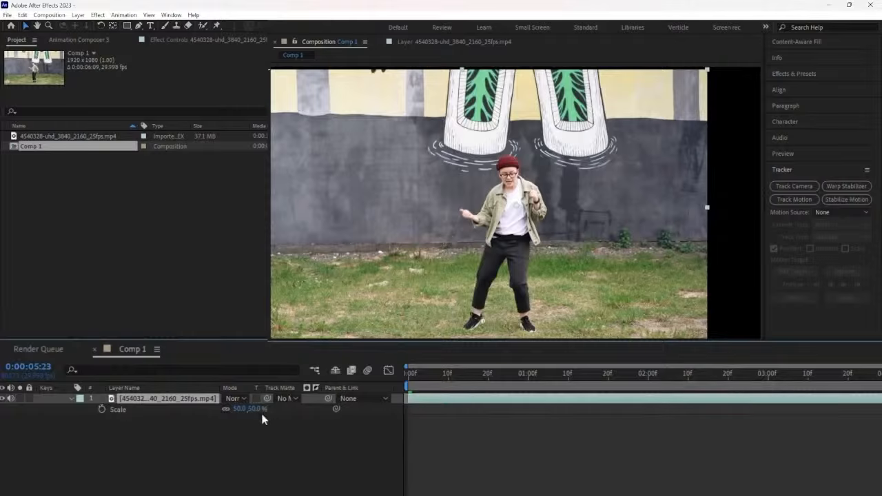
drag(258, 409, 278, 409)
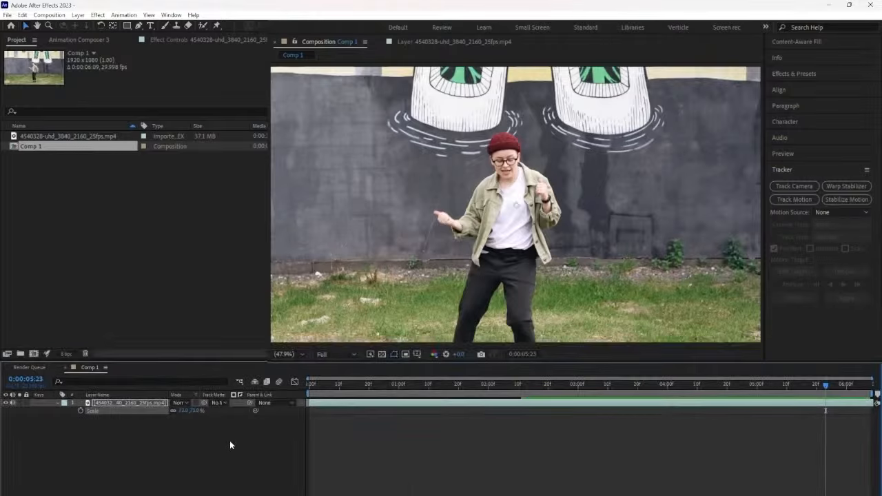
drag(318, 386, 280, 386)
key(space)
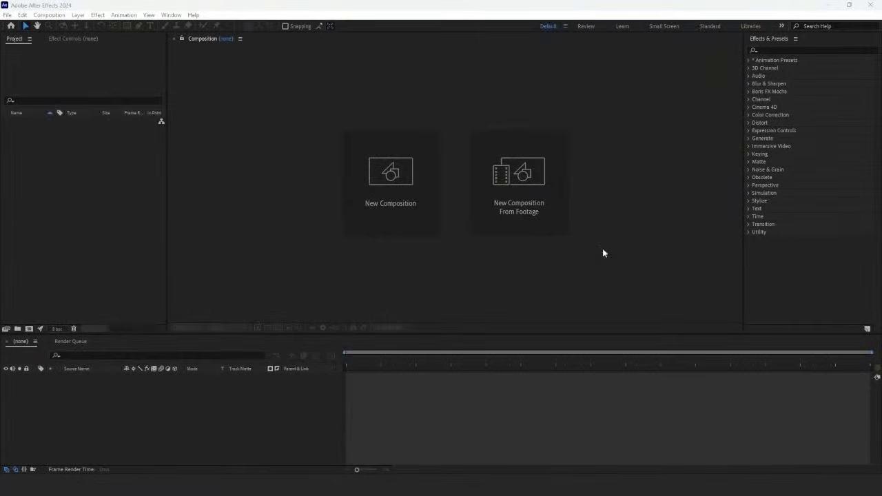
Step: Create a new composition named BAR, 2000 px wide and 400 px high, with a duration of 10 seconds
click(427, 205)
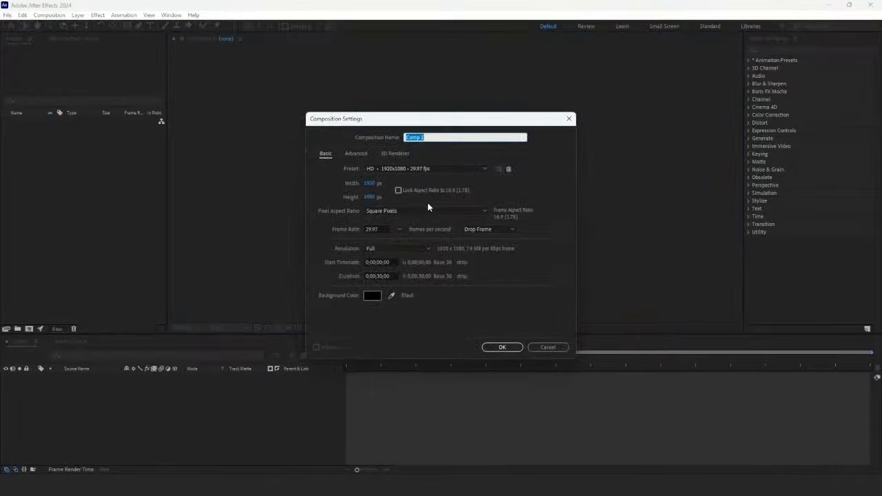
click(370, 183)
text(2000)
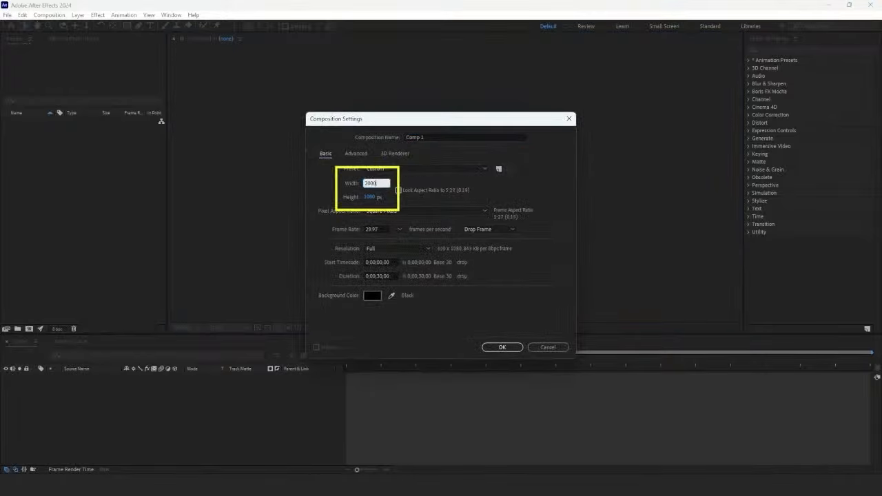
key(Tab)
text(400)
key(Tab)
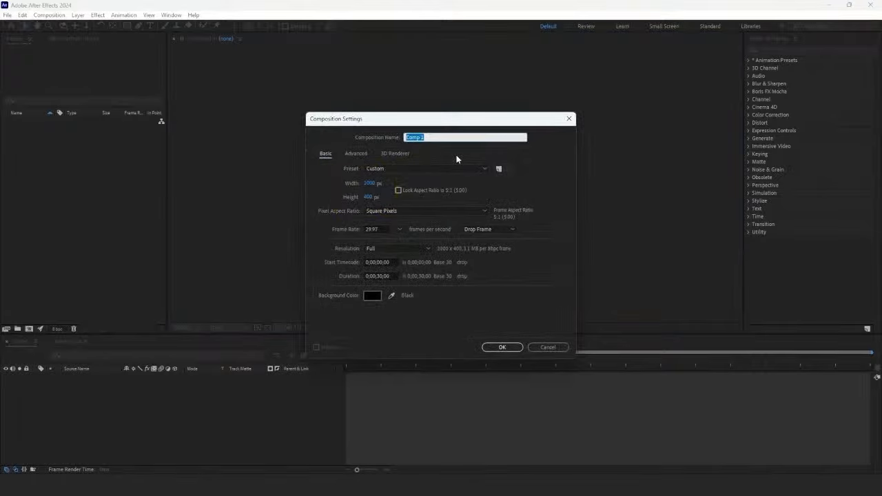
text(BAR)
click(381, 275)
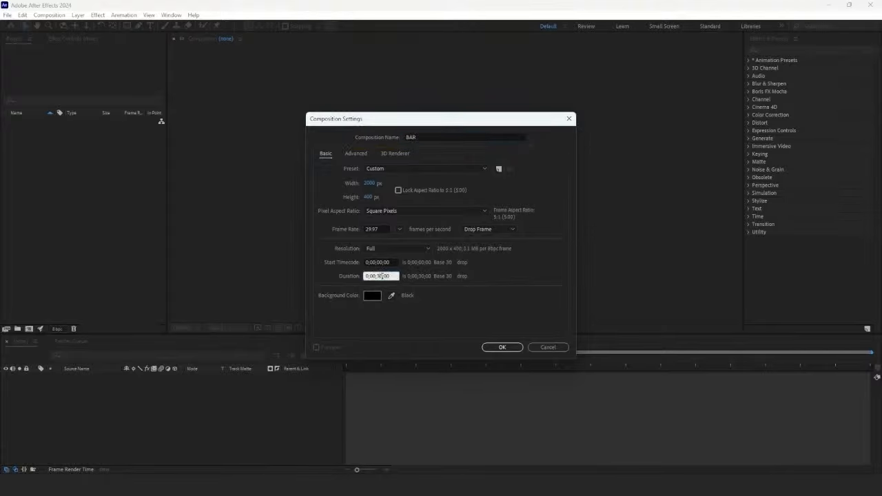
key(BackSpace)
click(501, 346)
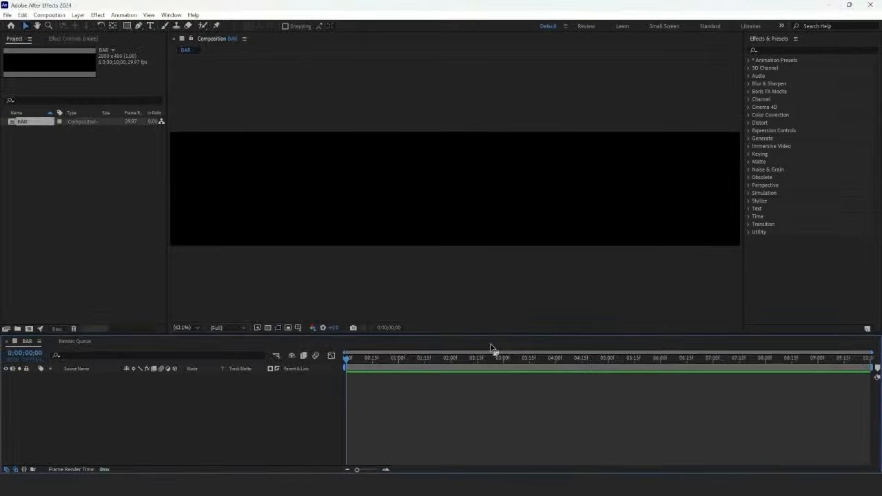
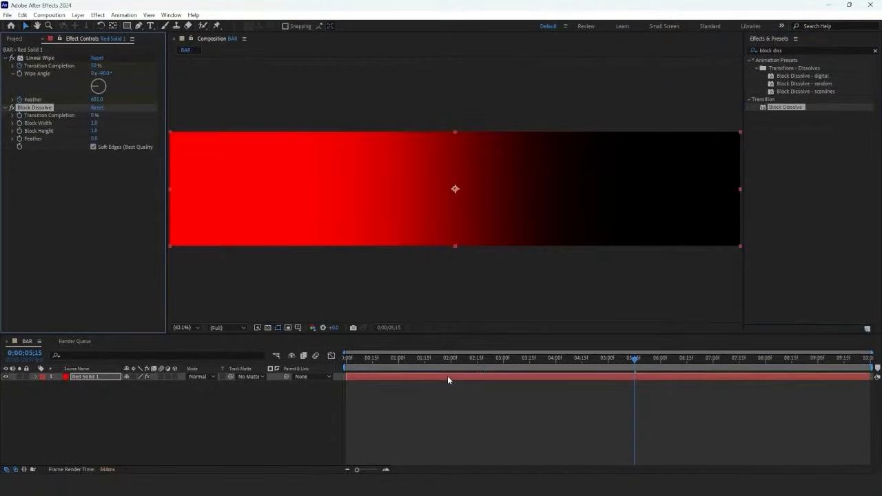
Step: Set the Block Dissolve on the red solid to 75% transition completion, block width 2500 and block height 5
click(95, 115)
text(75)
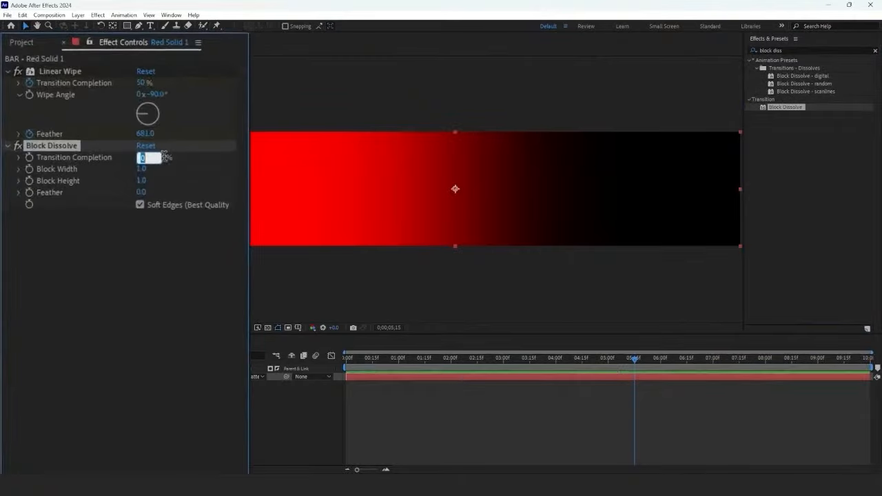
key(Return)
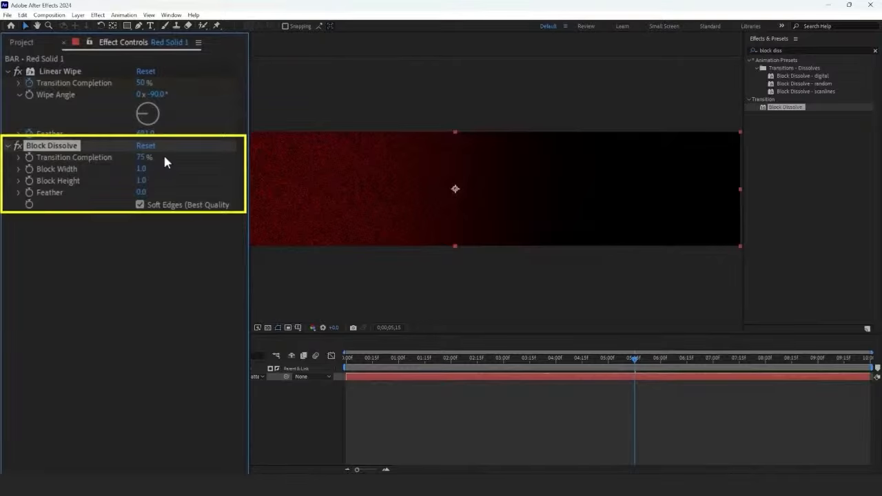
click(141, 169)
text(2500)
key(Return)
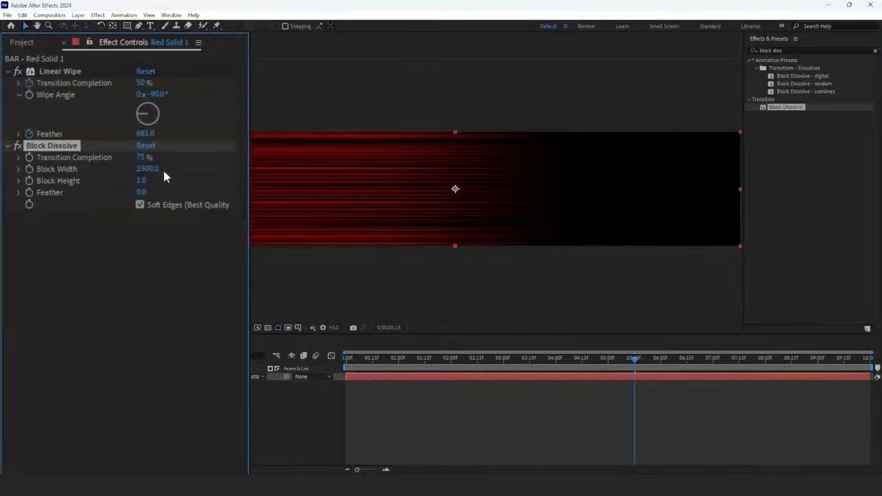
click(164, 181)
text(5)
key(Return)
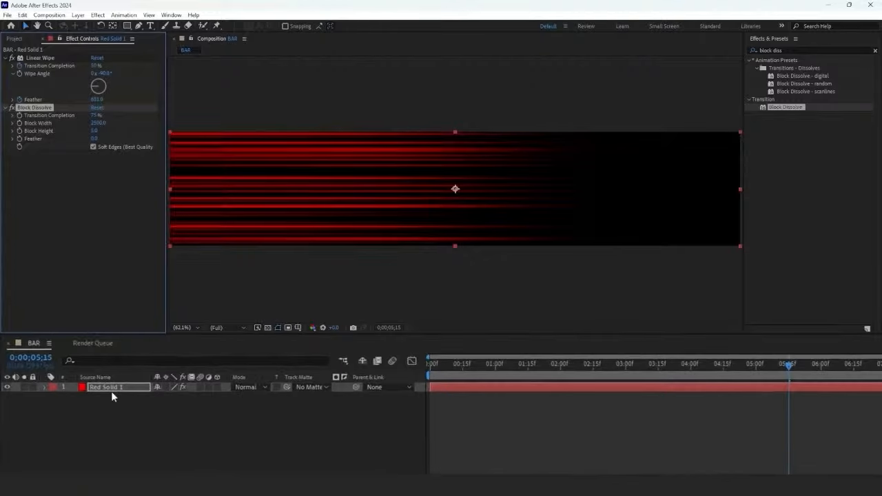
Step: Duplicate the red solid layer and apply a Fill effect with the orange colour FF6F00 to the copy
click(91, 379)
key(ctrl+d)
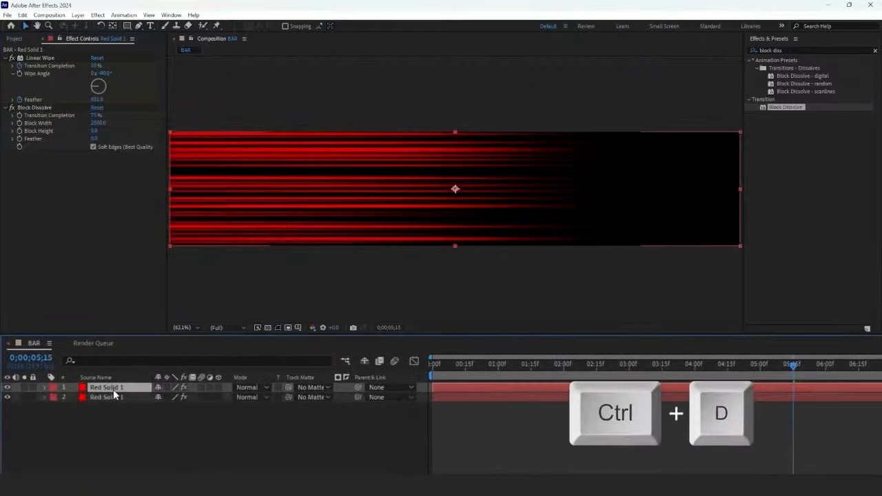
click(772, 50)
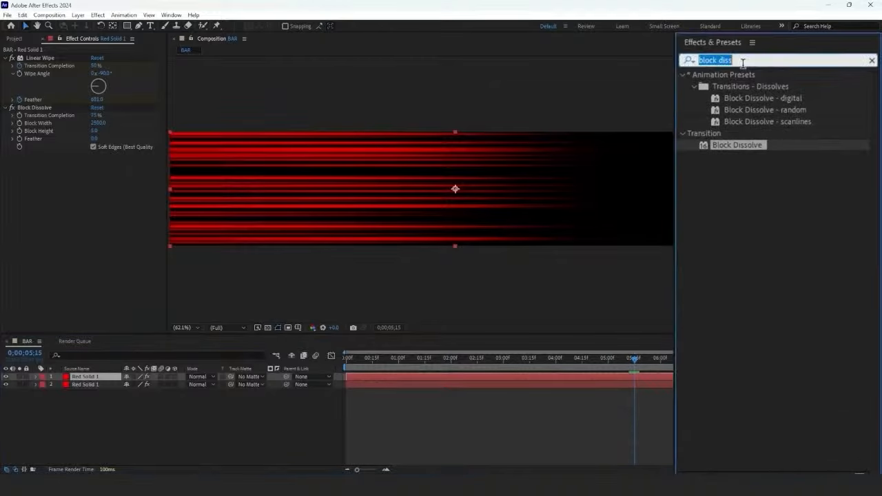
text(fill)
double_click(781, 115)
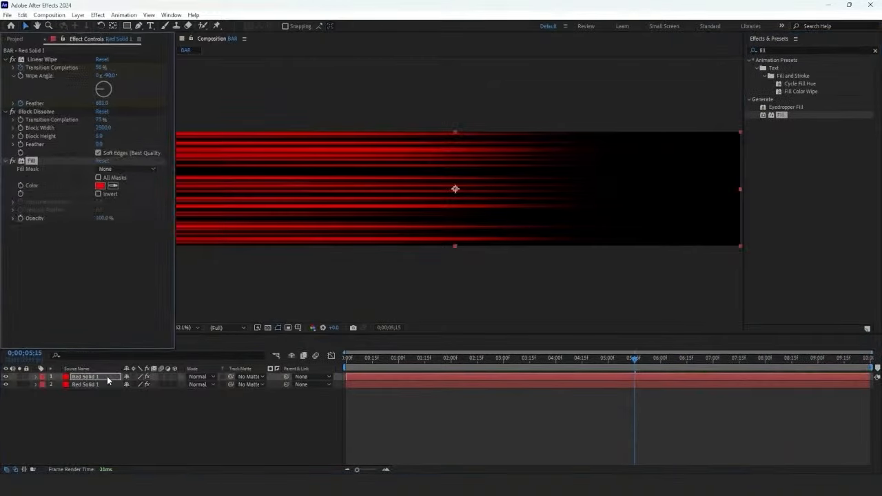
click(144, 251)
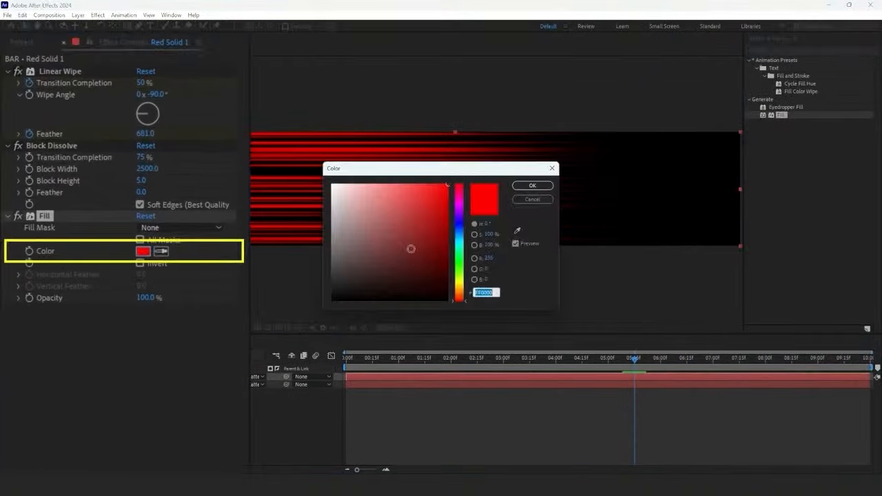
text(FF7200)
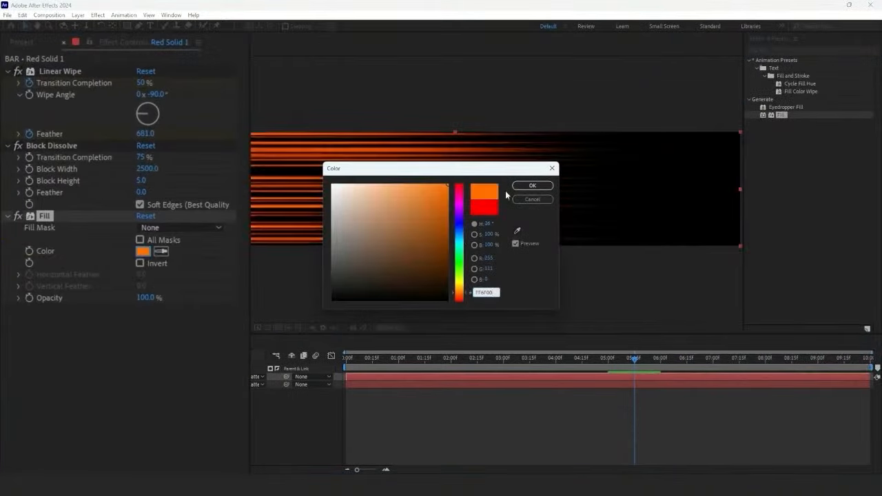
click(514, 186)
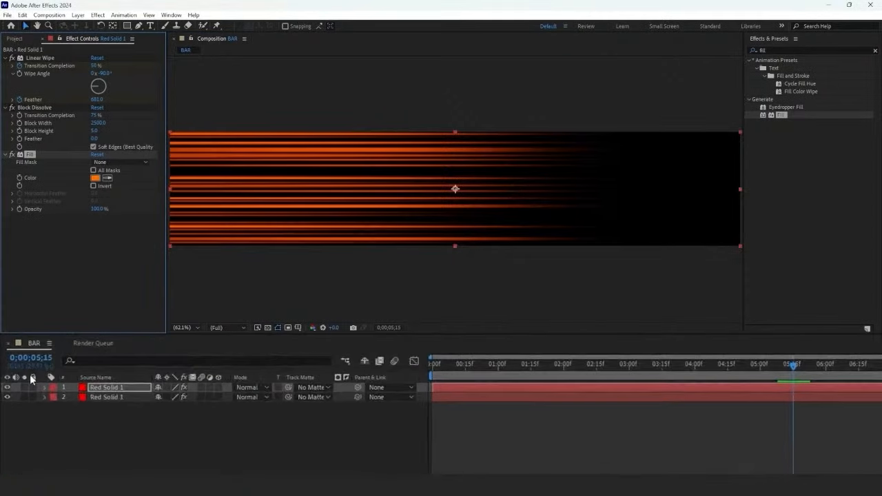
Step: Solo the orange layer while setting its Block Dissolve to 90% completion and block height 3, with Soft Edges turned off
click(90, 388)
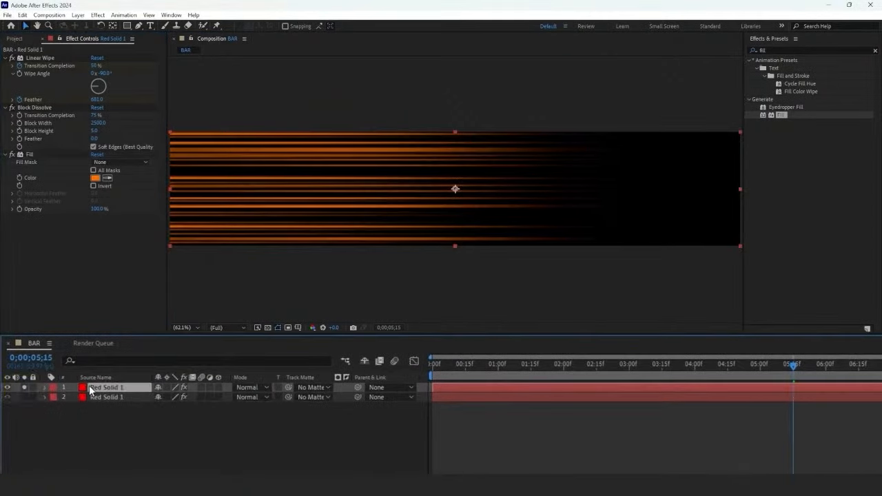
click(45, 108)
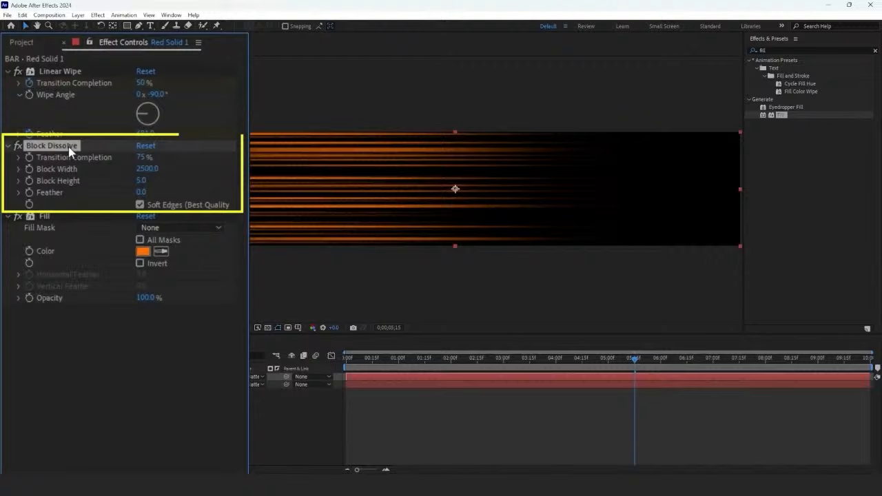
click(144, 157)
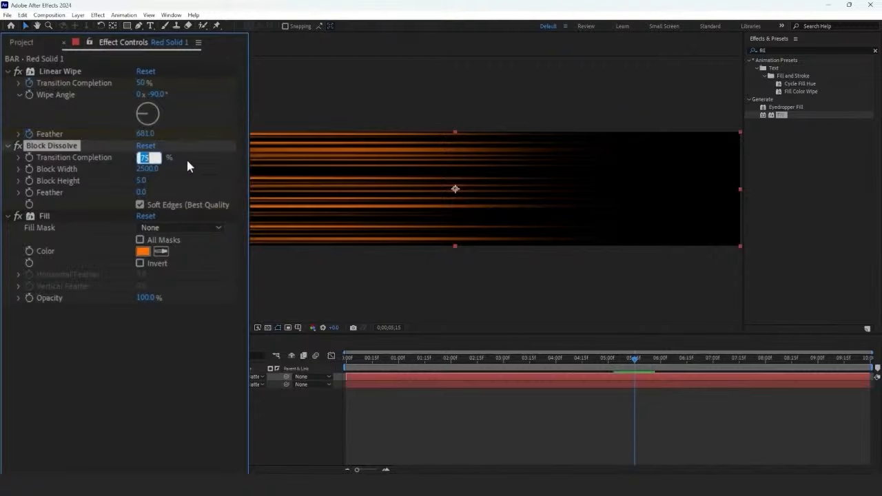
text(90)
key(Return)
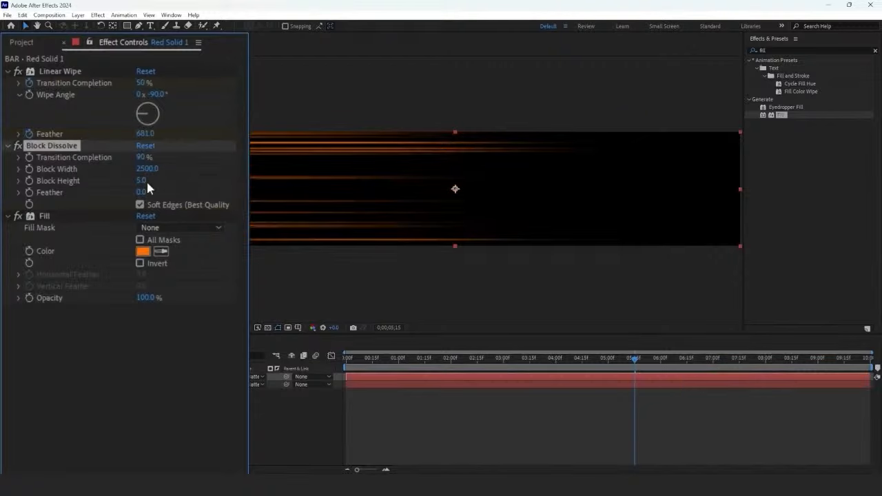
text(3)
key(Return)
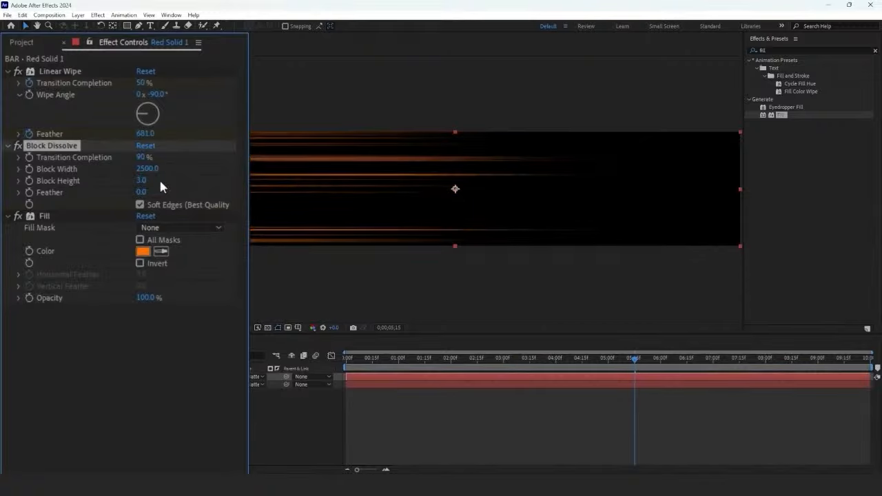
click(155, 203)
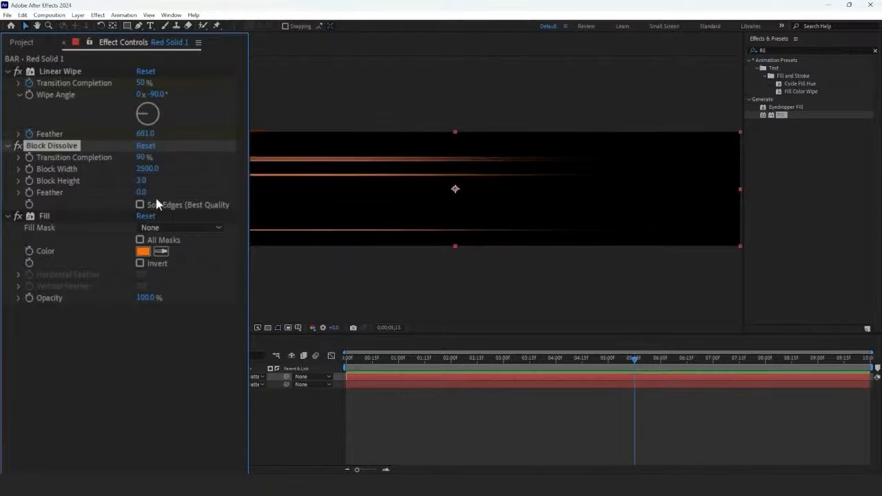
click(25, 387)
Step: Offset the orange layer slightly later and keyframe its Fill colour as orange at 0;00;05;00 and red at 0;00;04;11
drag(438, 387, 452, 388)
drag(794, 366, 759, 387)
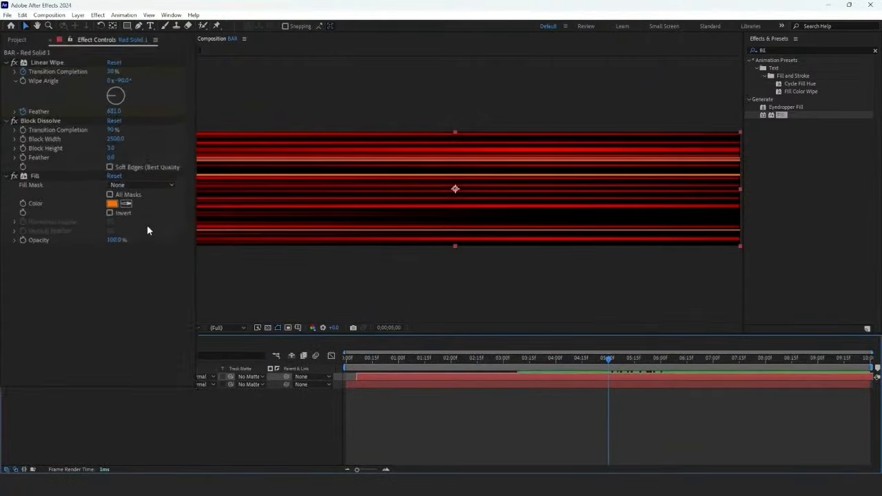
click(29, 252)
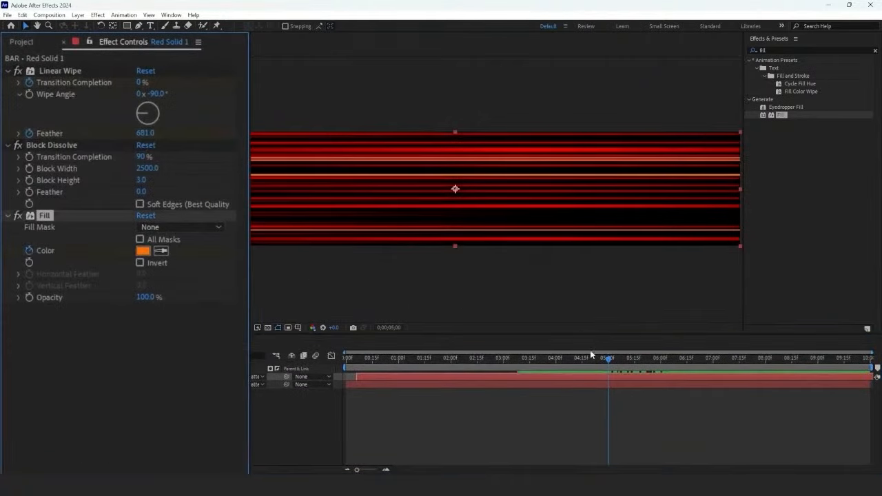
drag(606, 357, 578, 361)
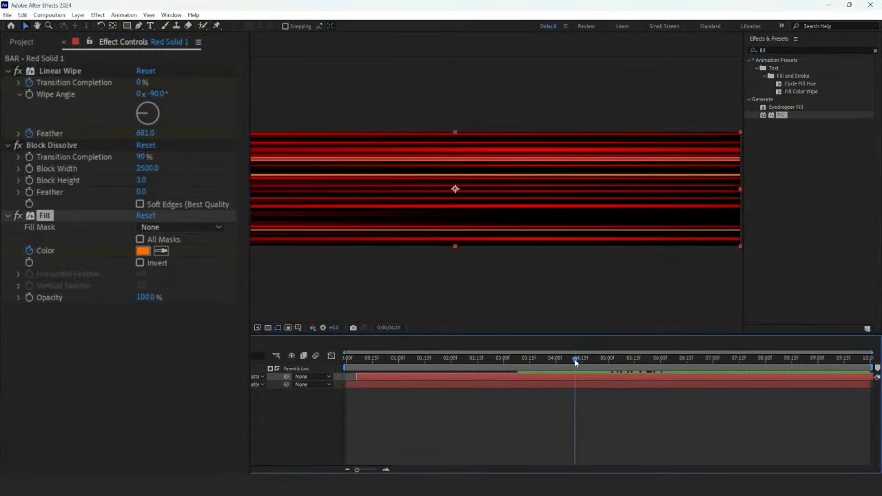
click(142, 251)
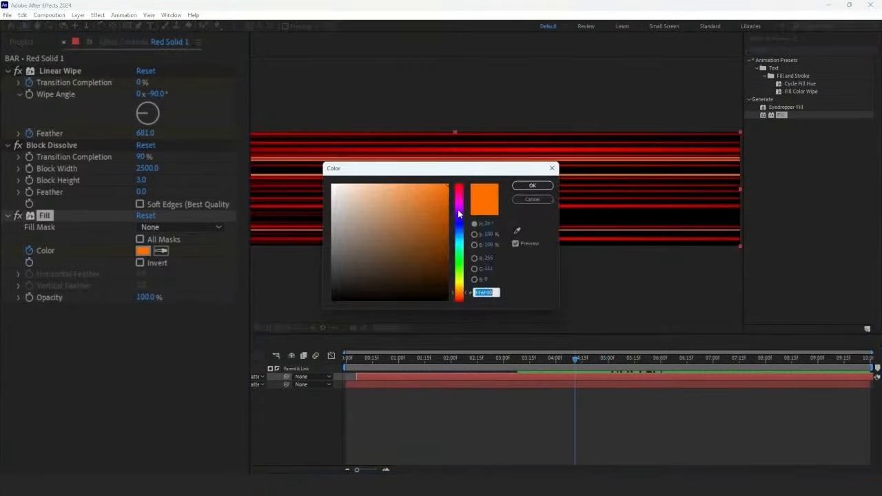
drag(457, 211, 456, 178)
click(515, 188)
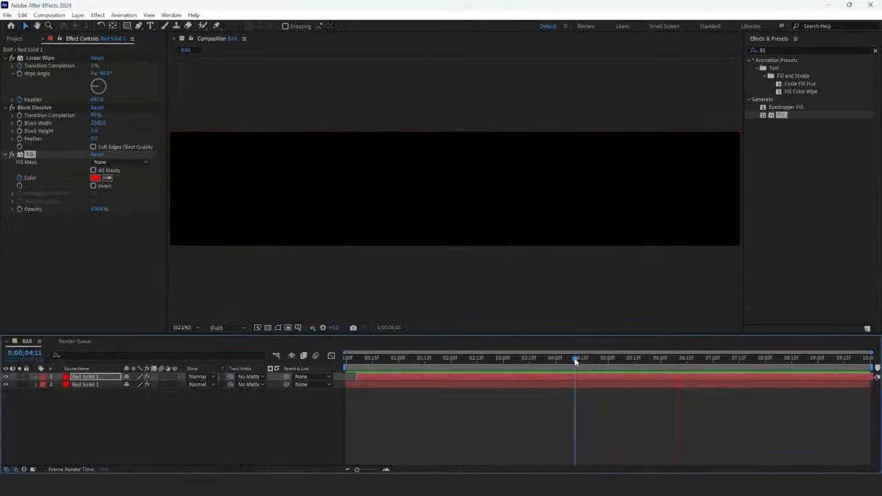
drag(574, 359, 659, 367)
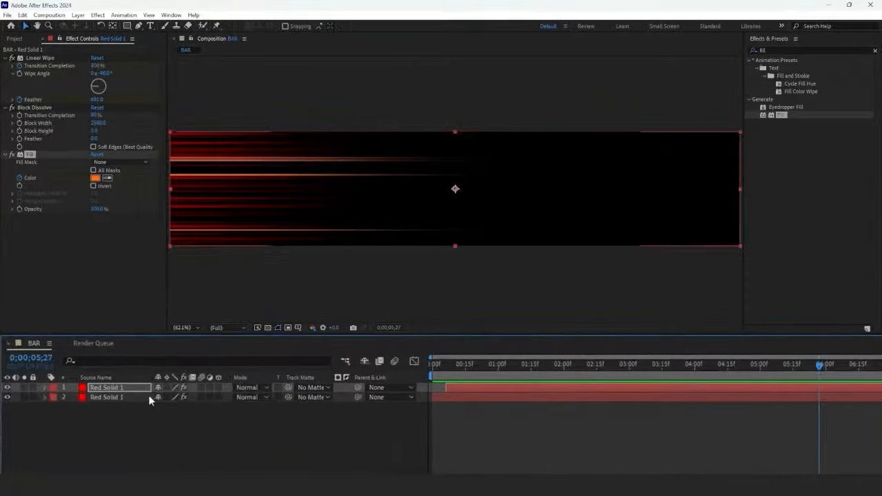
Step: Duplicate the bottom red solid, move the copy to the top of the stack and delete its Block Dissolve effect
click(148, 395)
key(ctrl+d)
click(130, 406)
drag(131, 406, 136, 384)
click(48, 145)
key(Delete)
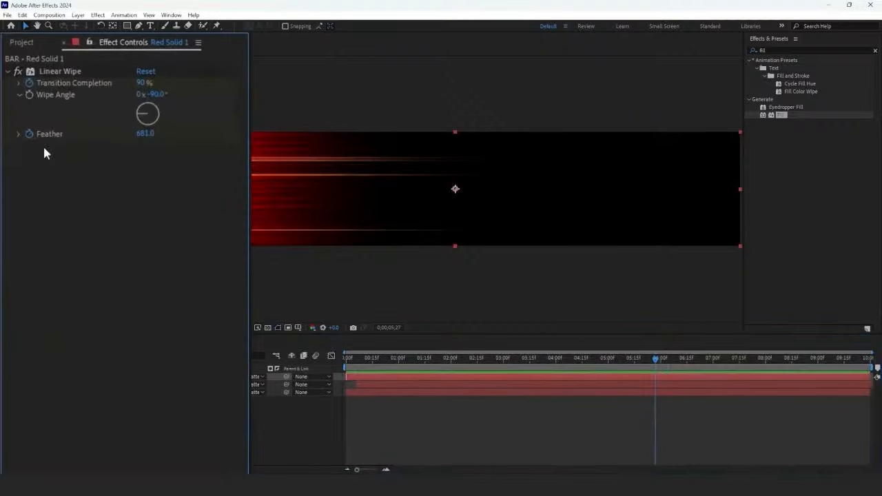
click(644, 359)
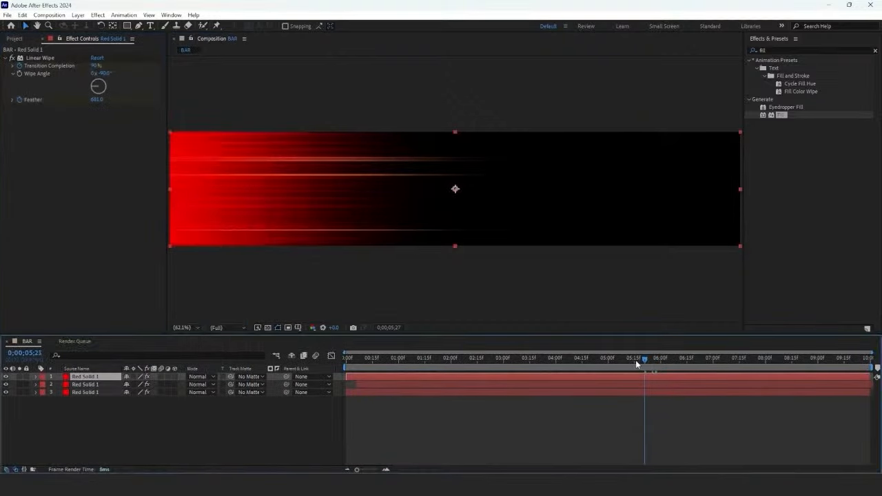
mouse_move(637, 364)
mouse_down()
mouse_move(346, 364)
mouse_move(642, 372)
mouse_move(629, 369)
mouse_up()
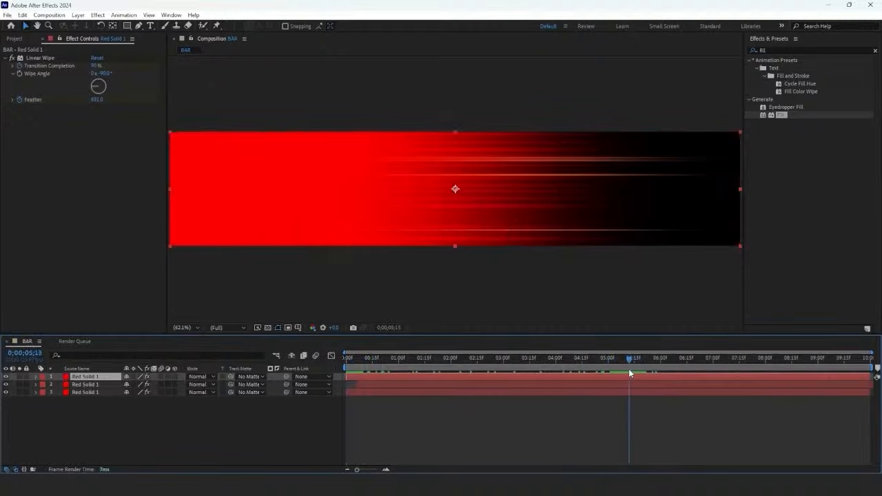
Step: Create a new composition using the HD 1920x1080 29.97 fps preset
click(16, 39)
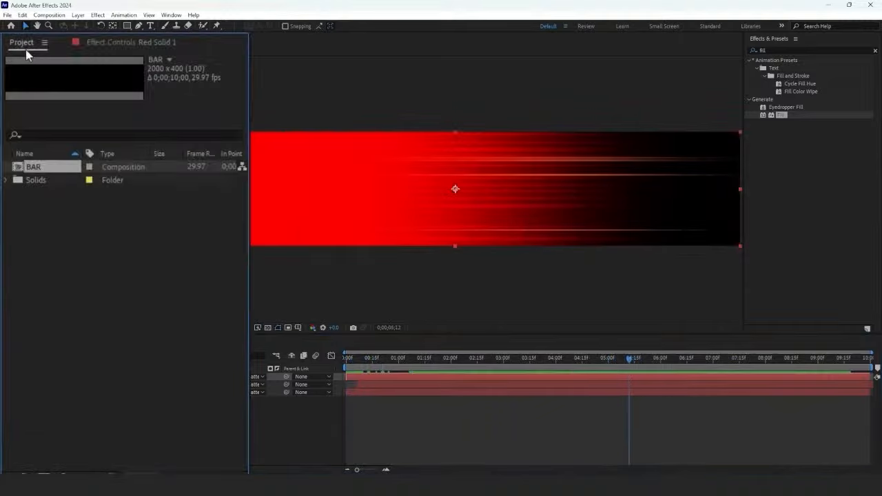
right_click(74, 226)
click(97, 236)
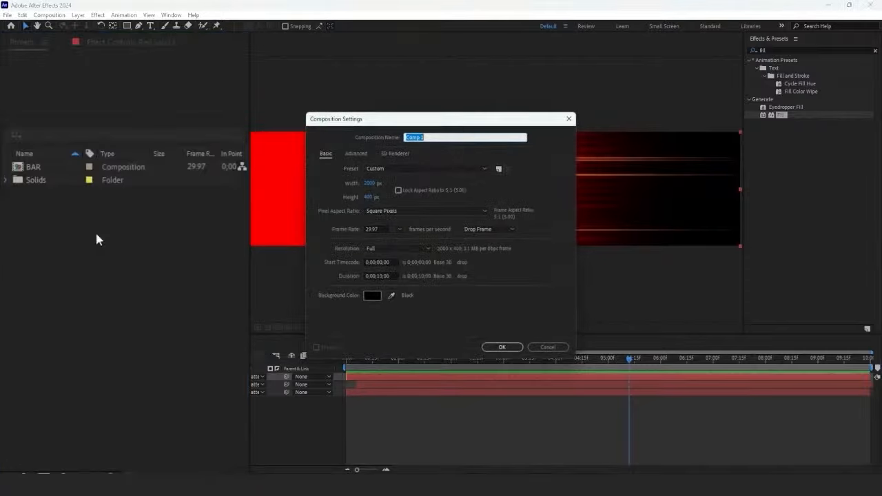
click(398, 168)
click(407, 217)
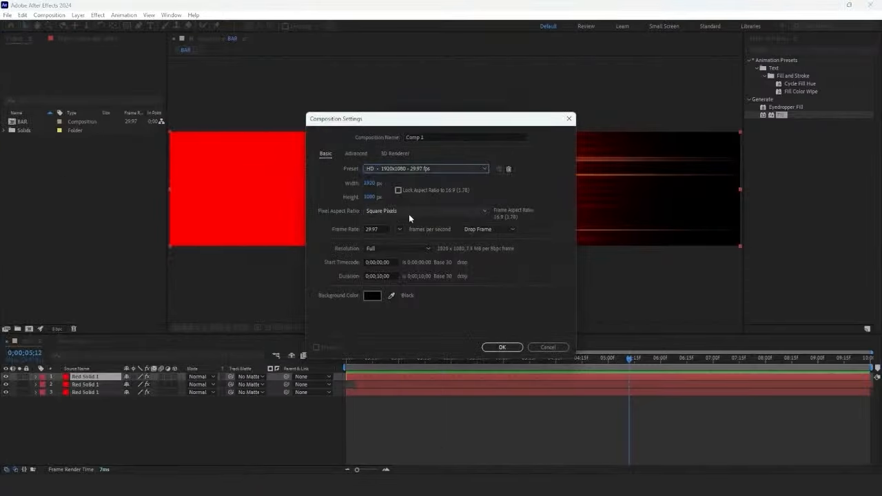
click(490, 346)
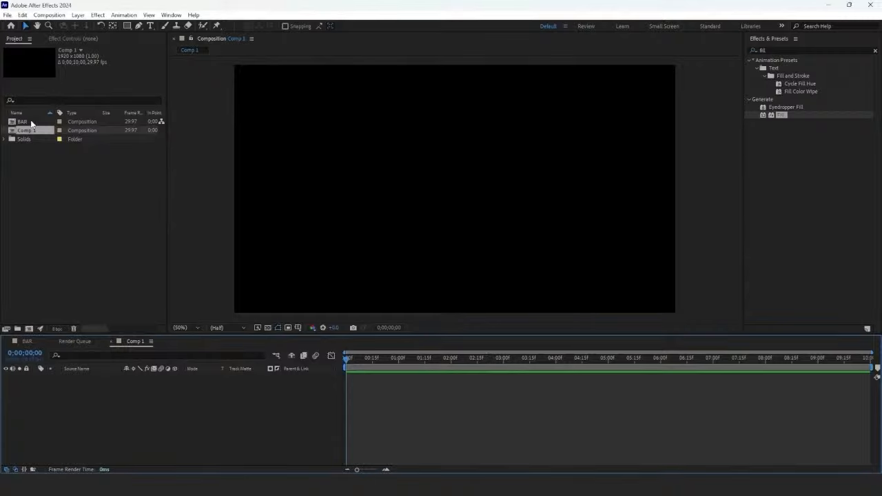
Step: Add the BAR composition to Comp 1 as a layer and scale it to 28%
drag(30, 123, 103, 396)
drag(434, 363, 531, 379)
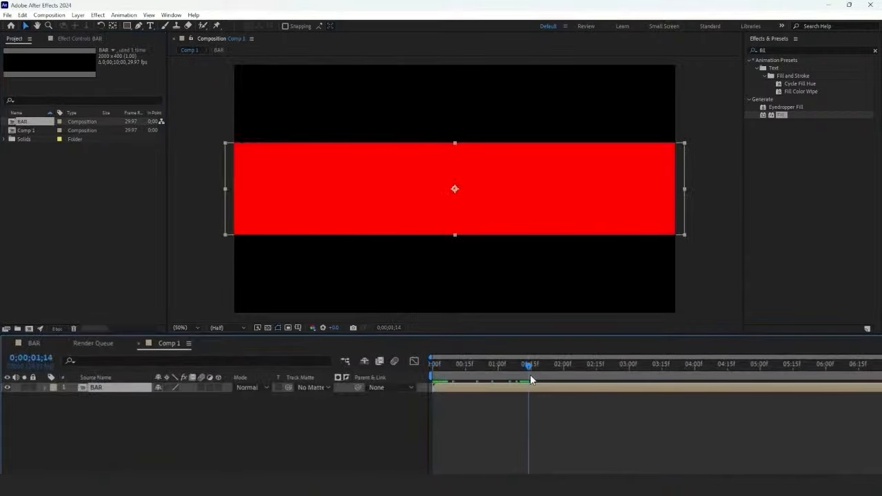
key(s)
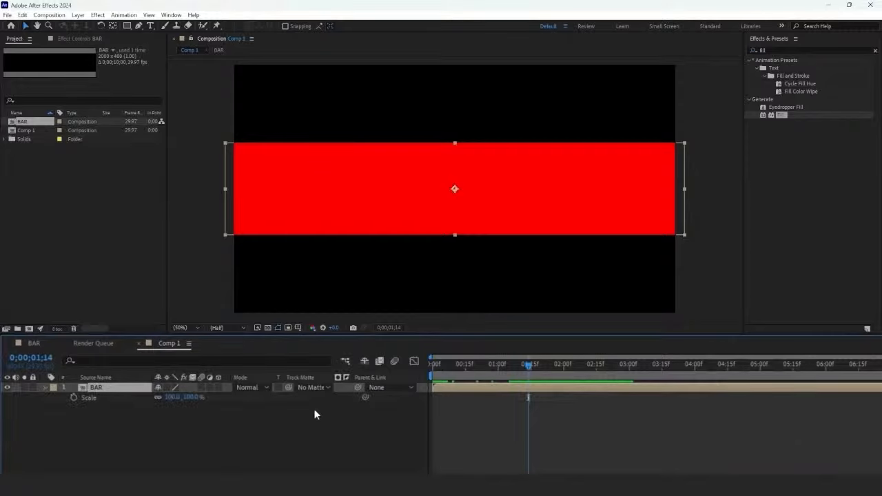
click(191, 397)
text(28)
key(Return)
Step: Rotate the BAR layer by -90° so it stands upright, and collapse its properties
key(r)
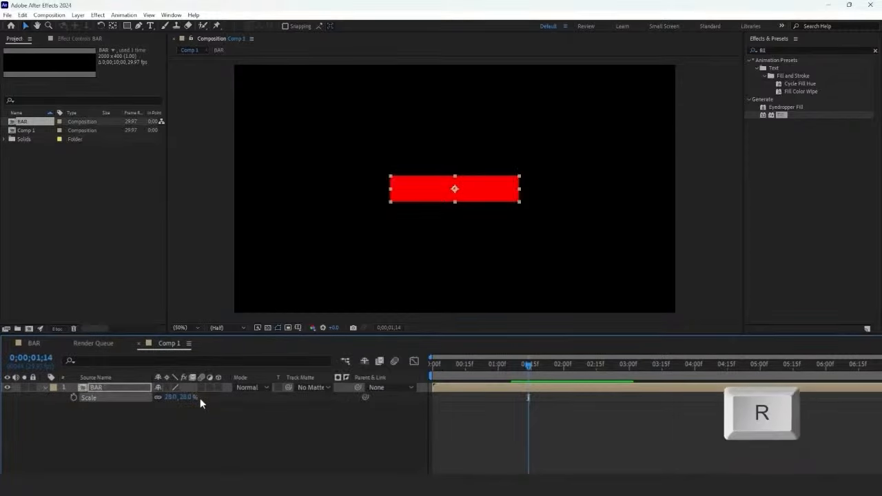
click(176, 407)
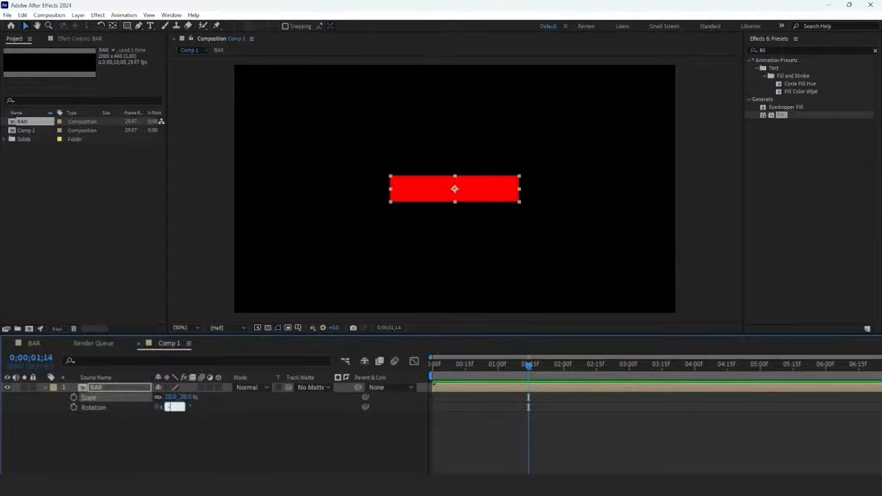
text(-90)
key(Return)
click(45, 387)
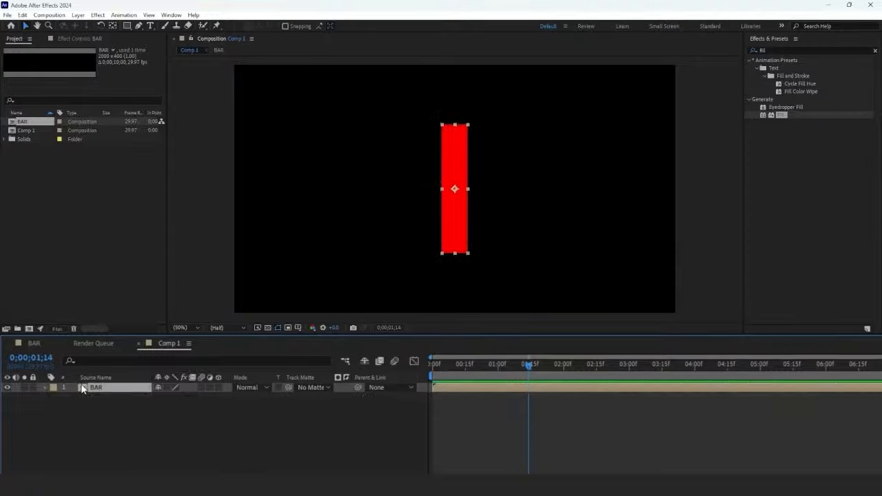
Step: Duplicate the BAR layer twice and place one bar on each side of the centre bar, edge to edge
key(ctrl+d)
key(ctrl+d)
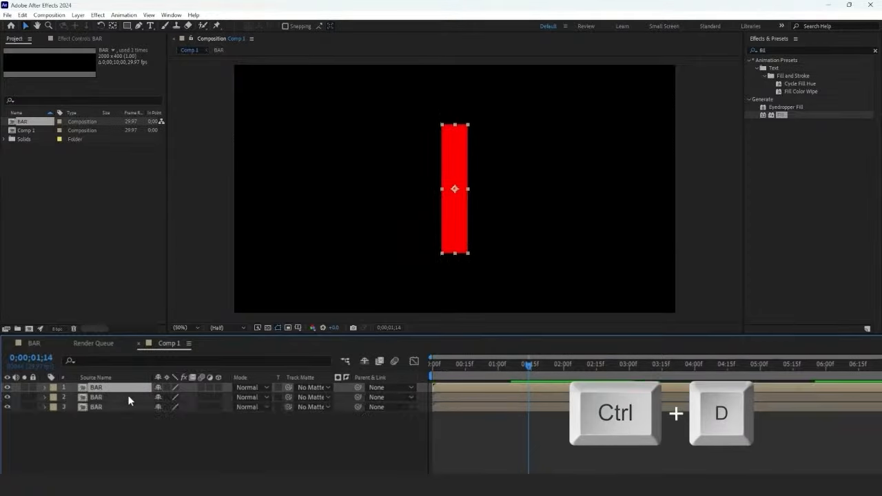
click(439, 406)
scroll(458, 206, up, 4)
drag(459, 206, 350, 189)
click(555, 397)
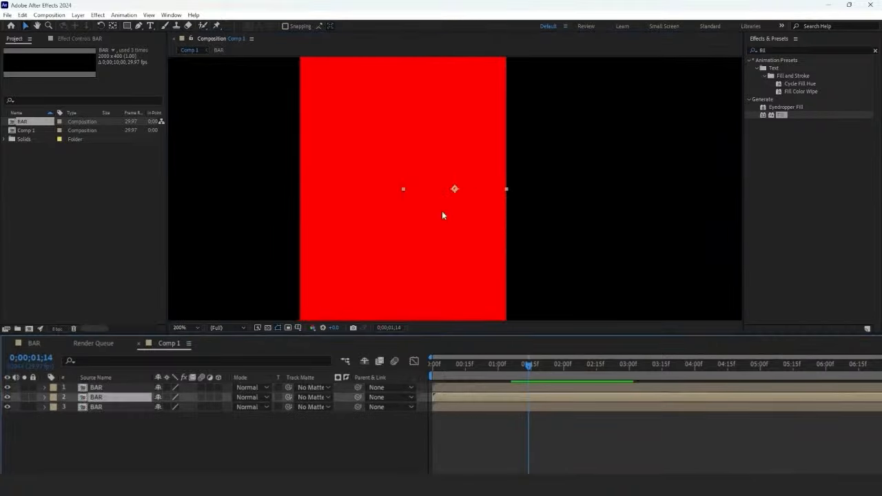
drag(441, 211, 536, 216)
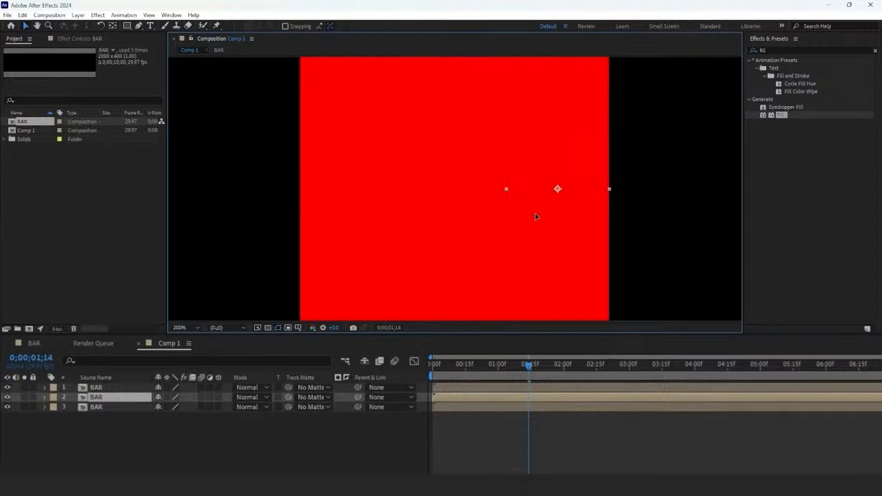
click(179, 328)
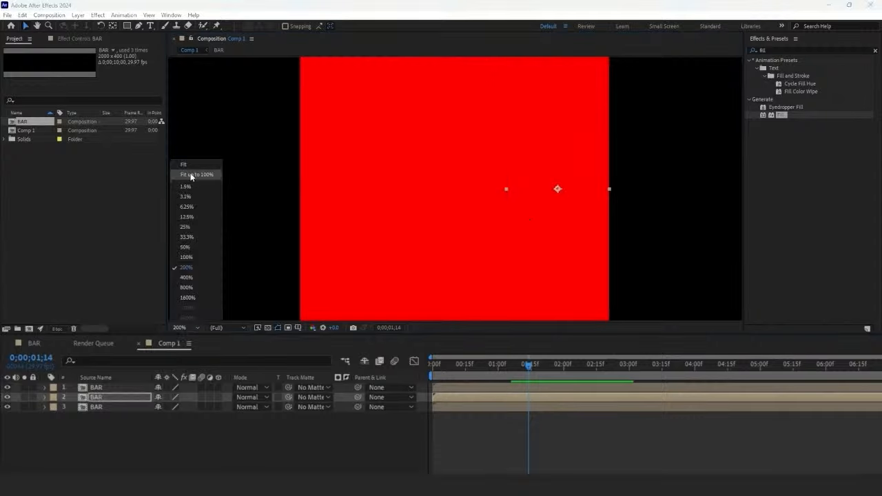
Step: Set the centre BAR layer's rotation to 90° and move the playhead to 5 seconds
click(191, 178)
click(146, 387)
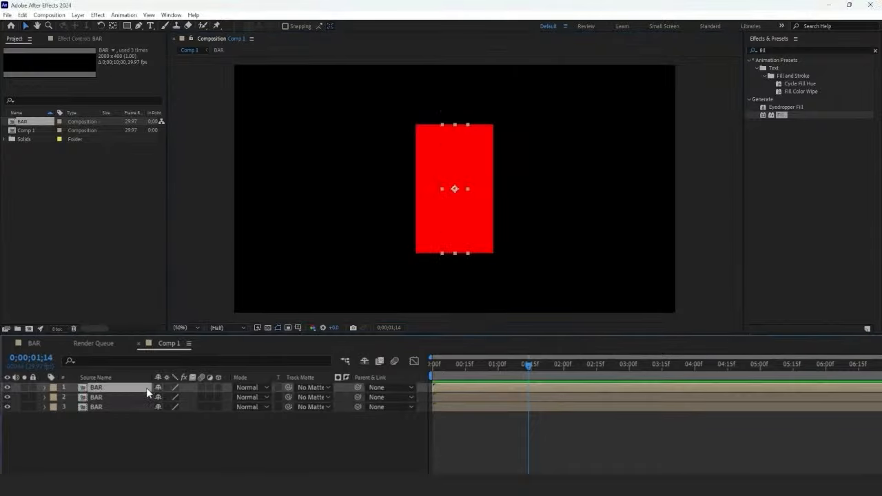
key(r)
click(174, 398)
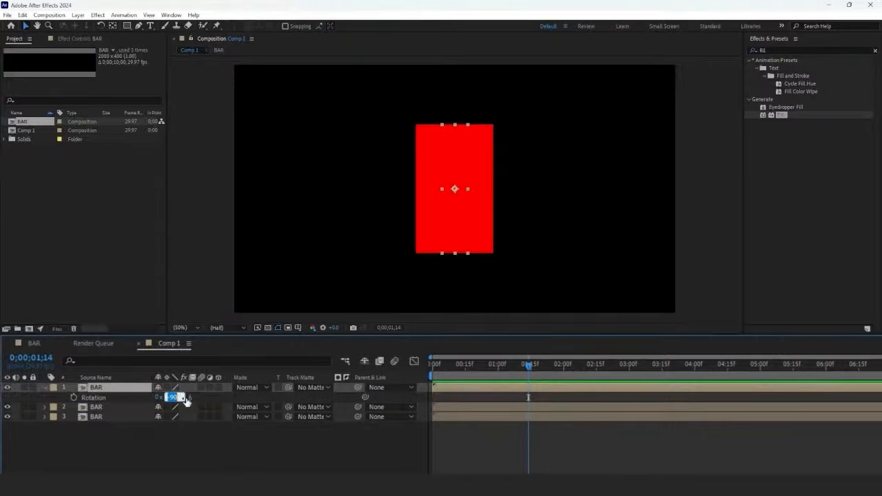
key(Return)
click(759, 365)
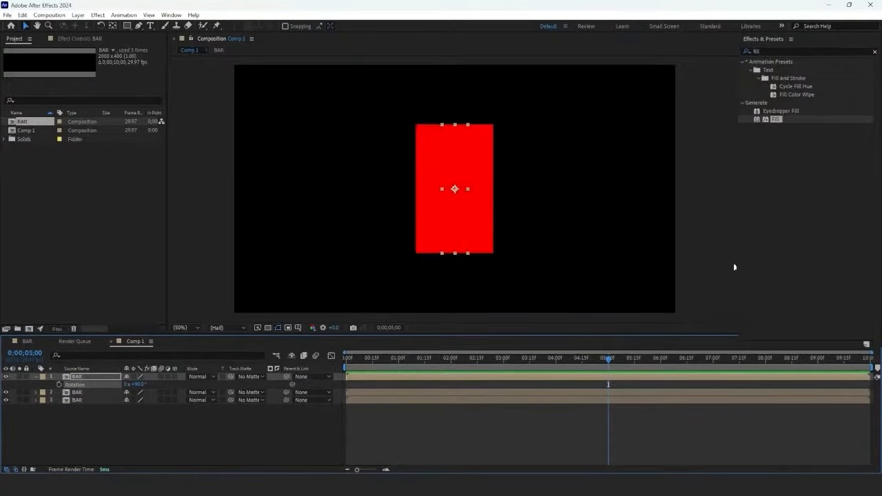
Step: Search the effects for "corner" and apply Corner Pin to the centre BAR layer
click(791, 50)
key(BackSpace)
key(BackSpace)
key(BackSpace)
key(BackSpace)
text(corner)
drag(731, 121, 569, 376)
Step: Shift the centre bar's two upper corner pins one bar width left, onto the top corners of the left bar
scroll(439, 140, up, 3)
drag(439, 140, 445, 237)
drag(459, 116, 252, 117)
drag(663, 116, 453, 152)
scroll(458, 118, up, 2)
drag(303, 167, 655, 200)
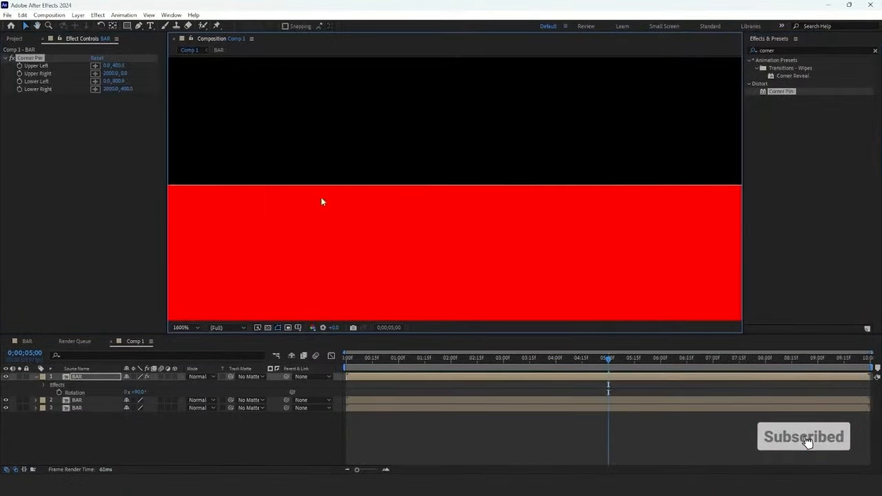
drag(321, 200, 689, 206)
Step: Shift the centre bar's two lower corner pins one bar width right, onto the bottom corners of the right bar, forming an N
scroll(373, 190, down, 4)
drag(482, 303, 413, 132)
scroll(462, 278, up, 2)
drag(523, 310, 493, 142)
drag(509, 193, 714, 192)
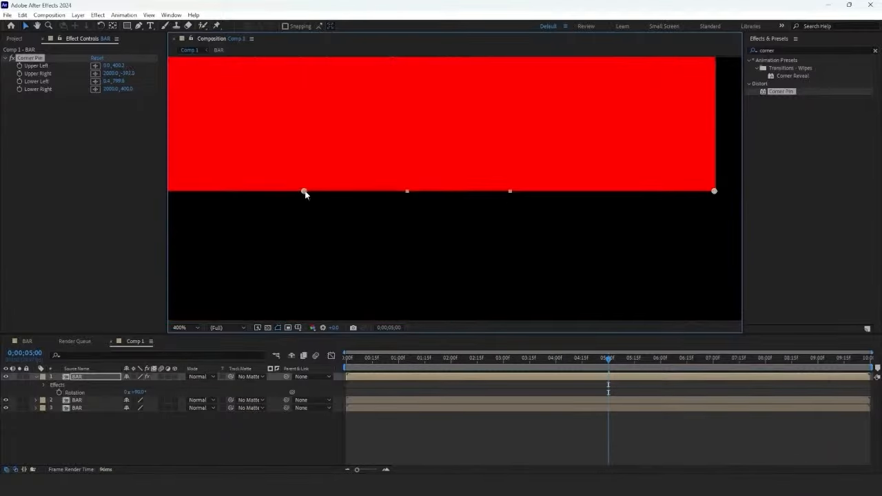
drag(305, 192, 510, 192)
scroll(512, 194, up, 1)
scroll(565, 195, up, 1)
drag(565, 195, 328, 226)
drag(689, 228, 468, 239)
drag(717, 248, 394, 256)
drag(404, 243, 405, 244)
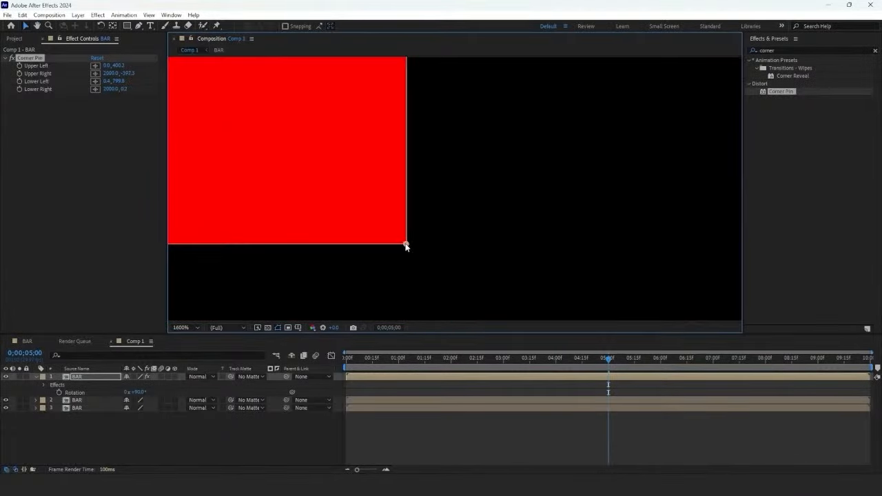
click(186, 328)
click(200, 224)
click(200, 226)
Step: Apply the Exposure effect to the left bar with an exposure of -1.50 and copy it to the right bar
click(90, 408)
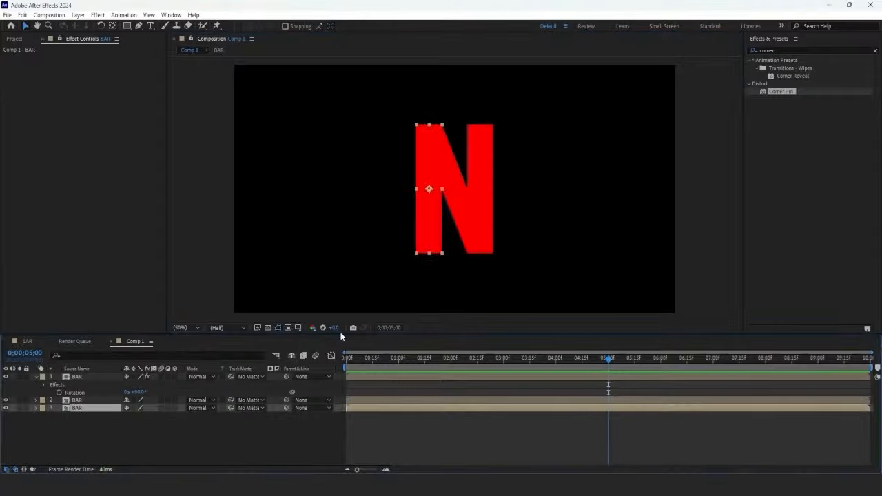
click(777, 51)
text(exposure)
drag(768, 145, 117, 408)
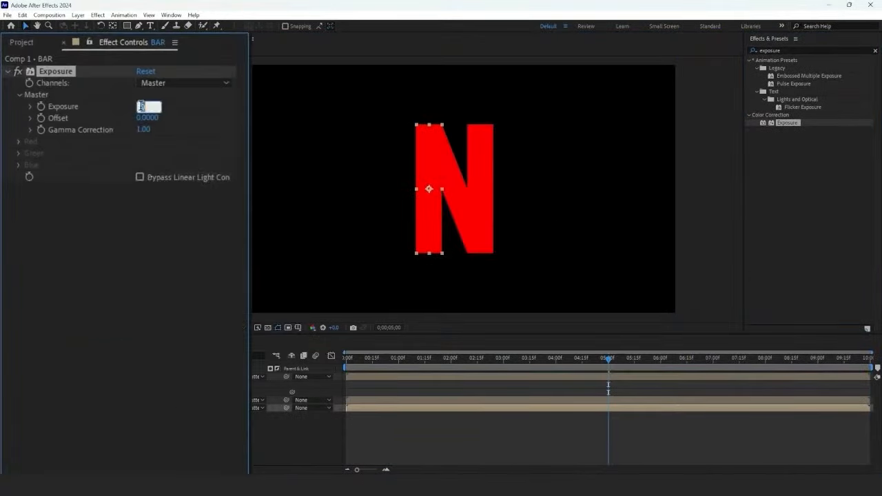
text(-1.5)
key(Return)
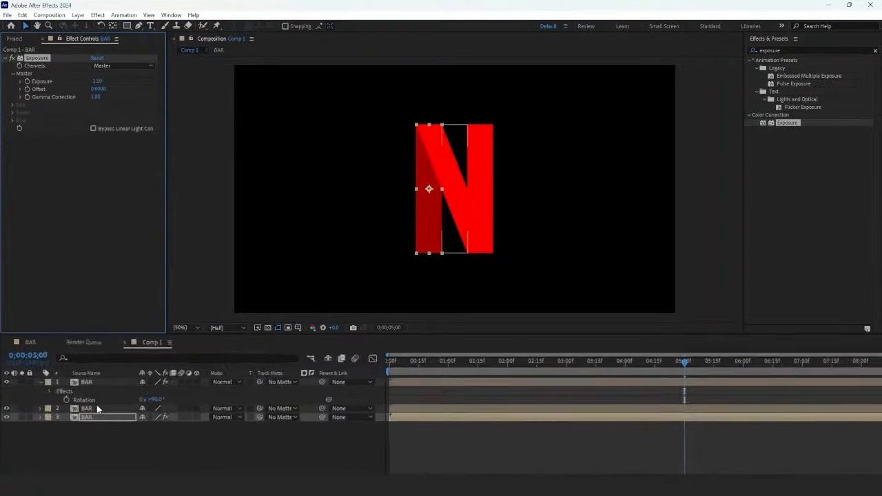
click(96, 409)
key(ctrl+v)
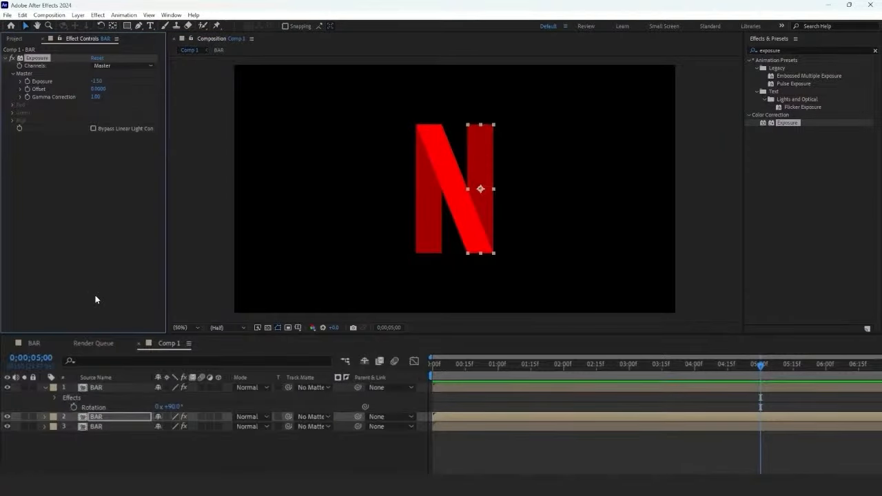
Step: Start the diagonal BAR layer at 1 second and the right BAR layer at 2 seconds, and preview the timing
drag(486, 376, 518, 393)
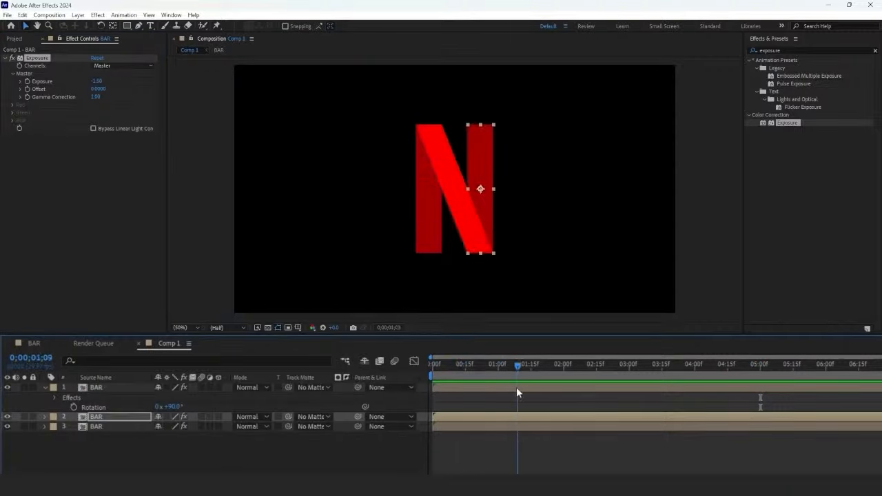
drag(445, 387, 502, 387)
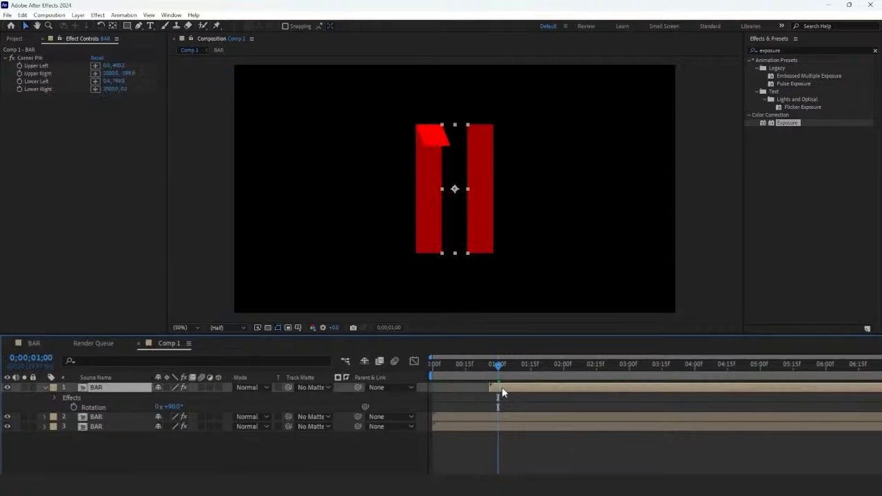
click(563, 362)
drag(469, 414, 600, 418)
drag(551, 367, 697, 370)
key(space)
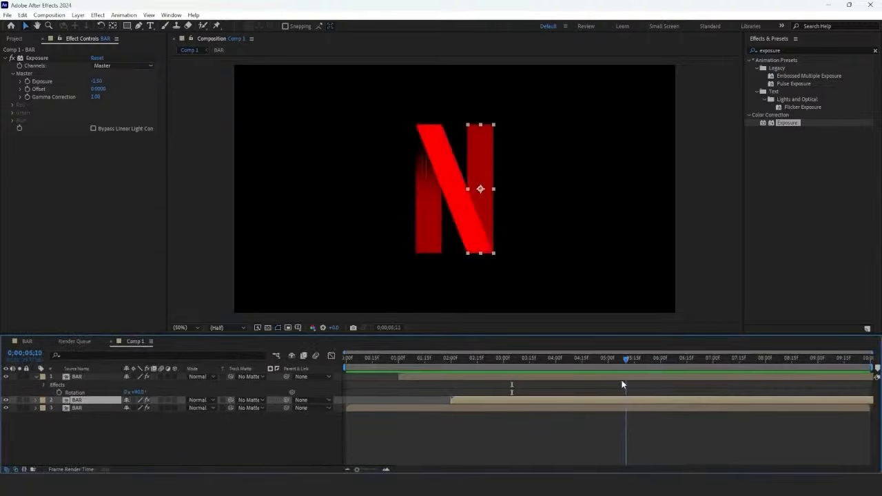
Step: Enable time remapping on the right BAR layer and add a Time Remap keyframe near its end
right_click(604, 401)
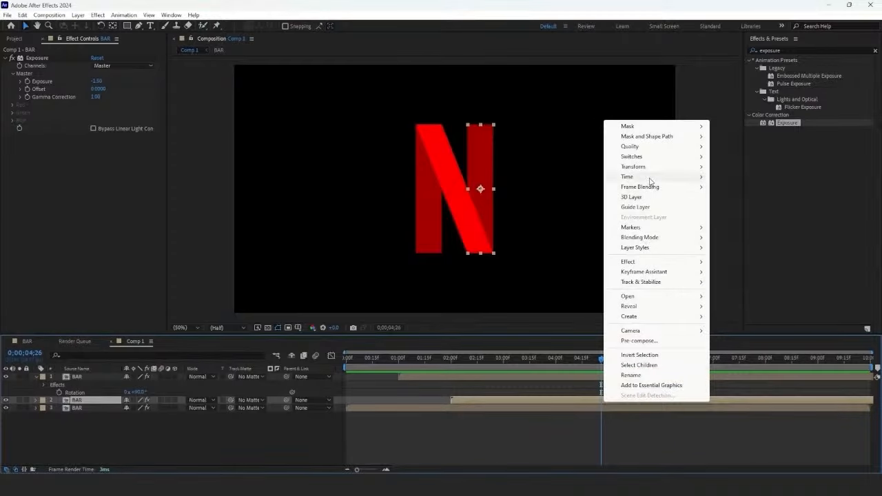
click(723, 177)
drag(600, 361, 778, 369)
click(12, 408)
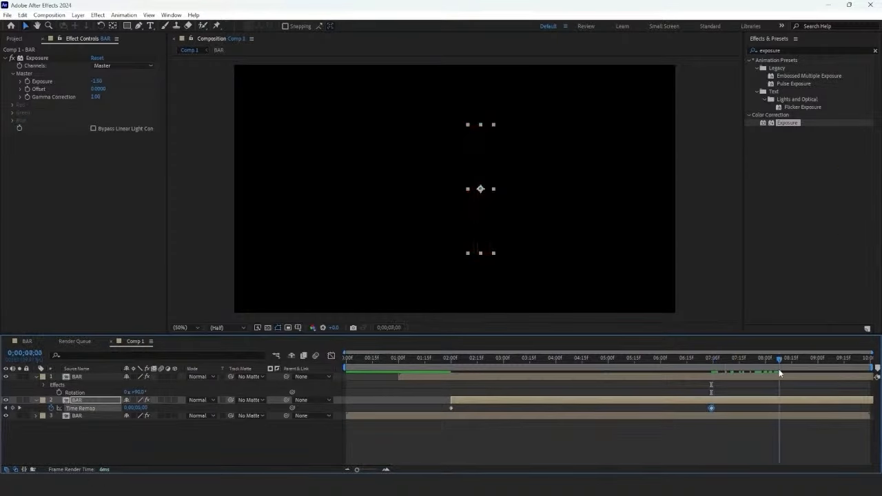
Step: Enable time remapping on the diagonal BAR layer and add Time Remap keyframes to it
drag(412, 370, 730, 371)
right_click(469, 377)
mouse_move(496, 152)
click(610, 150)
click(12, 385)
click(12, 384)
Step: Move the right bar's last two Time Remap keyframes earlier, to about 4.5 and 5.8 seconds
drag(638, 360, 788, 422)
drag(779, 417, 729, 416)
drag(741, 416, 585, 419)
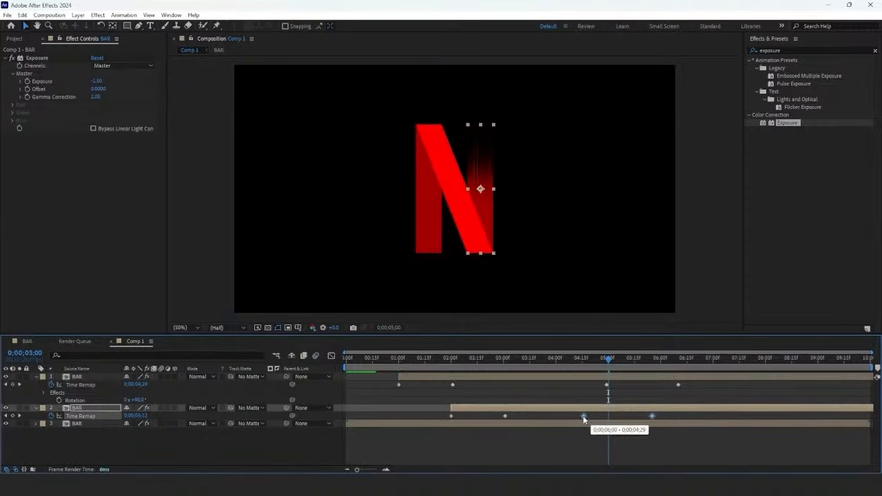
Step: Shift the last two Time Remap keyframes to about 4.5 and 5.8 seconds for the diagonal, 4 and 5.3 for the right bar, and preview
drag(608, 361, 635, 367)
drag(693, 381, 571, 418)
drag(652, 418, 639, 419)
drag(557, 359, 623, 383)
drag(572, 417, 580, 418)
drag(577, 361, 581, 387)
key(space)
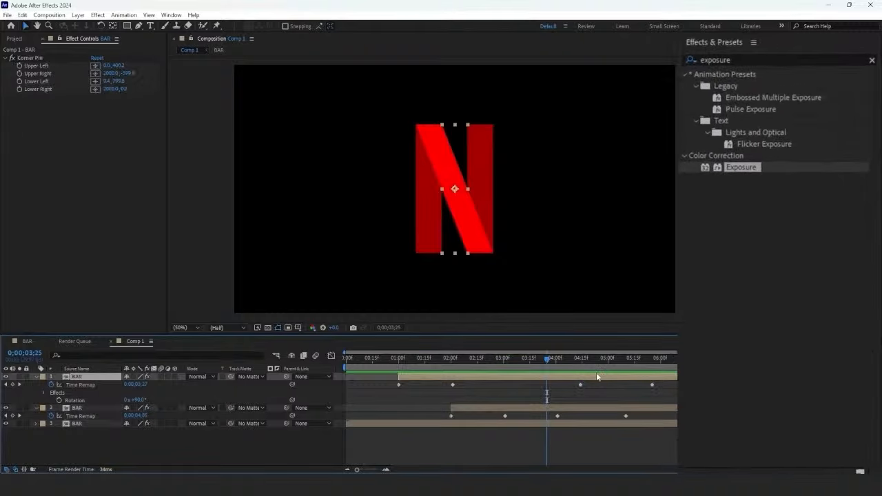
Step: Apply a Drop Shadow effect to the diagonal BAR layer and set its softness to 120
click(729, 60)
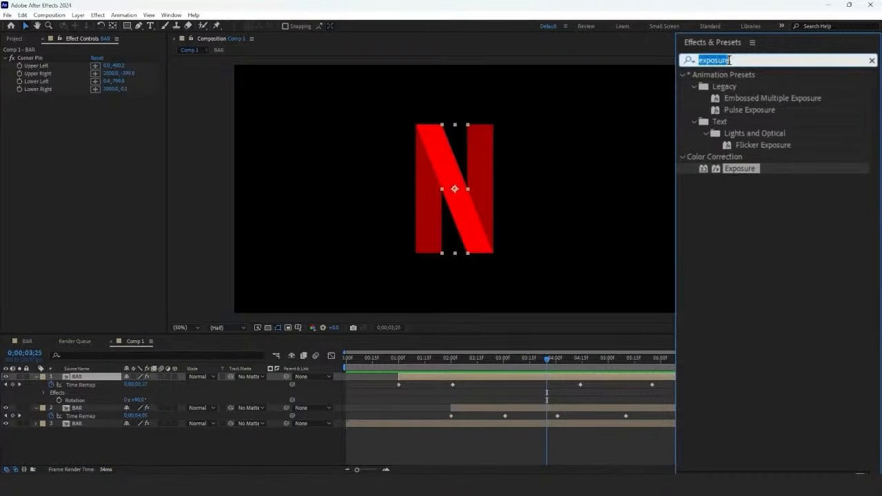
text(drop shadow)
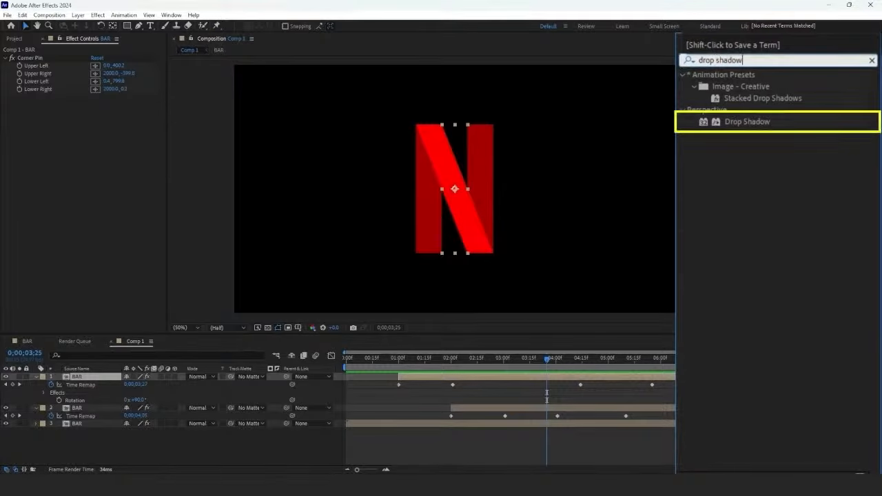
drag(747, 122, 552, 376)
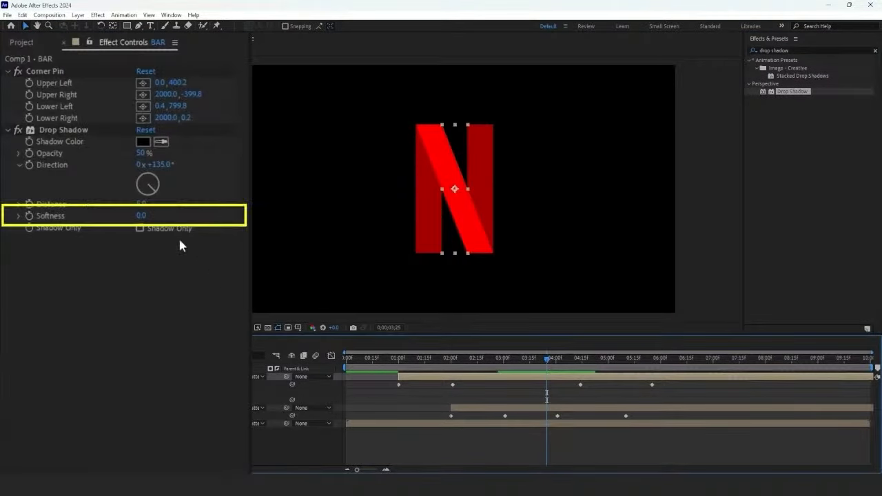
click(140, 216)
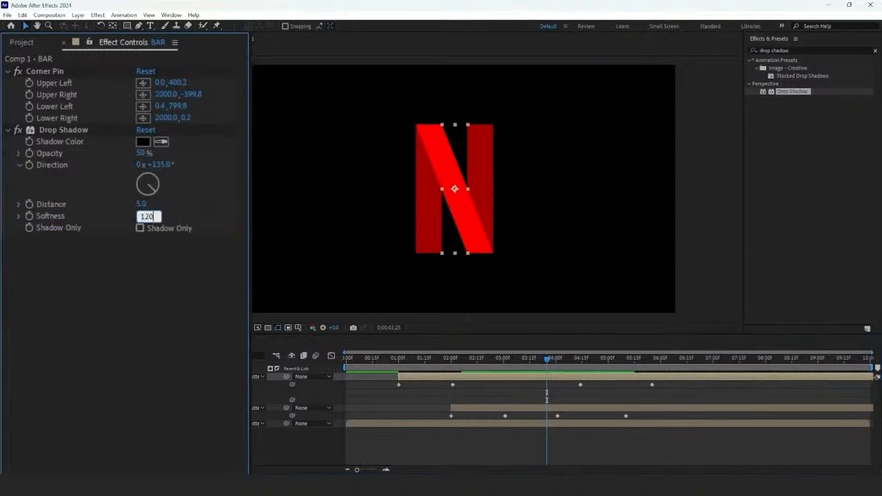
text(120)
key(Return)
Step: Duplicate the diagonal BAR layer and raise the lower copy's Drop Shadow softness to 199
click(409, 375)
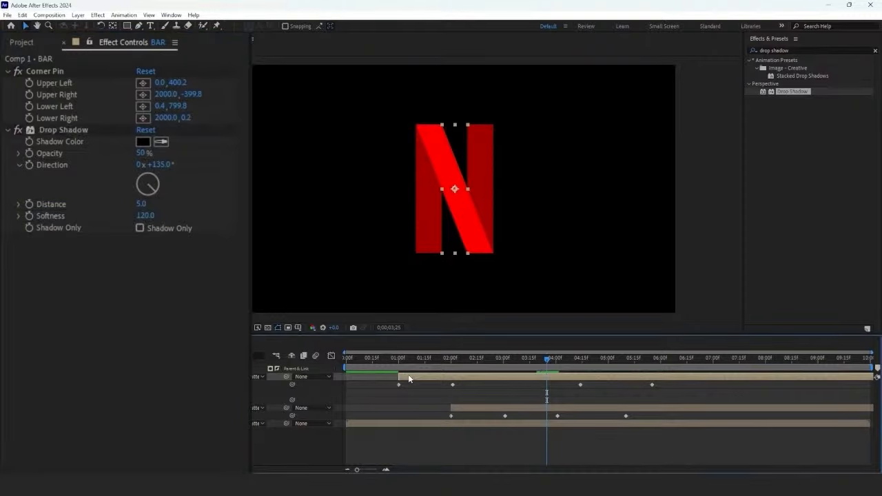
key(ctrl+d)
click(414, 384)
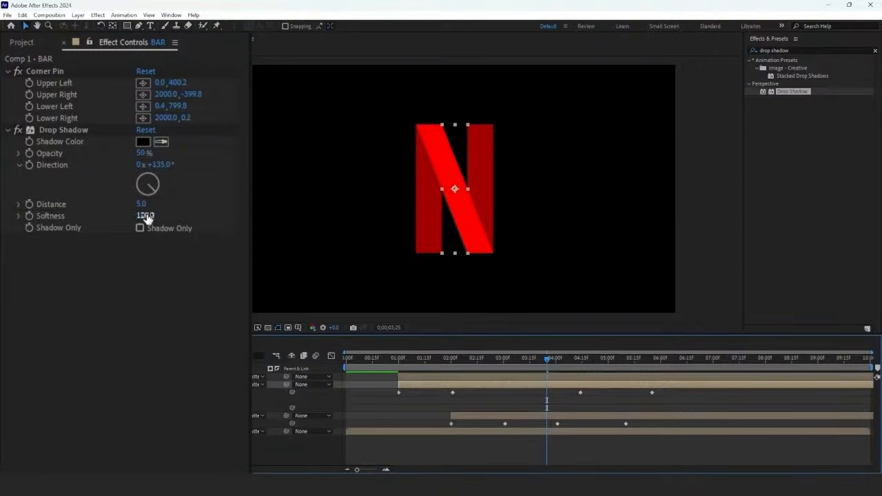
drag(147, 219, 187, 219)
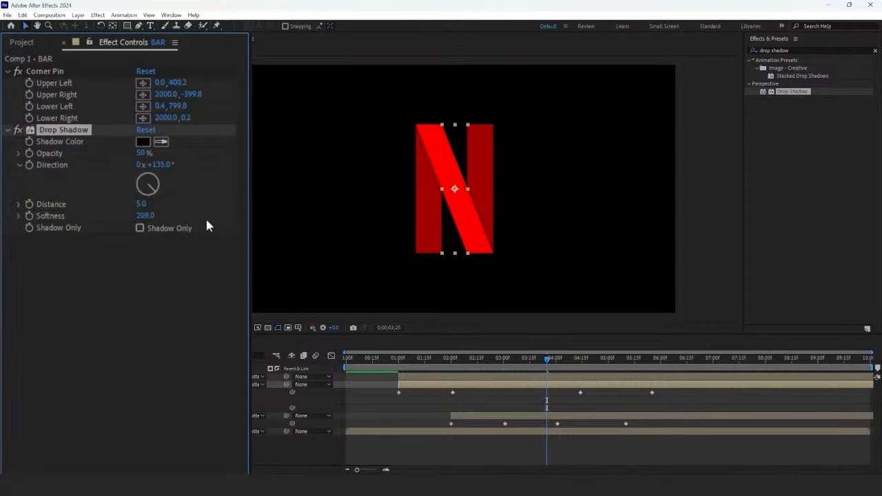
Step: Draw a wide elliptical mask over the N's middle on the lower diagonal copy, feather it 19 pixels, and preview
drag(126, 26, 160, 46)
drag(367, 148, 541, 230)
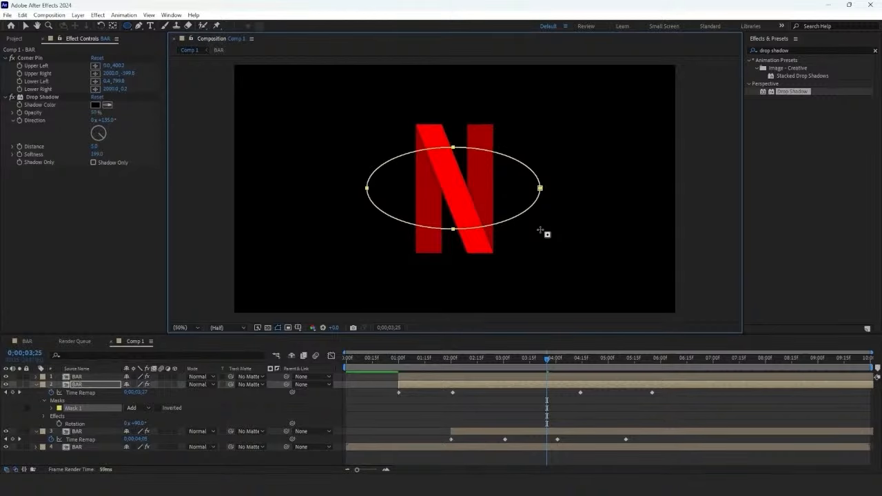
click(51, 408)
drag(144, 423, 148, 424)
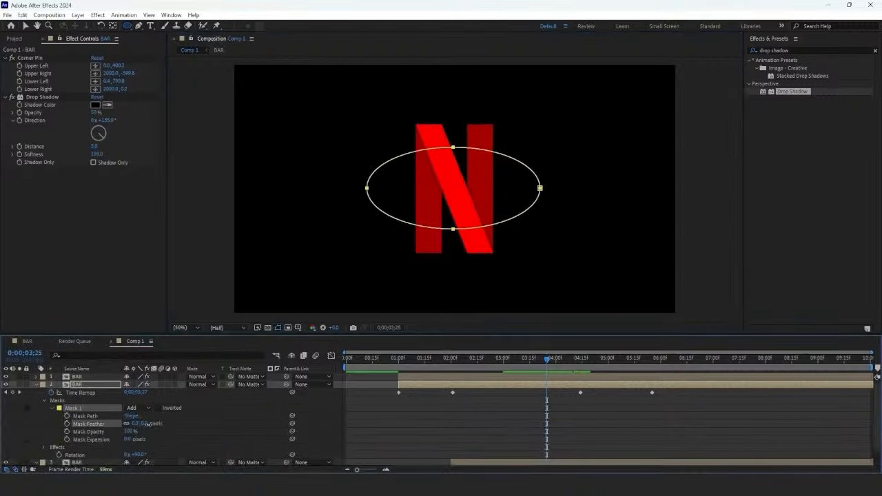
click(397, 398)
key(space)
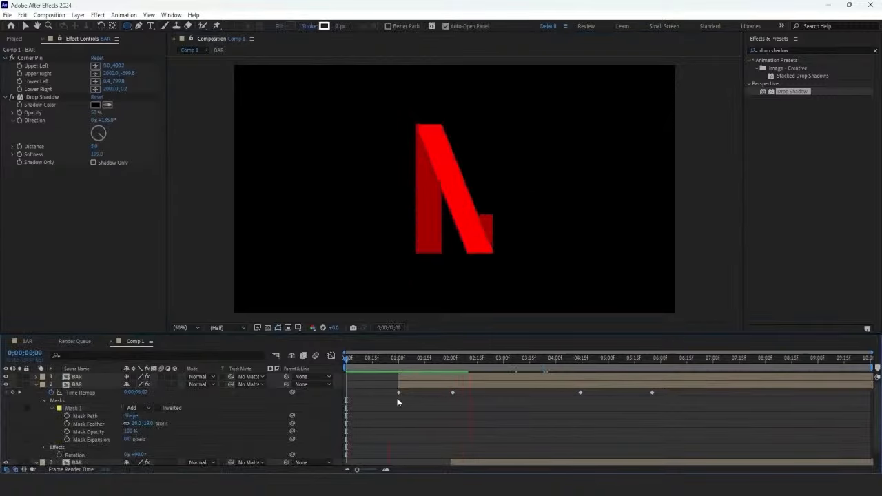
Step: Create a frame-sized ellipse shape layer at 4 seconds and move it down until its top edge curves across the N's base
click(556, 359)
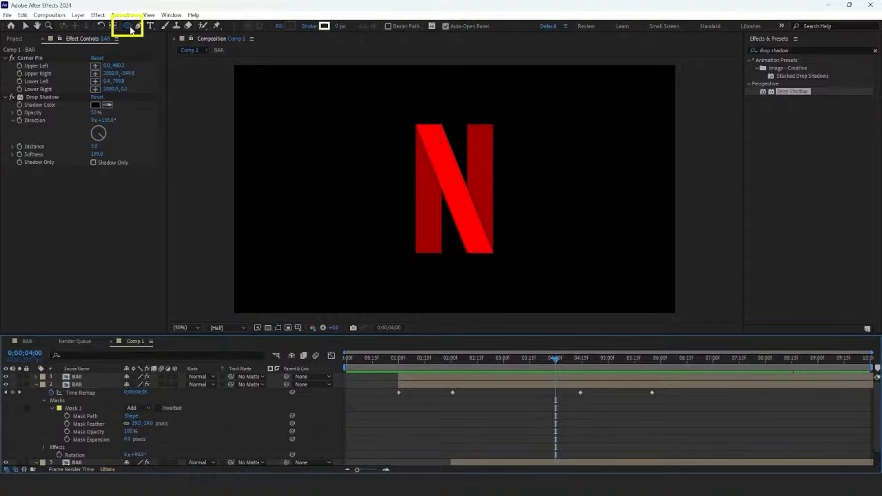
double_click(127, 25)
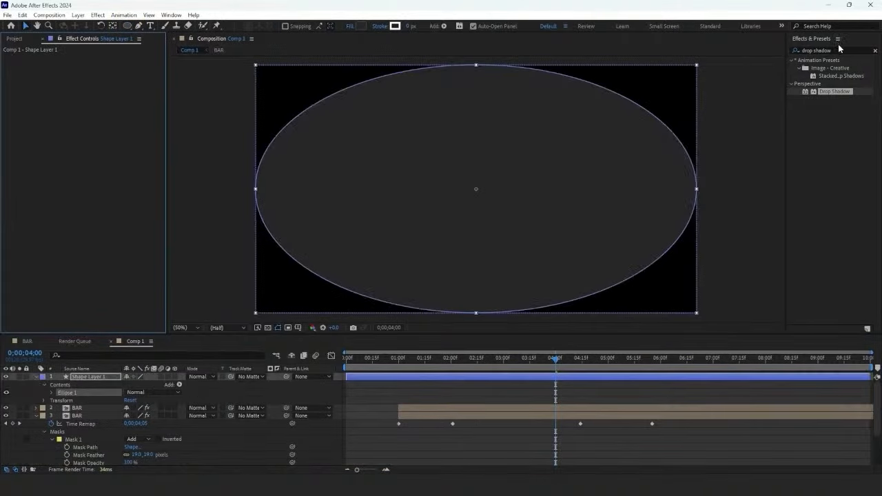
drag(480, 96, 484, 283)
scroll(475, 241, up, 1)
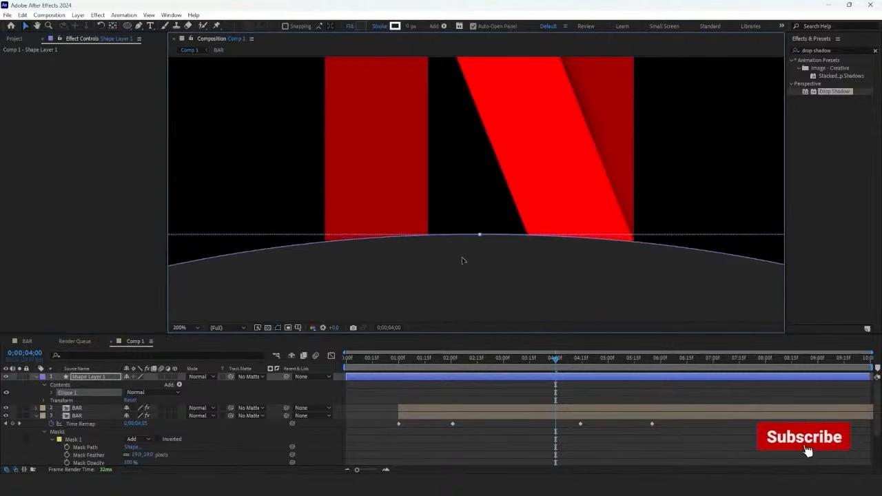
click(195, 327)
click(195, 195)
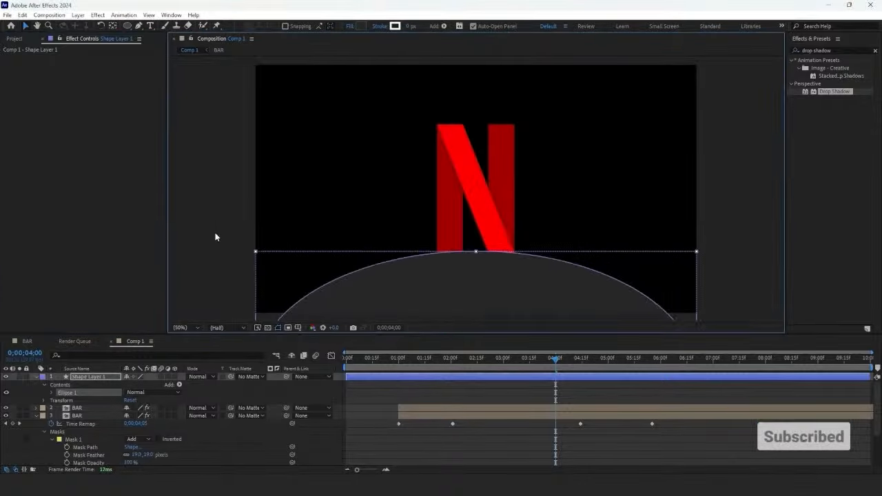
Step: Set the ellipse shape layer's blending mode to Silhouette Alpha and collapse the properties of all layers
click(198, 377)
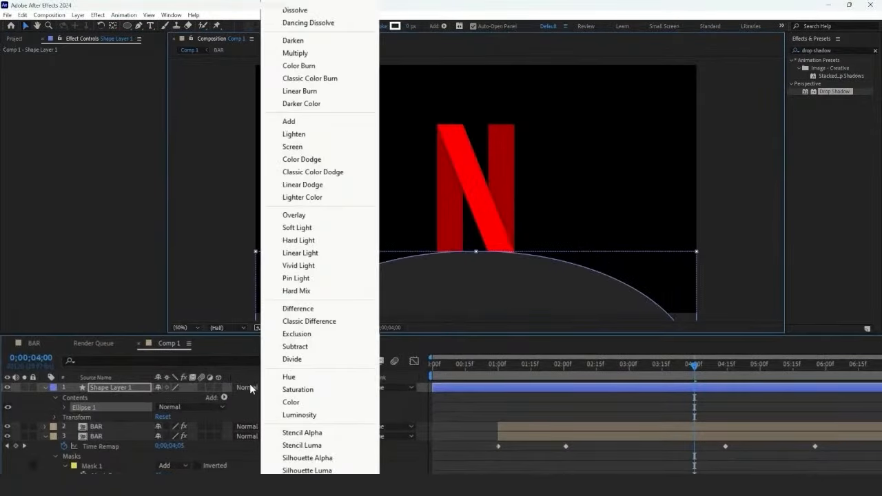
click(308, 456)
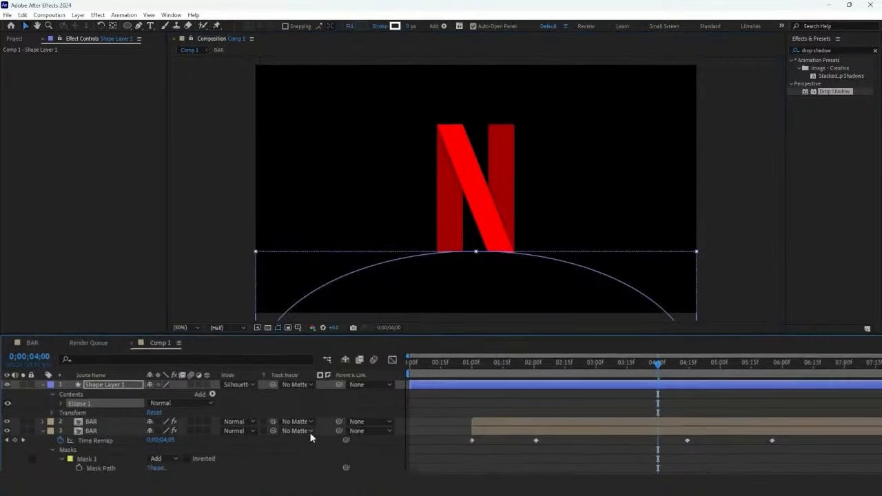
click(416, 405)
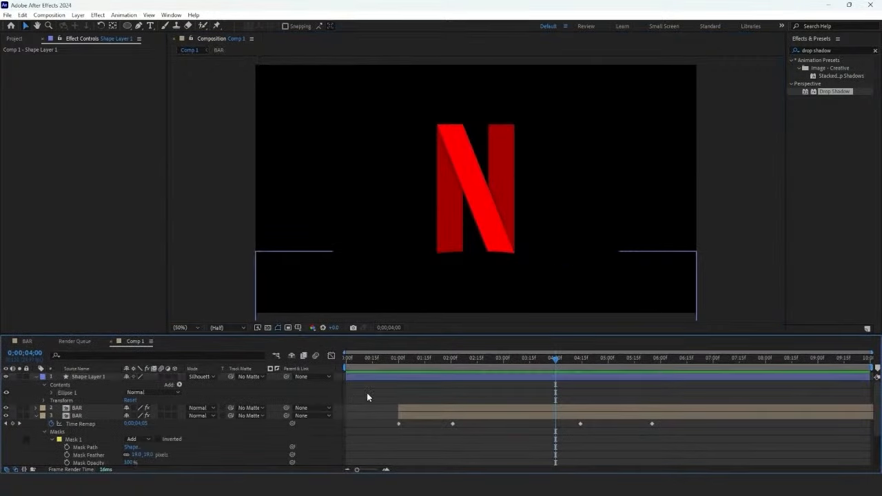
key(u)
key(u)
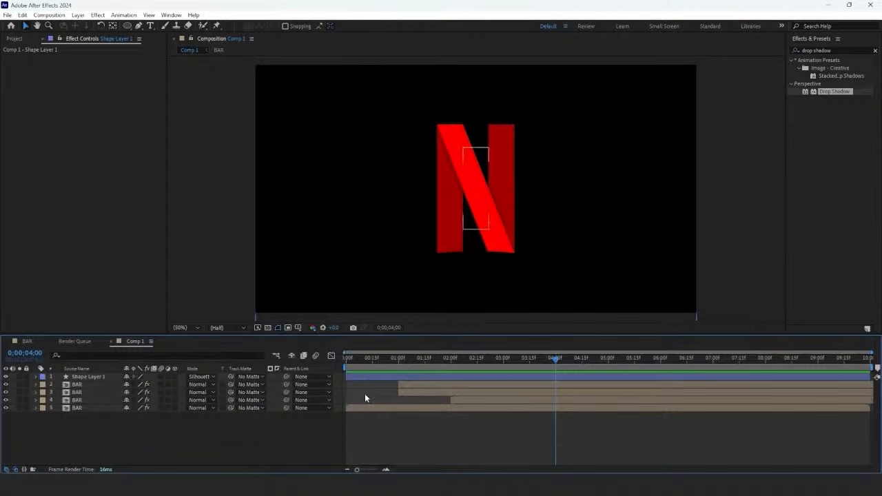
Step: Add a camera to Comp 1 and make the ellipse shape layer and all BAR layers 3D
right_click(195, 430)
mouse_move(215, 315)
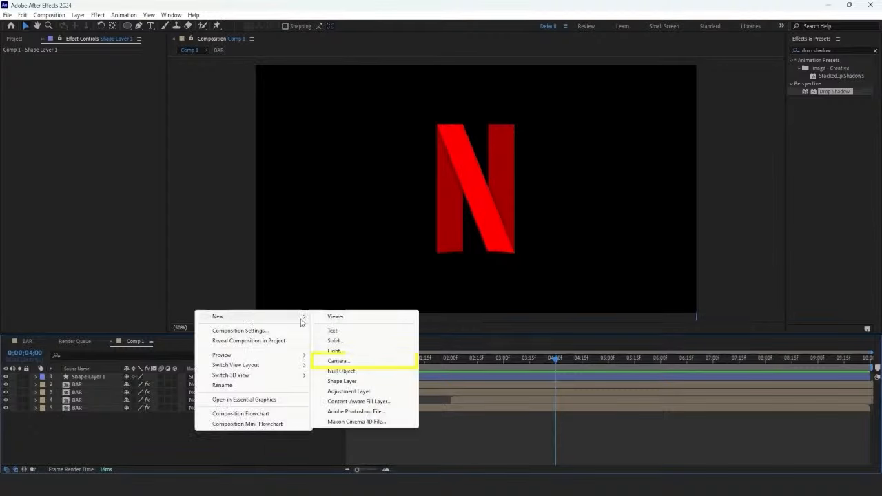
click(338, 360)
click(534, 339)
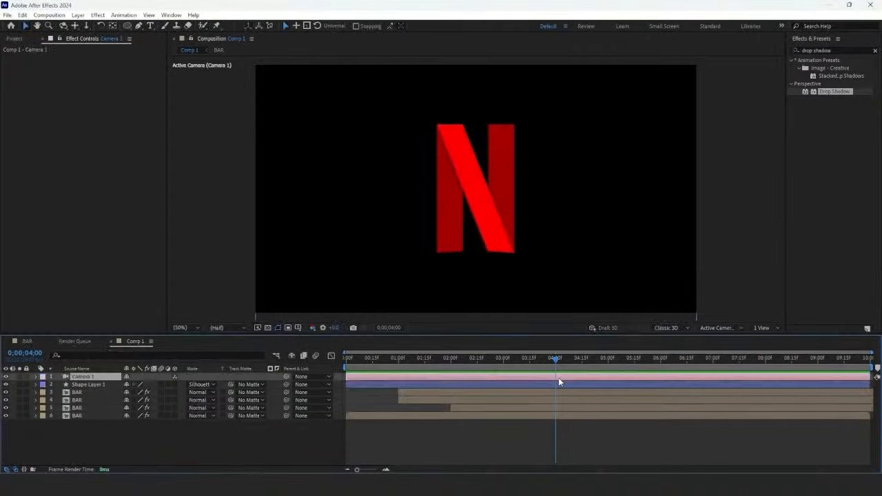
drag(174, 385, 174, 415)
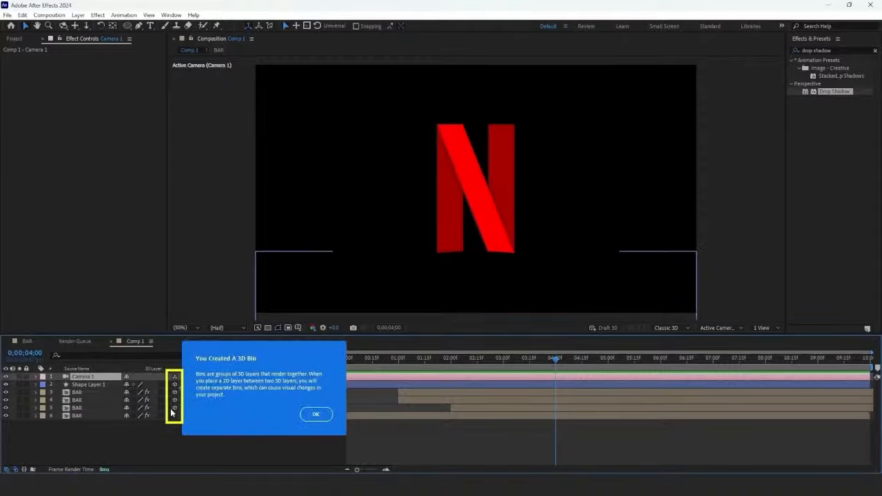
click(316, 414)
Step: Keyframe all of the camera's Transform properties at 0;00;04;01 and dolly the camera back slightly from the N
click(36, 376)
click(44, 384)
mouse_move(555, 359)
mouse_down()
mouse_move(533, 373)
mouse_move(557, 373)
mouse_up()
drag(59, 392, 59, 431)
click(86, 26)
drag(447, 175, 450, 214)
Step: Push the camera in toward the N's left bar at about 5.5 seconds, shift those keyframes to just before 6 seconds, and preview
drag(556, 359, 630, 380)
drag(453, 187, 454, 3)
drag(455, 206, 454, 133)
drag(627, 362, 583, 374)
drag(628, 400, 655, 402)
key(space)
Step: Apply Easy Ease Out to all of the camera's keyframes at 0;00;04;01 and preview the move
drag(625, 362, 540, 439)
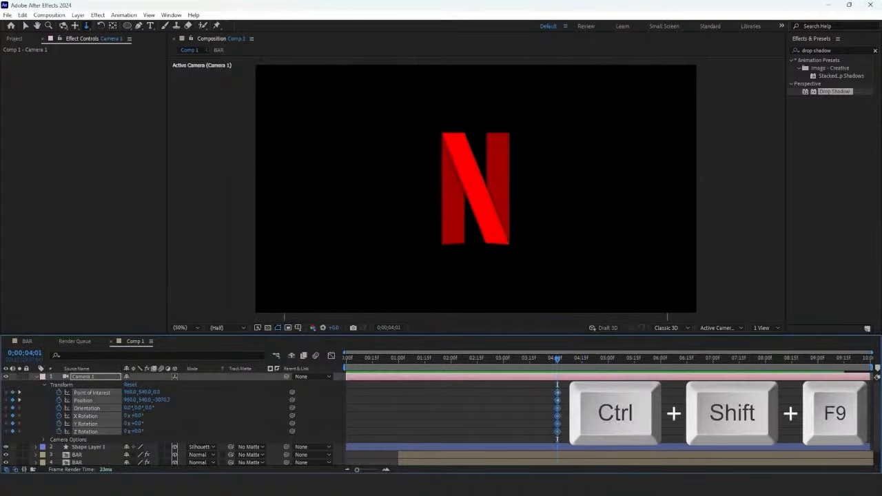
key(ctrl+shift+F9)
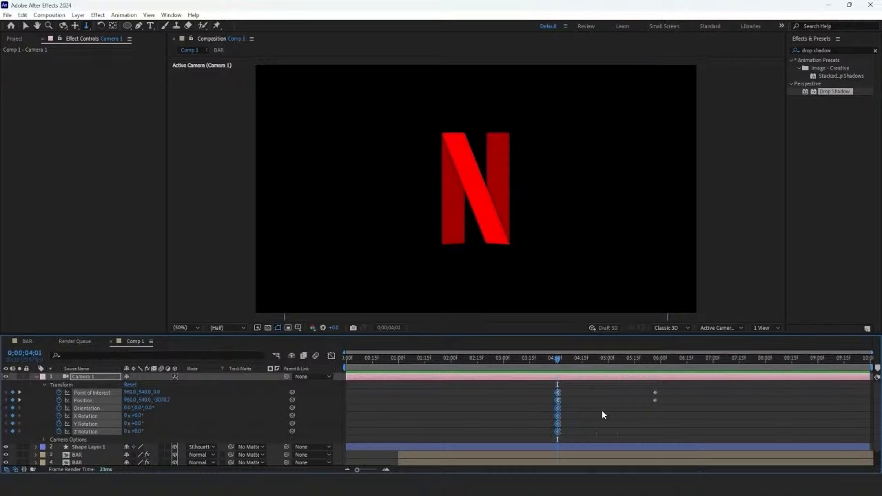
drag(569, 361, 619, 399)
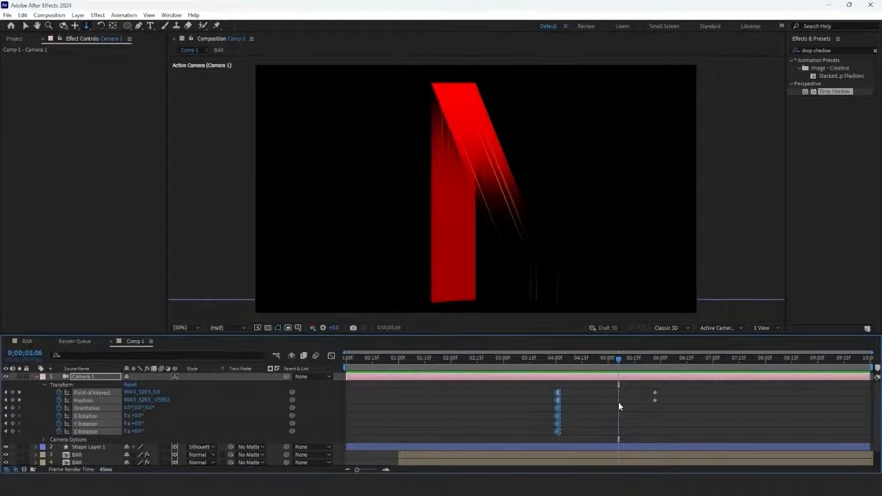
Step: Create a new 1500 x 1500 px composition named colors
click(22, 43)
right_click(128, 247)
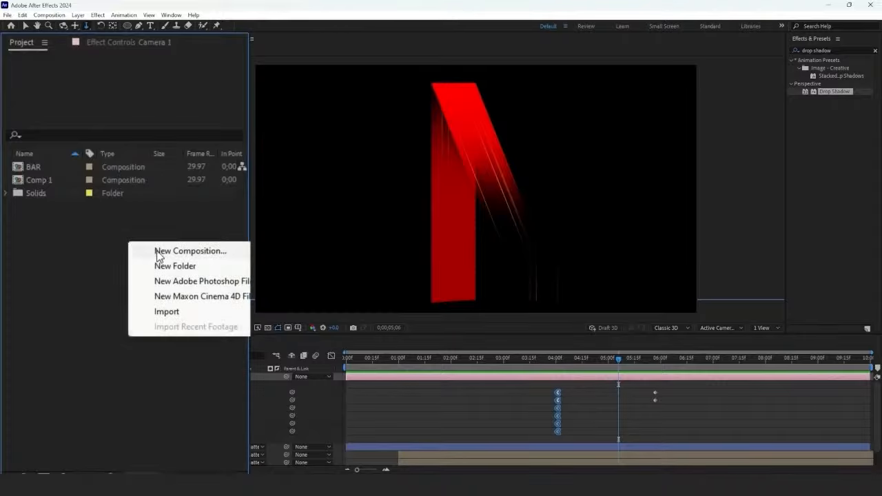
click(157, 250)
click(376, 183)
text(1500)
key(Tab)
text(4)
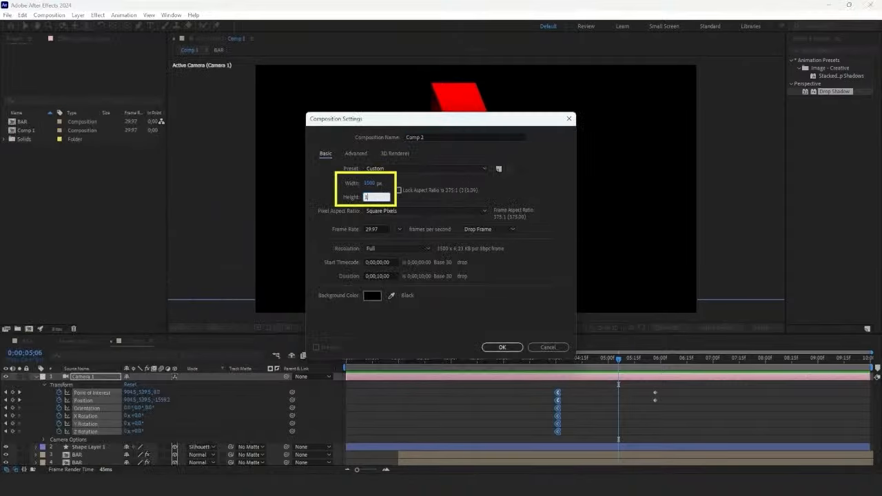
click(430, 138)
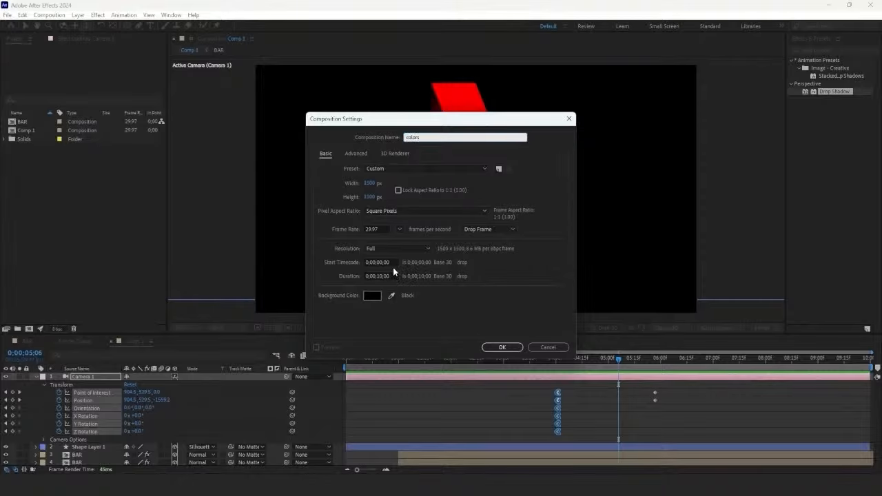
click(493, 347)
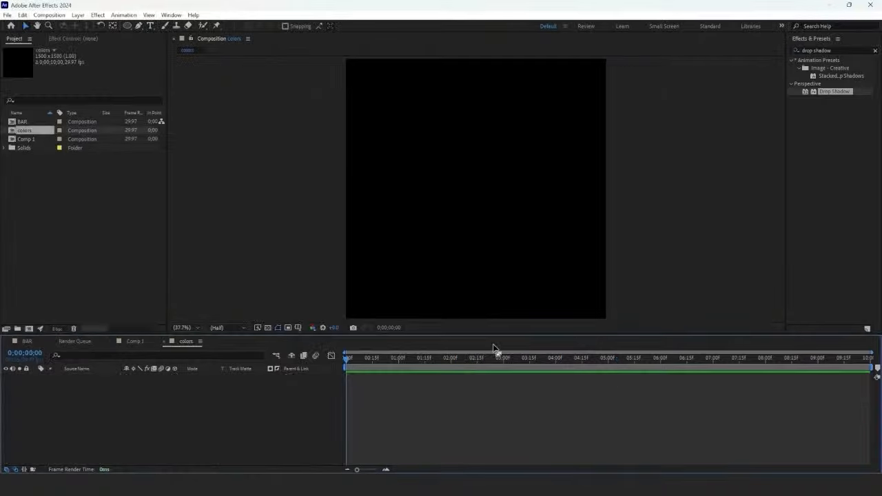
Step: Add a full-frame red solid to the colors composition and apply the 4-Color Gradient effect to it
right_click(216, 410)
mouse_move(255, 294)
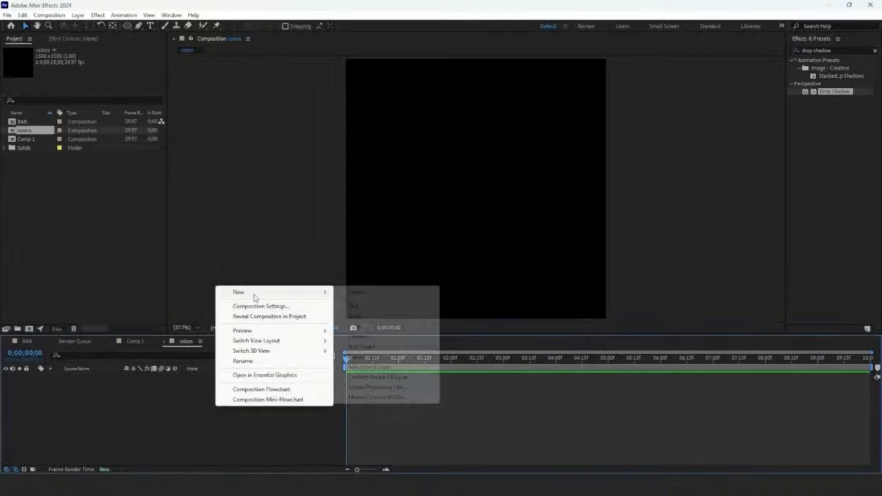
click(355, 316)
click(473, 324)
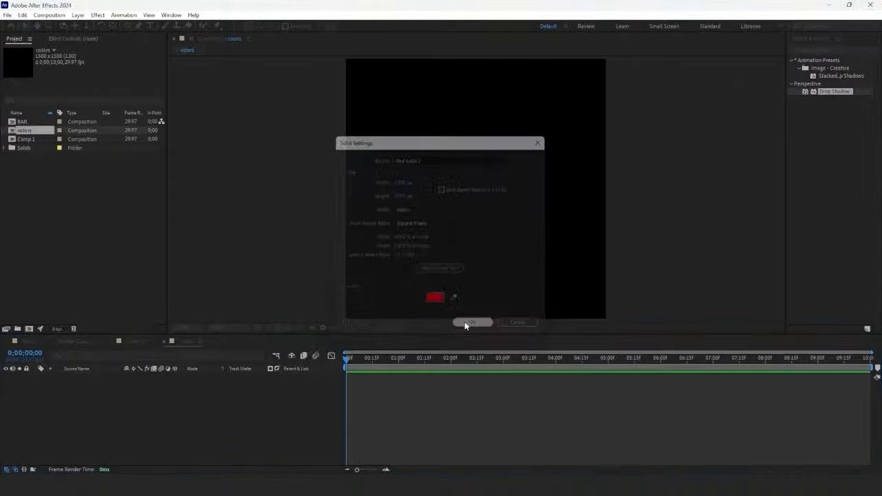
key(ctrl+5)
text(4-color)
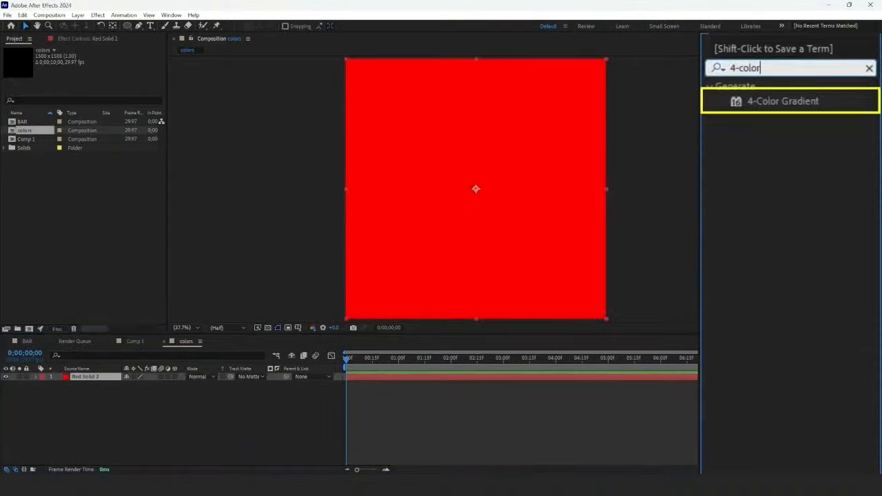
double_click(820, 84)
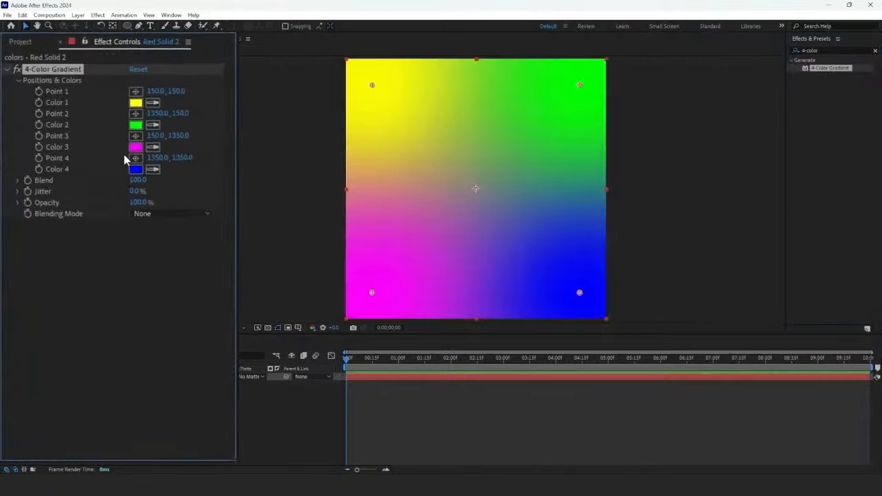
Step: Set the 4-Color Gradient's Color 1 to orange and Color 2 to pure red
click(142, 106)
drag(465, 283, 466, 294)
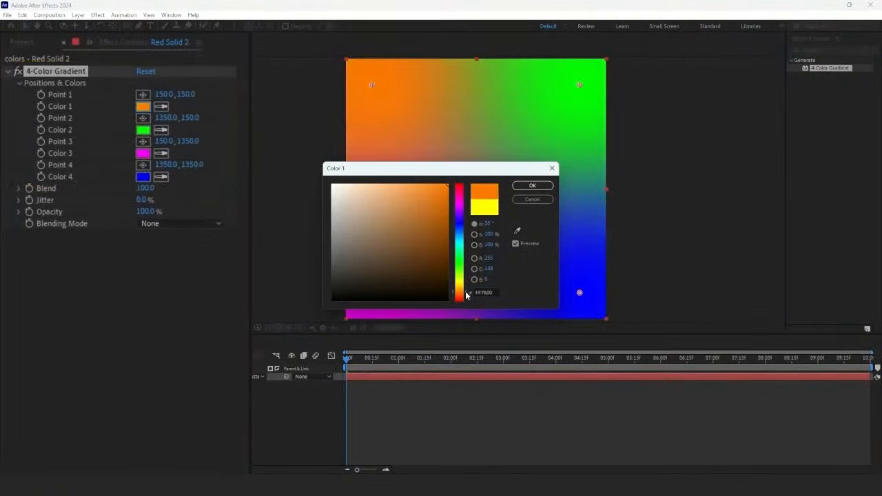
click(524, 187)
click(143, 130)
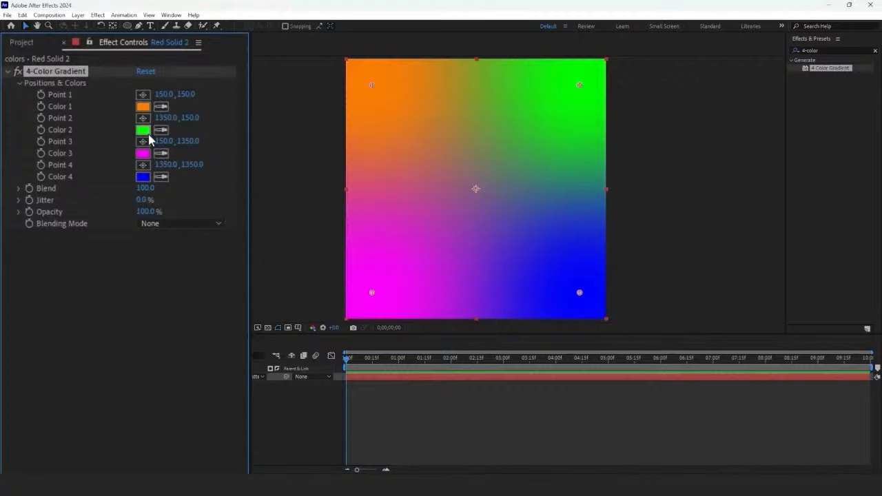
click(463, 186)
click(528, 187)
Step: Set the 4-Color Gradient's Color 3 to blue and Color 4 to red (FF0000)
click(142, 153)
click(463, 232)
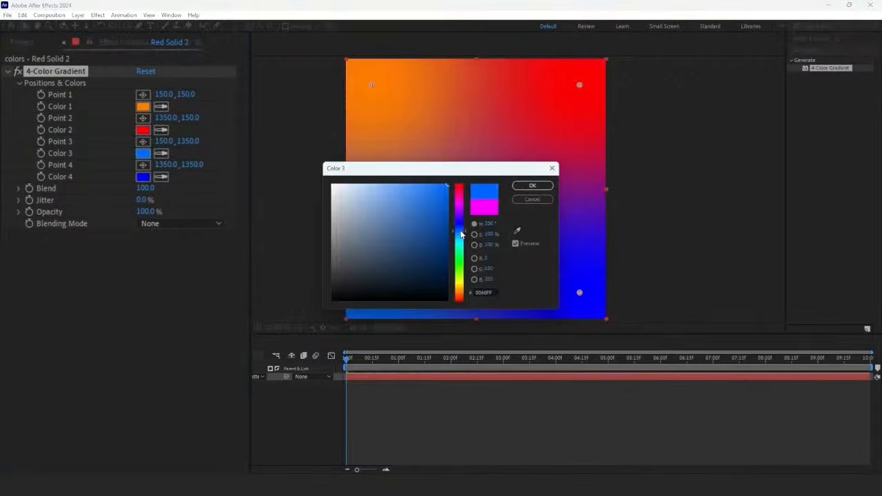
click(532, 185)
click(143, 176)
click(462, 186)
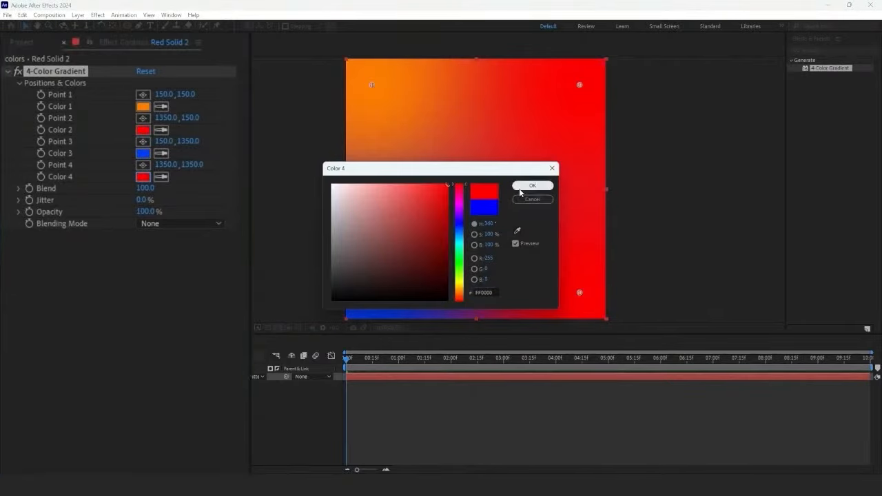
click(532, 185)
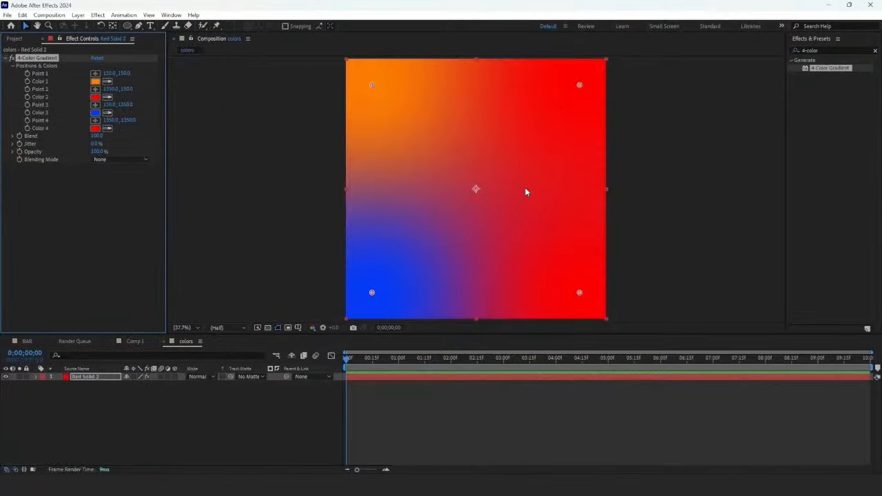
Step: Find the CC Star Burst effect and apply it to the gradient solid
click(834, 50)
text(star)
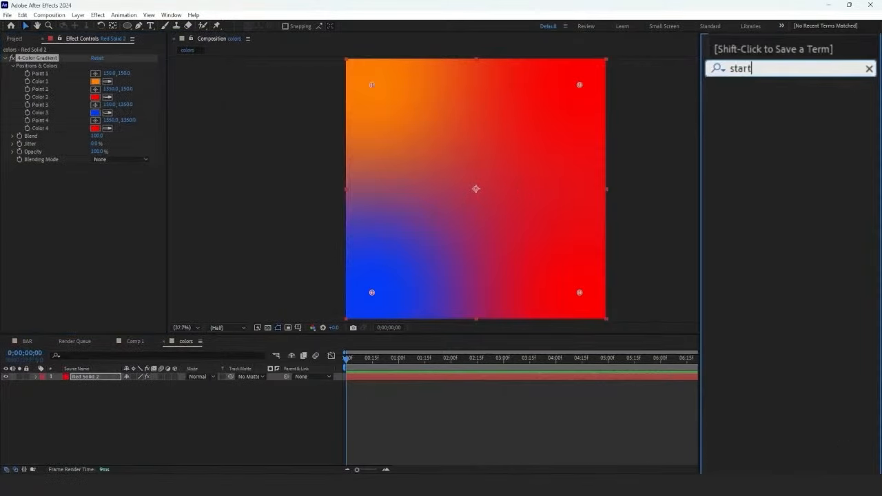
drag(826, 161, 476, 376)
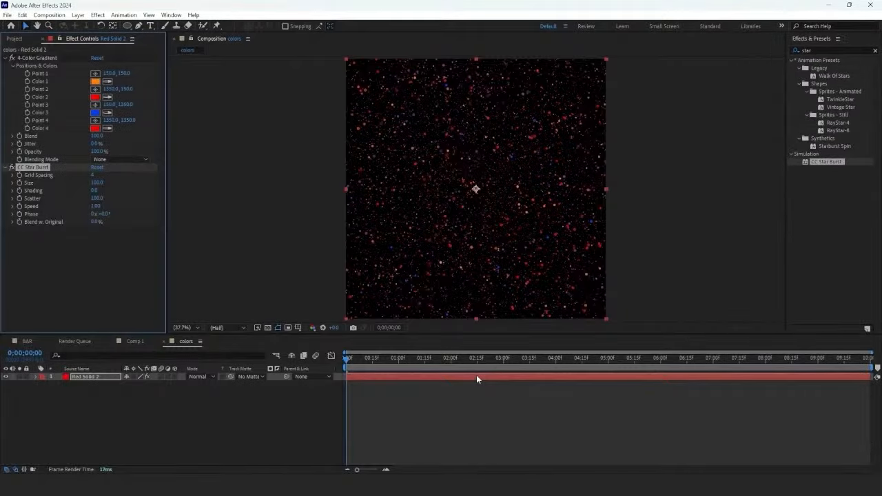
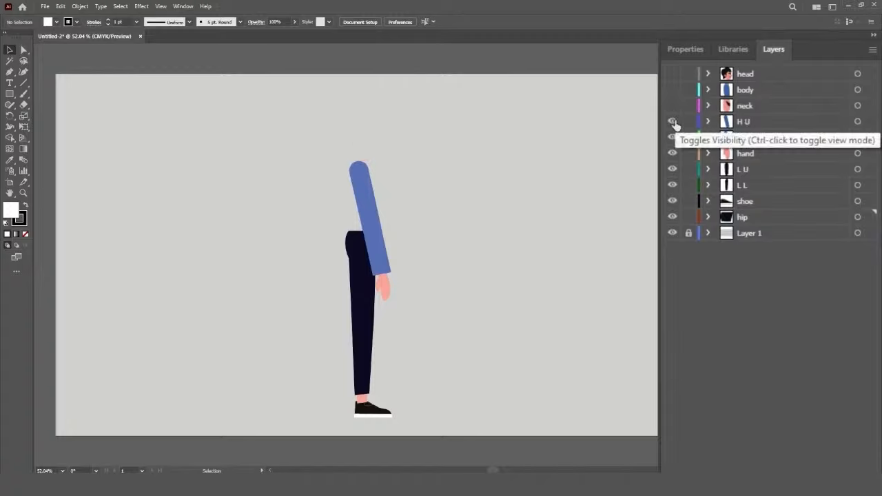
Step: Hide the character's body-part layers and show them all again to check how the artwork is separated
click(673, 217)
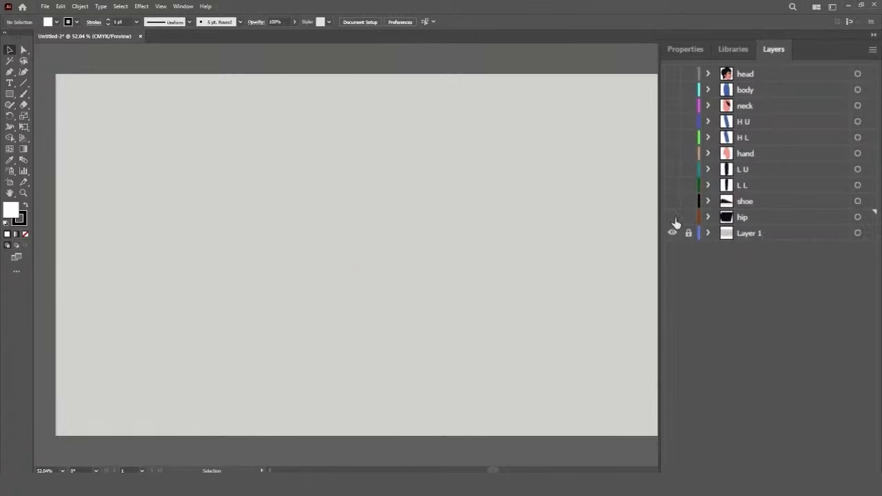
click(673, 217)
drag(673, 185, 671, 76)
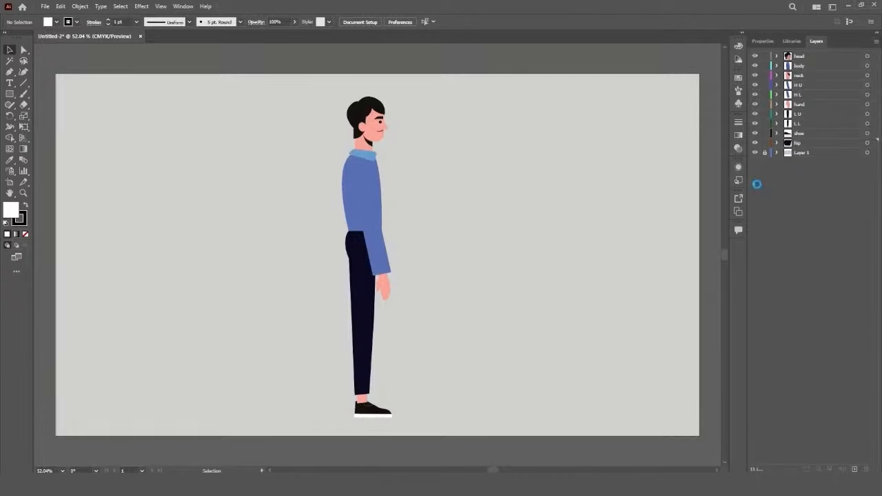
key(ctrl+s)
text(character)
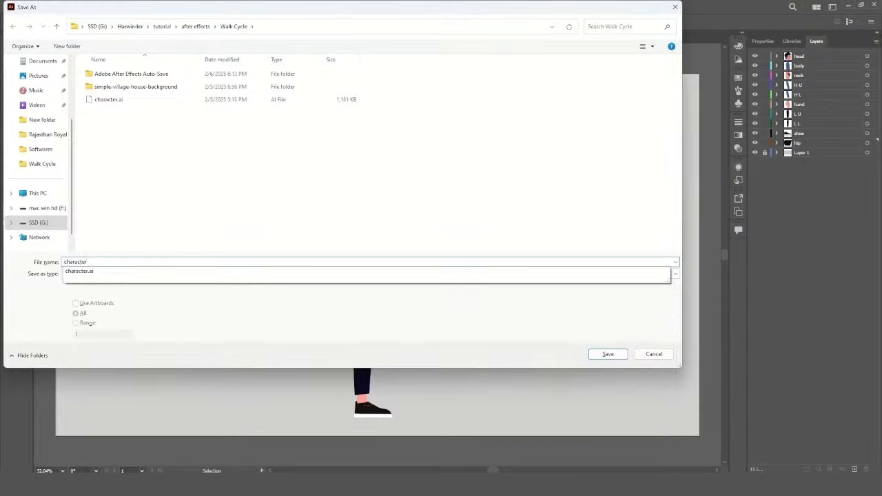
click(605, 263)
click(649, 355)
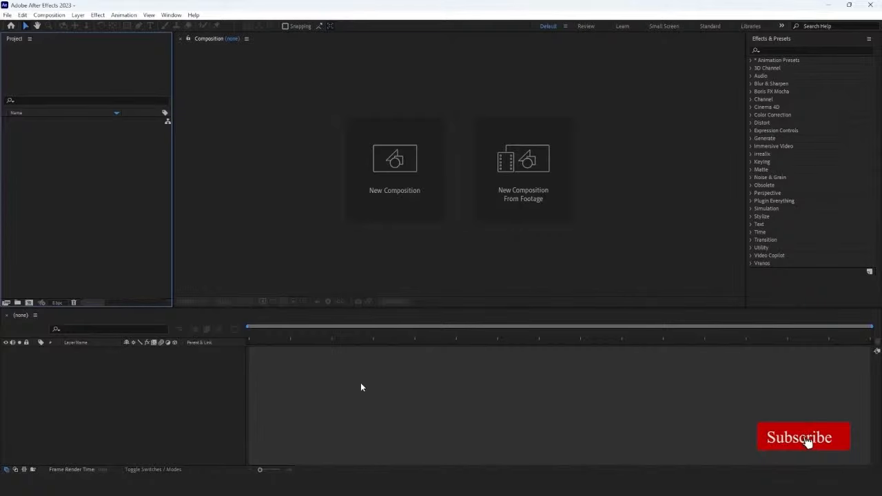
Step: In After Effects, import character.ai as a Composition with footage dimensions set to Layer Size
double_click(144, 239)
click(148, 198)
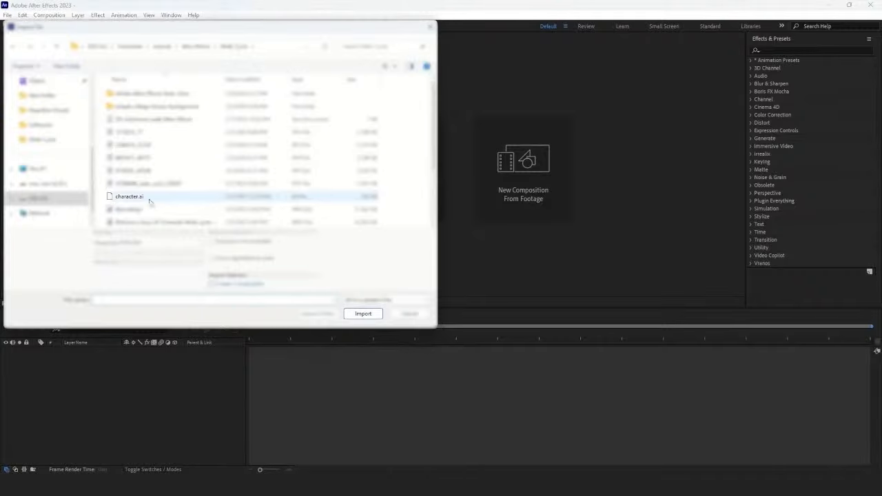
click(355, 314)
click(440, 212)
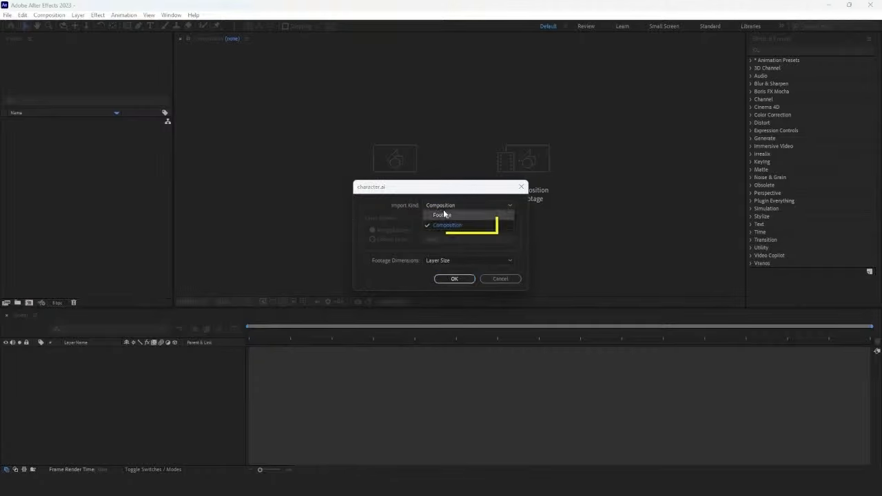
click(459, 223)
click(459, 263)
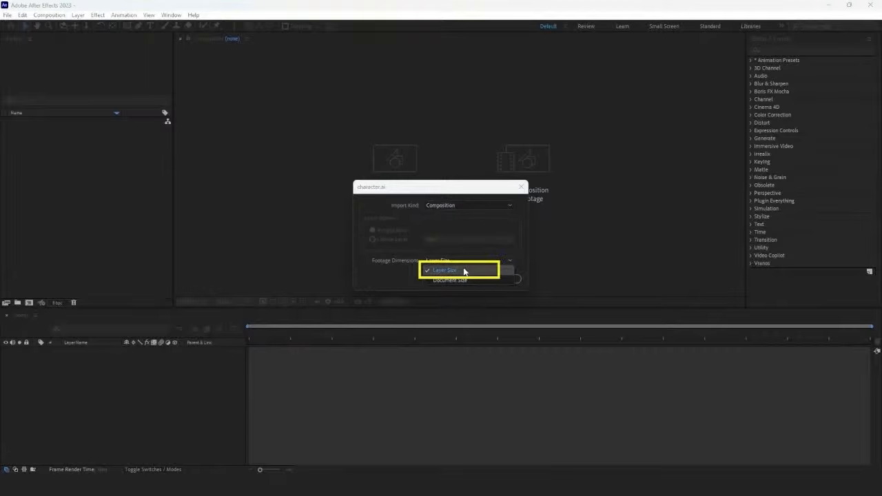
click(463, 271)
click(466, 278)
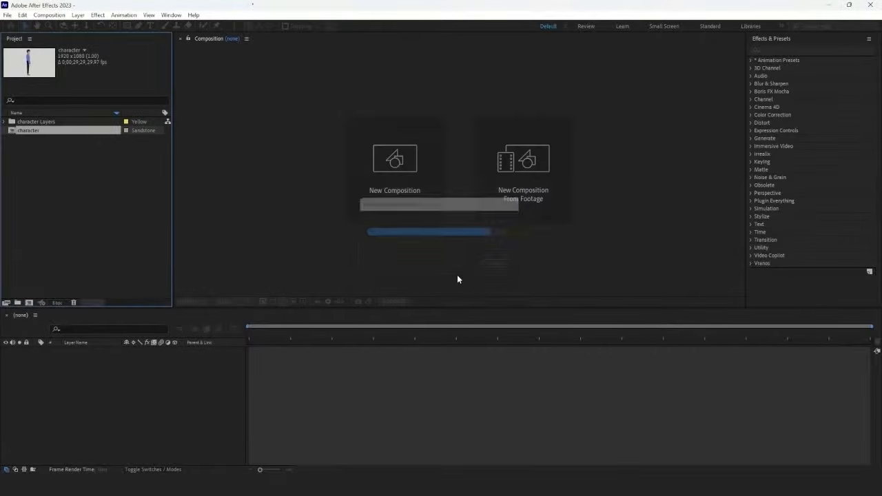
Step: Open the character composition and set the opacity of every layer from head to Hip to 50%
double_click(26, 131)
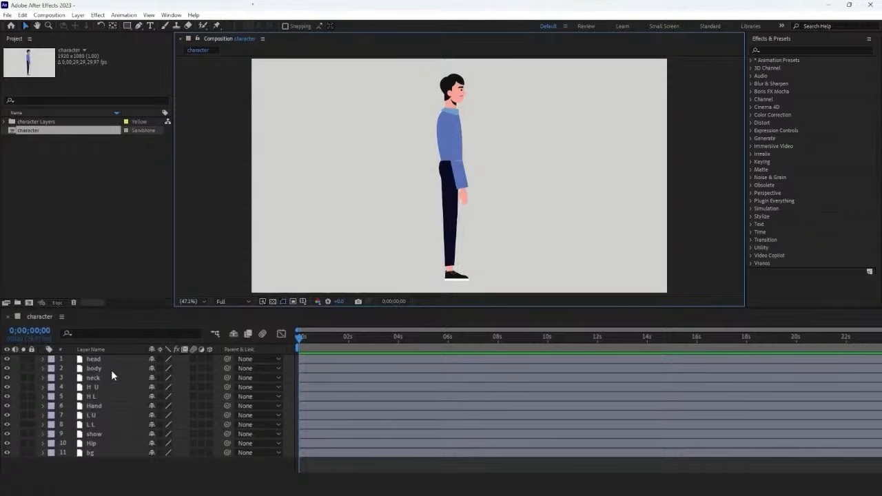
click(107, 359)
shift+click(102, 443)
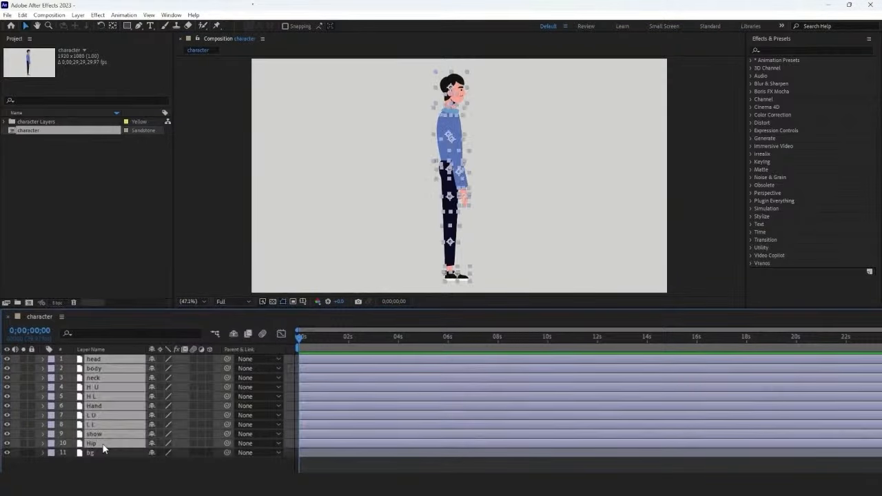
key(t)
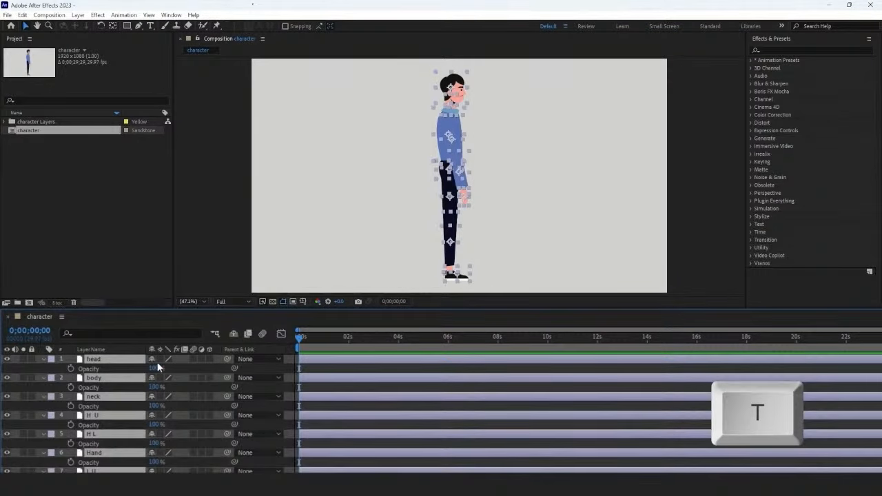
click(158, 369)
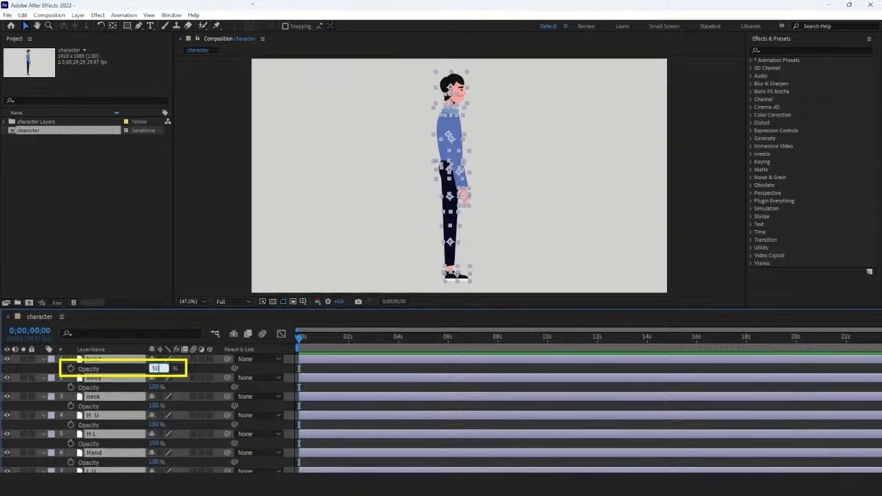
text(50)
key(Return)
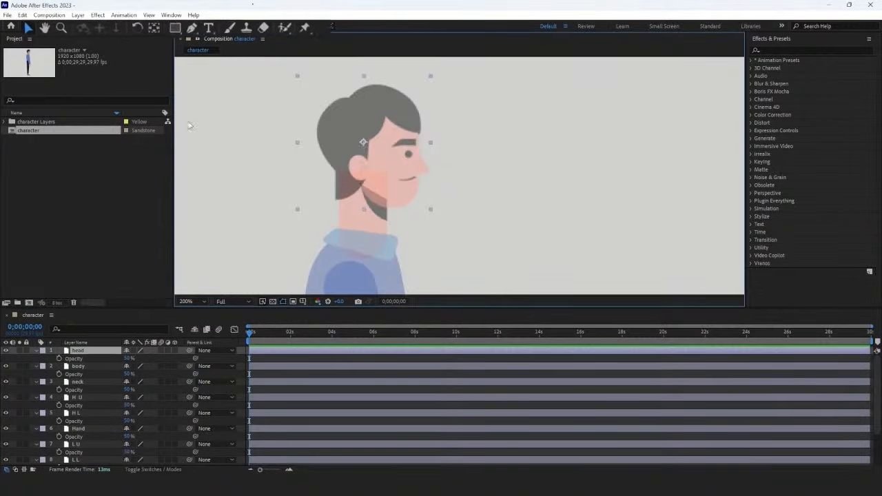
Step: Move the anchor points of the head and torso layers to their joints, placing the head's near the jaw
click(159, 29)
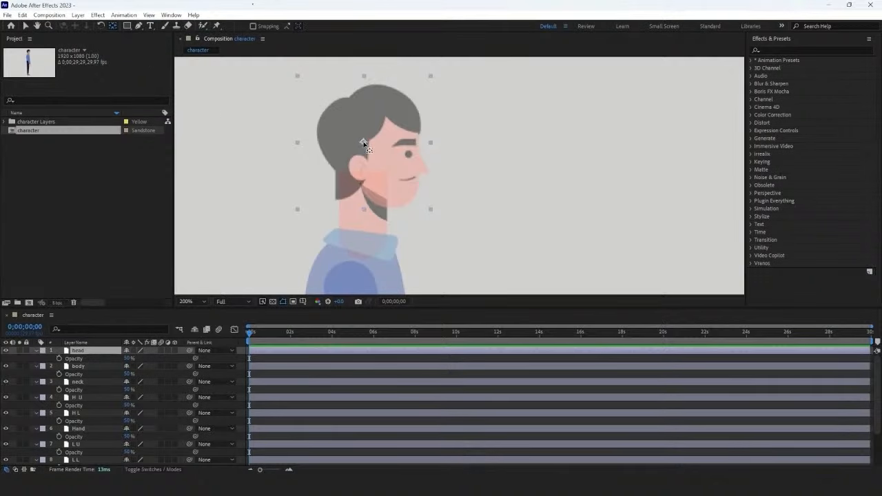
key(Return)
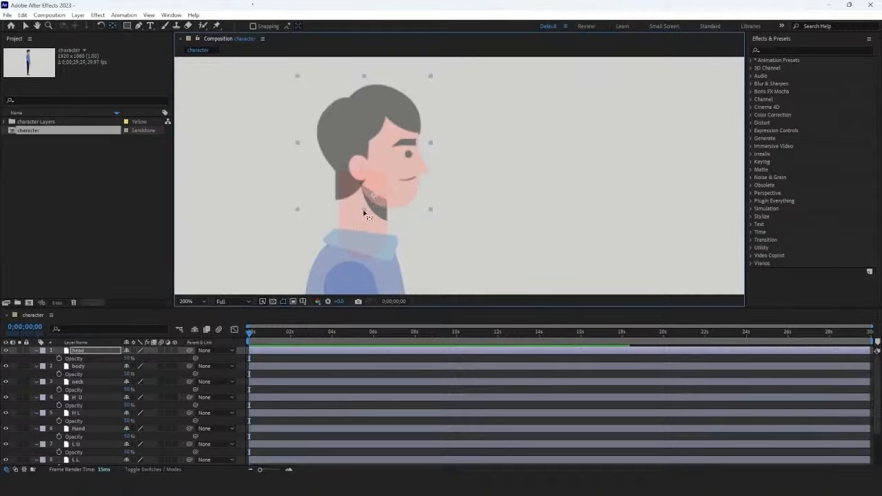
click(364, 215)
drag(395, 210, 395, 239)
scroll(396, 239, down, 1)
Step: Move the anchor points of the arm and hand layers to the shoulder, elbow and wrist joints
click(431, 202)
drag(431, 203, 410, 155)
click(78, 398)
click(415, 187)
click(428, 240)
drag(427, 240, 425, 224)
Step: Move the anchor points of the hip, leg and shoe layers to the hip, knee and ankle joints
click(398, 183)
drag(399, 183, 396, 181)
click(419, 239)
click(397, 240)
drag(397, 239, 396, 191)
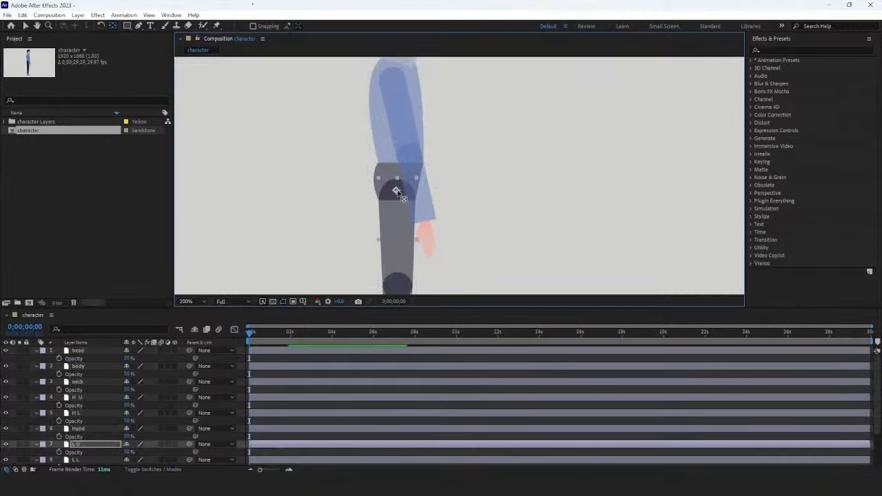
scroll(396, 191, down, 3)
click(411, 247)
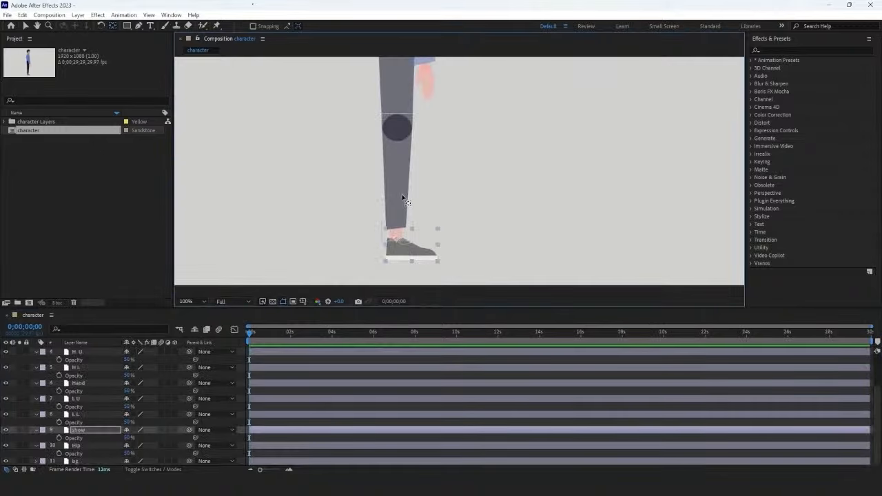
Step: Set the opacity of the character layers back to 100% and collapse their opacity properties
click(193, 301)
click(196, 318)
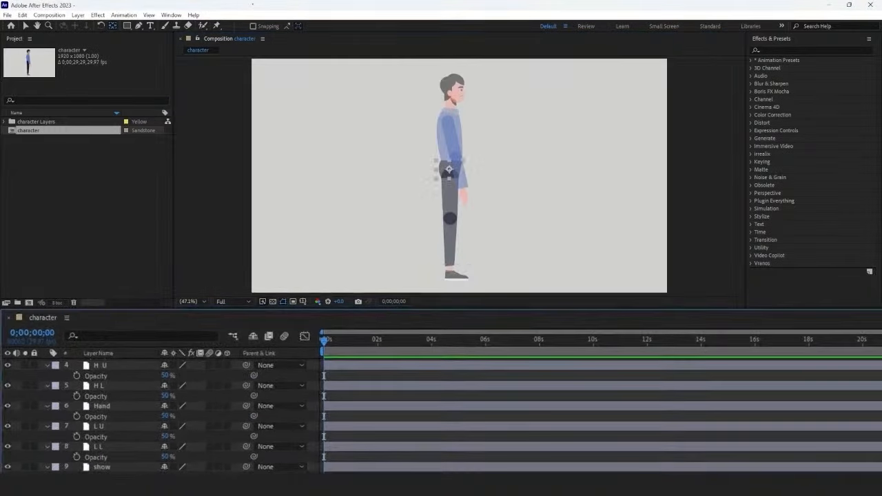
scroll(114, 372, up, 2)
key(ctrl+a)
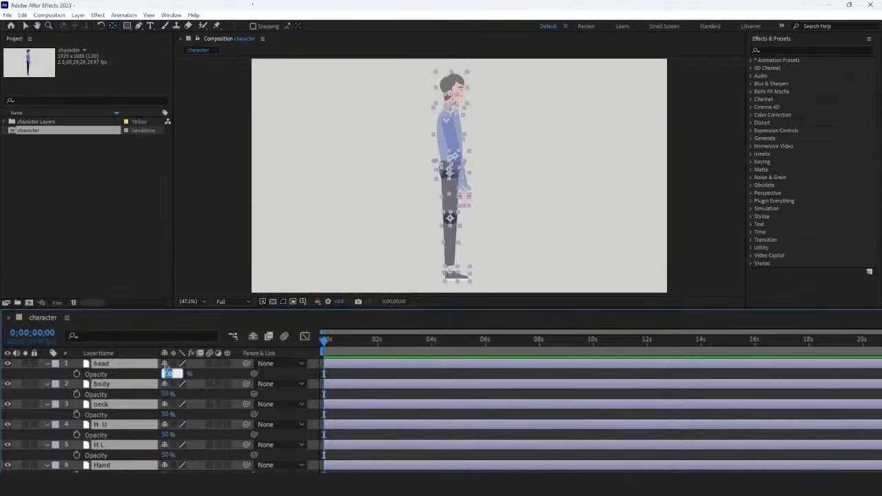
key(Return)
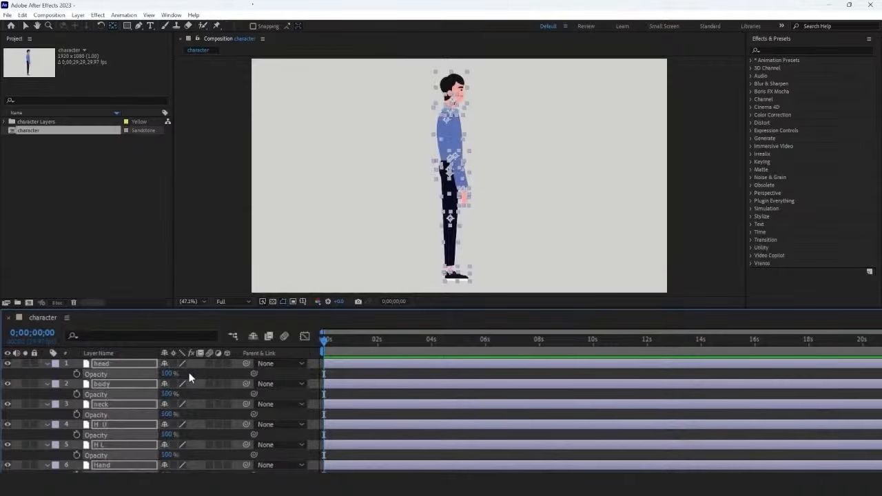
key(t)
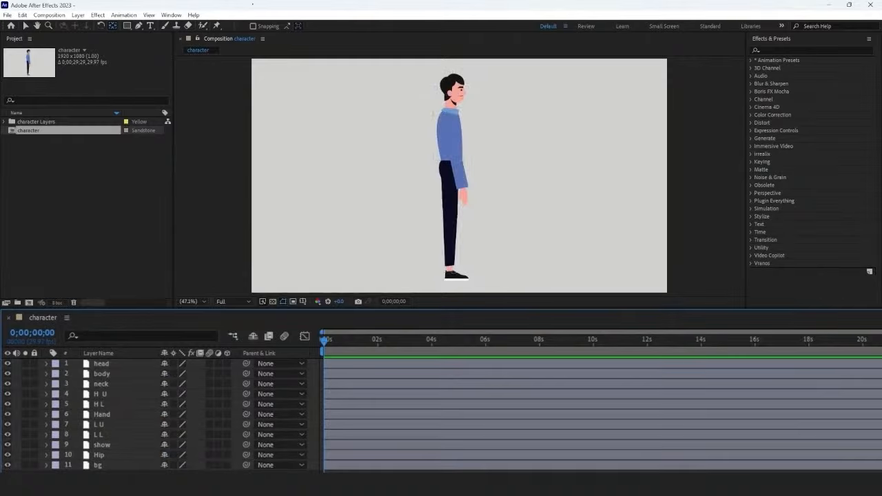
Step: Parent the H L layer to H U and the Hand layer to H L
click(125, 404)
drag(246, 404, 140, 413)
click(139, 413)
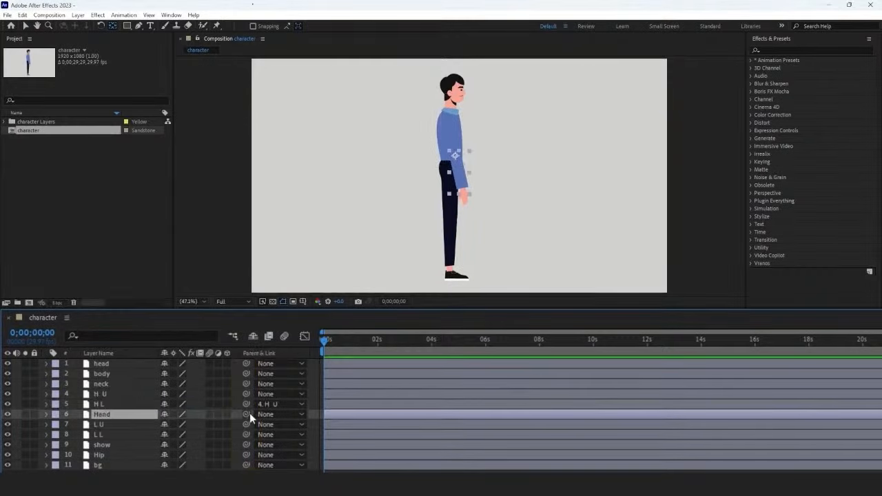
drag(246, 414, 134, 405)
Step: Parent the L L layer to L U and the show layer to L L
click(140, 425)
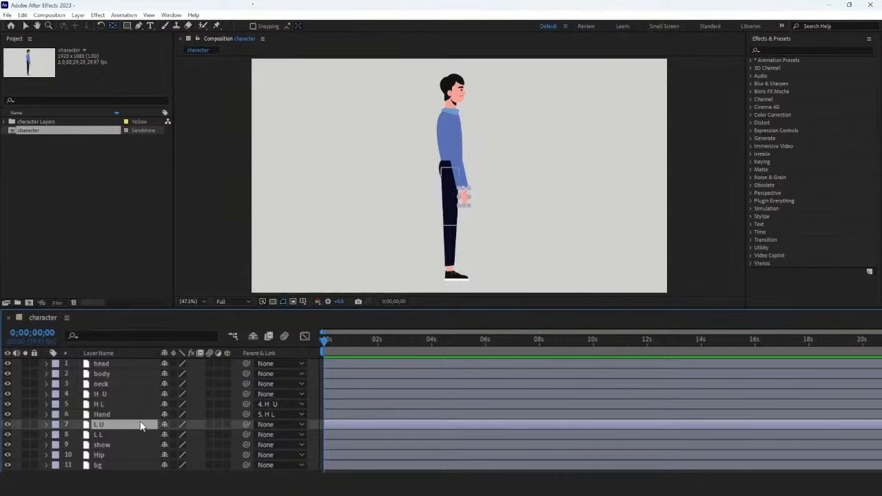
click(142, 434)
drag(246, 434, 141, 425)
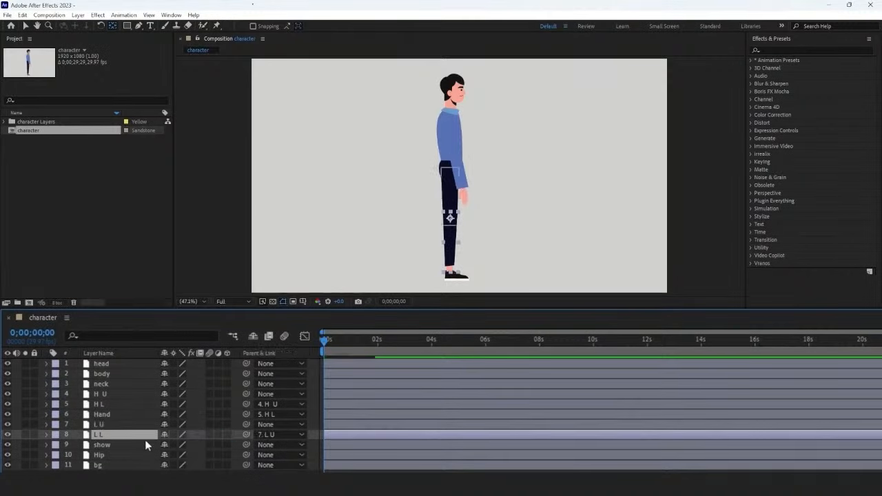
click(146, 444)
drag(246, 445, 150, 440)
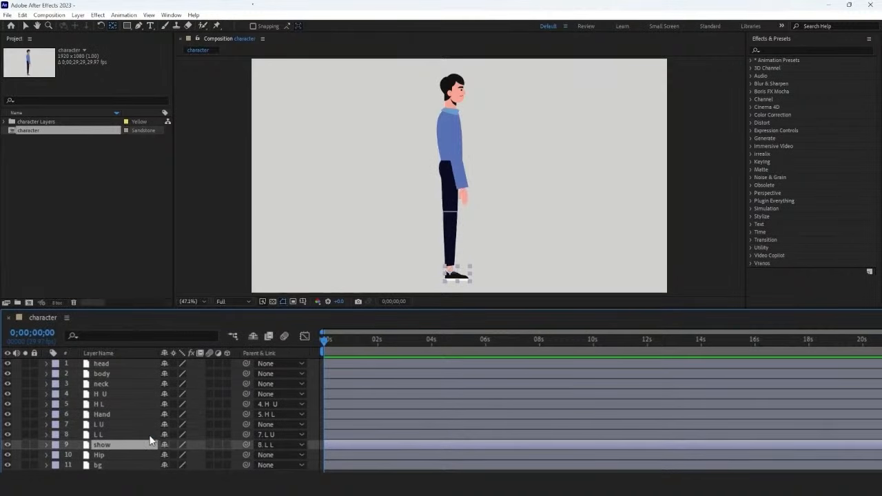
Step: Parent the head, body, neck, H U and L U layers to the Hip layer
click(141, 364)
shift+click(137, 373)
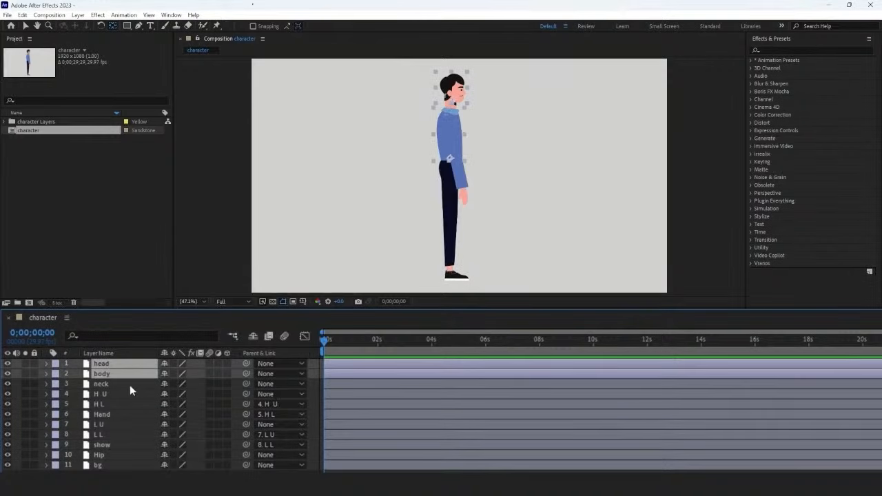
shift+click(129, 384)
shift+click(129, 394)
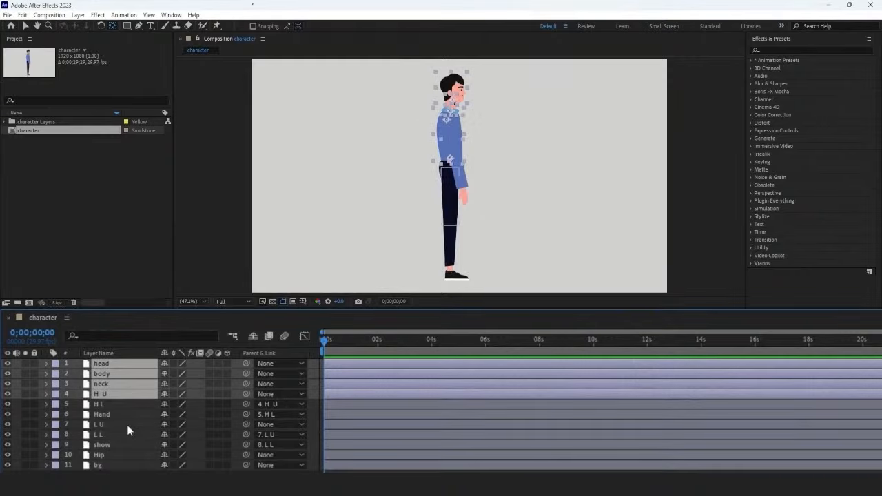
shift+click(129, 424)
drag(246, 425, 132, 455)
Step: At 0;00;00;10, add Rotation keyframes to the L U, L L and show layers
key(equal)
key(equal)
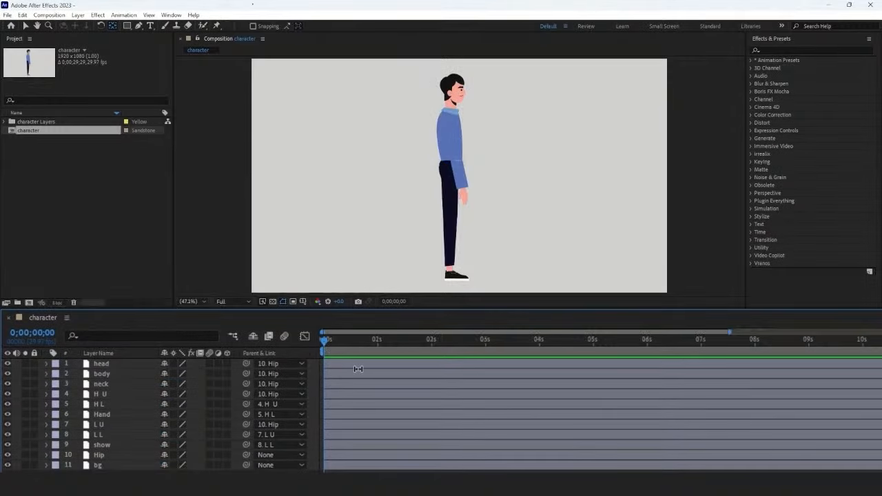
key(equal)
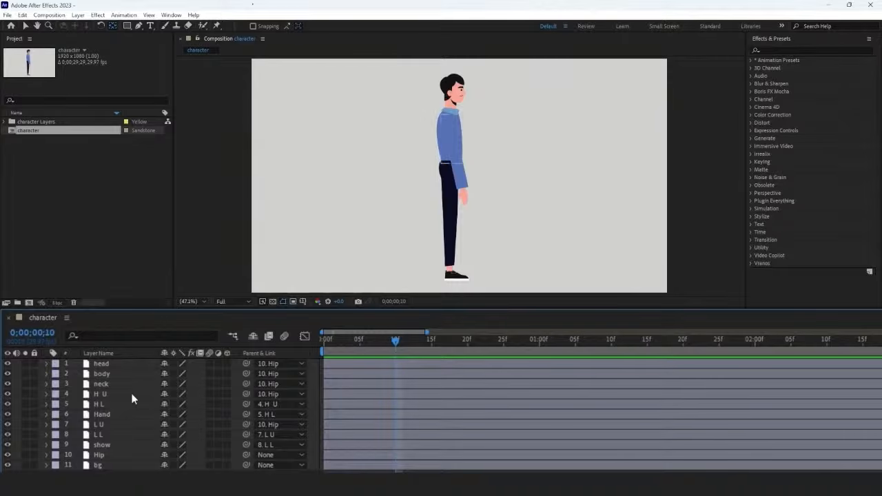
click(128, 424)
ctrl+click(129, 434)
ctrl+click(132, 444)
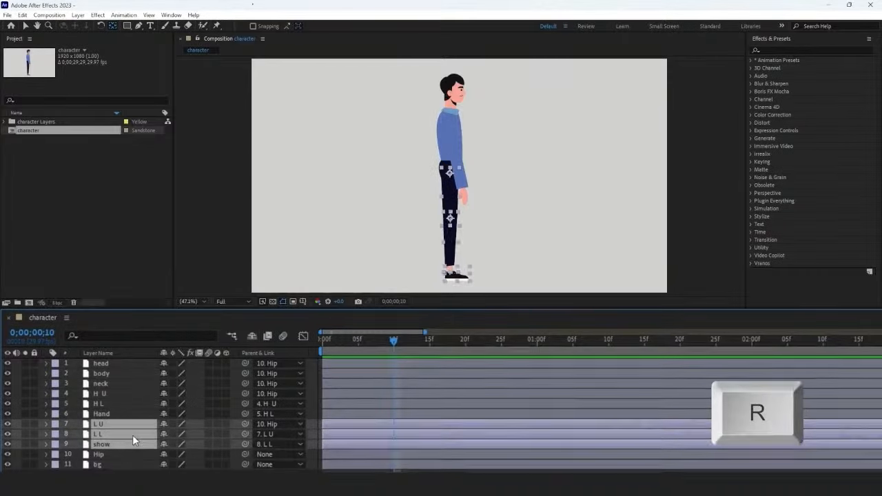
key(r)
click(72, 425)
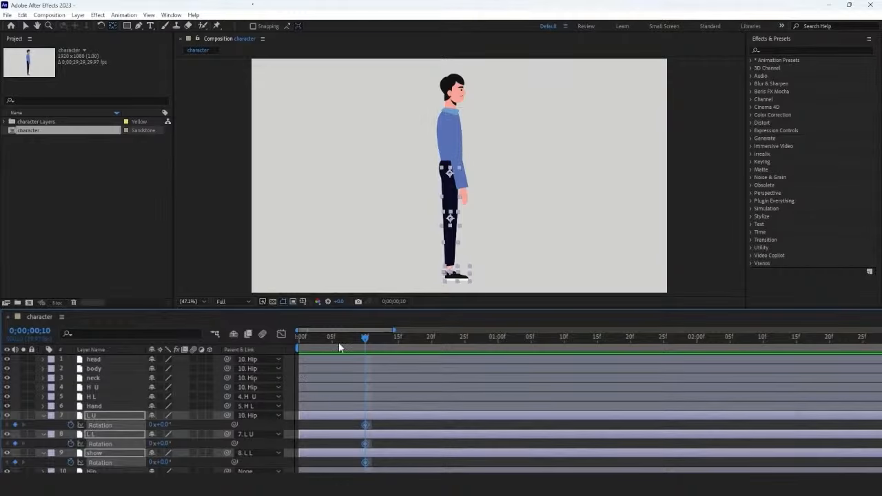
Step: At 0;00;00;00, keyframe L U's rotation at -33° and adjust L L and show to pose the leg forward
key(Home)
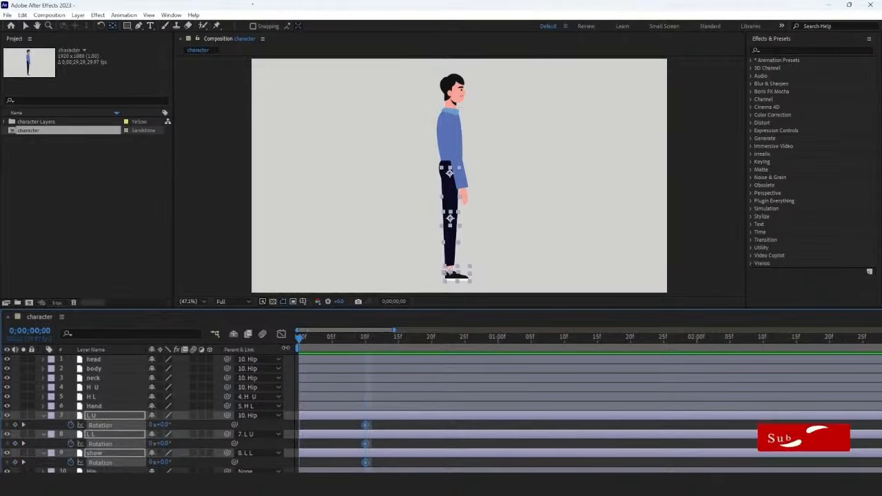
click(122, 416)
click(137, 425)
drag(165, 425, 171, 444)
mouse_move(167, 463)
mouse_down()
mouse_move(212, 461)
mouse_move(166, 462)
mouse_up()
Step: At frame 20, keyframe new rotations for L U, L L and show to swing the leg backward
drag(299, 339, 433, 350)
drag(162, 425, 172, 443)
drag(166, 463, 171, 462)
Step: At 0;00;01;00, set the rotation of L U to -37°, L L to 73° and show to 15°
drag(432, 338, 499, 340)
drag(163, 426, 133, 425)
drag(163, 443, 173, 462)
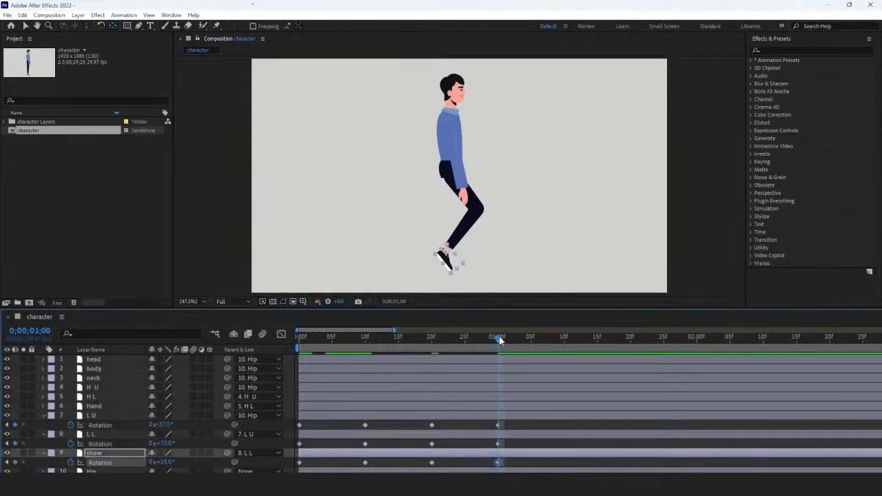
Step: Copy L U's first Rotation keyframe to 0;00;01;10
click(317, 430)
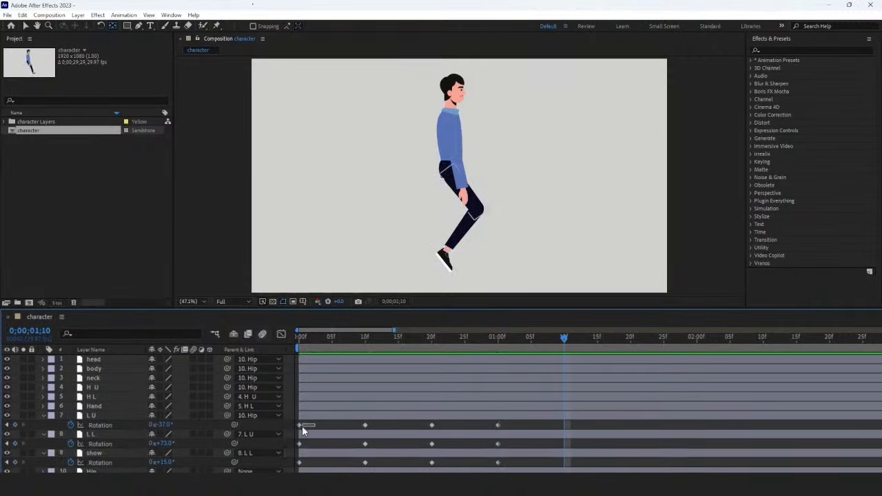
click(299, 425)
key(ctrl+v)
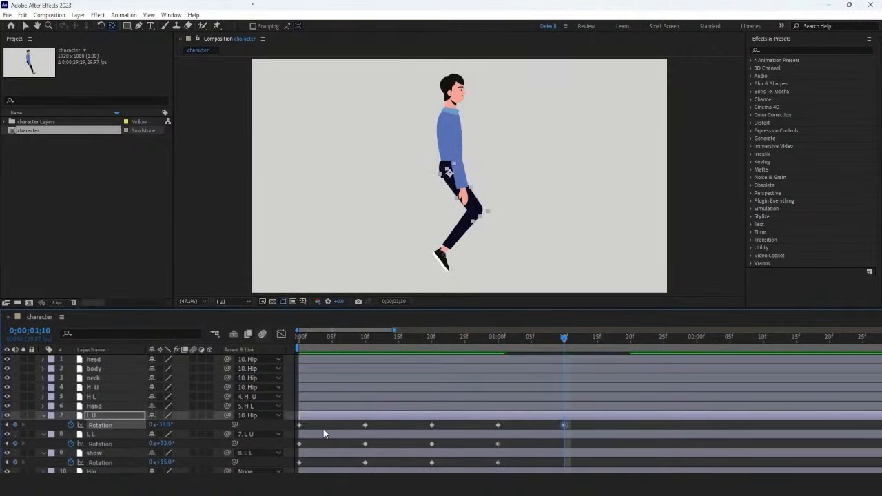
Step: Copy the first Rotation keyframes of L L and show to 0;00;01;10, then return to the start and preview
click(299, 444)
key(ctrl+c)
key(ctrl+v)
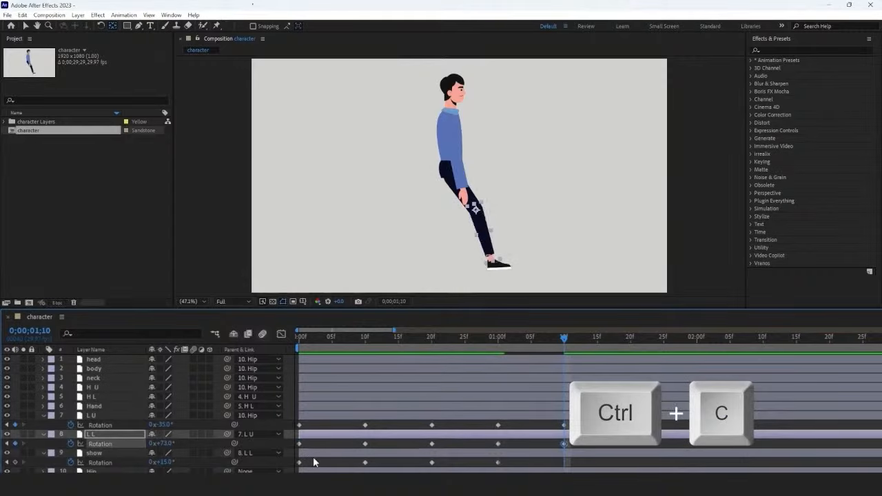
click(299, 463)
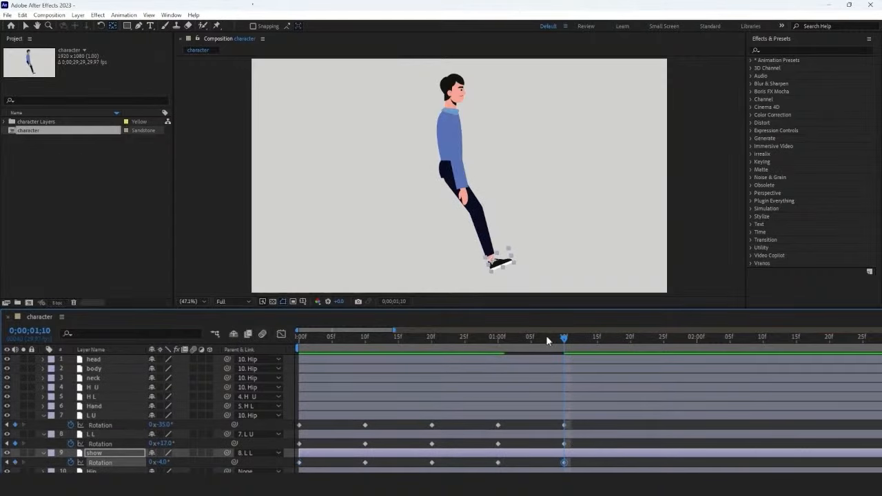
drag(547, 338, 303, 341)
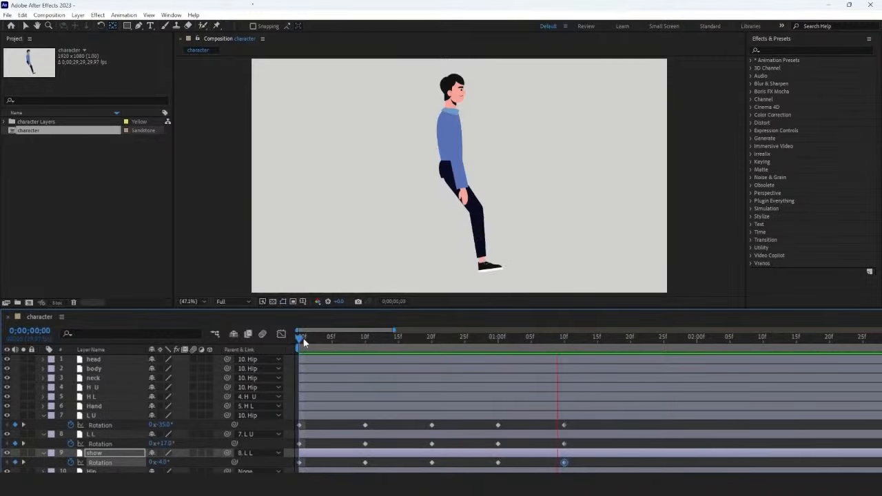
Step: Add the expression loopOutDuration(type = "cycle", duration = 0) to L U's Rotation
click(96, 417)
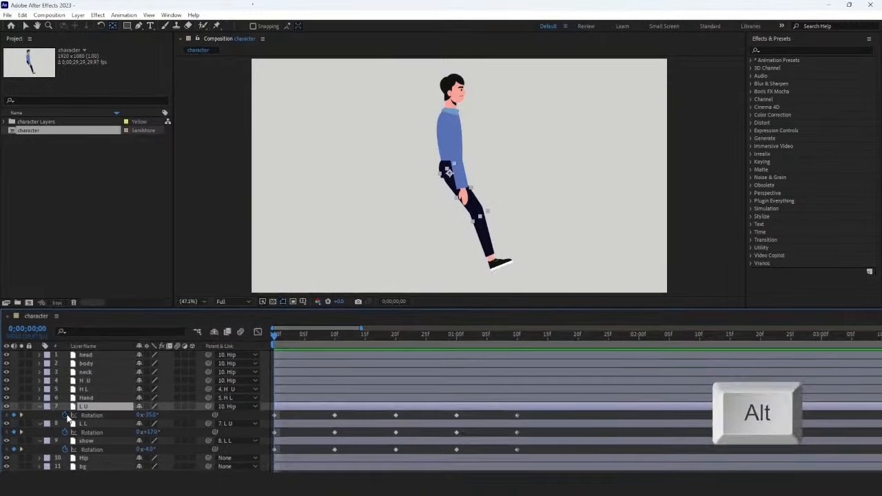
alt+click(66, 414)
click(173, 423)
mouse_move(208, 361)
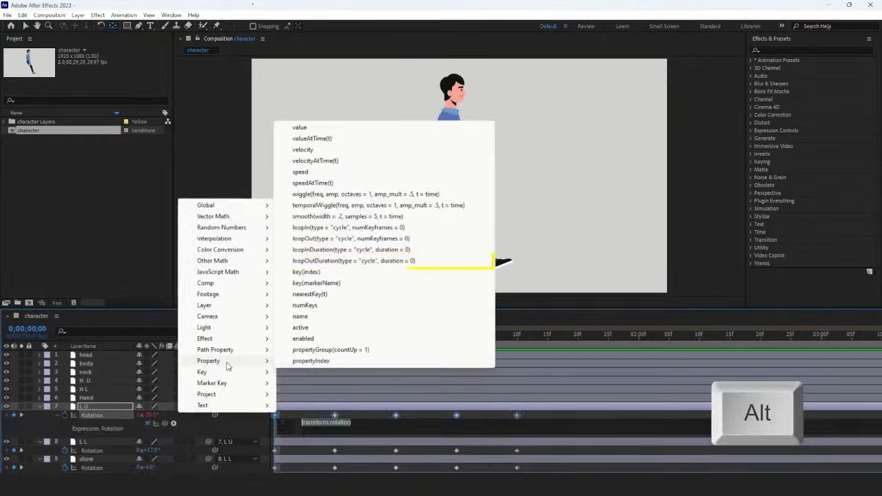
click(386, 260)
scroll(111, 420, down, 1)
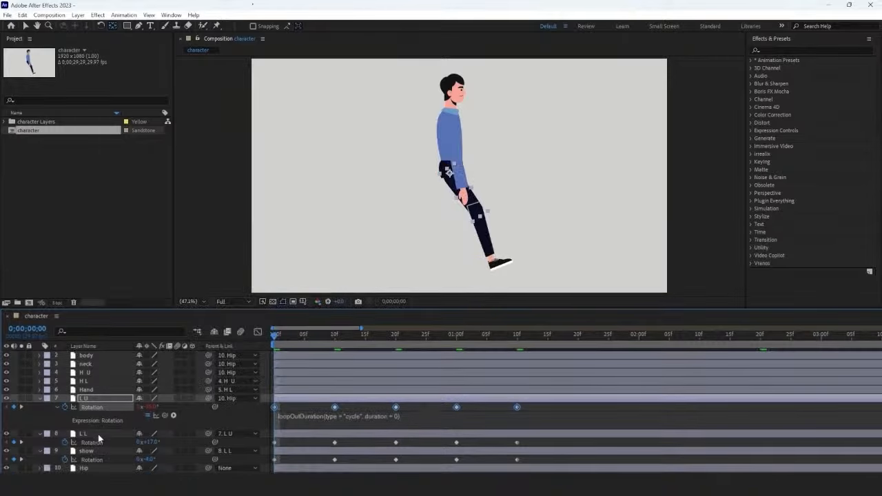
Step: Loop L L's Rotation with the expression loopOutDuration(type = "cycle", duration = 0)
click(100, 433)
alt+click(65, 442)
click(173, 450)
mouse_move(208, 387)
click(352, 287)
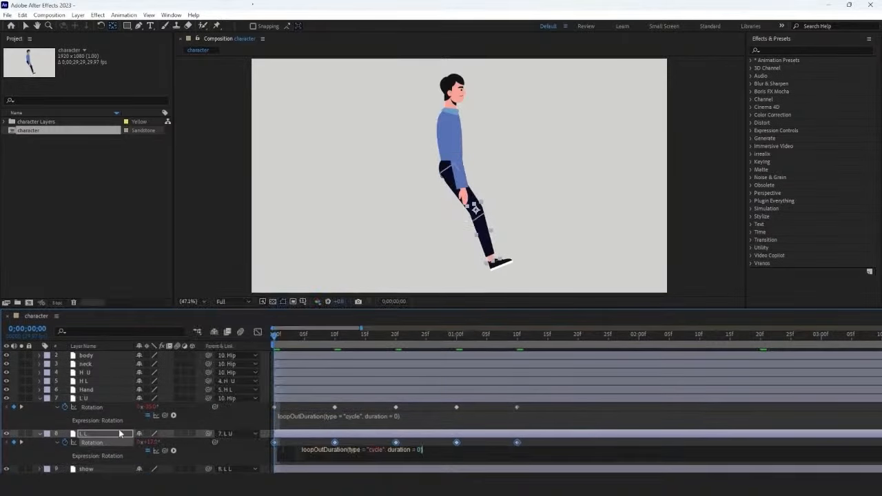
scroll(110, 421, down, 1)
Step: Apply loopOutDuration(type = "cycle", duration = 0) to show's Rotation and preview the looping leg
click(99, 450)
alt+click(65, 460)
click(173, 468)
mouse_move(225, 410)
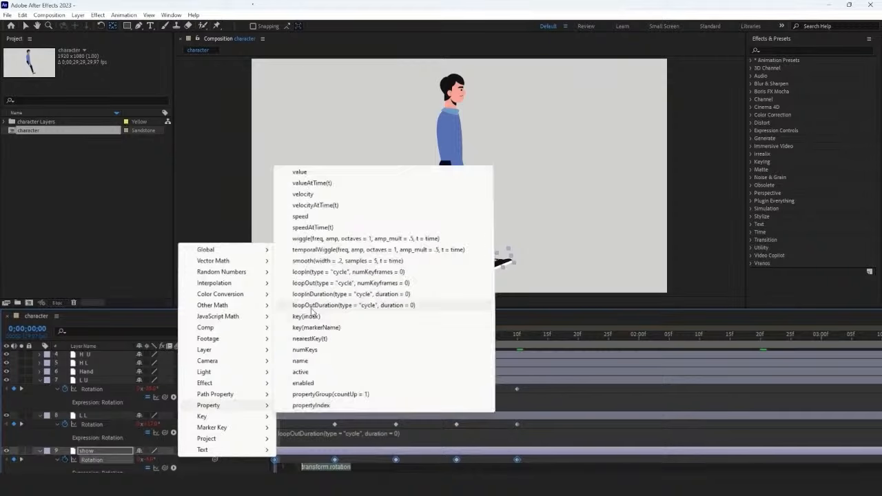
click(386, 306)
key(space)
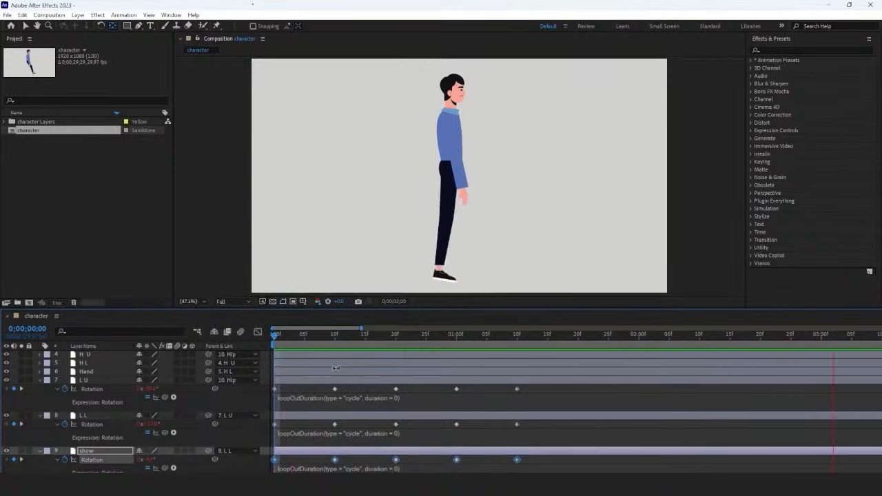
Step: Duplicate the L U, L L and show layers and move the copies together directly above Hip
click(119, 384)
shift+click(102, 450)
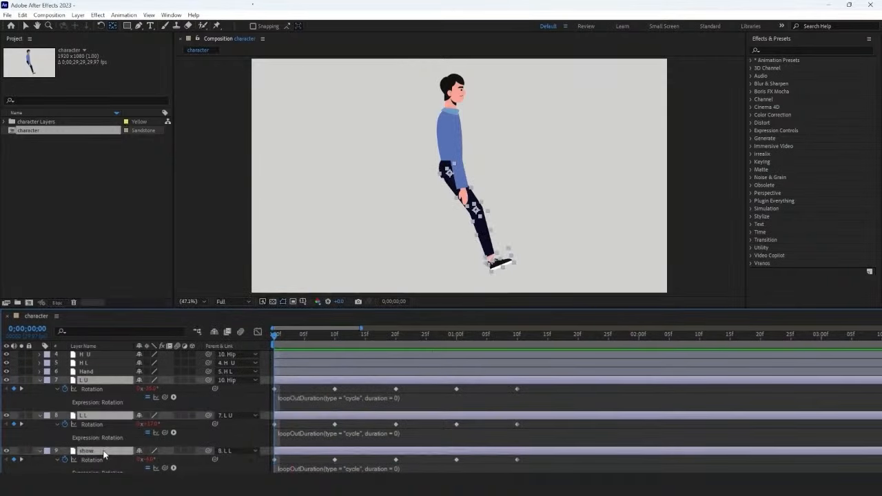
key(u)
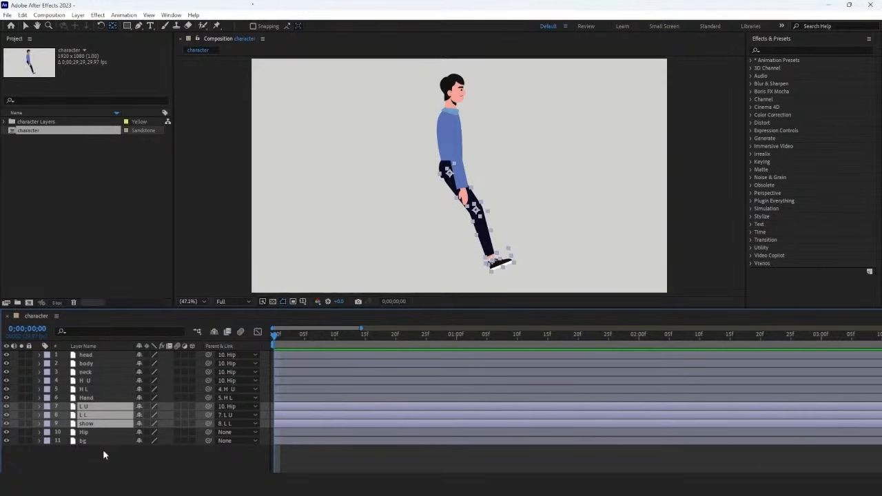
key(ctrl+d)
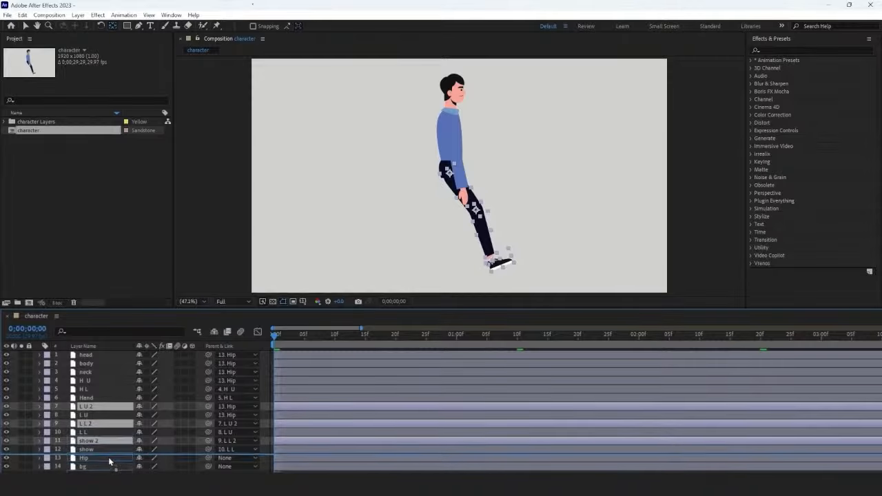
drag(109, 461, 109, 461)
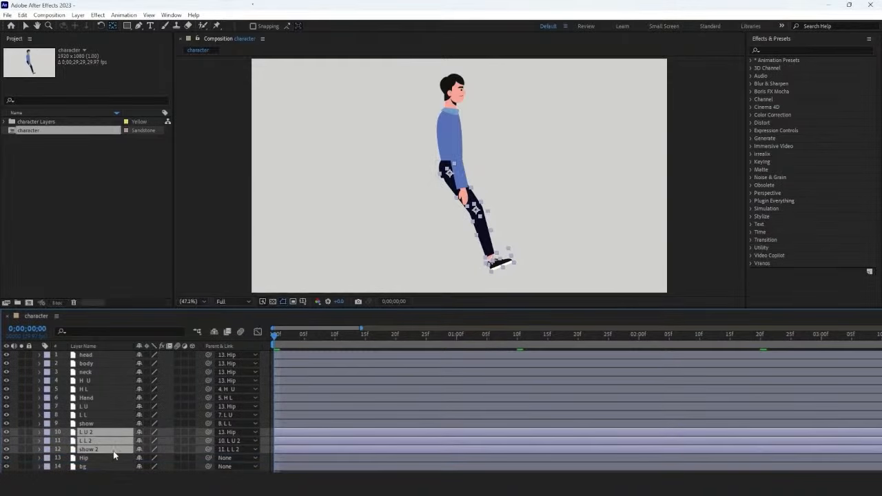
Step: Shift the duplicated leg layers about 20 frames earlier so the second leg starts swung backward, and preview the walk
key(u)
drag(438, 432, 321, 426)
key(u)
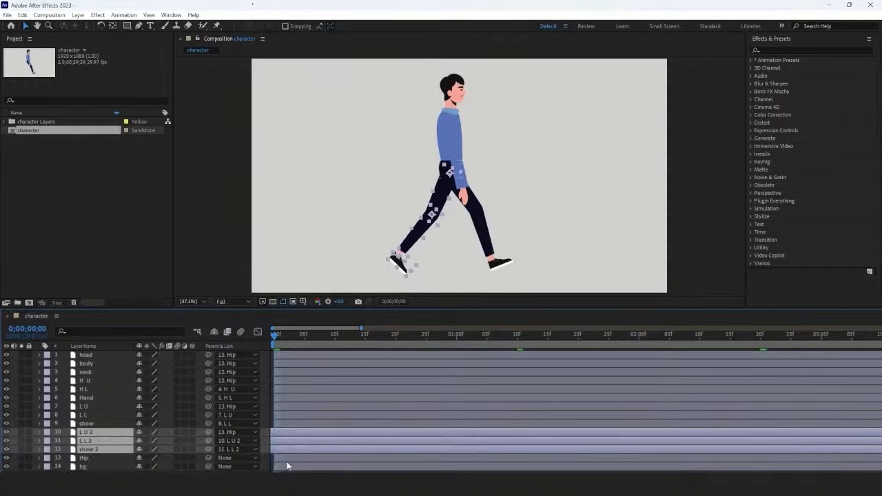
click(290, 479)
key(space)
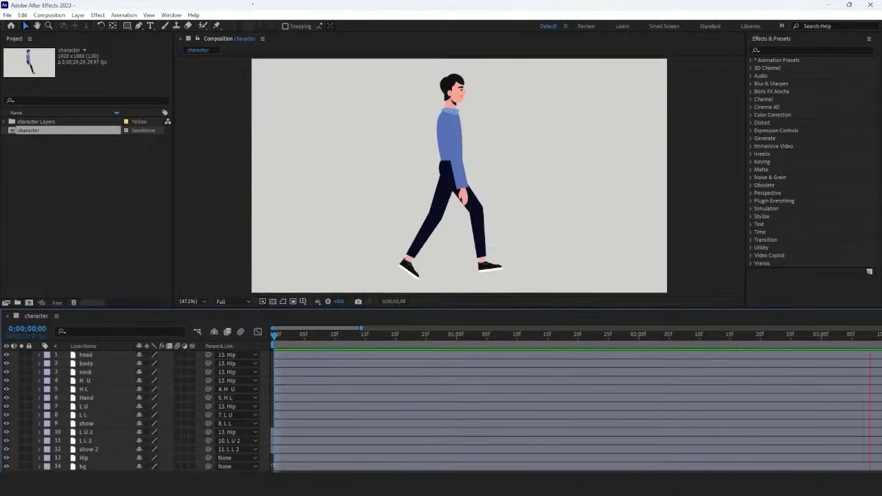
key(space)
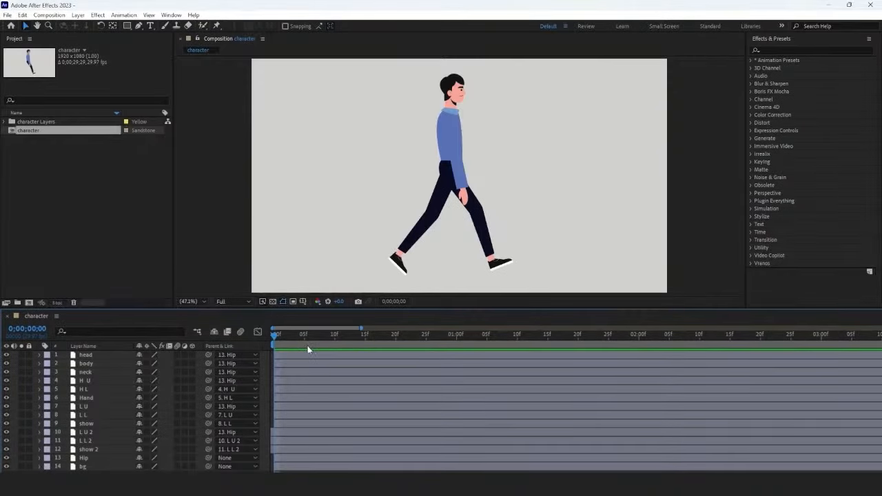
Step: Keyframe the rotation of H U, H L and Hand at frame 10, and set them to -17°, -10° and -12° at frame 0
click(116, 379)
key(r)
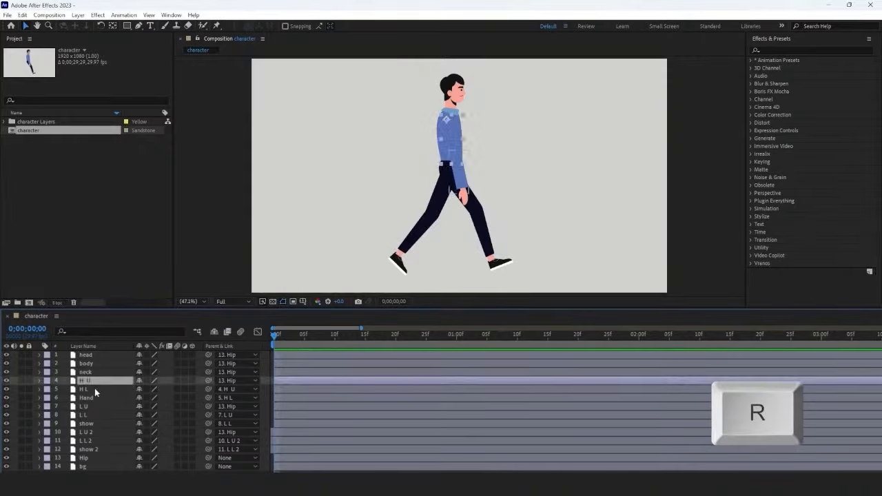
shift+click(97, 398)
key(r)
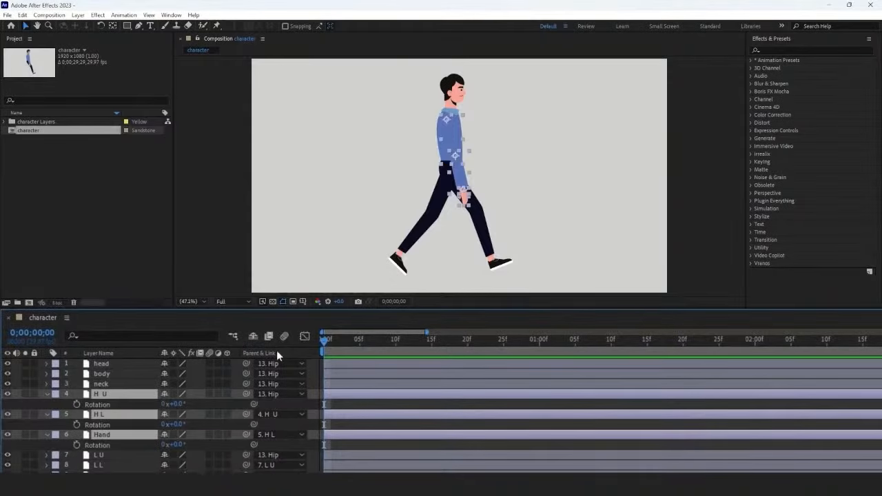
click(395, 341)
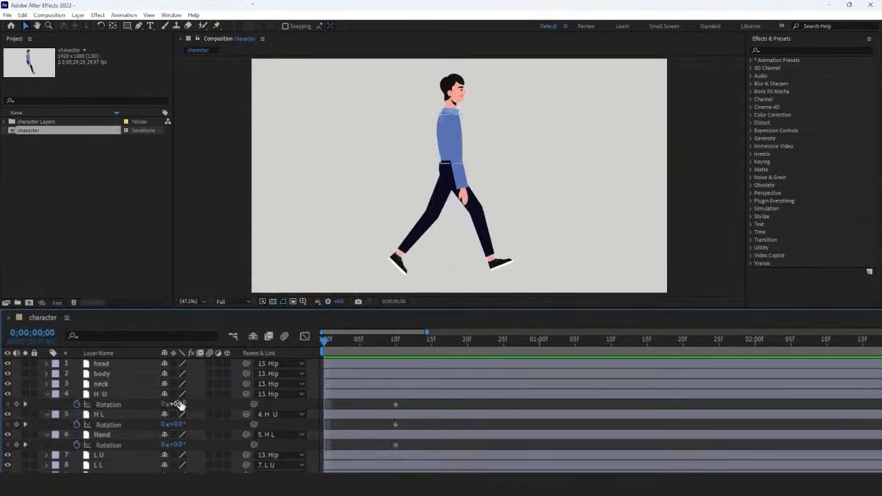
drag(180, 405, 173, 446)
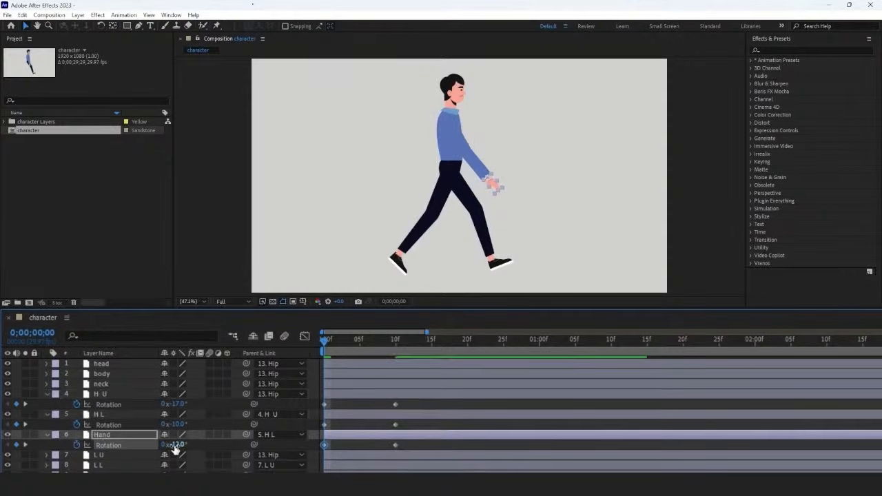
Step: At frame 20, keyframe new rotations for H U, H L and Hand to swing the arm backward, with H U at 30°
drag(322, 341, 468, 360)
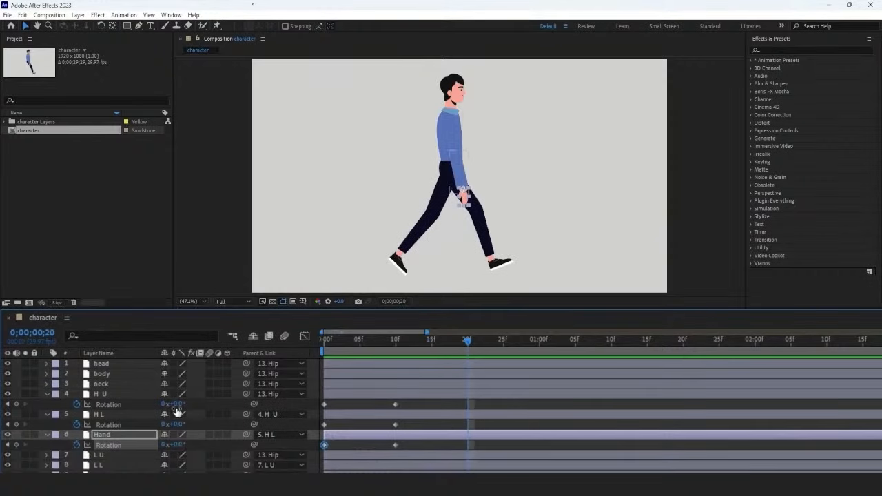
drag(174, 404, 185, 443)
key(space)
Step: Add Rotation keyframes for H U, H L and Hand at 0;00;01;00 and 0;00;01;10, returning the arm to its starting pose
drag(468, 341, 539, 343)
key(space)
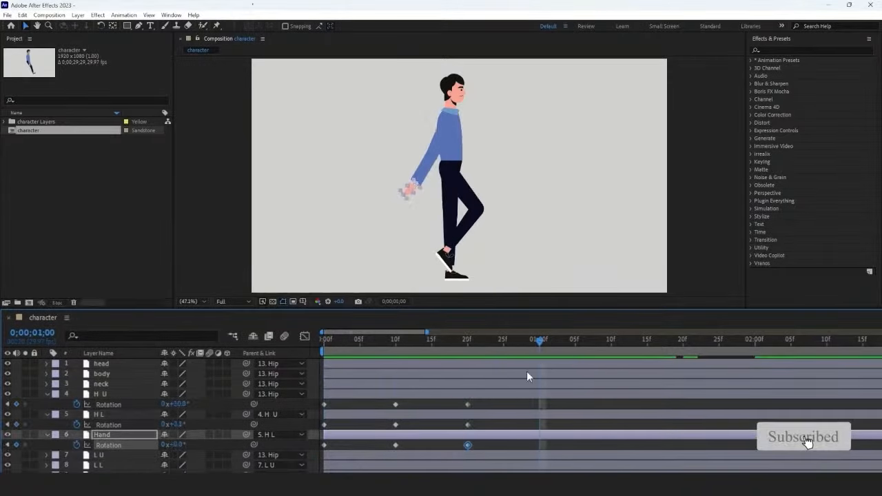
drag(184, 406, 174, 414)
key(space)
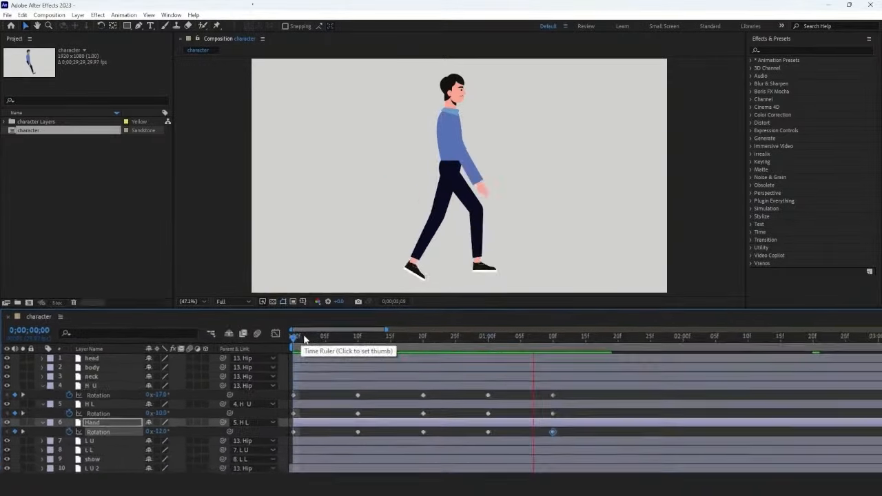
Step: Add the expression loopOutDuration(type = "cycle", duration = 0) to H U's Rotation
alt+click(64, 389)
click(173, 398)
mouse_move(207, 333)
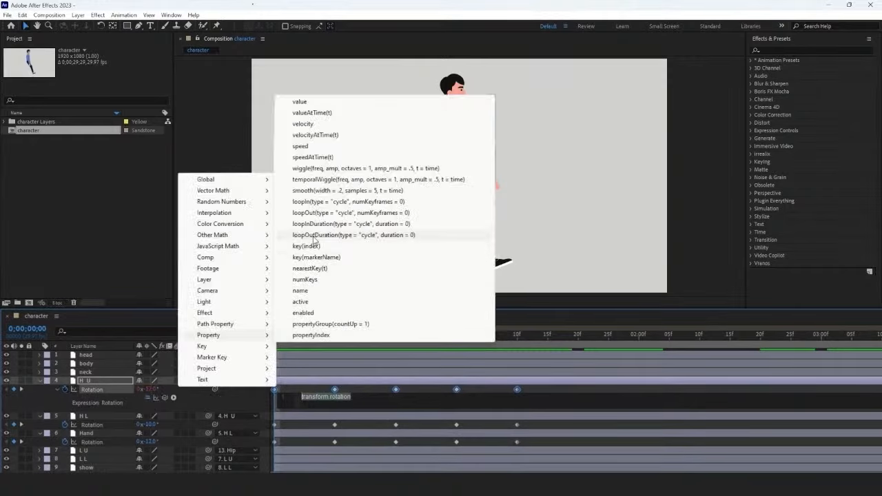
click(330, 235)
Step: Loop H L's Rotation with the expression loopOutDuration(type = "cycle", duration = 0)
alt+click(65, 424)
click(173, 432)
mouse_move(207, 419)
click(331, 273)
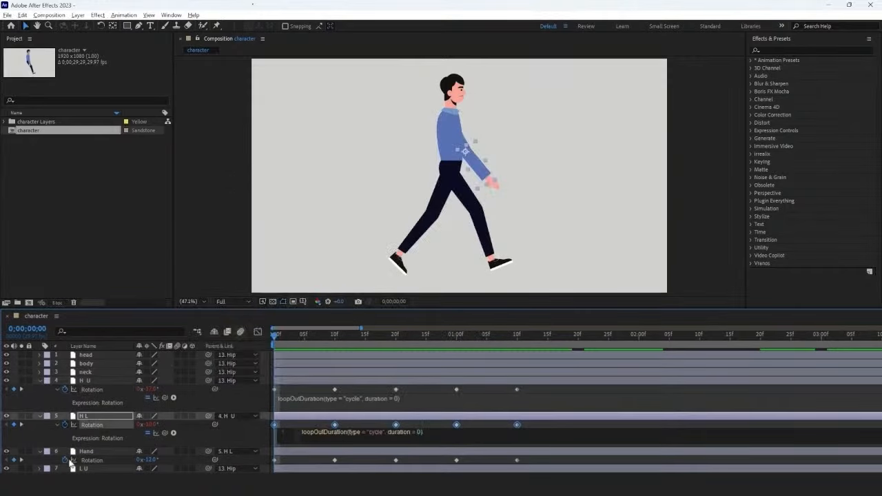
Step: Apply loopOutDuration(type = "cycle", duration = 0) to Hand's Rotation and preview the arm swing
alt+click(65, 460)
click(175, 468)
mouse_move(207, 443)
click(331, 307)
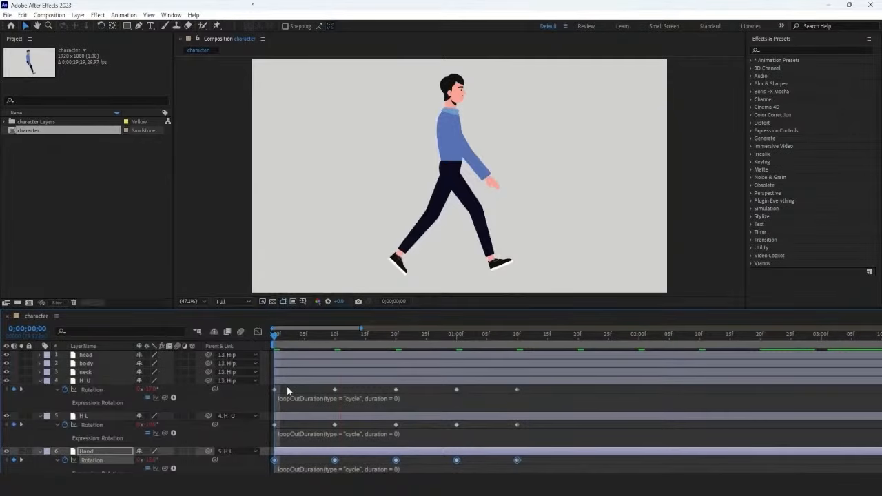
key(space)
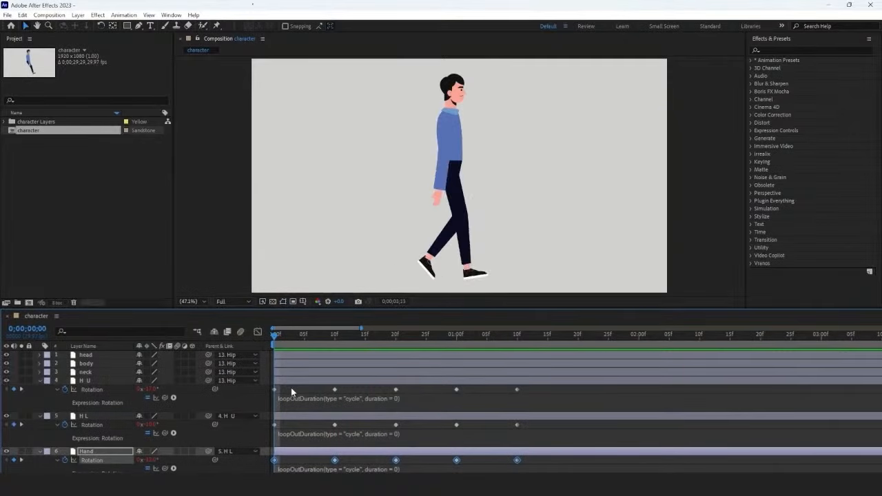
key(space)
Step: Duplicate the H U, H L and Hand layers and move the copies between Hip and bg
click(103, 381)
shift+click(97, 449)
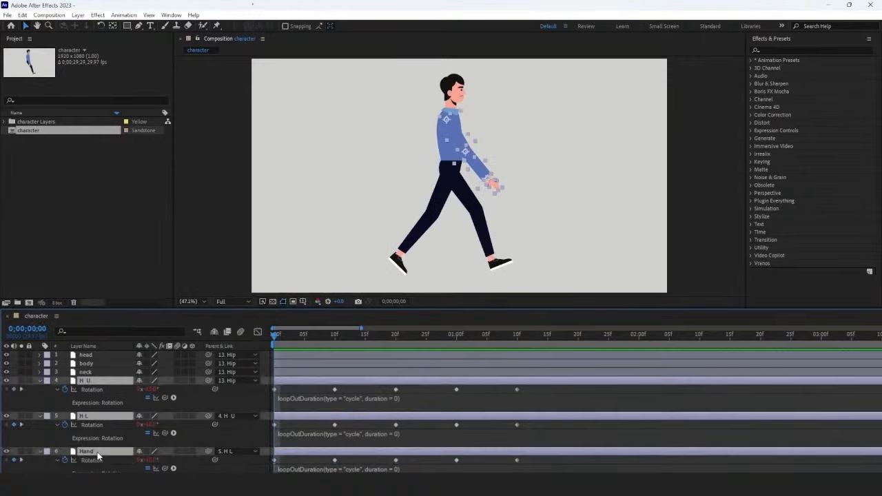
key(u)
key(ctrl+d)
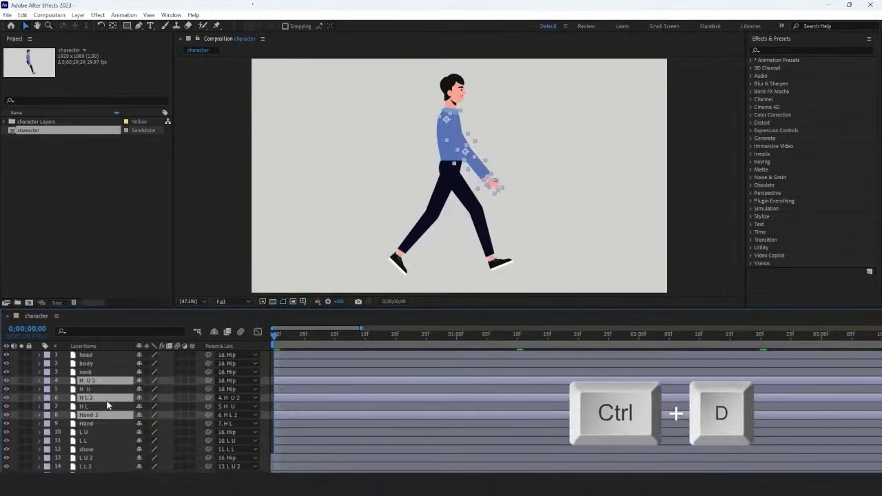
drag(106, 403, 97, 469)
Step: Shift the duplicated arm layers 20 frames earlier so the second arm swings opposite, and preview the full walk cycle
key(u)
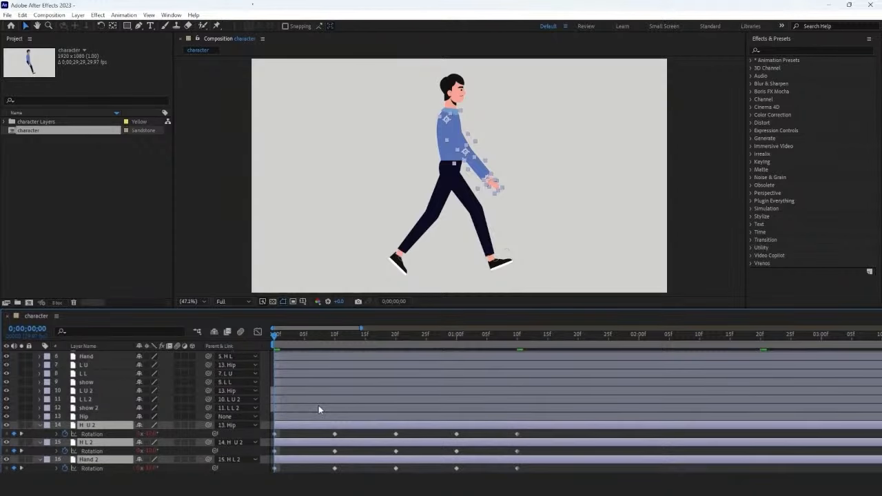
drag(370, 429, 283, 432)
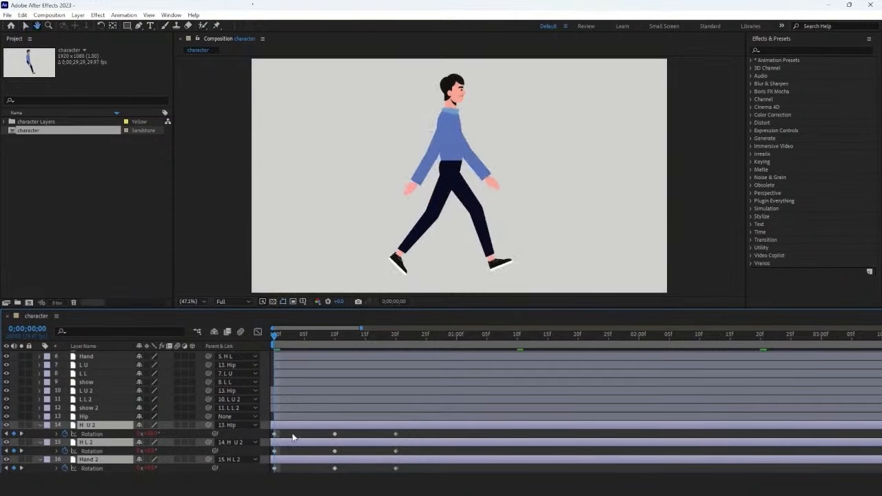
key(space)
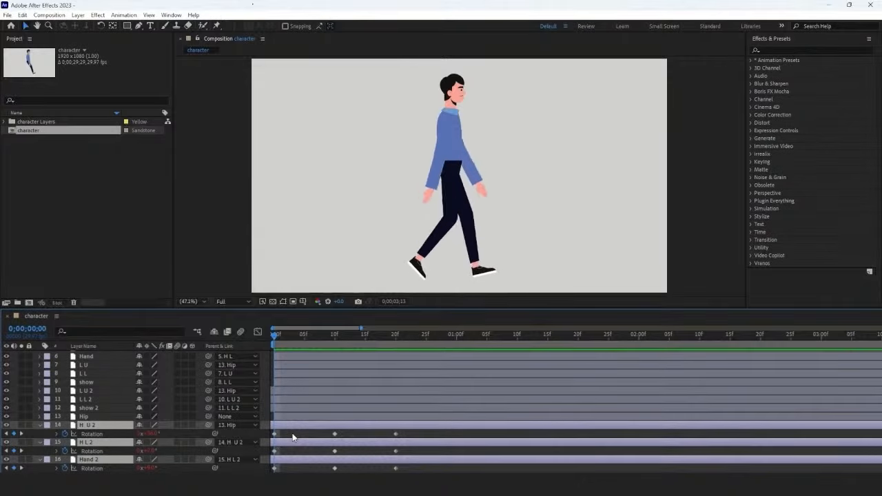
key(space)
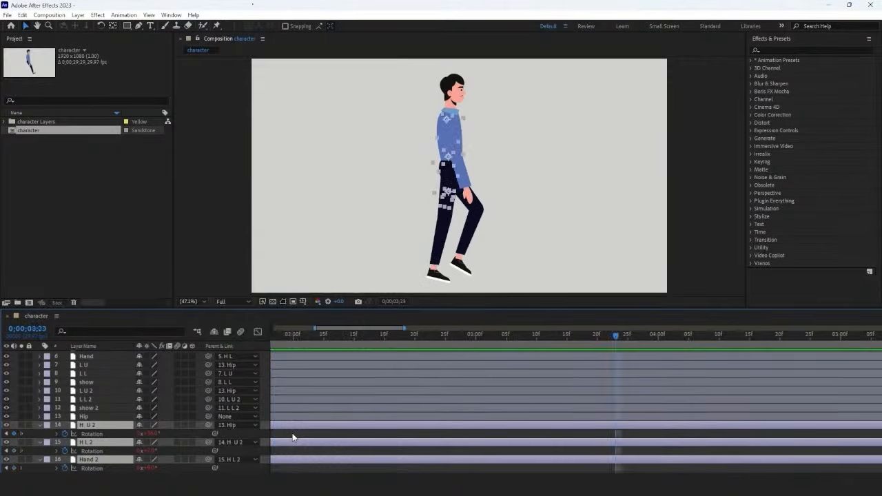
key(Home)
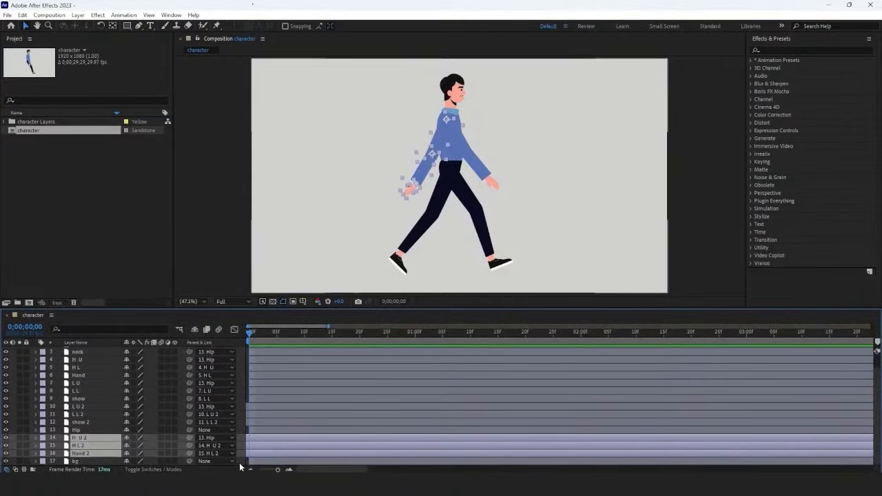
click(239, 467)
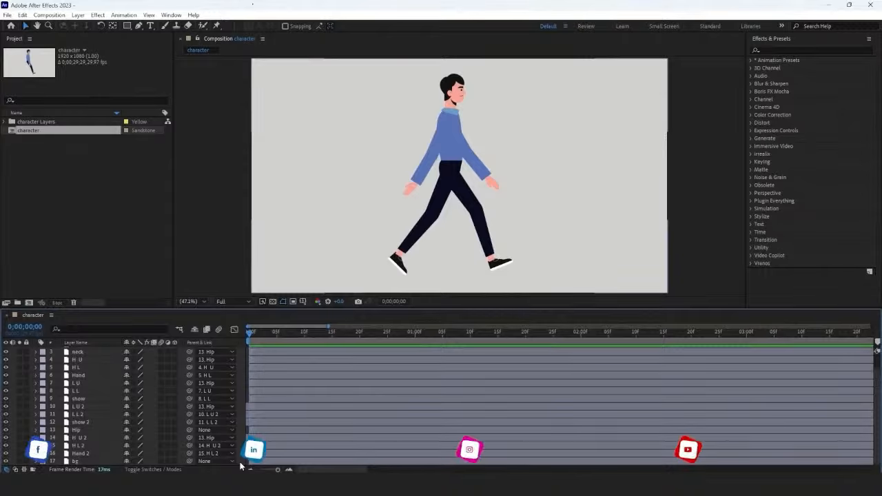
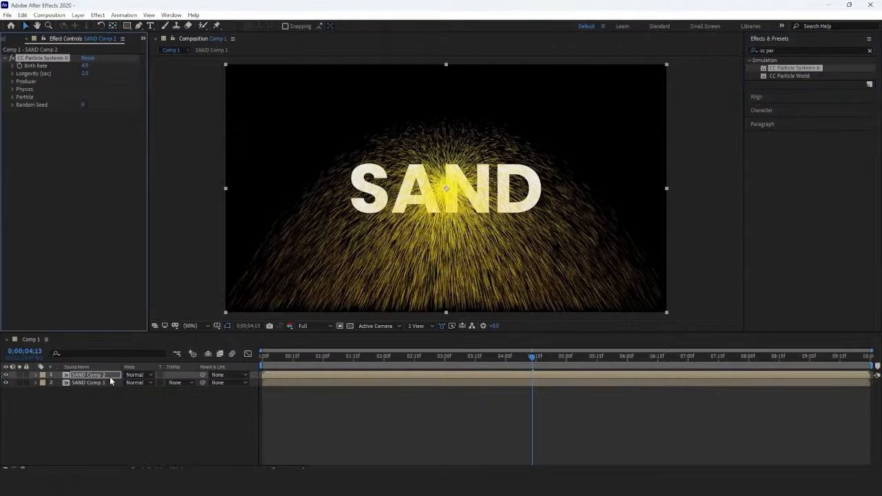
Step: Set the CC Particle Systems II physics Animation to Direction and Velocity to 0.5 on SAND Comp 2
click(20, 120)
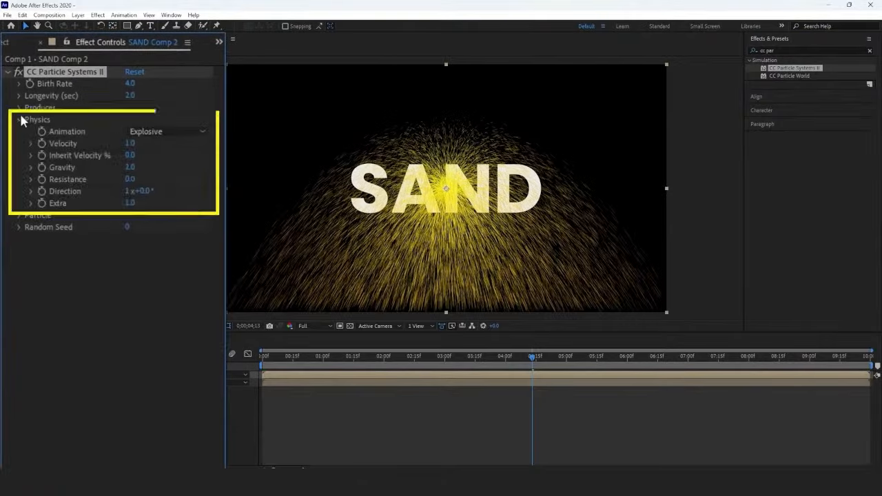
click(146, 131)
click(169, 246)
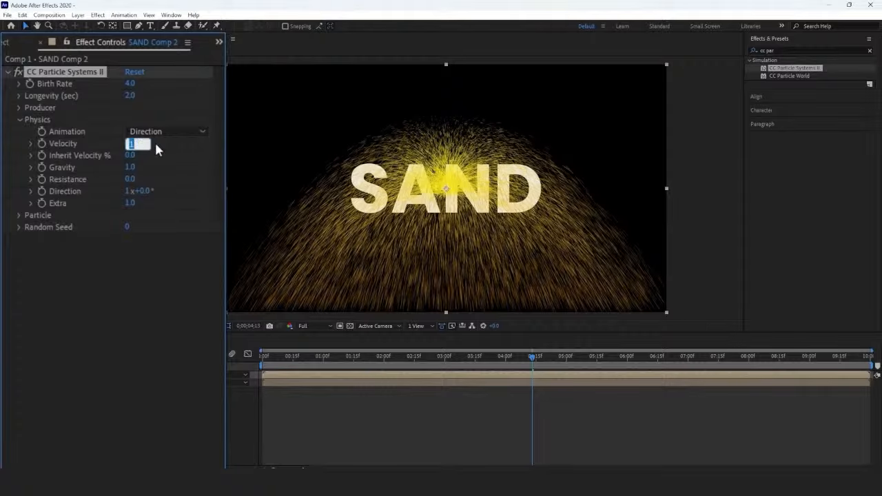
text(0.5)
key(Return)
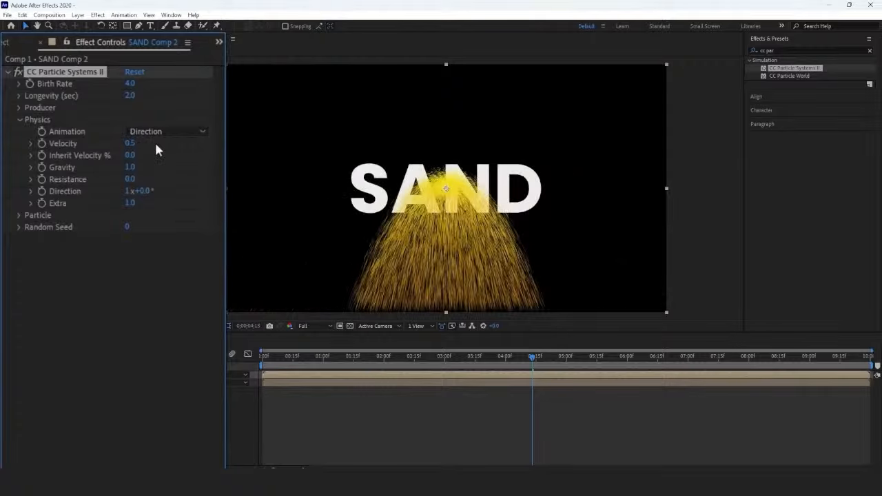
Step: Set the particle physics Direction to 1x+90°, Gravity to -0.2 and Extra to 0
click(145, 191)
text(90)
key(Return)
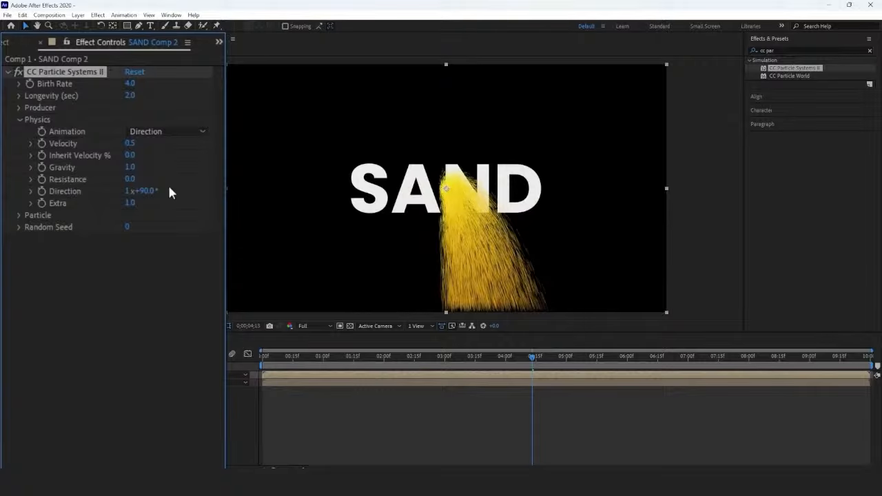
click(131, 167)
text(-0.2)
key(Return)
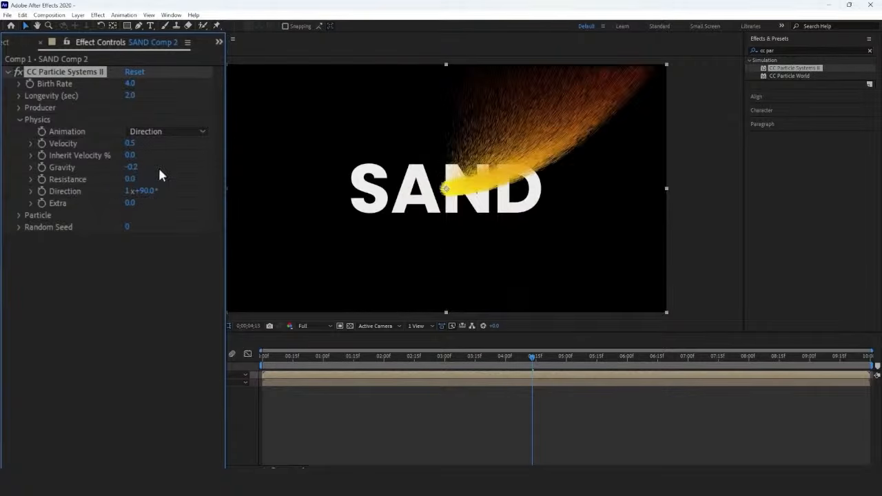
Step: Set the particle producer's Radius X to 4 and Radius Y to 15
click(19, 107)
click(130, 131)
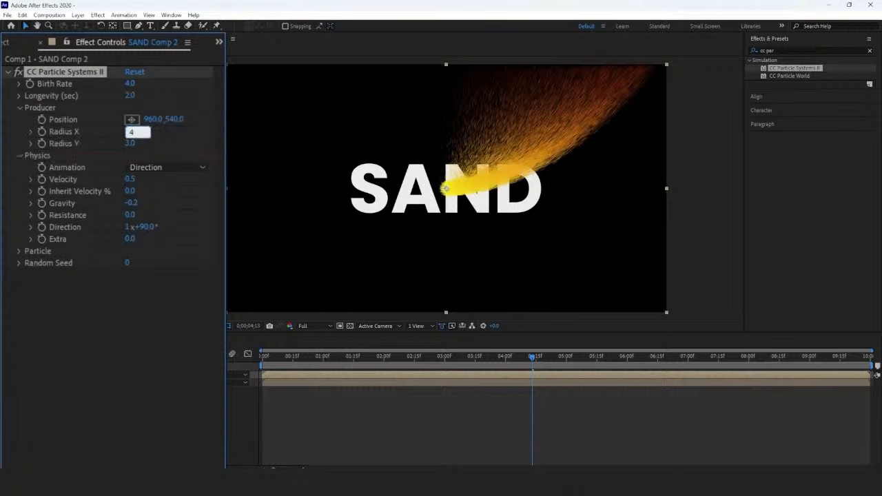
key(Return)
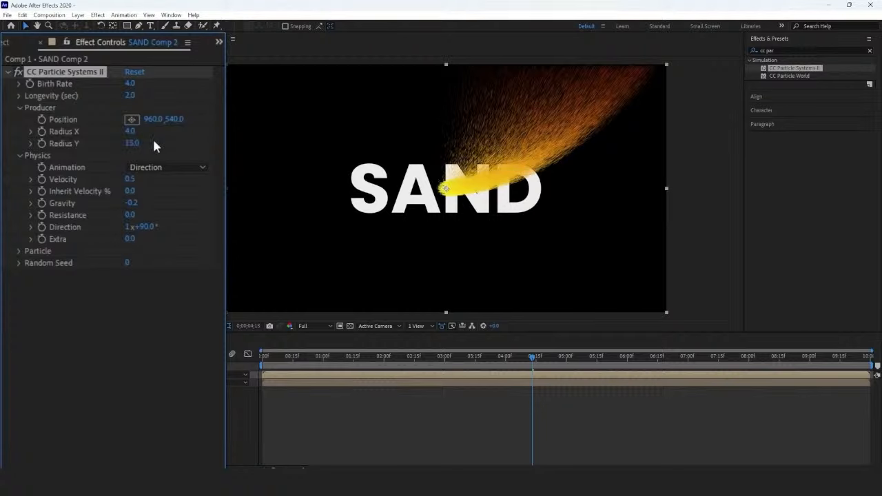
key(Return)
Step: Keyframe the particle producer's Position at 0 s with an X value of 1920
drag(534, 357, 254, 359)
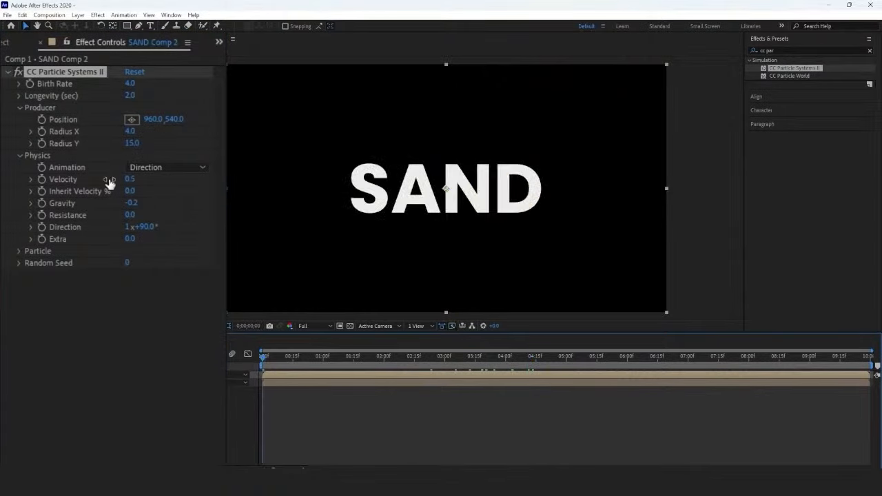
click(44, 125)
click(147, 122)
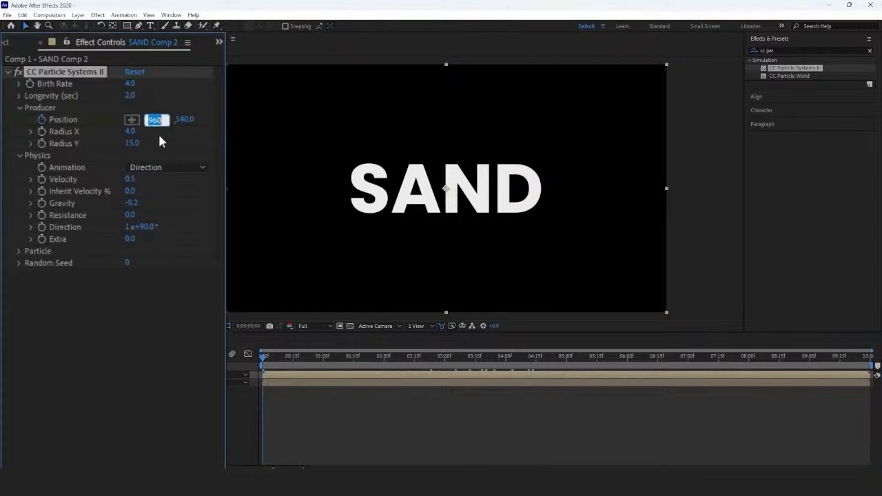
text(1920)
key(Return)
Step: Add a producer Position keyframe at 4 s with the X value set to 0
drag(263, 360, 505, 365)
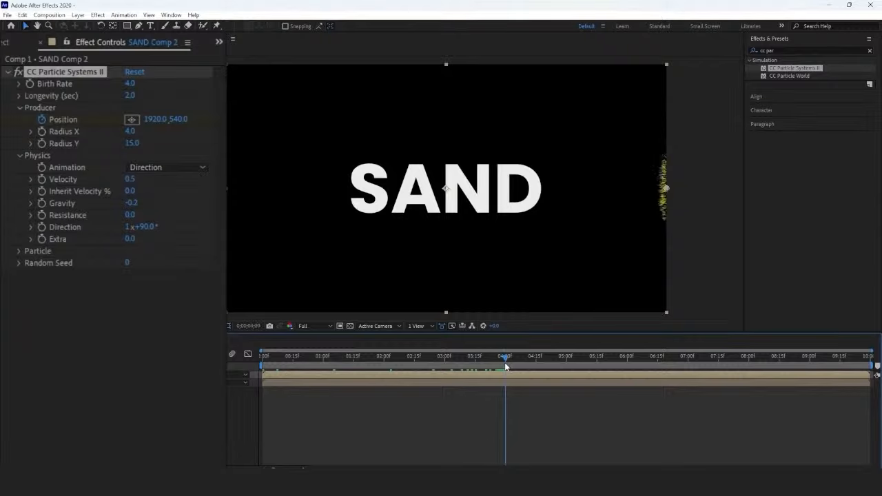
click(162, 122)
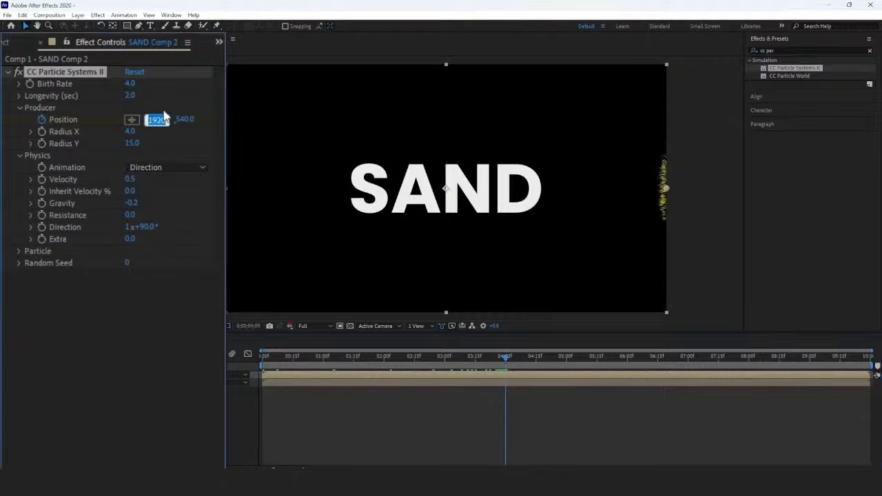
text(0)
key(Return)
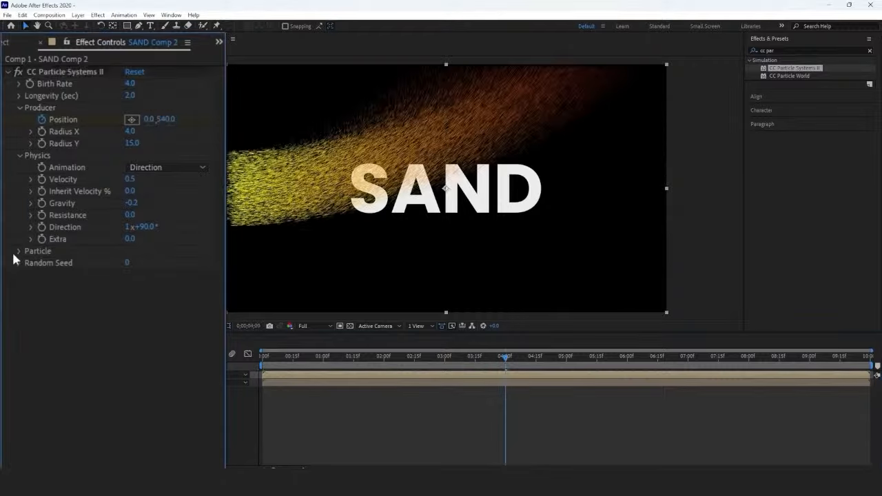
Step: Change the particles' Birth Color to white
click(17, 251)
click(128, 358)
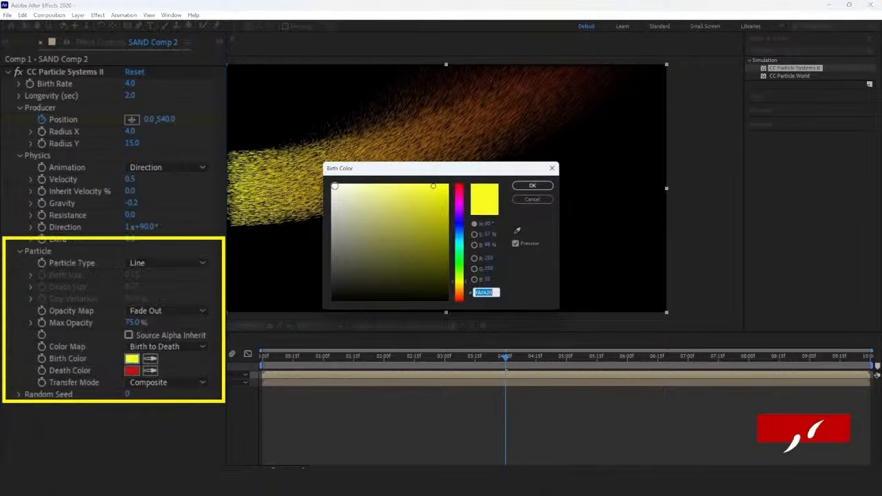
click(332, 184)
click(532, 185)
Step: Change the particles' Death Color to near-black and enable Source Alpha Inherit
click(135, 371)
click(332, 300)
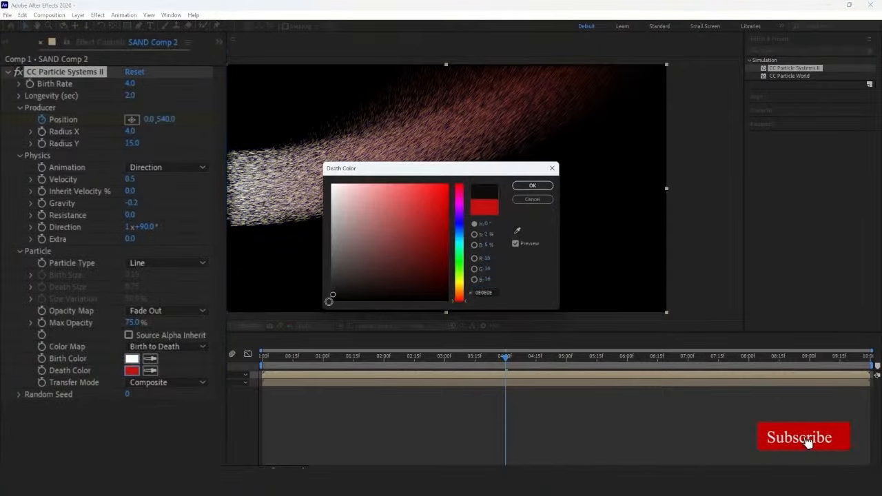
click(532, 186)
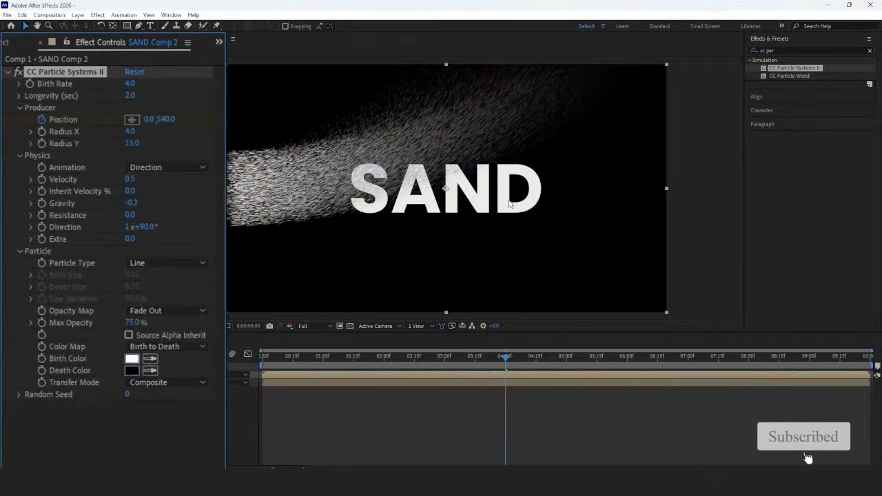
click(128, 335)
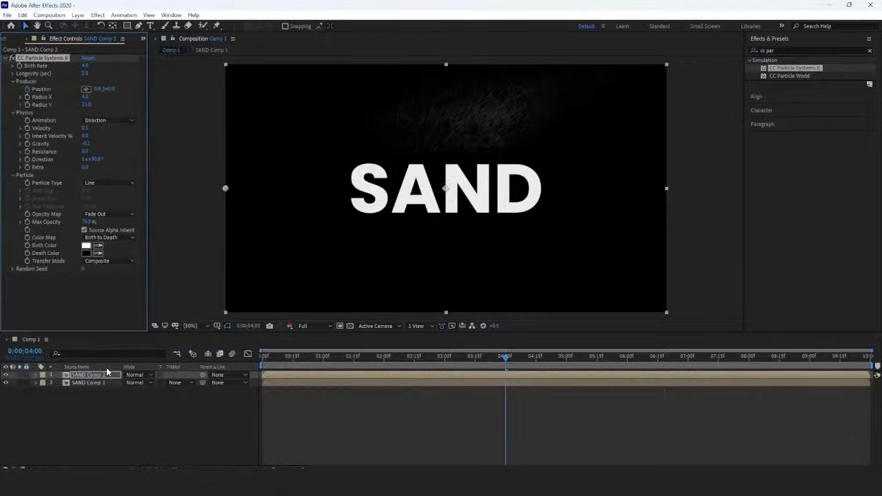
Step: Create a comp-sized white solid and place it between SAND Comp 2 and SAND Comp 1
right_click(142, 376)
mouse_move(276, 247)
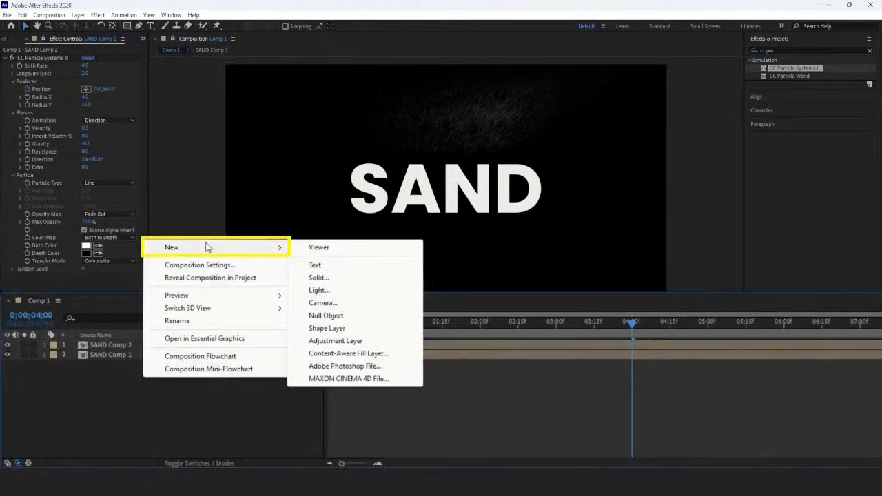
click(319, 277)
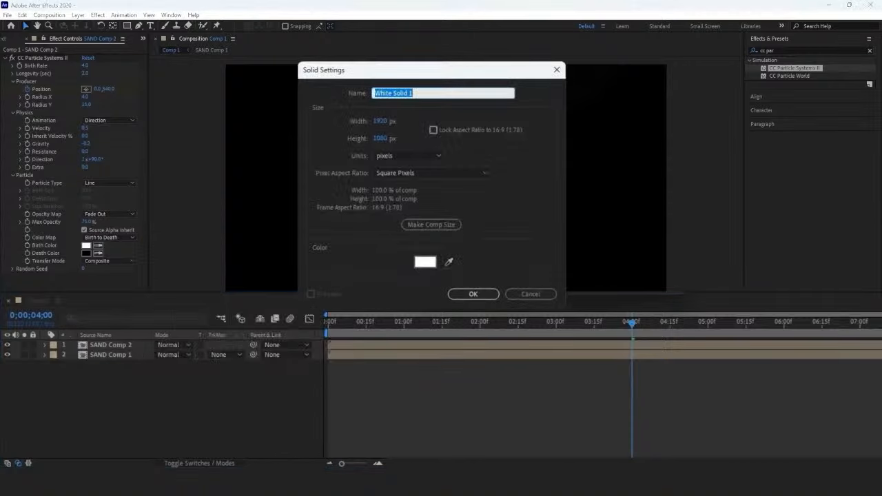
click(467, 295)
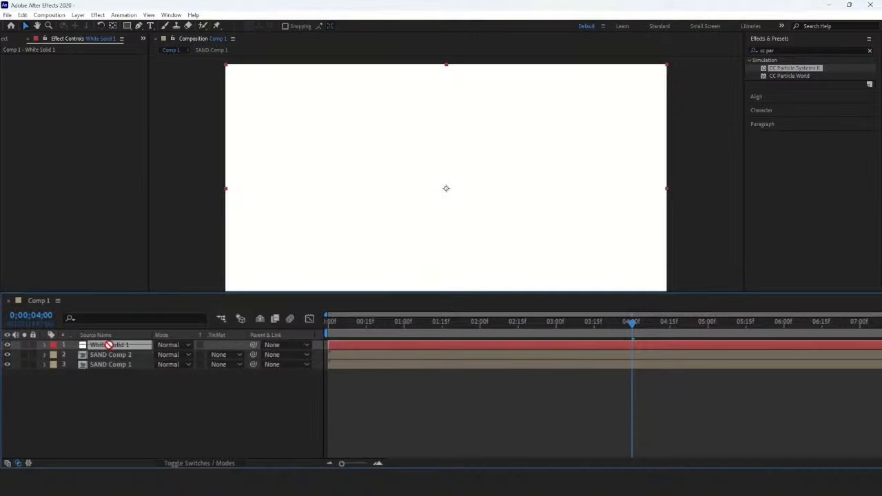
mouse_move(109, 344)
mouse_down()
mouse_move(113, 363)
mouse_move(110, 355)
mouse_up()
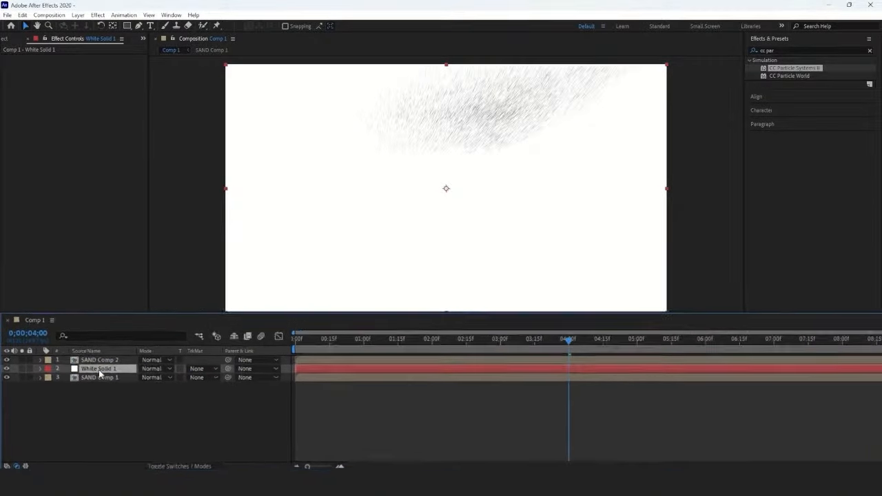
Step: Apply the Linear Wipe transition effect to White Solid 1 and set its Wipe Angle to -90°
click(779, 51)
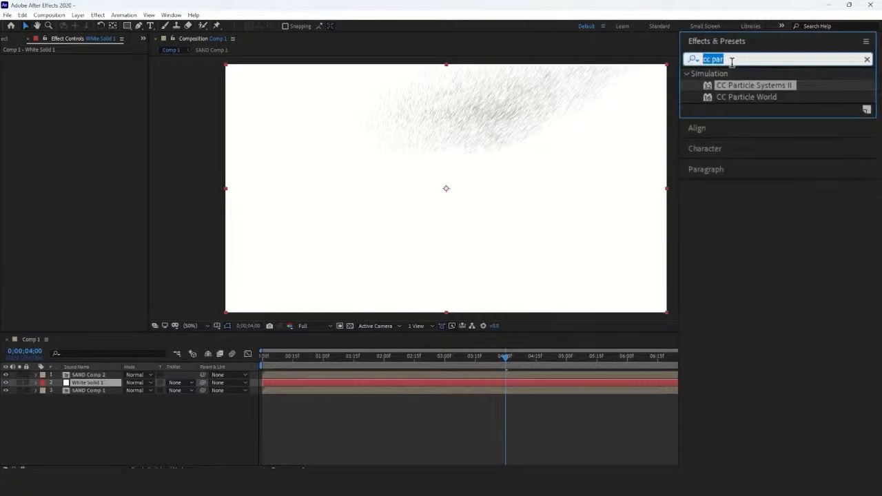
text(linear)
click(749, 144)
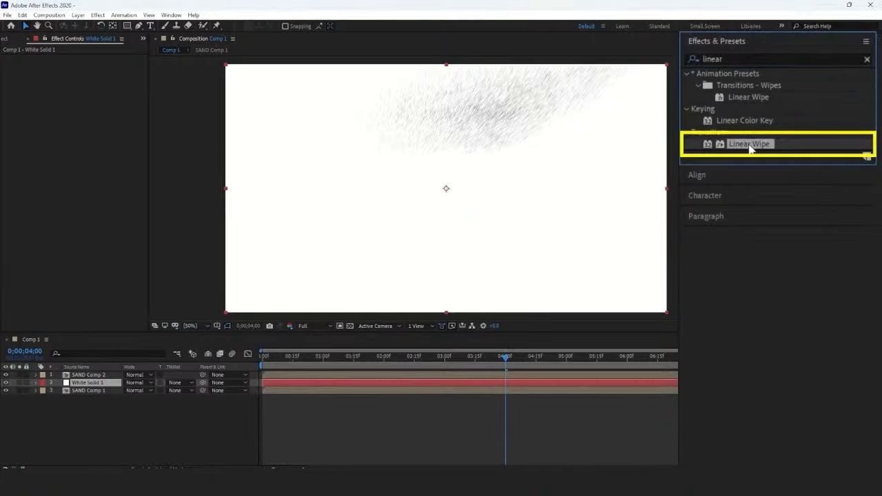
drag(750, 149, 100, 381)
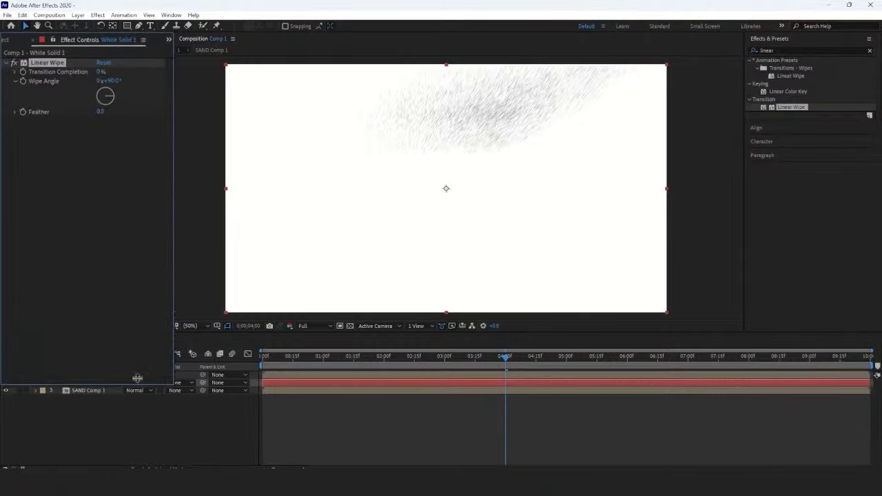
click(112, 81)
text(-9)
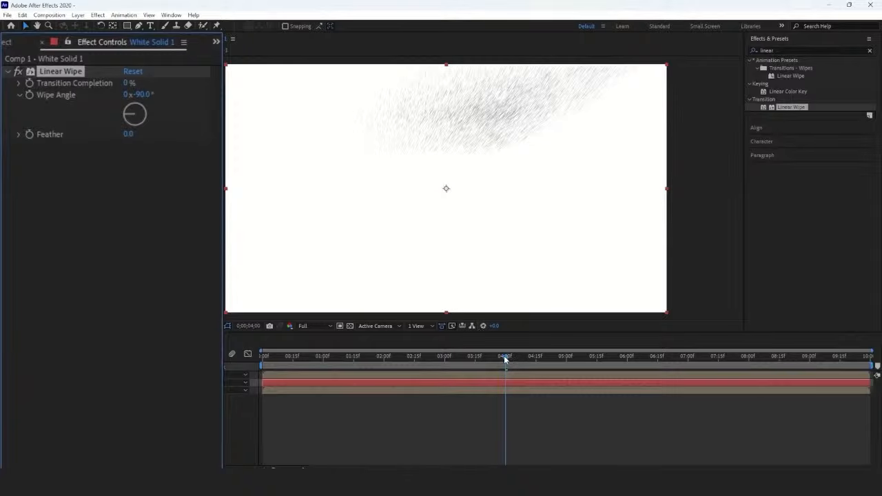
Step: Keyframe the Linear Wipe's Transition Completion at 0 s and reveal the Position keyframes of SAND Comp 2
drag(505, 359, 291, 363)
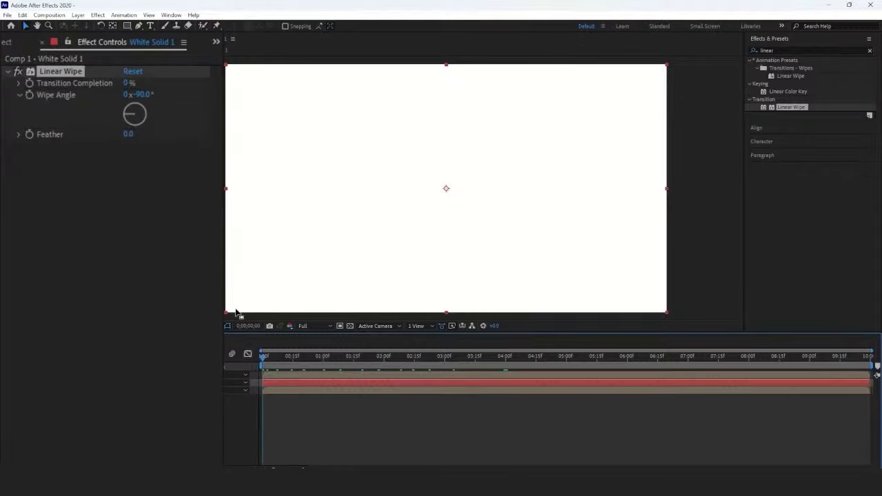
click(26, 80)
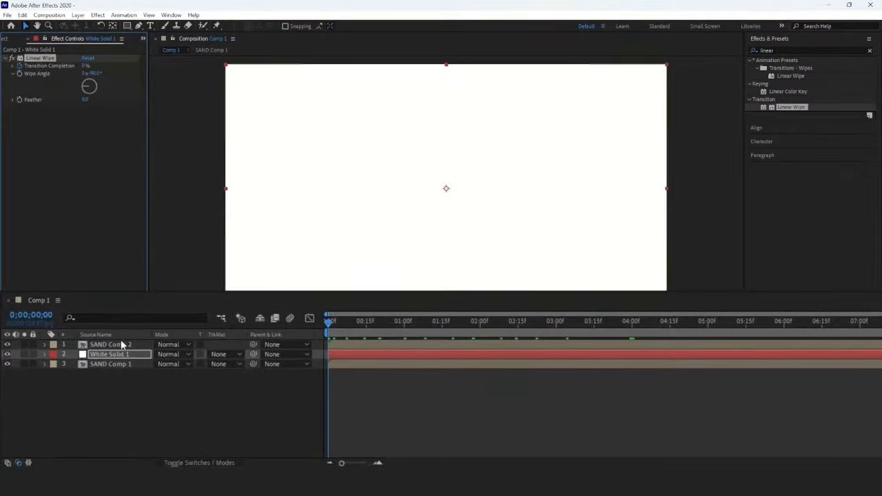
key(u)
click(122, 345)
key(u)
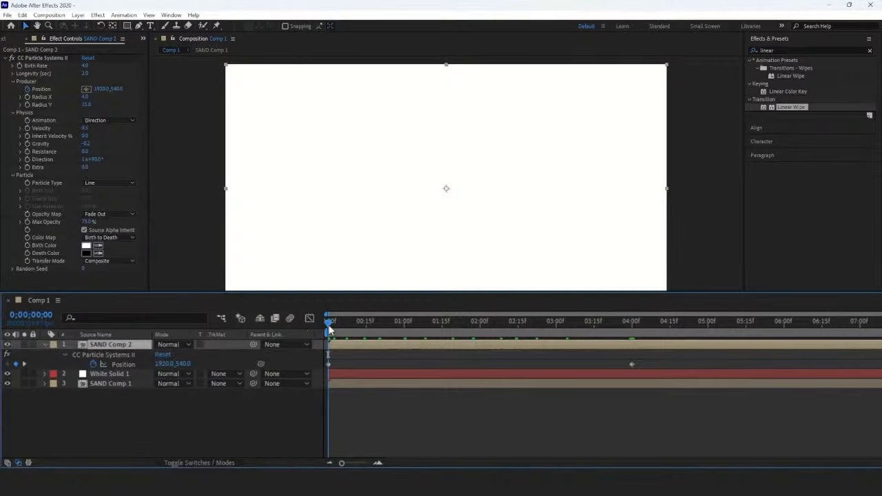
Step: Set White Solid 1's Transition Completion to 100% at 4 s, aligned with the last particle Position keyframe
drag(329, 331, 633, 331)
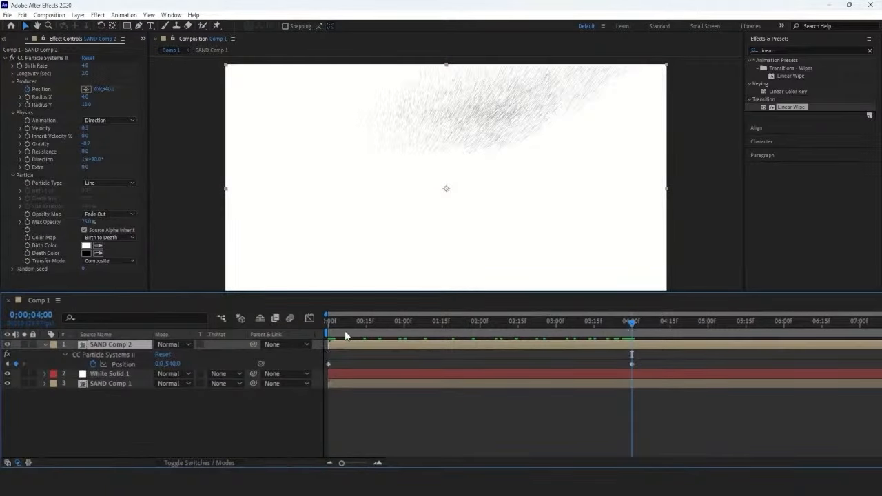
click(141, 373)
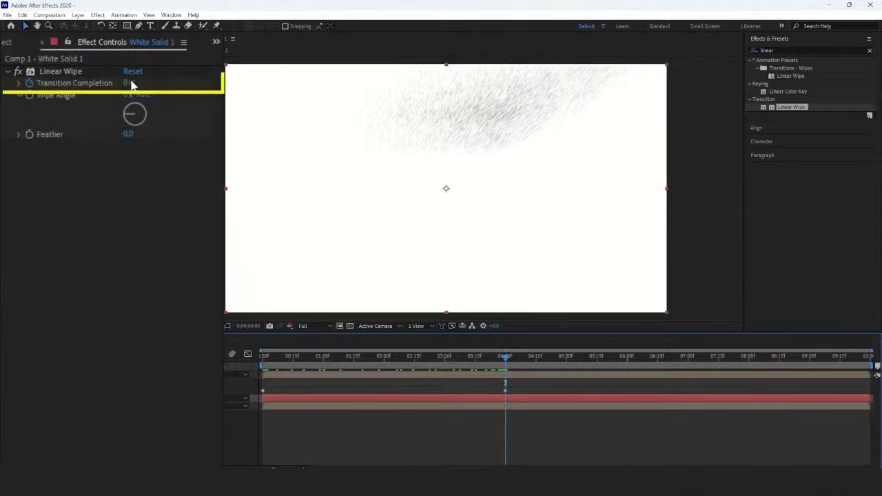
click(132, 83)
text(100)
key(Return)
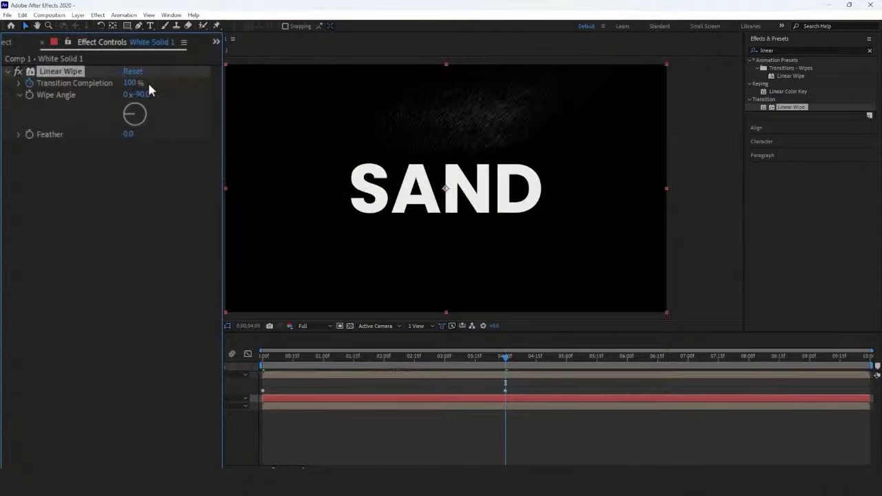
Step: Set the Linear Wipe's Feather to 30
click(134, 134)
text(30)
key(Return)
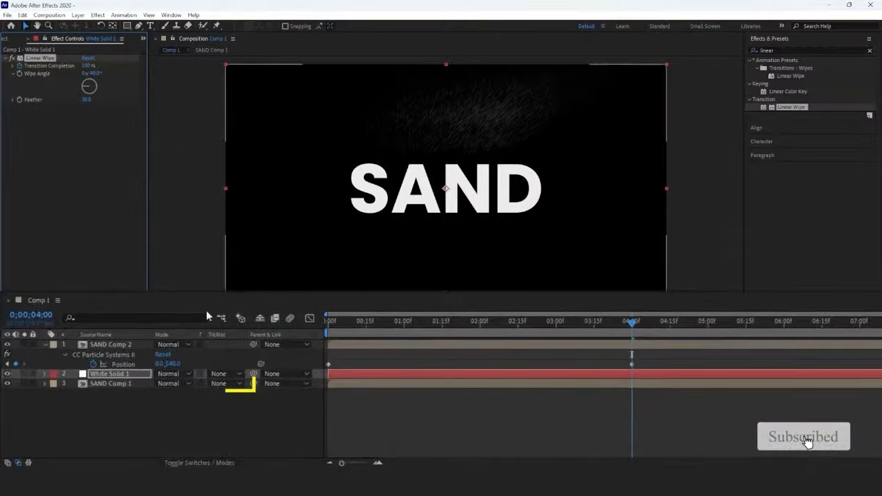
Step: Set SAND Comp 1's track matte to Luma so it uses White Solid 1, and preview from the start
click(227, 383)
click(251, 440)
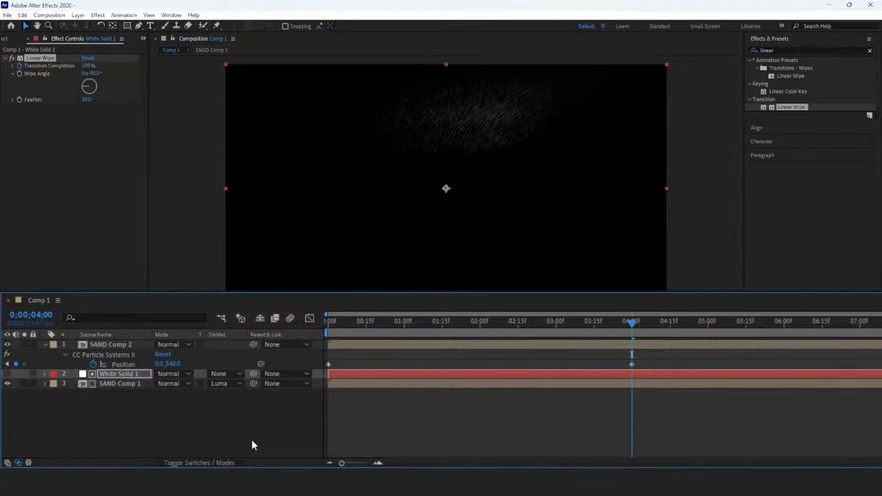
click(227, 461)
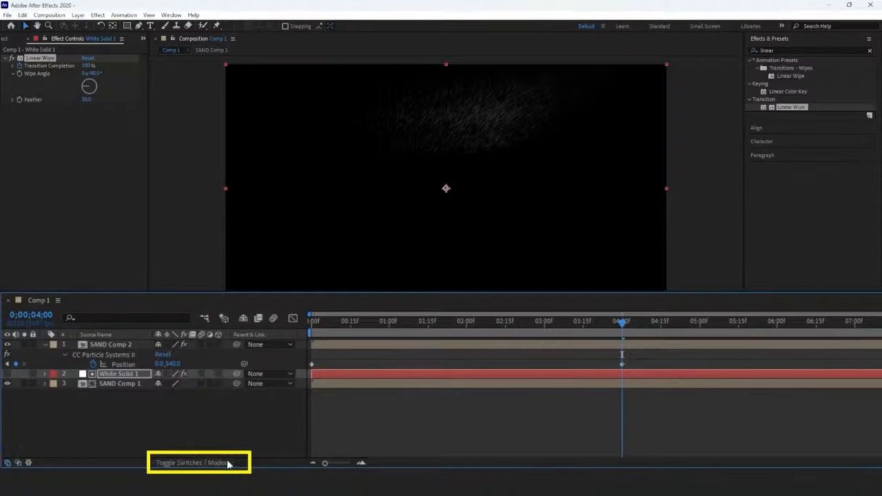
click(227, 462)
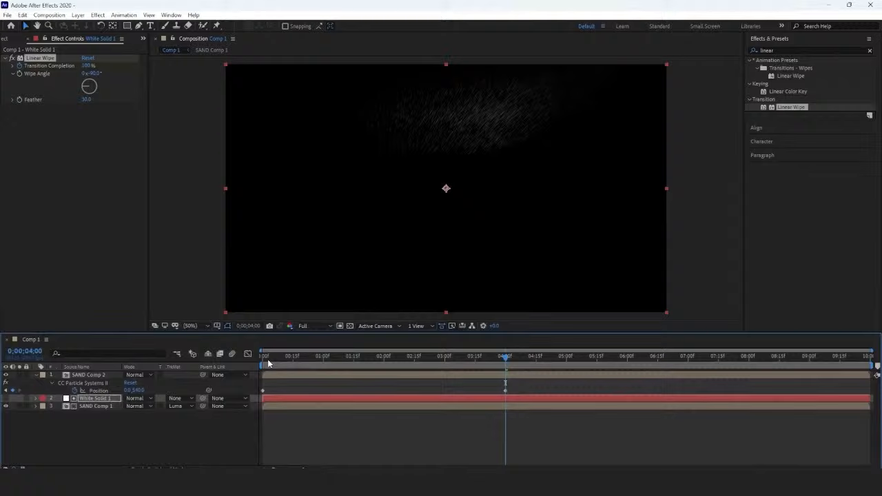
key(Home)
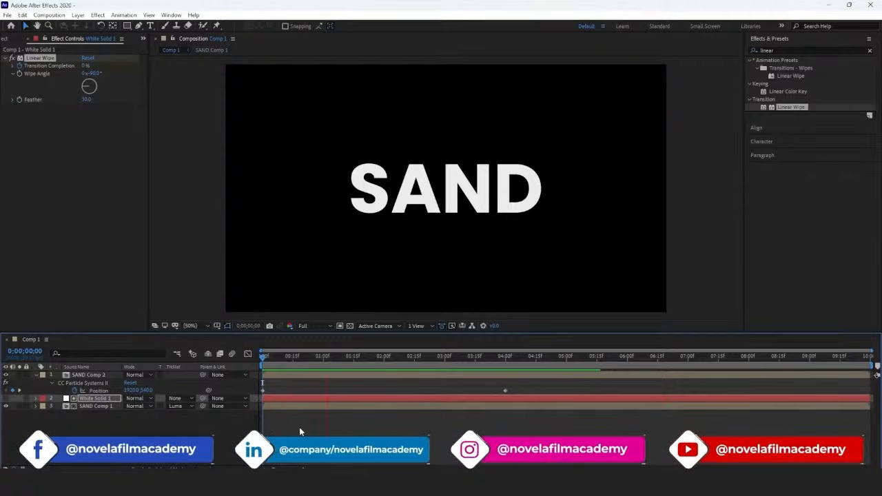
Step: Play back the sand disintegration animation in Comp 1 and stop the preview
key(space)
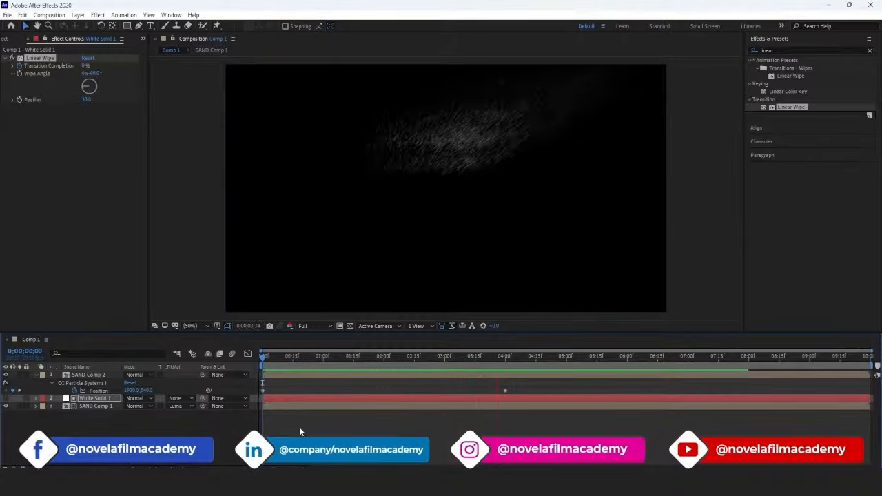
key(space)
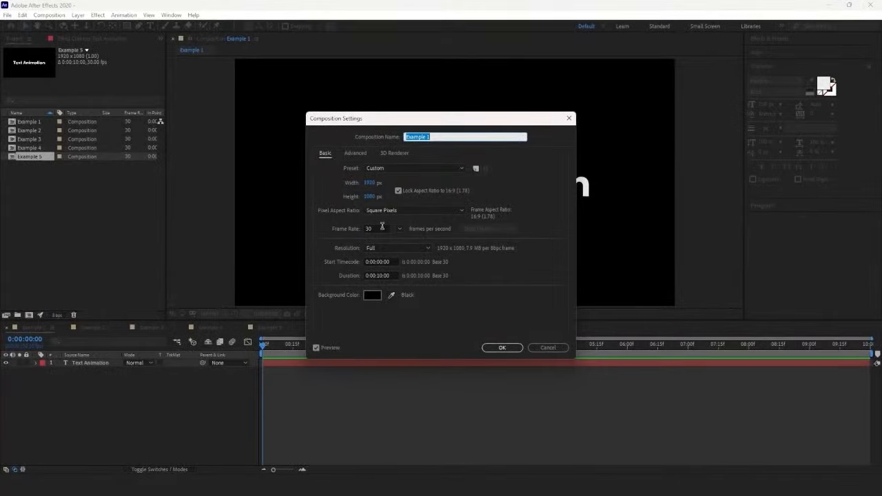
Step: Accept the Example 1 composition settings (1920 x 1080, 30 fps, 10 s) and centre the text horizontally in the composition
click(495, 348)
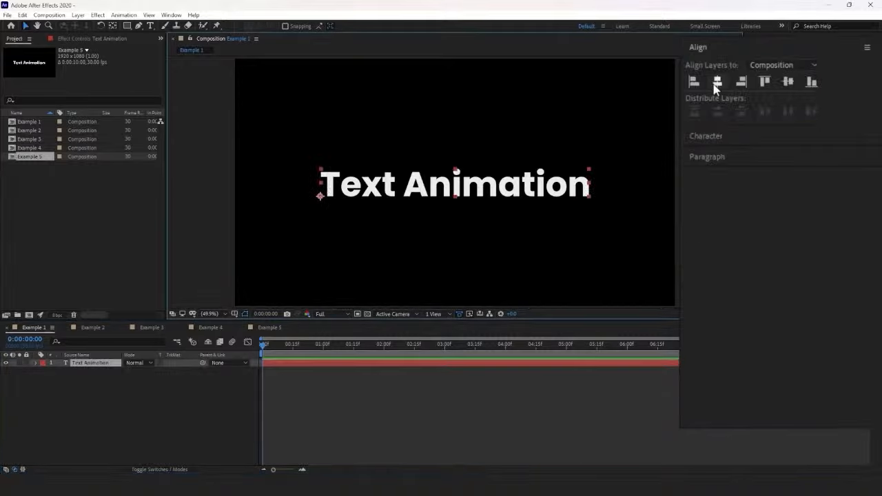
click(716, 84)
click(725, 136)
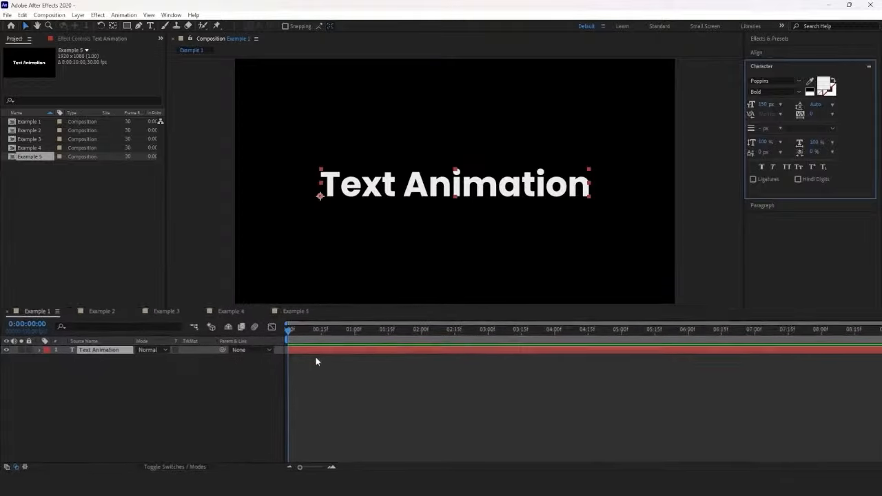
Step: Add a Position text animator to the Text Animation layer and include an Opacity property in it
click(317, 343)
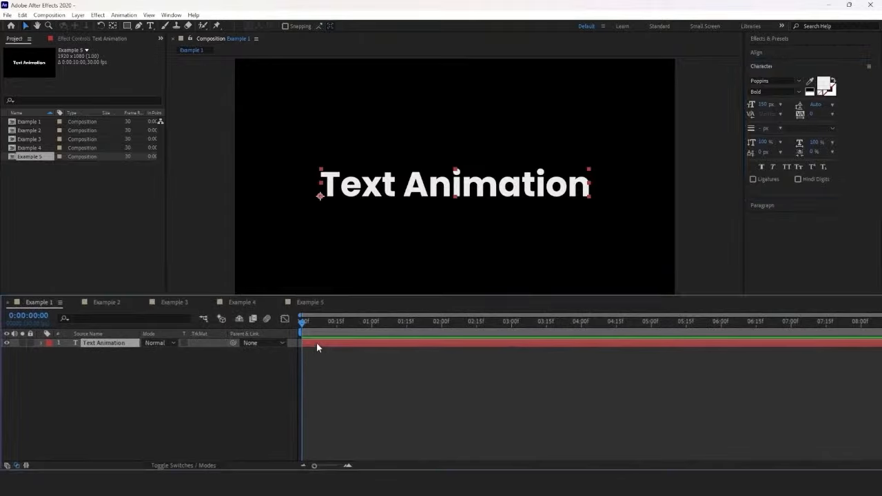
click(41, 343)
click(222, 352)
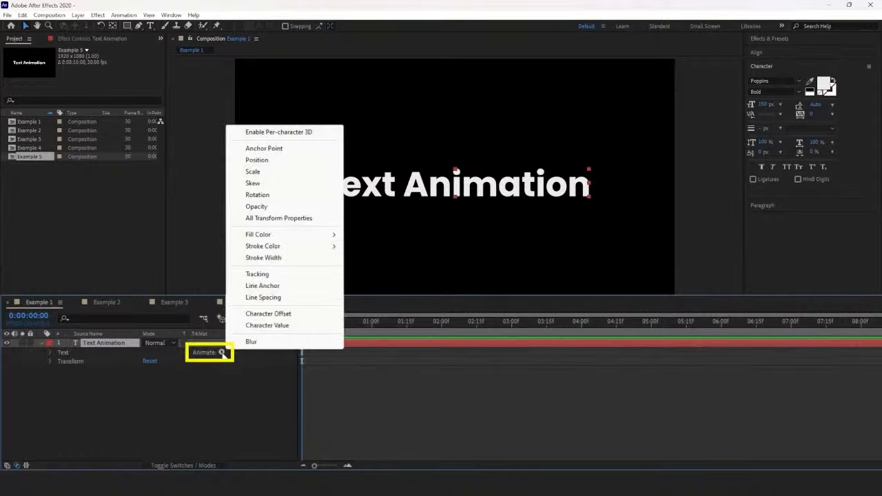
click(255, 161)
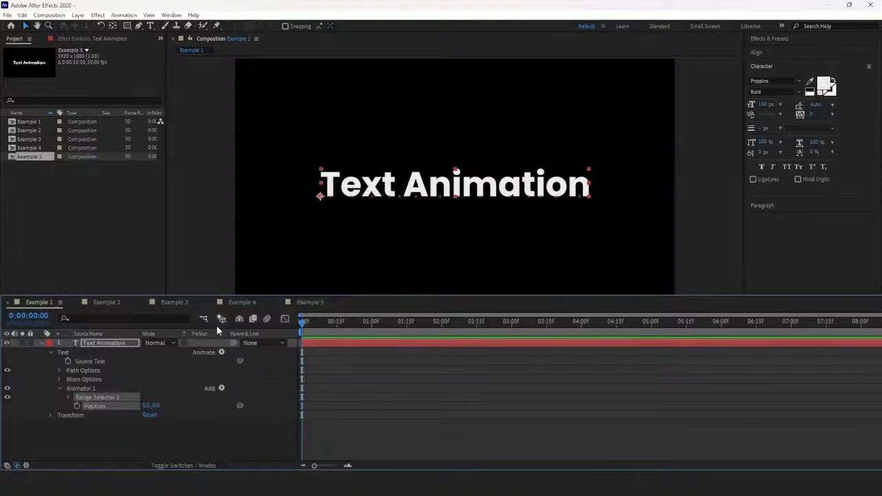
click(221, 388)
mouse_move(233, 394)
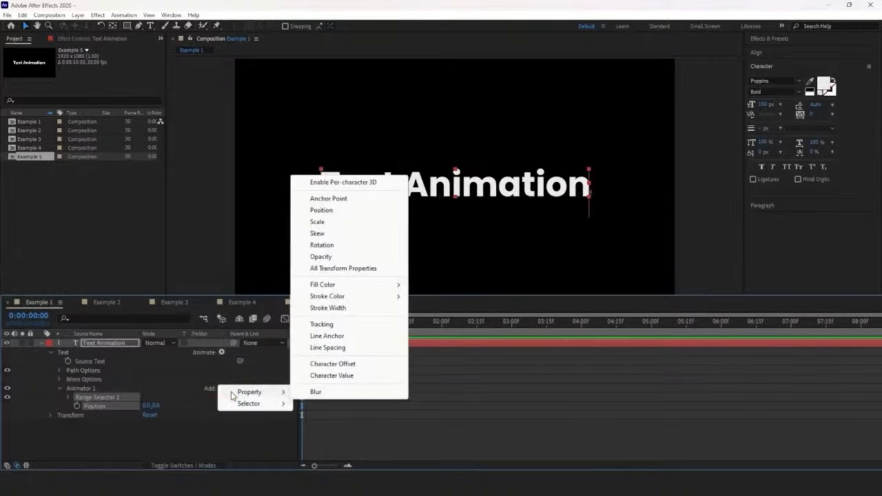
click(322, 256)
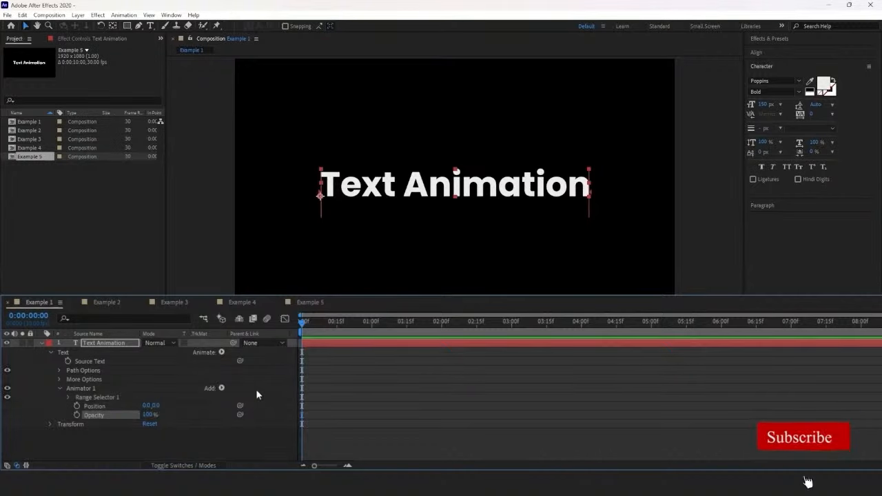
Step: Set the text animator's Position to 0, 150 and its Opacity to 0%
drag(163, 406, 164, 409)
click(173, 406)
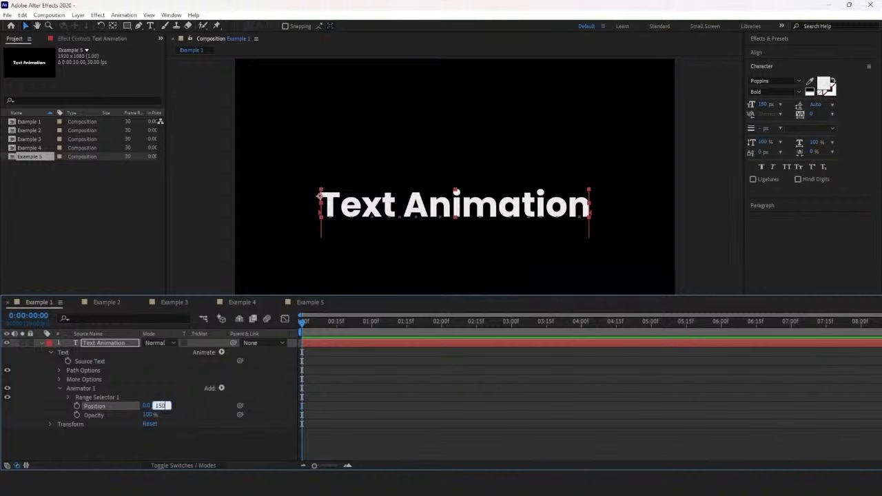
text(150)
key(Return)
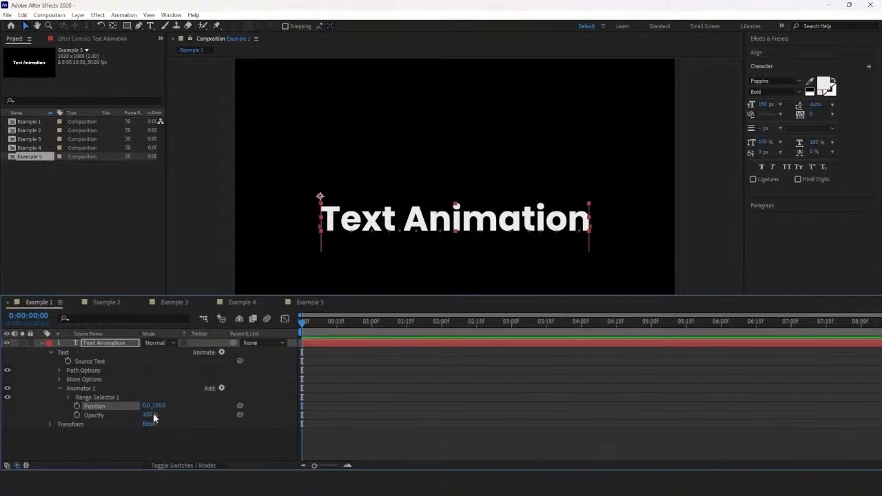
drag(150, 415, 102, 415)
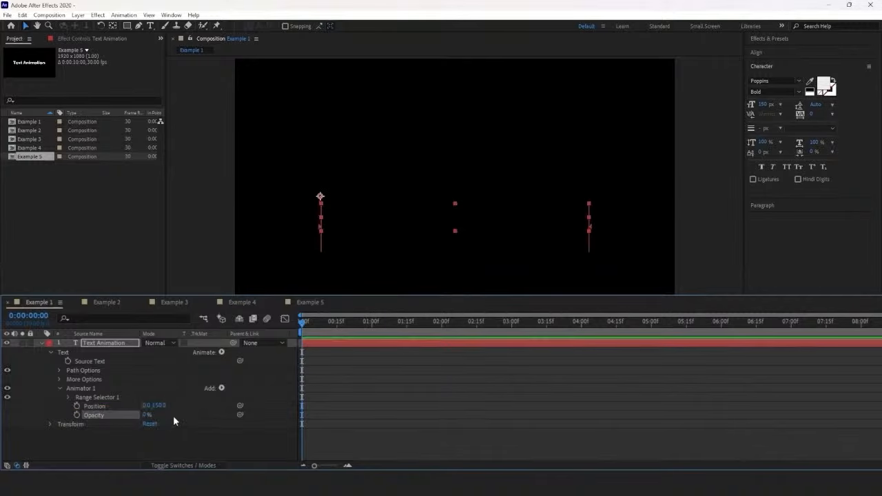
Step: Keyframe the Range Selector's Offset from -100% at 0 s to 100% at 1 s
click(69, 397)
scroll(158, 389, down, 1)
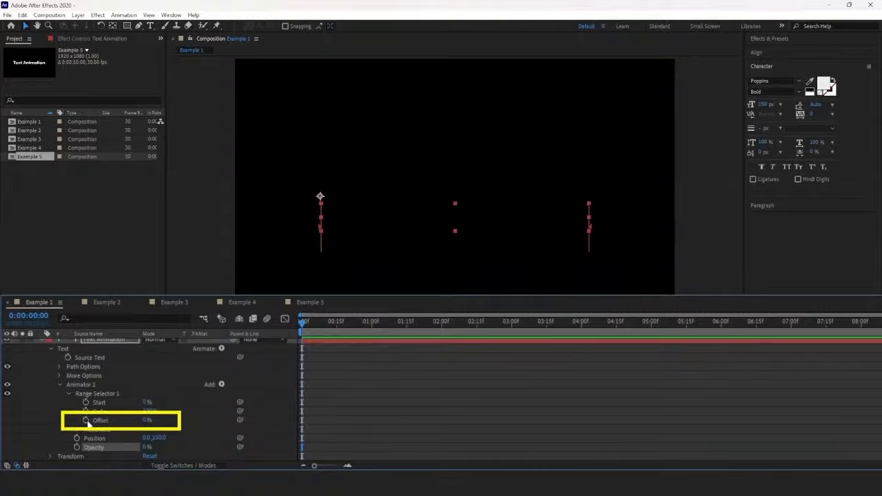
click(87, 420)
drag(144, 420, 51, 423)
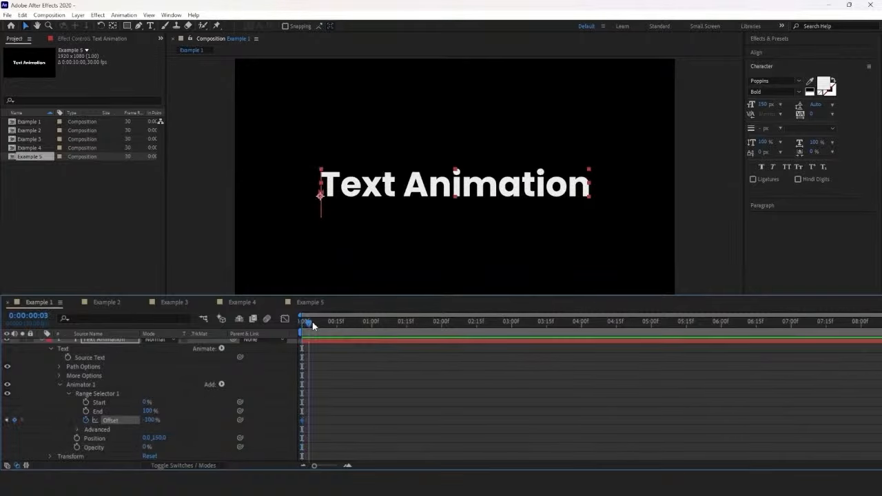
drag(312, 322, 371, 324)
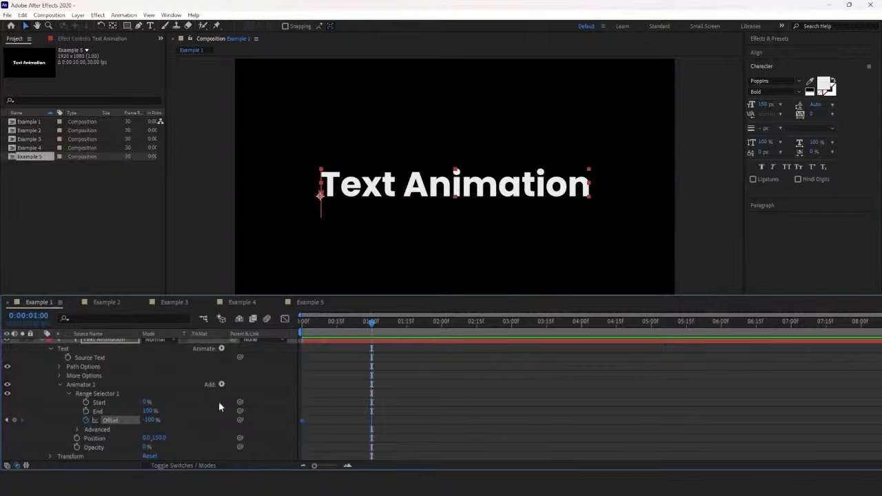
drag(148, 419, 307, 378)
Step: Set the Range Selector's advanced Shape option to Ramp Up
click(77, 429)
scroll(80, 433, down, 2)
click(160, 419)
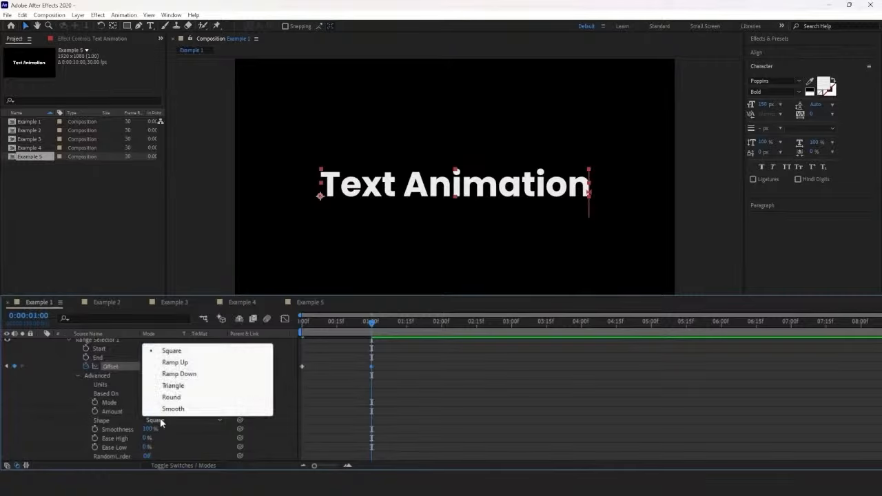
click(172, 362)
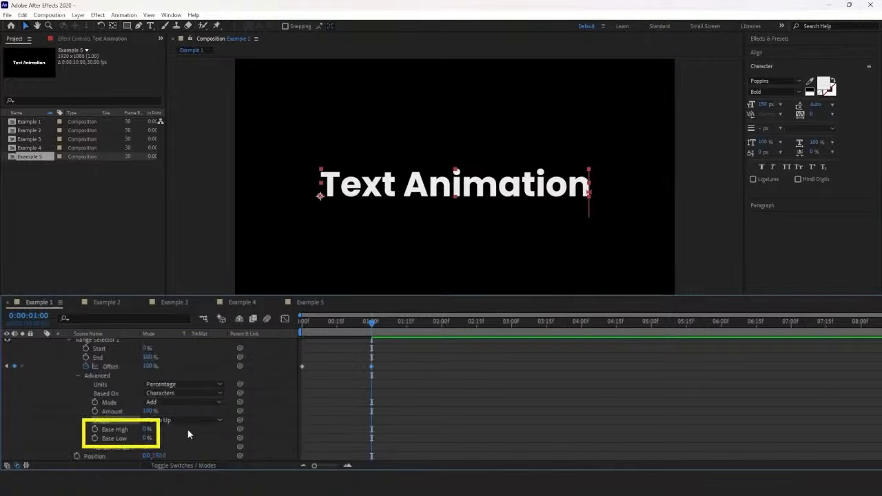
Step: Set the Range Selector's Ease High to 25% and Ease Low to 100%
click(164, 429)
text(25)
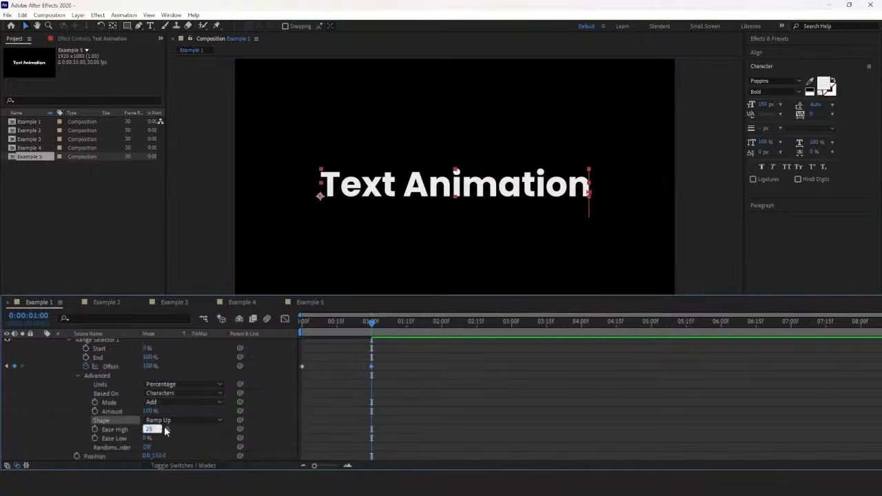
key(Tab)
text(100)
key(Return)
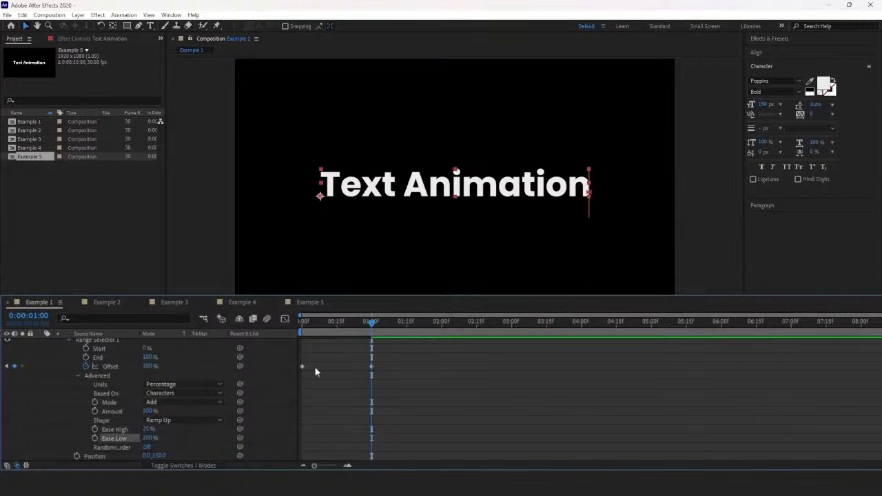
Step: Preview the Example 1 text animation from the start and stop playback
click(302, 322)
key(space)
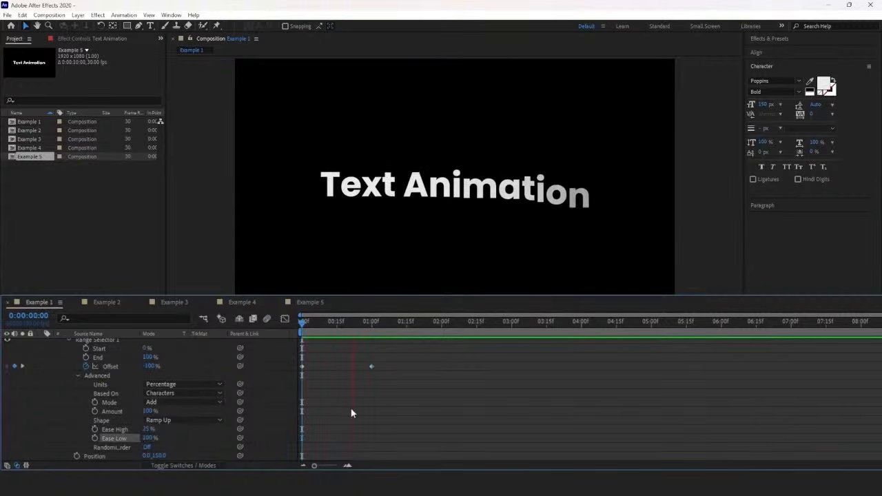
click(310, 326)
key(space)
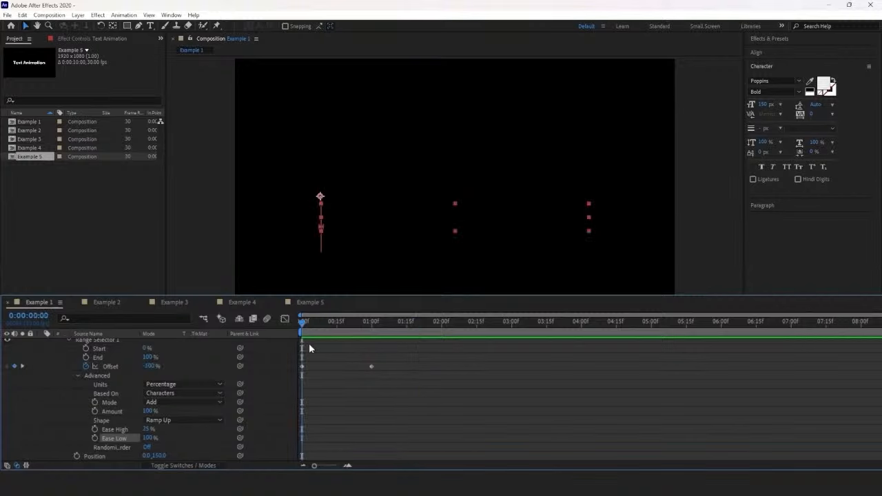
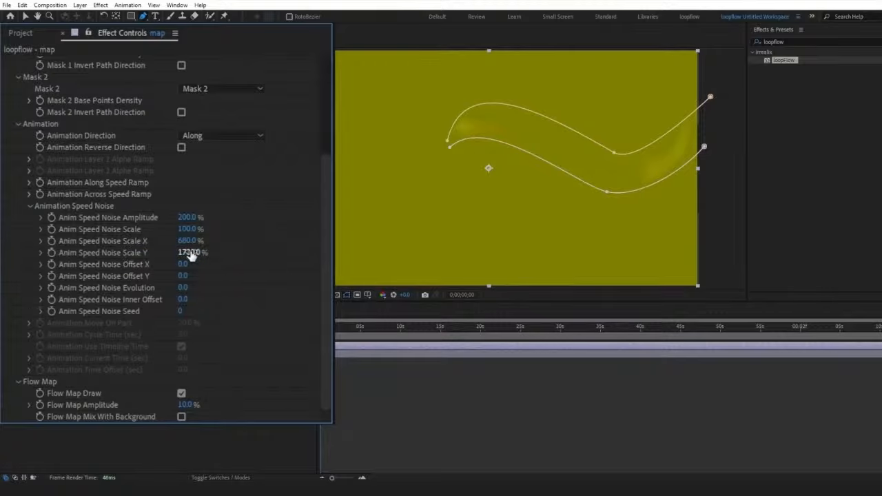
Step: Drive Anim Speed Noise Offset X with the expression time*5 and preview the flow motion
drag(184, 268, 215, 265)
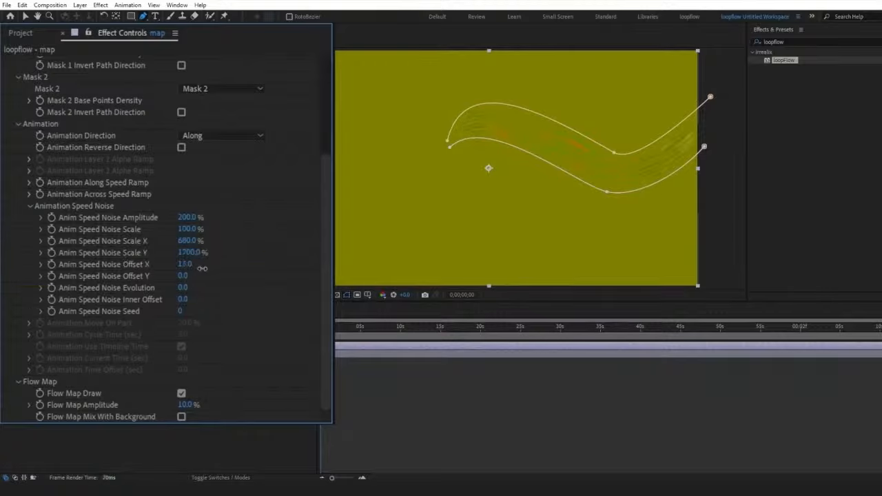
alt+click(52, 264)
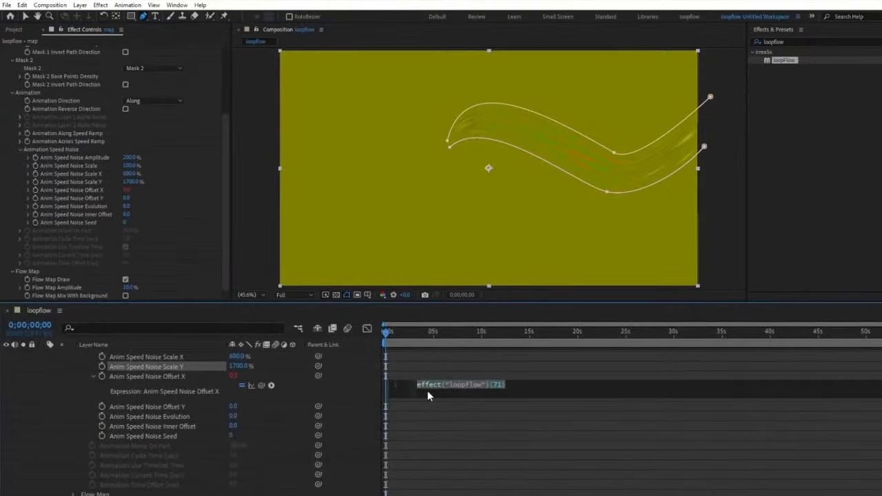
text(time)
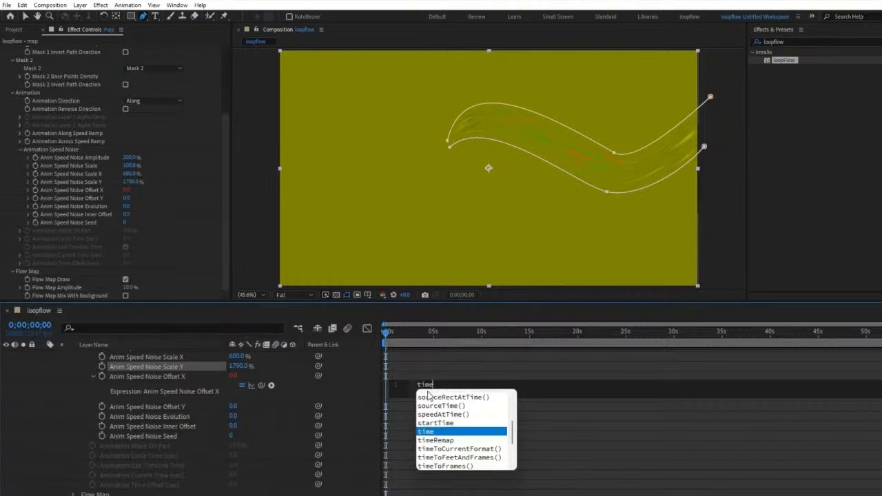
text(*)
click(388, 338)
key(space)
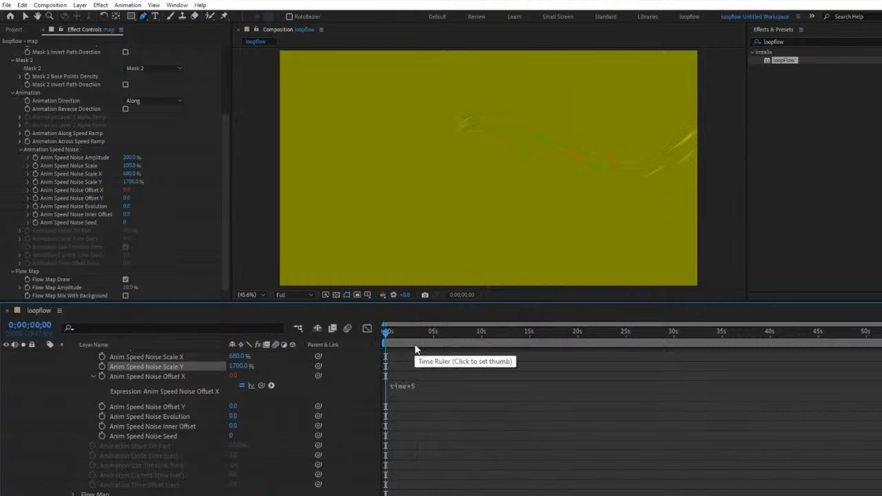
key(space)
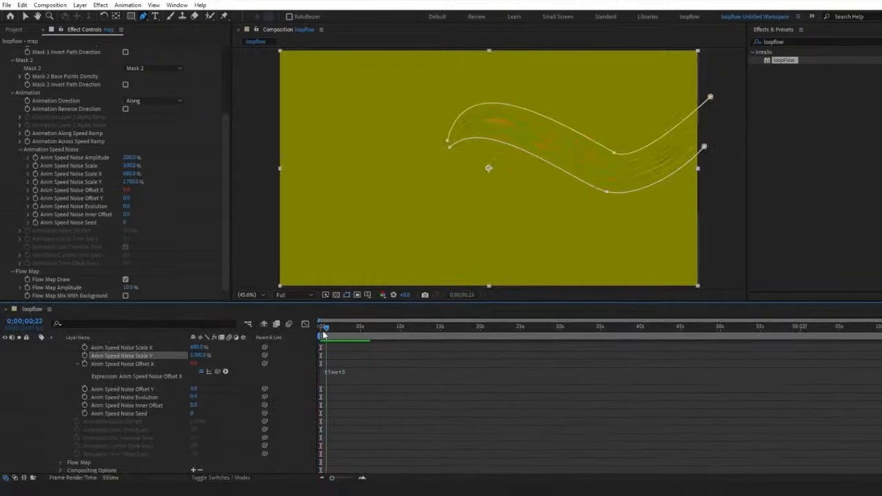
Step: Collapse the map layer's properties and the loopFlow effect's settings
scroll(179, 380, up, 8)
click(168, 345)
key(u)
drag(226, 164, 213, 76)
click(10, 49)
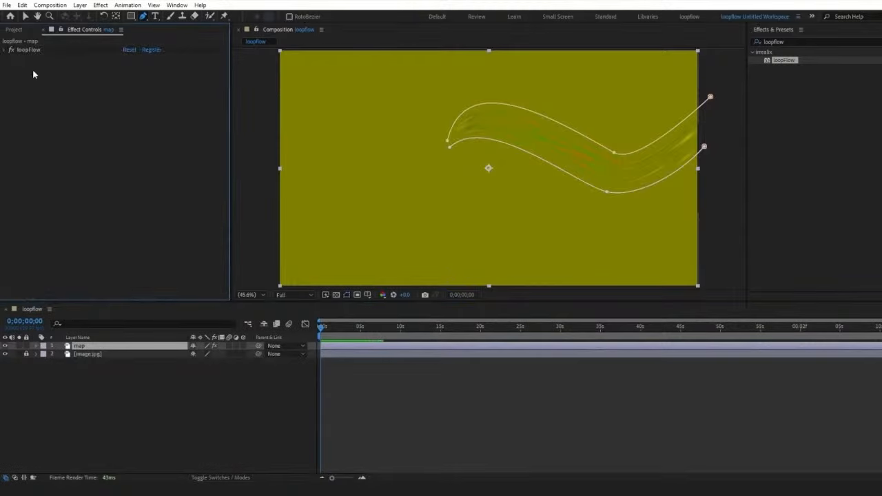
Step: Apply Fast Box Blur to the map layer with a Blur Radius of 3
click(724, 52)
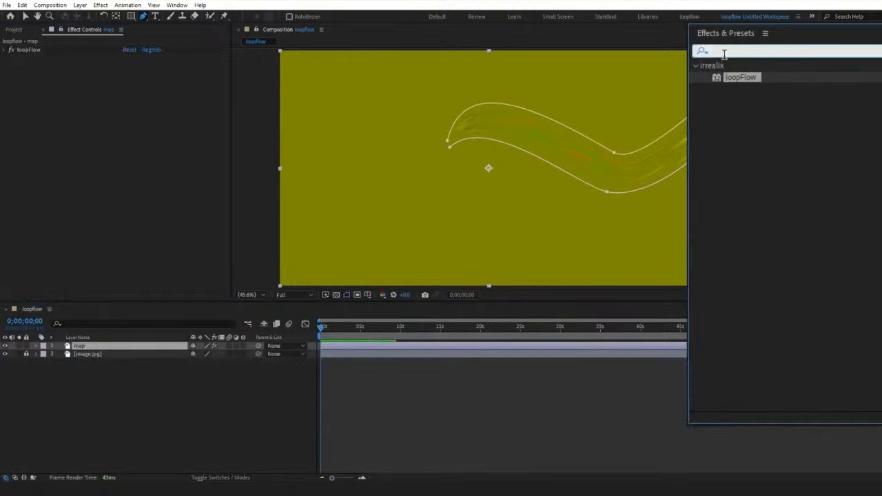
text(fast)
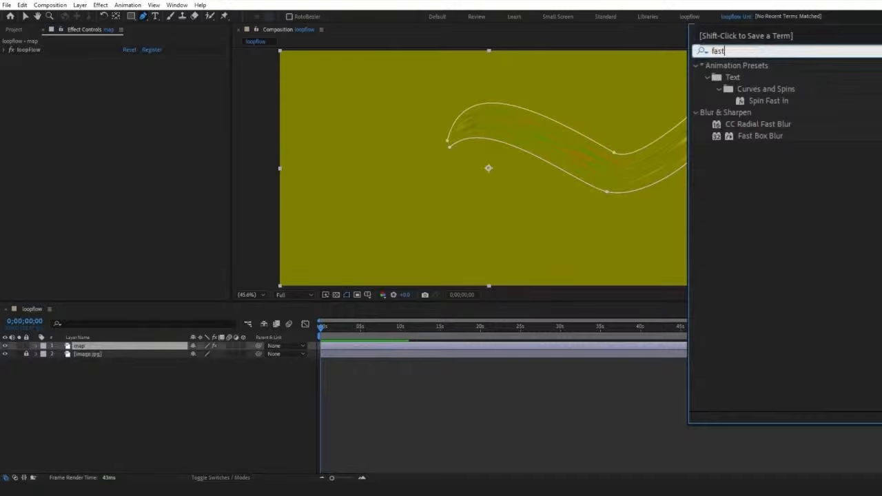
text( box)
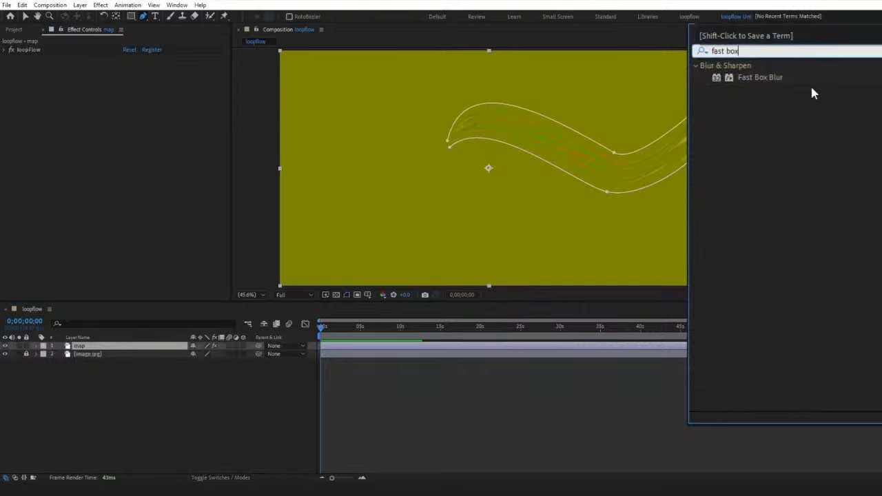
drag(776, 80, 159, 342)
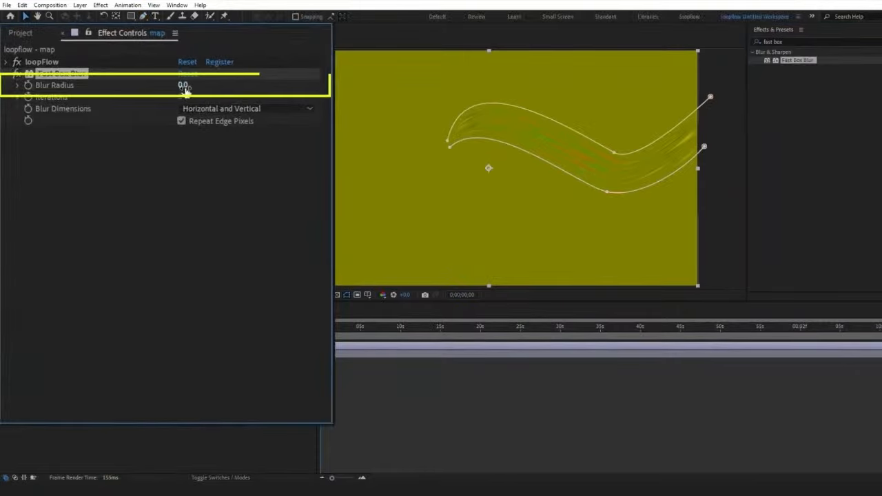
text(3)
key(Return)
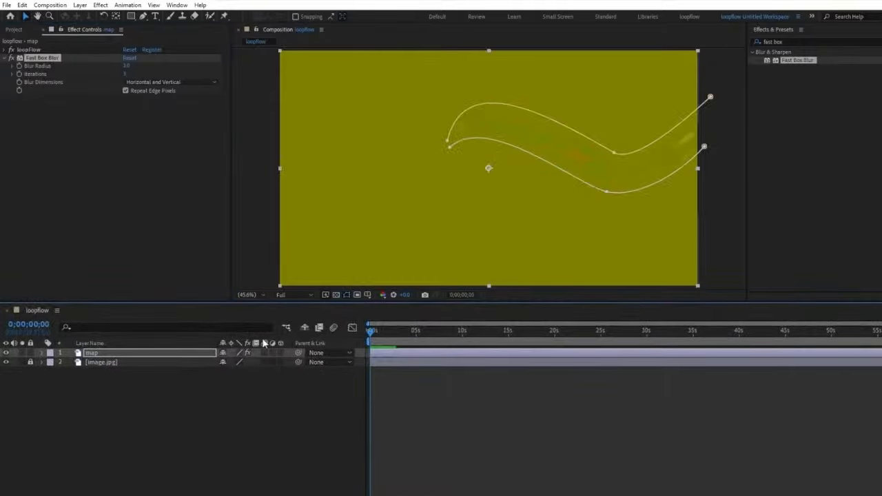
Step: Hide the map layer and add a new adjustment layer to the loopflow composition
click(6, 353)
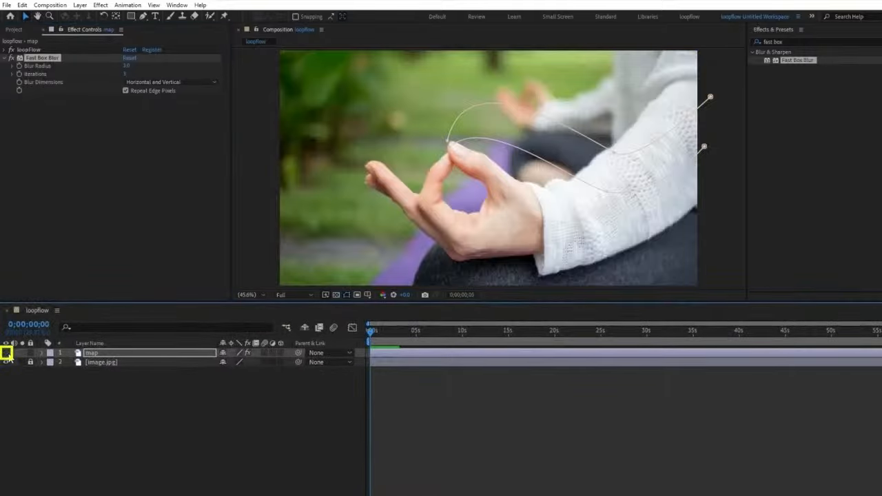
right_click(111, 410)
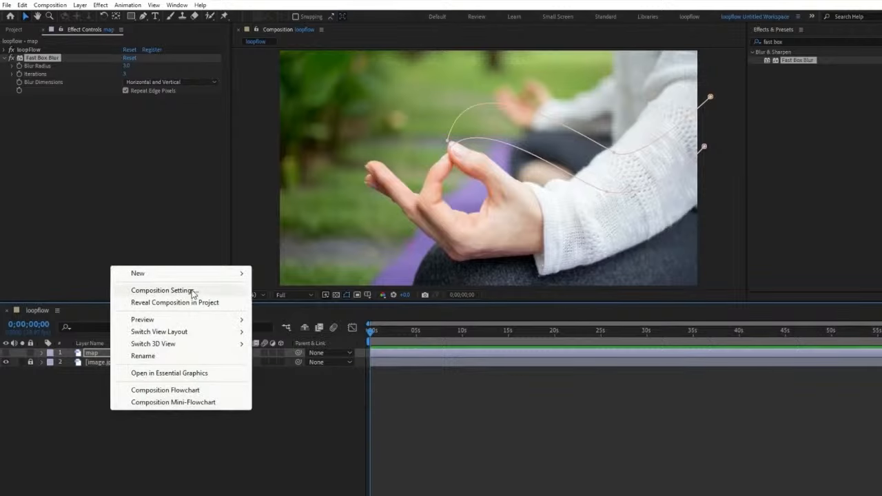
mouse_move(245, 275)
click(283, 363)
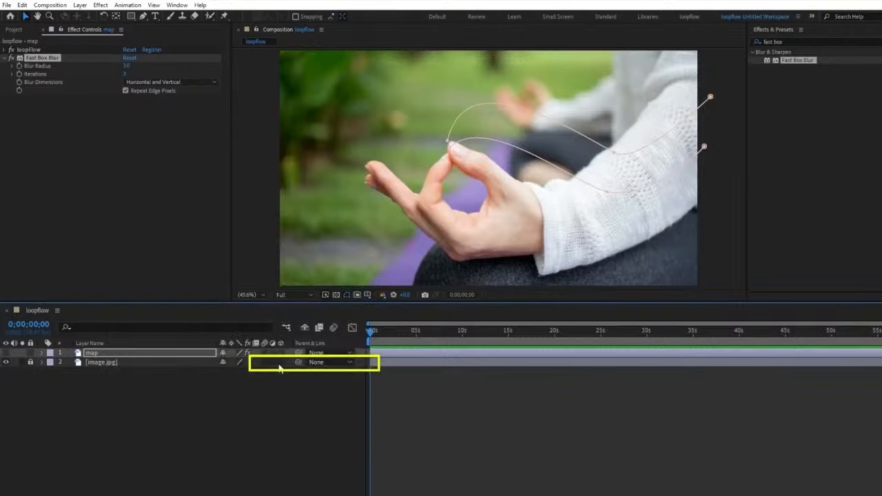
Step: Find the Displacement Map effect and apply it to the adjustment layer
key(ctrl+5)
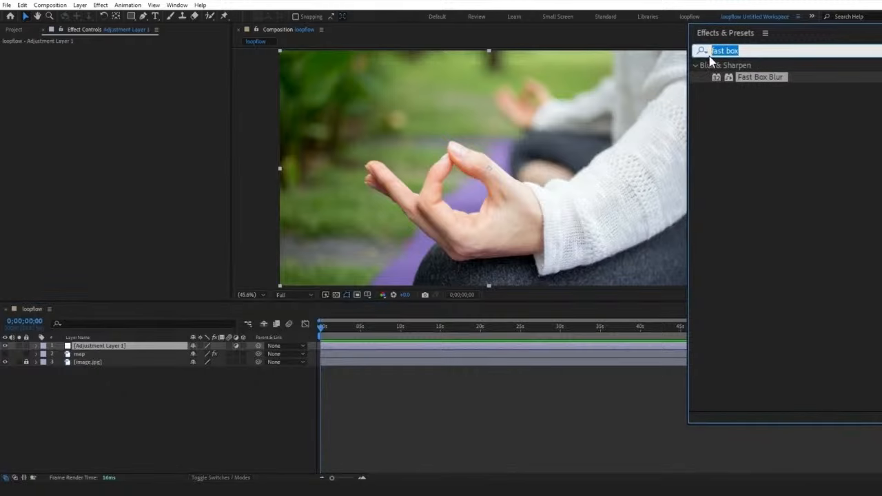
text(displacemenrt)
key(BackSpace)
key(BackSpace)
text(t map)
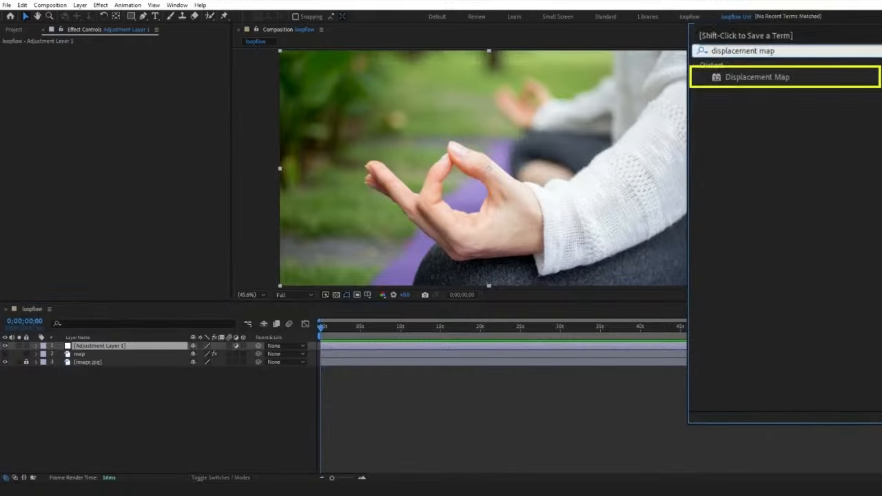
drag(763, 76, 153, 347)
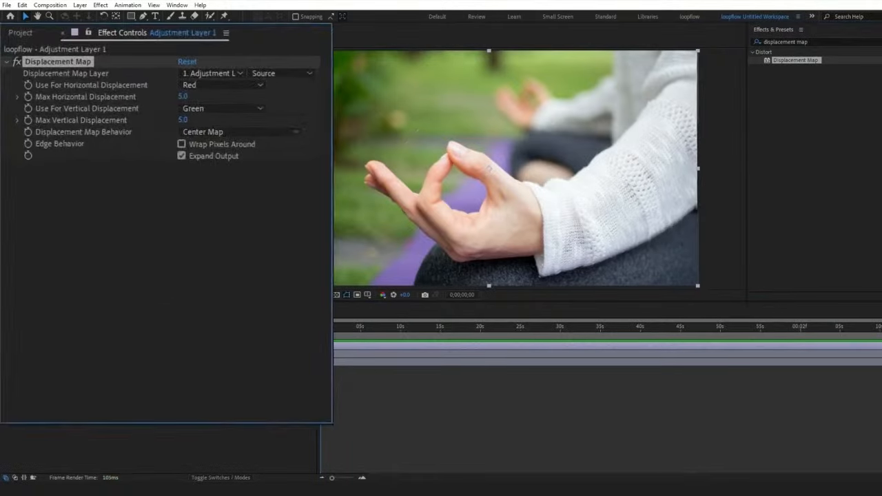
Step: Set the Displacement Map Layer to map, using its Effects & Masks
click(232, 76)
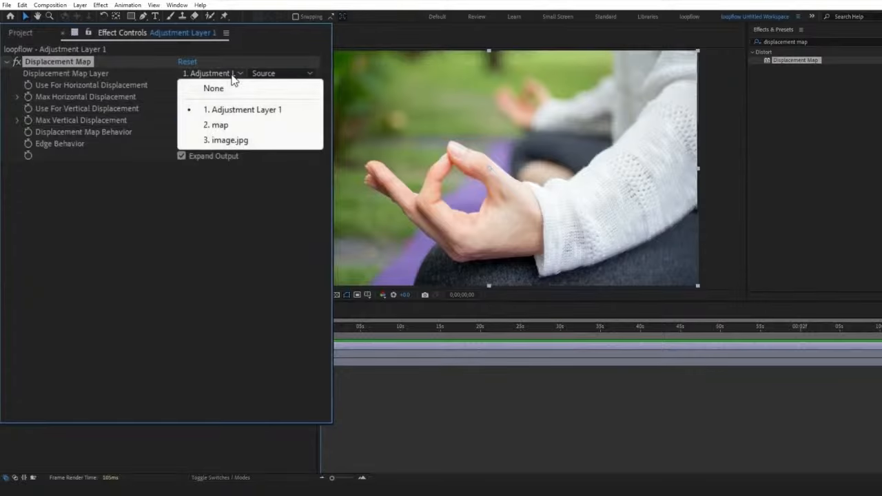
click(240, 126)
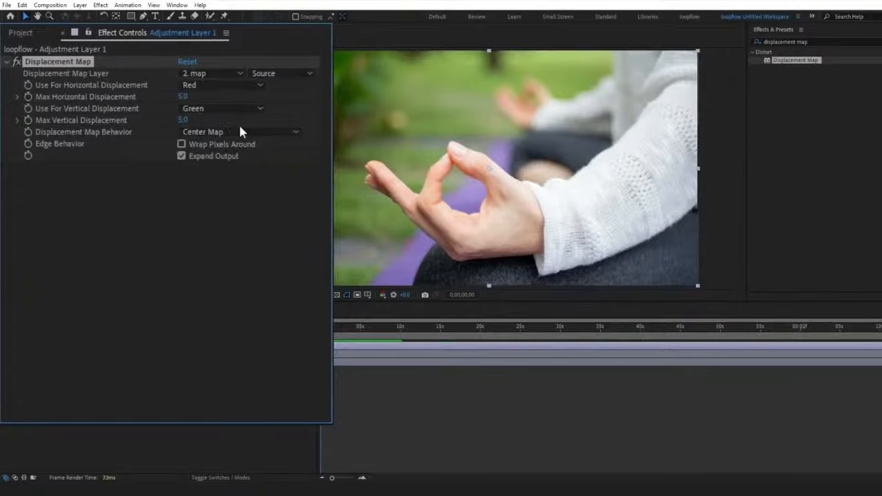
click(272, 73)
click(285, 119)
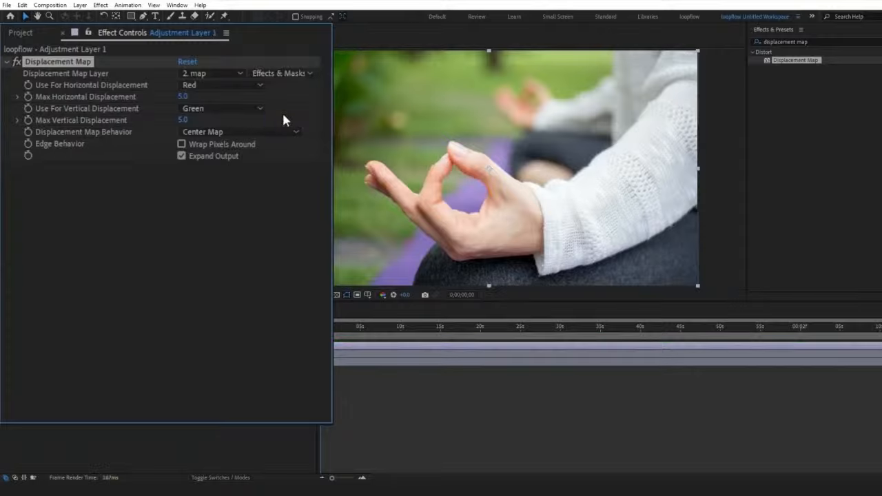
Step: Set Max Horizontal Displacement to -600 and Displacement Map Behavior to Stretch Map to Fit
click(183, 96)
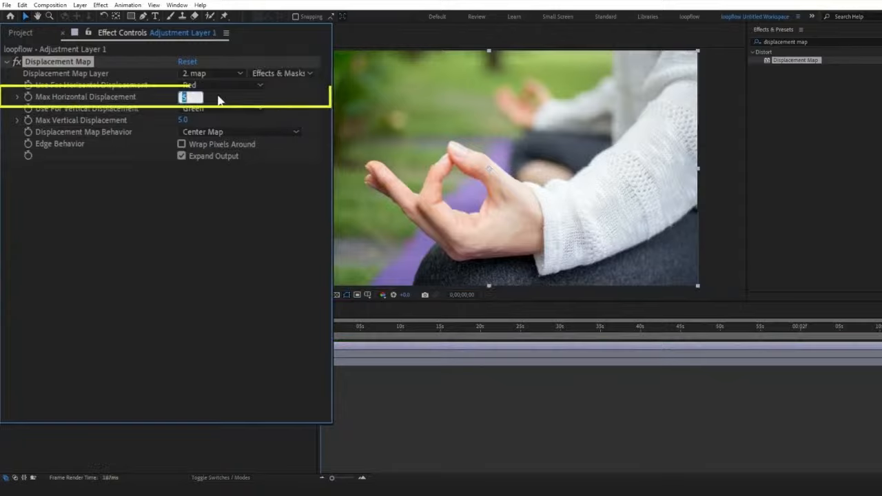
text(-600)
key(Return)
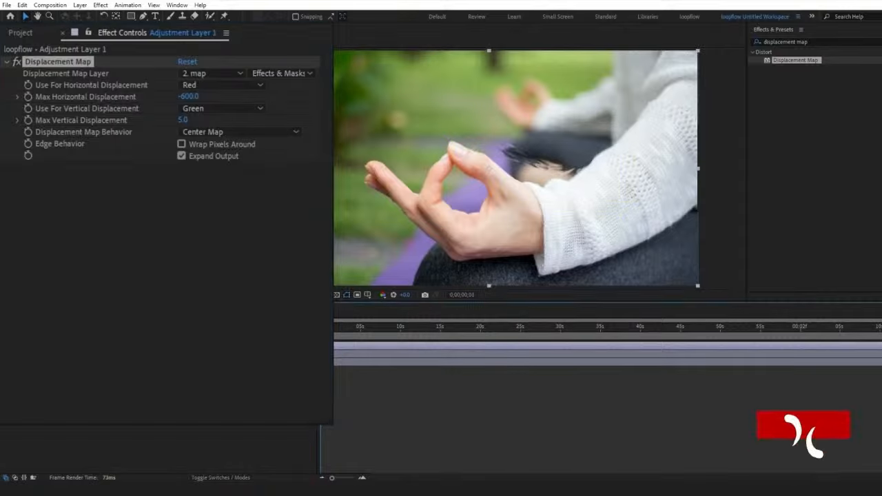
click(227, 132)
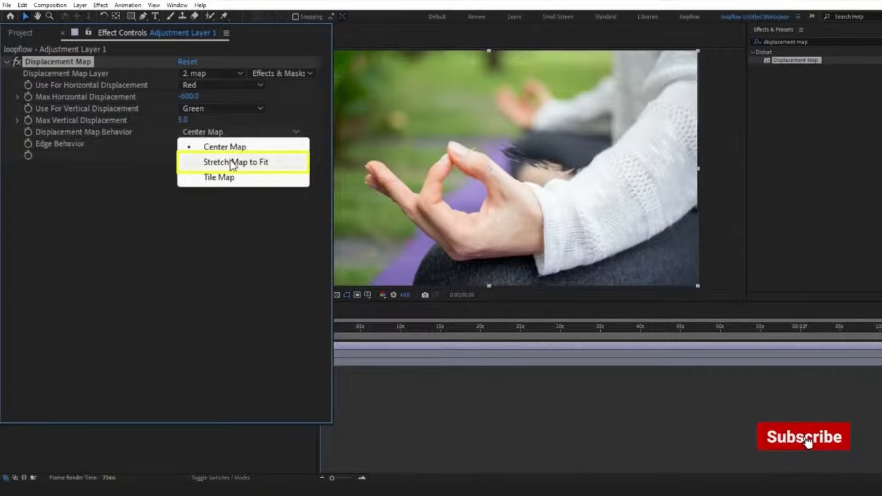
click(232, 163)
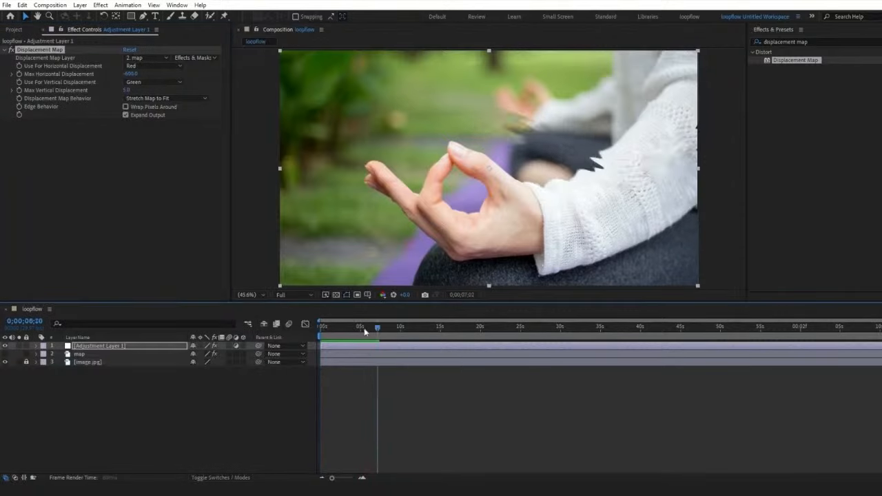
Step: Adjust the vertices of the map layer's mask paths along the sleeve and fingertips, and preview the displacement
click(142, 354)
drag(599, 189, 602, 198)
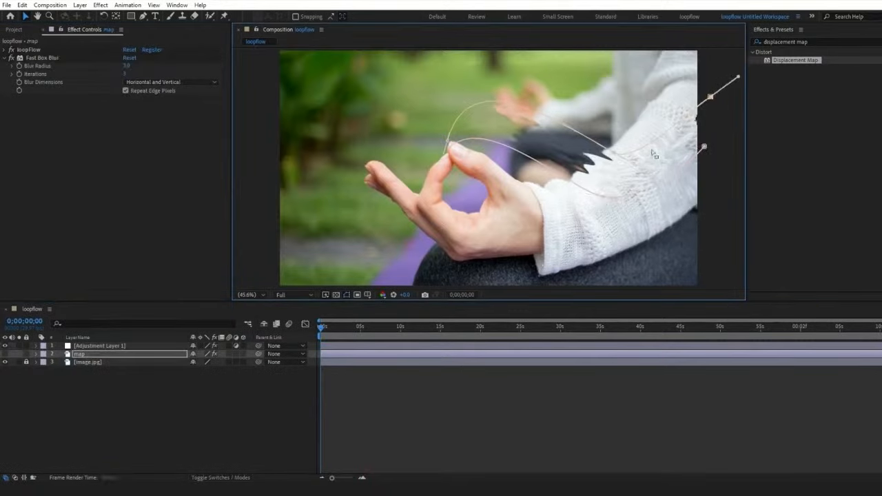
key(space)
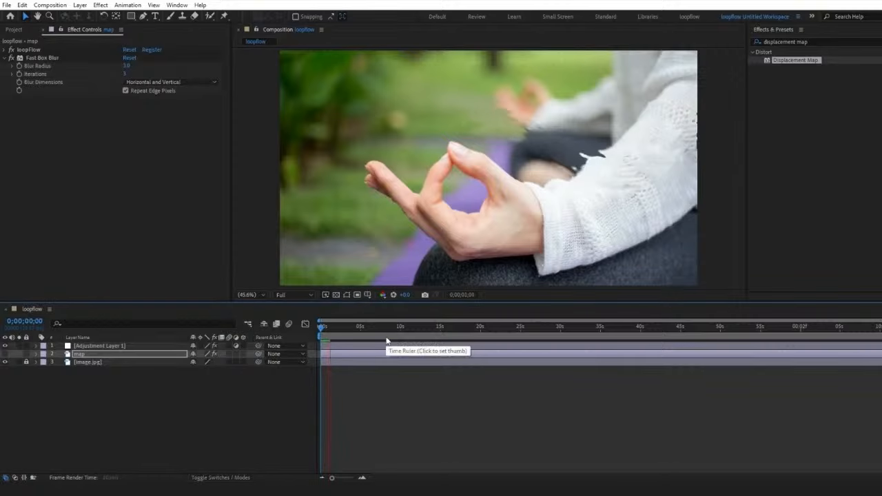
drag(488, 129, 467, 64)
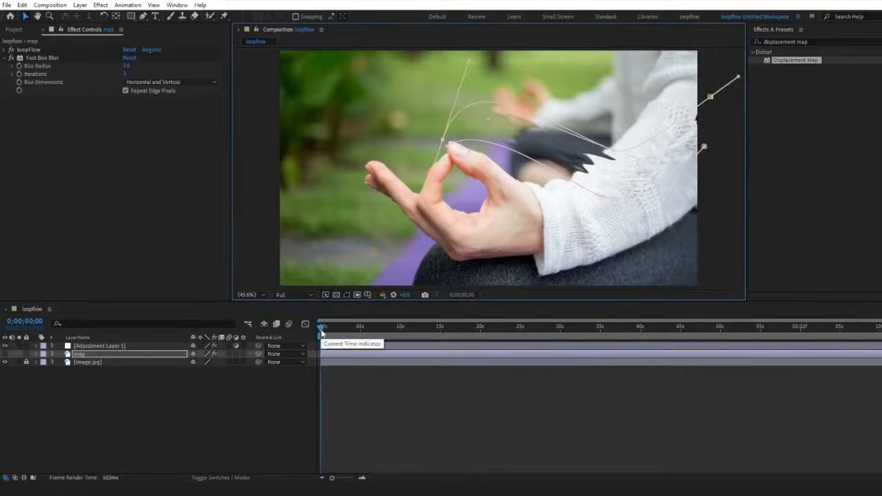
Step: Soften the start of loopFlow's Alpha Along Ramp and Alpha Across Ramp by moving their upper start points inward
click(4, 49)
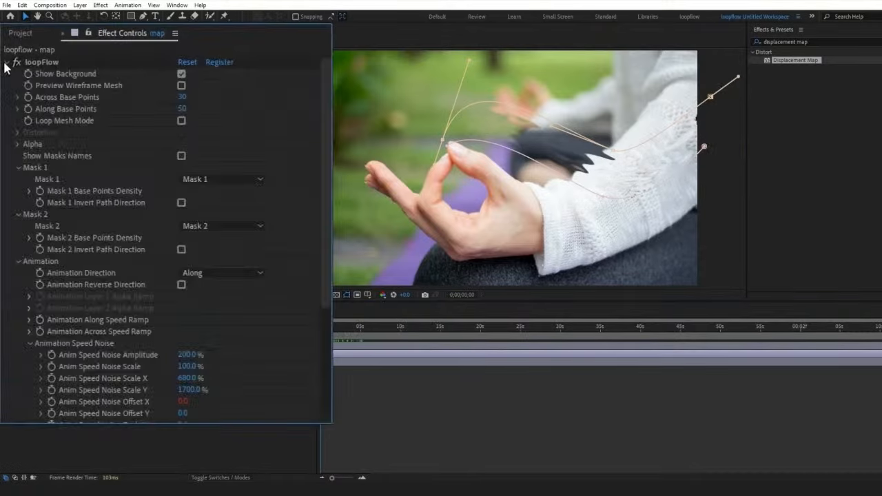
click(16, 143)
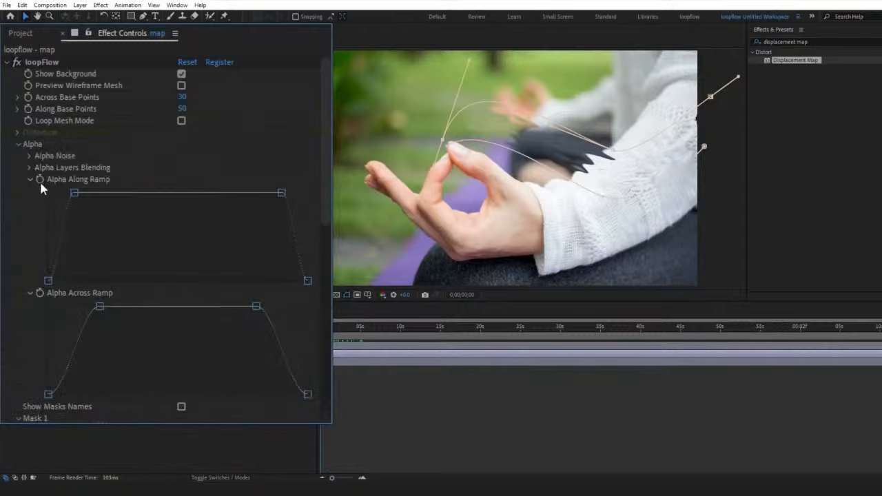
drag(74, 193, 136, 193)
drag(101, 305, 108, 302)
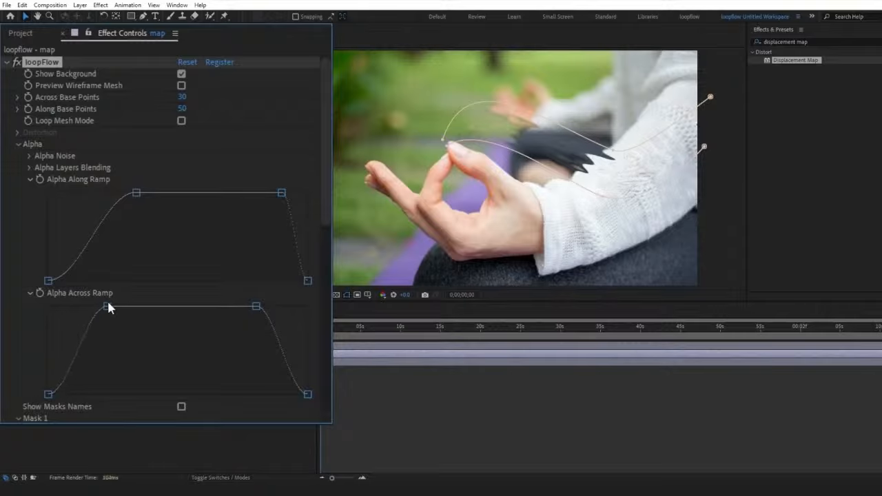
click(322, 327)
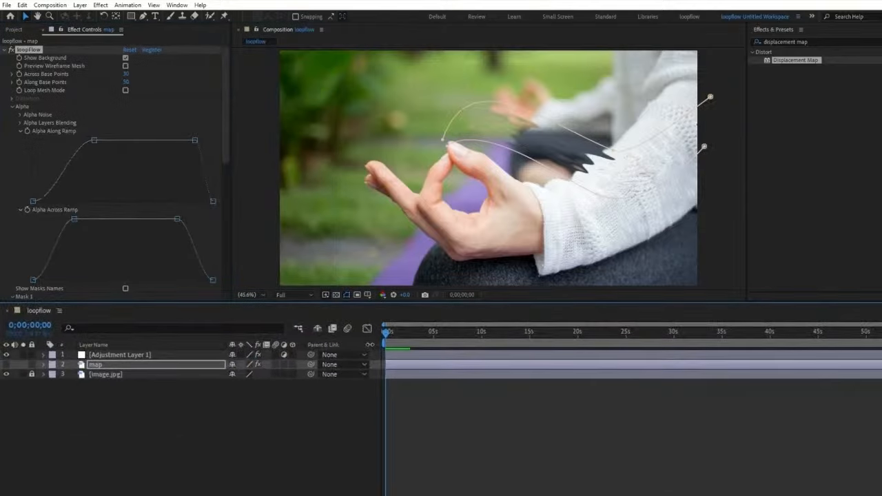
Step: Duplicate the map layer as color and show only that copy in the composition
key(Return)
key(ctrl+d)
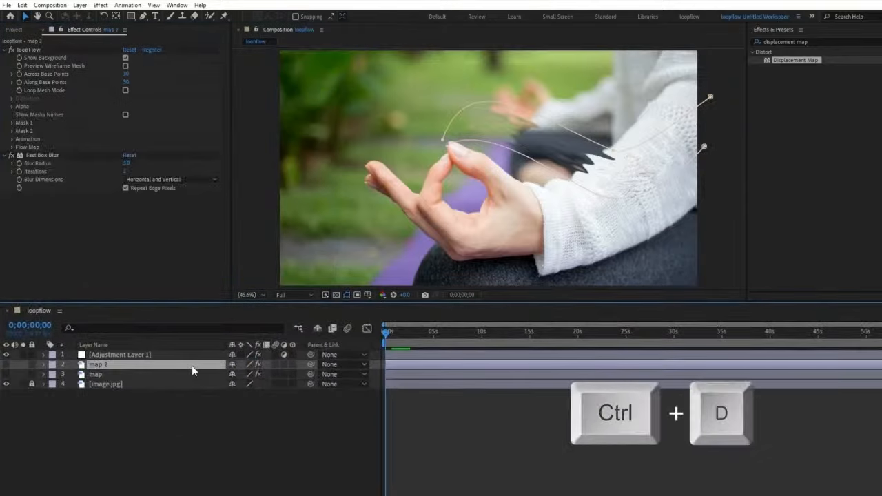
key(Return)
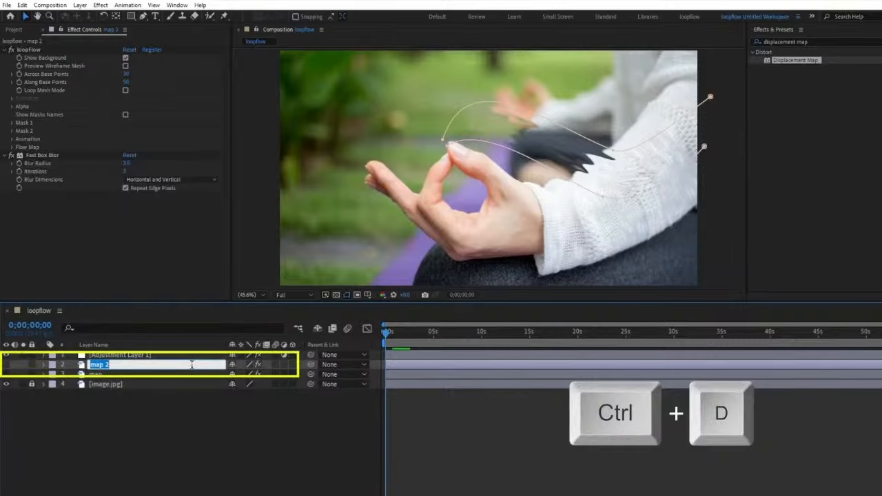
text(color)
key(Return)
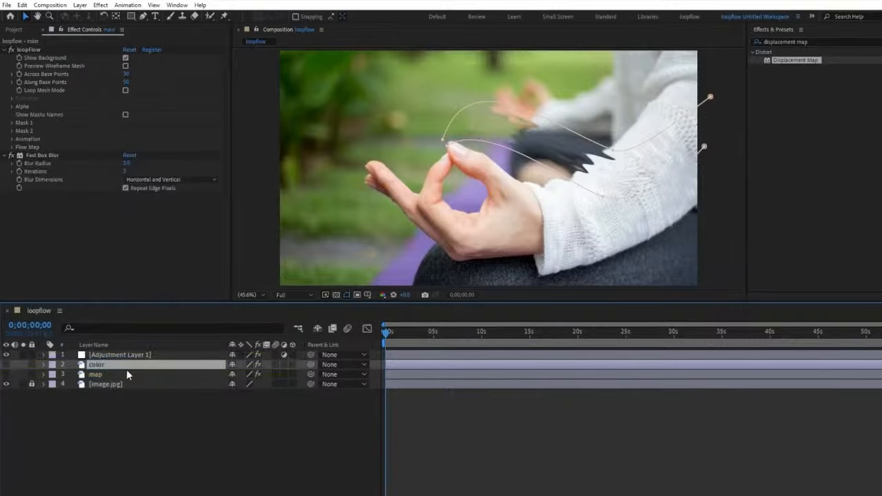
click(7, 365)
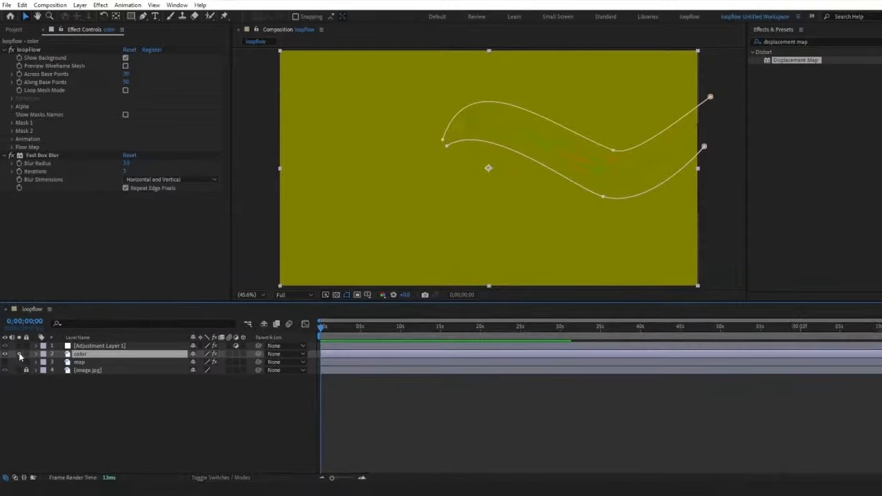
Step: Remove Fast Box Blur from the color layer and turn off loopFlow's Flow Map Draw and Show Background
right_click(53, 154)
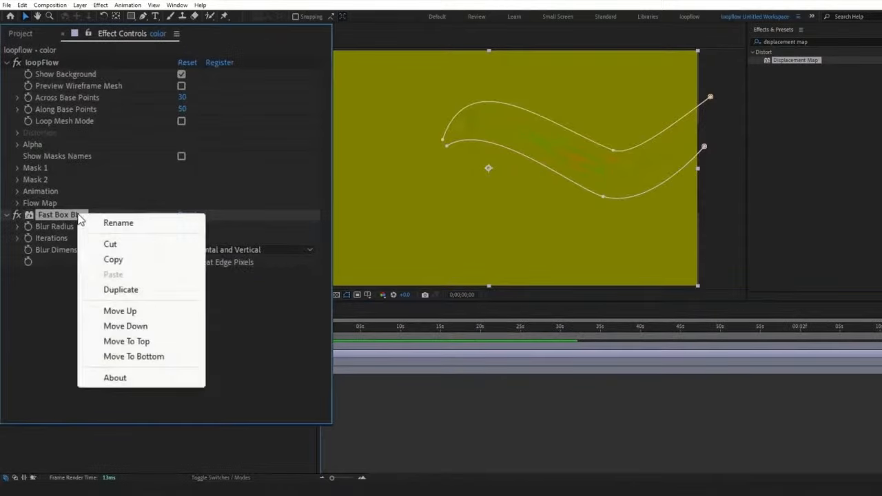
click(109, 245)
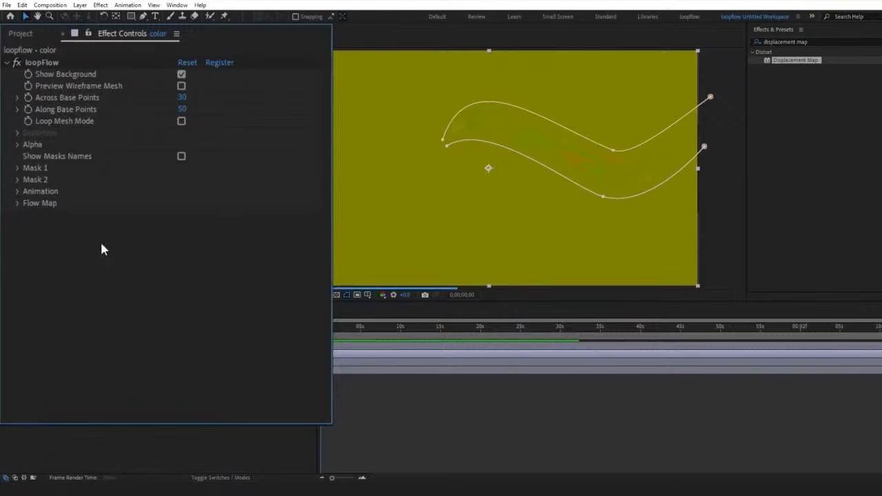
click(17, 202)
click(181, 214)
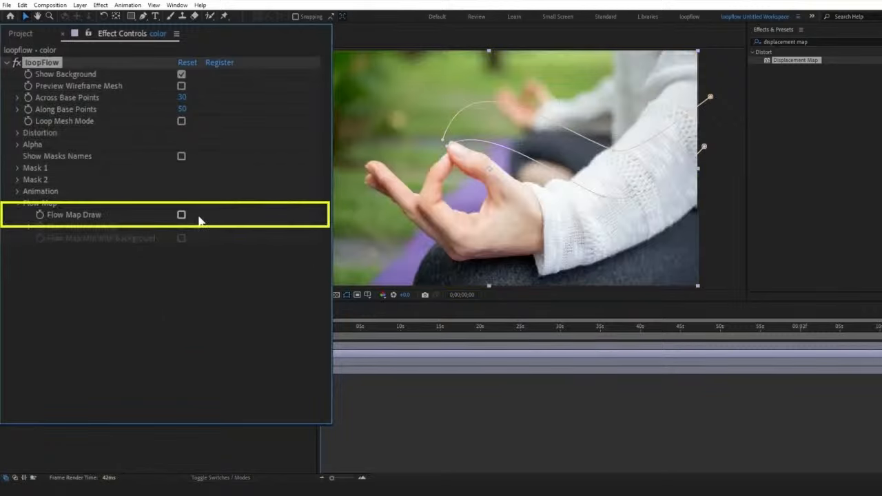
click(181, 74)
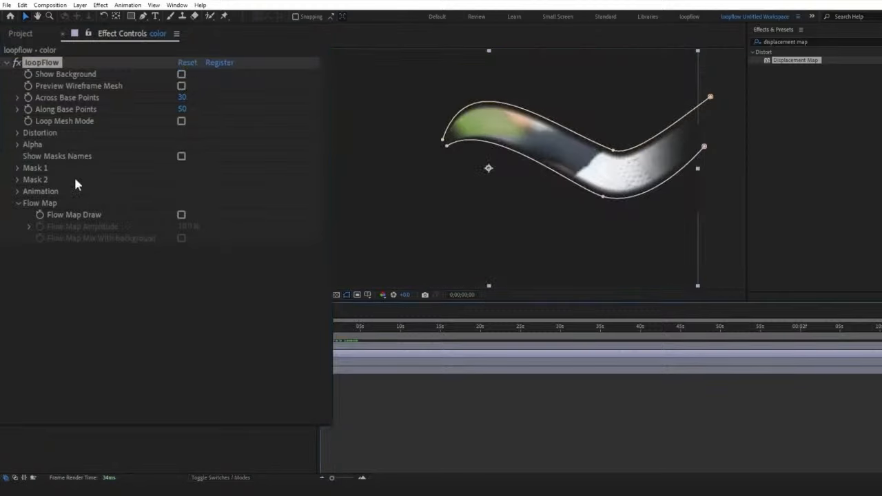
Step: Set loopFlow's Distortion Noise Amplitude to 4300 and Distortion Noise Scale to 40%
click(17, 133)
click(30, 144)
click(184, 169)
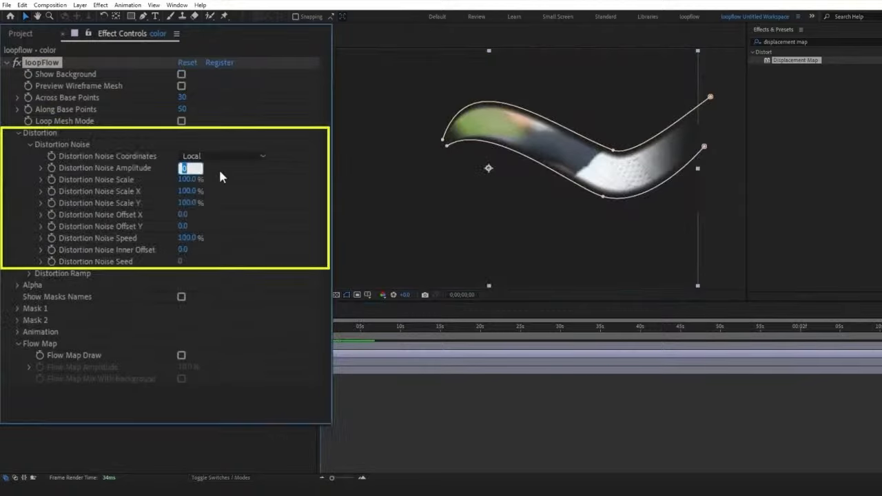
text(4300)
key(Return)
click(189, 179)
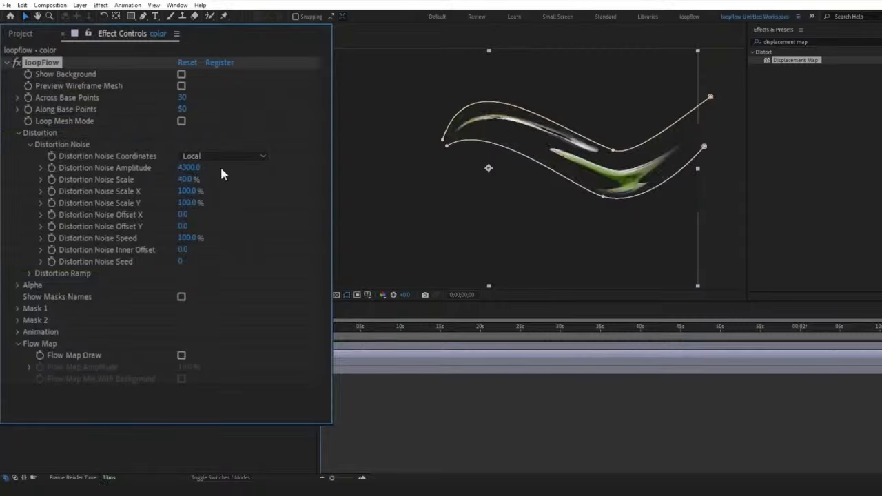
Step: Extend the full-strength part of loopFlow's Distortion Ramp by moving its upper start point far inward, and preview the flow
click(29, 274)
drag(305, 300, 305, 384)
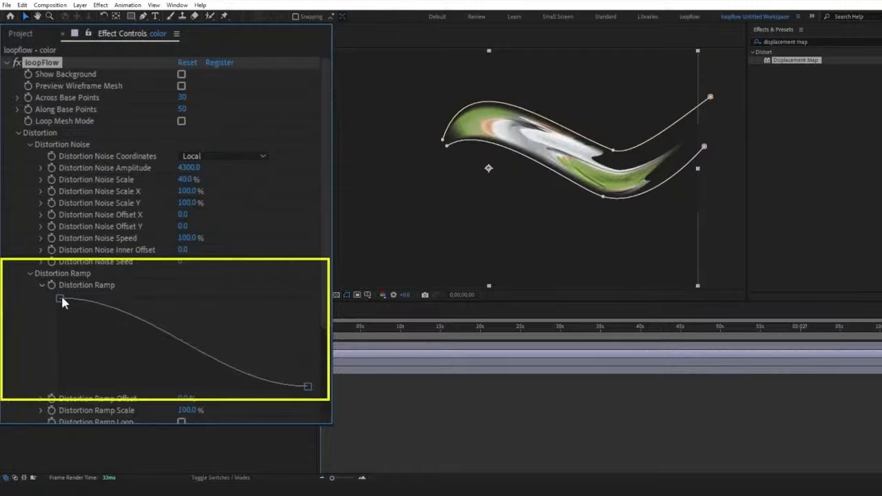
drag(61, 299, 231, 299)
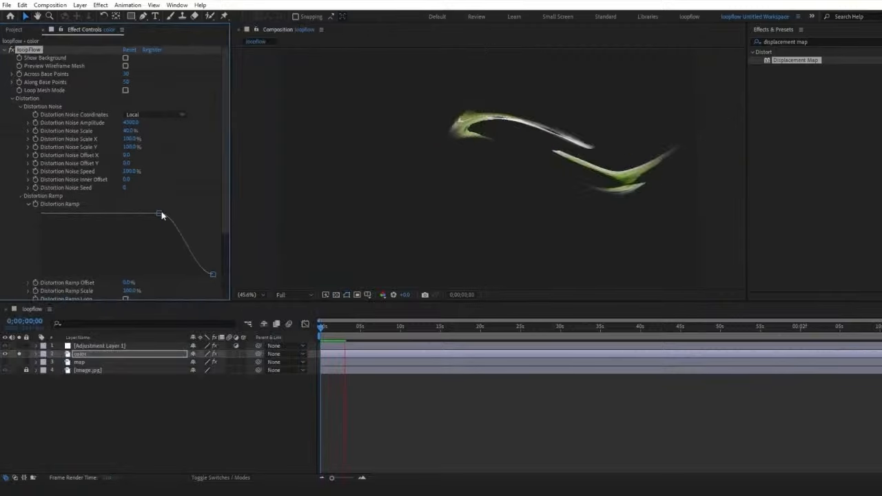
key(space)
drag(393, 326, 328, 327)
Step: Apply the VC Color Vibrance effect to the color layer
click(4, 50)
click(785, 42)
text(vc colo)
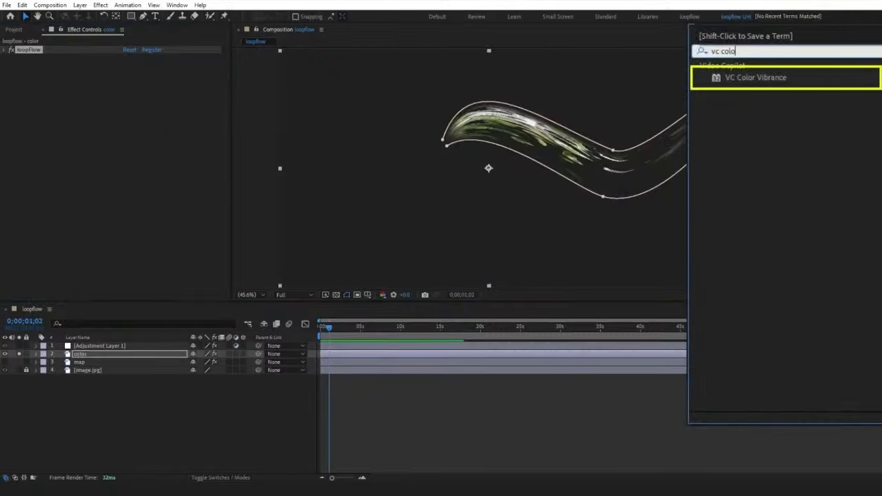
drag(794, 62, 180, 352)
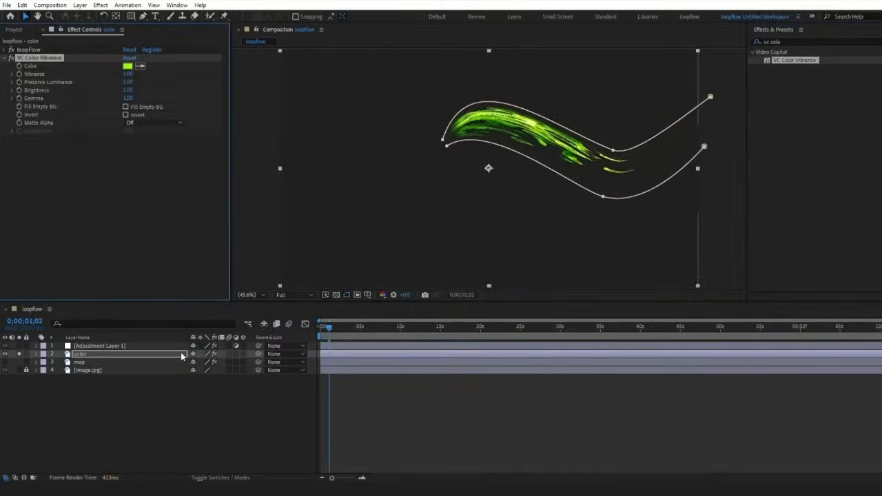
Step: Change the VC Color Vibrance color to orange
click(186, 85)
drag(477, 274, 477, 296)
click(537, 185)
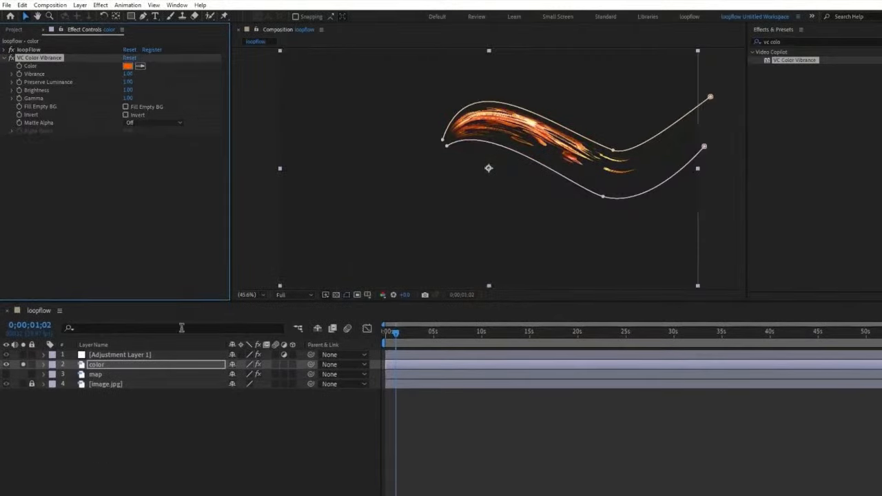
Step: Show all layers again, set the color layer's blending mode to Screen, and scrub through the result
click(23, 365)
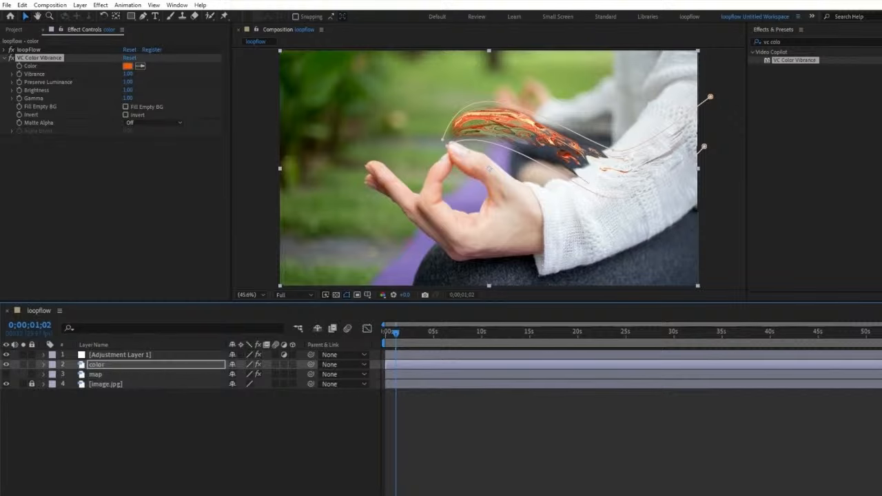
click(315, 367)
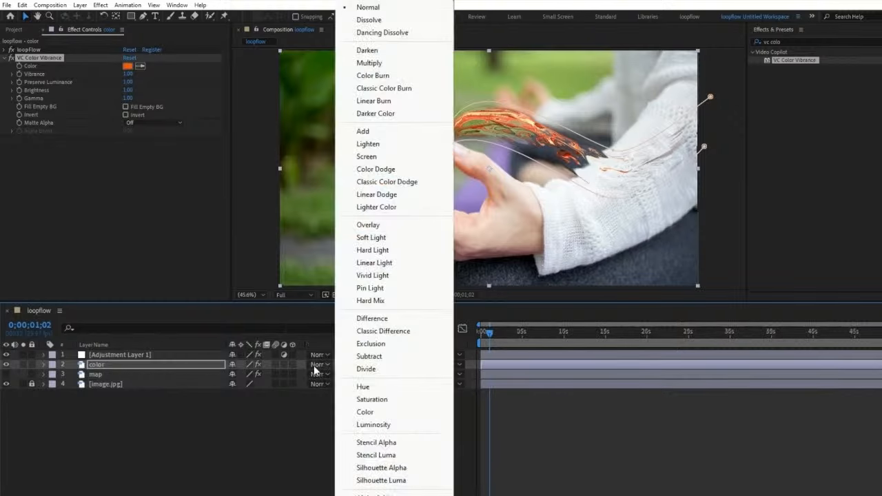
click(365, 157)
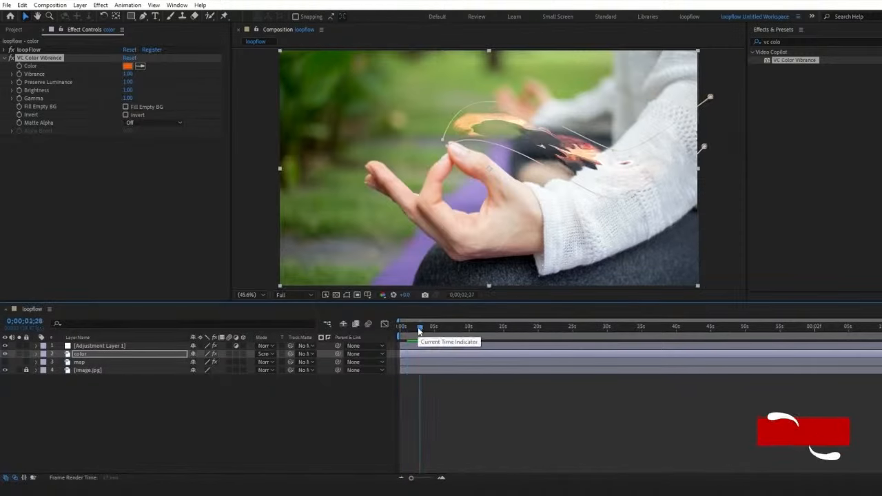
drag(418, 331, 401, 330)
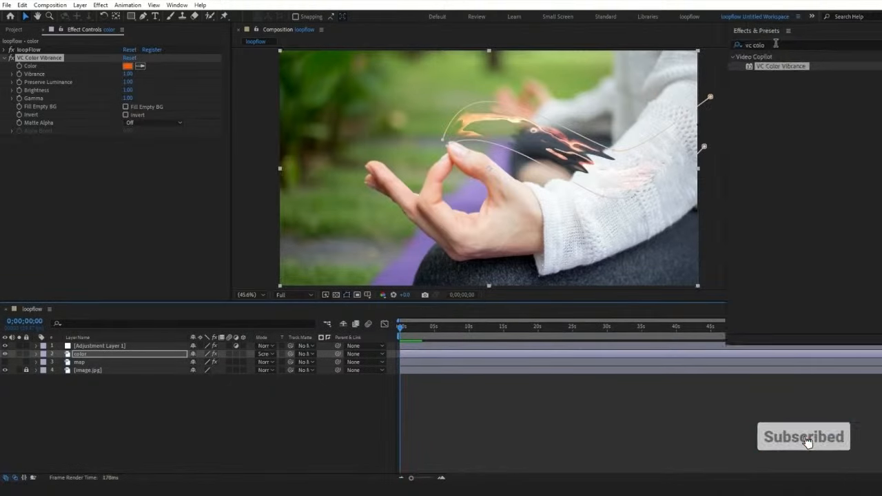
Step: Apply Deep Glow to the color layer and place that layer above the adjustment layer
key(ctrl+space)
text(deep)
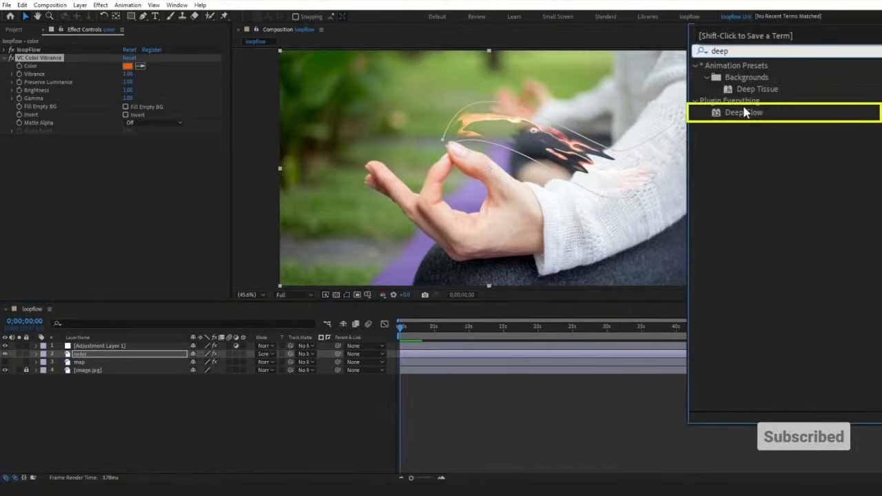
mouse_move(744, 112)
mouse_down()
mouse_move(168, 355)
mouse_move(194, 355)
mouse_up()
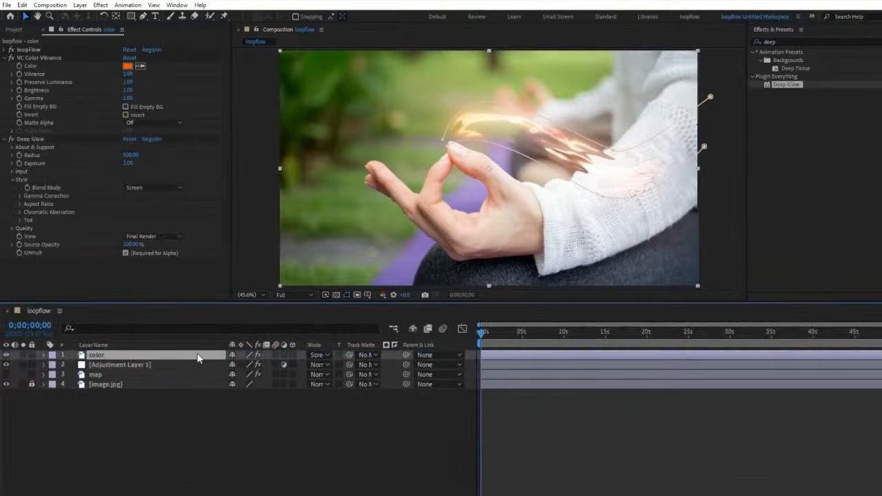
Step: Create a black 1920 x 1080 solid named optical flares
click(391, 409)
right_click(390, 409)
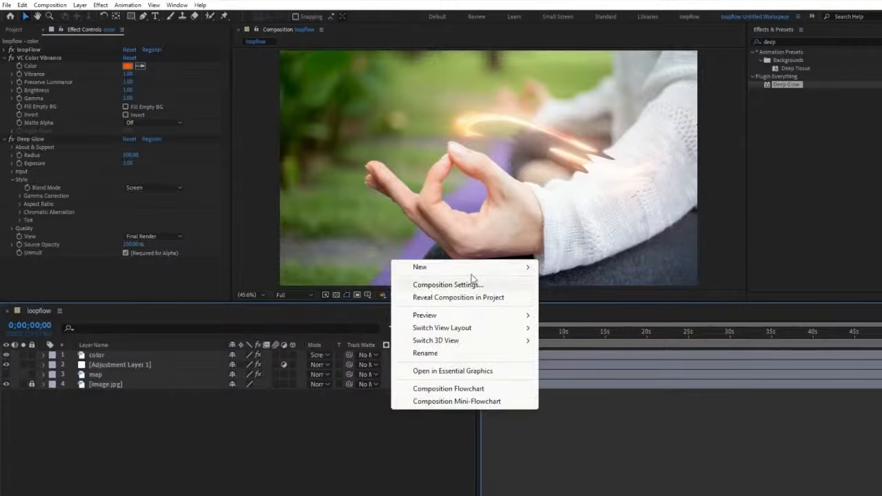
mouse_move(510, 264)
click(596, 294)
text(opt)
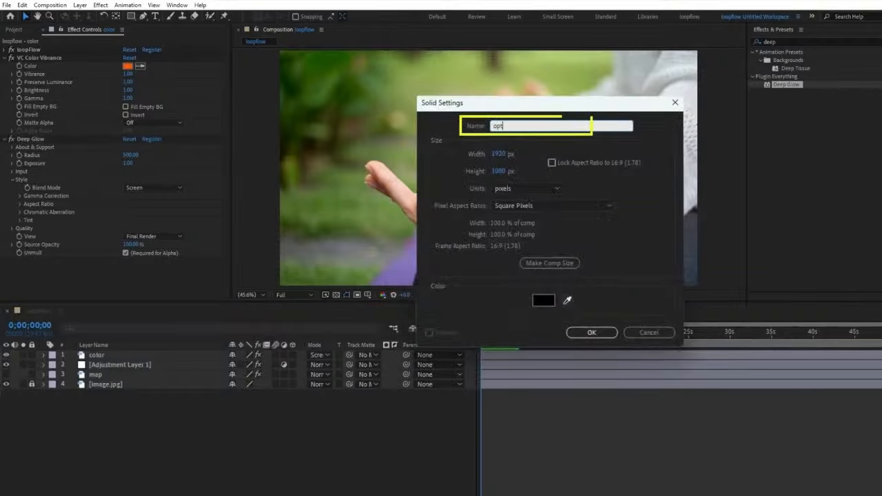
text(ical flares)
key(Return)
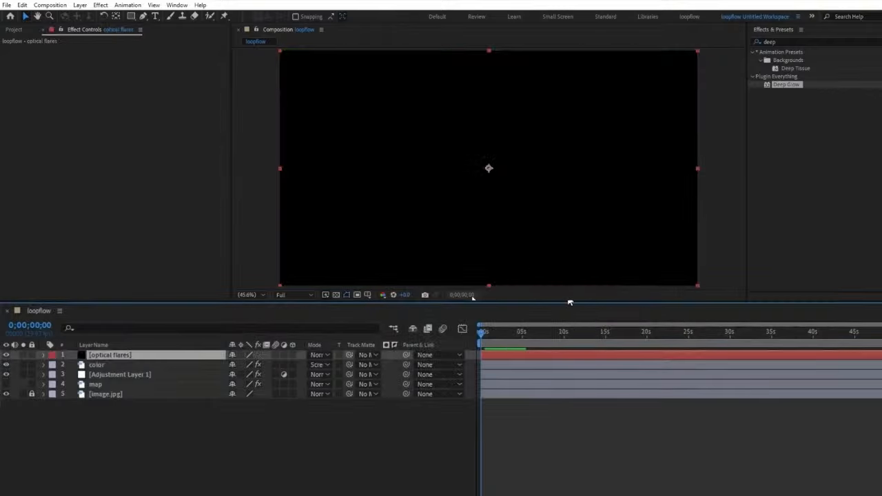
Step: Apply the Optical Flares effect to the optical flares solid
drag(775, 42, 160, 343)
text(optical)
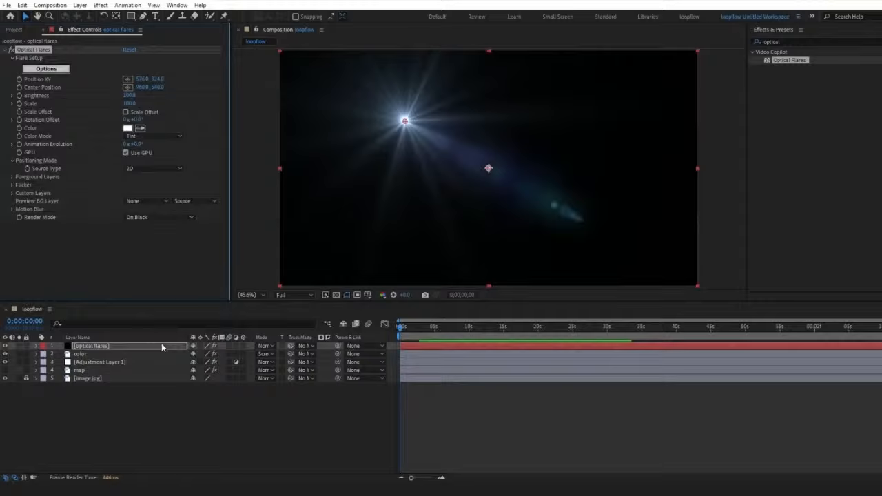
Step: Set the optical flares layer's blending mode to Screen and move the flare onto the touching fingertips
click(265, 347)
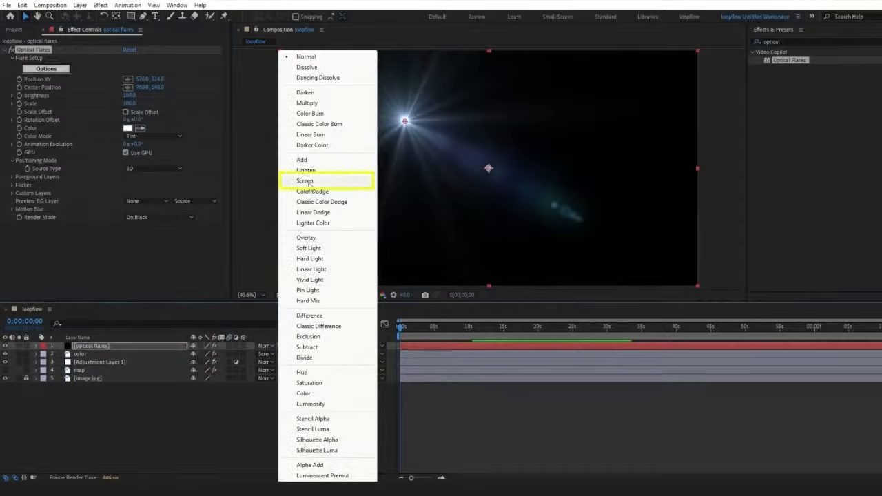
click(307, 181)
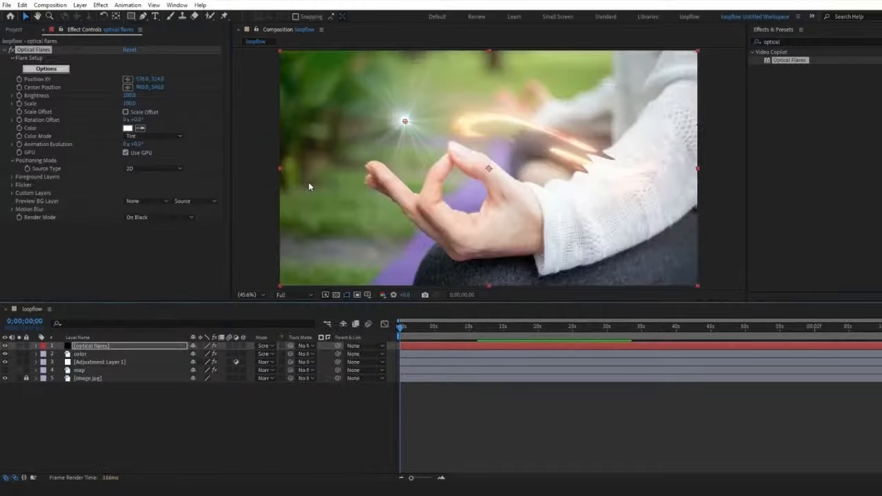
drag(404, 123, 446, 153)
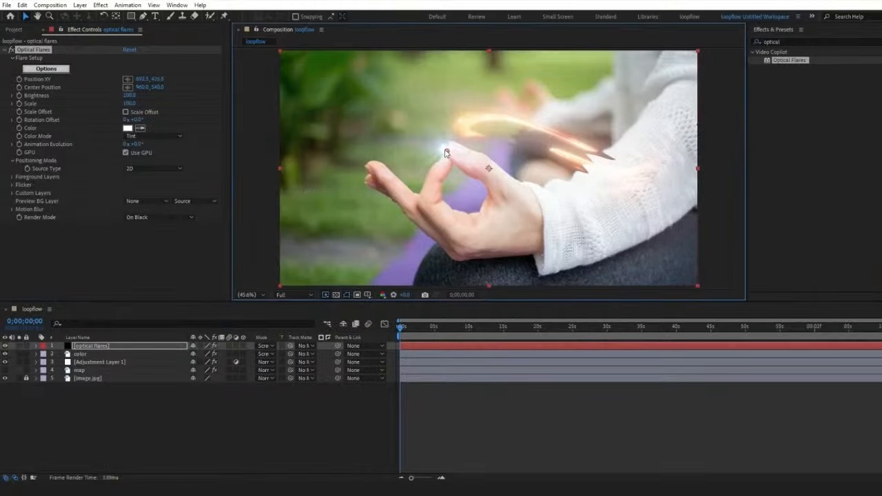
Step: Load the Blue Spark preset from the Light presets, solo its second Glow element, and accept the flare
click(52, 69)
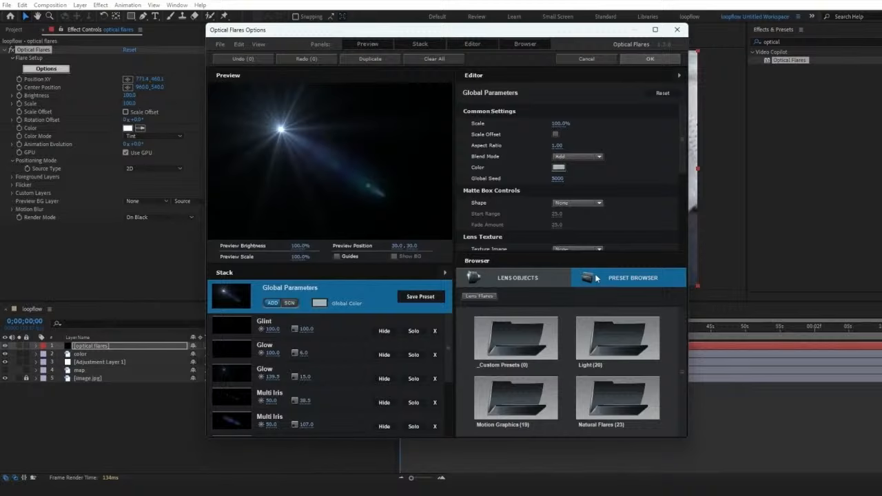
double_click(600, 334)
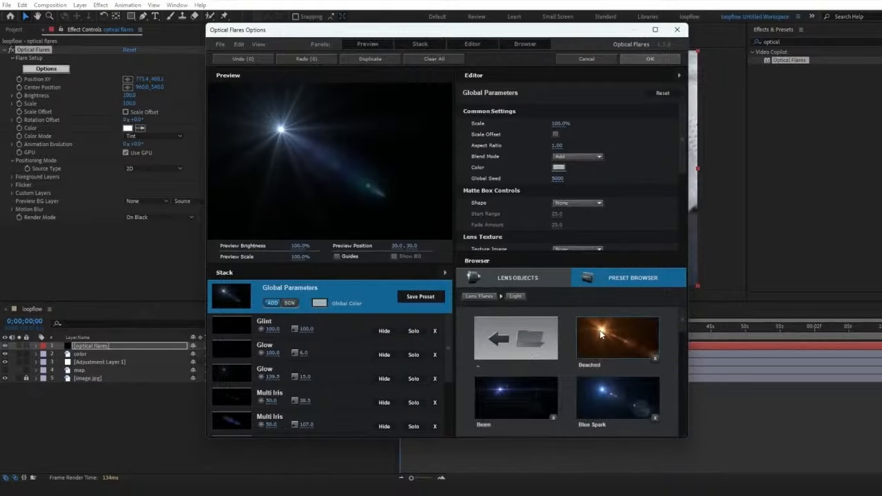
scroll(599, 330, down, 2)
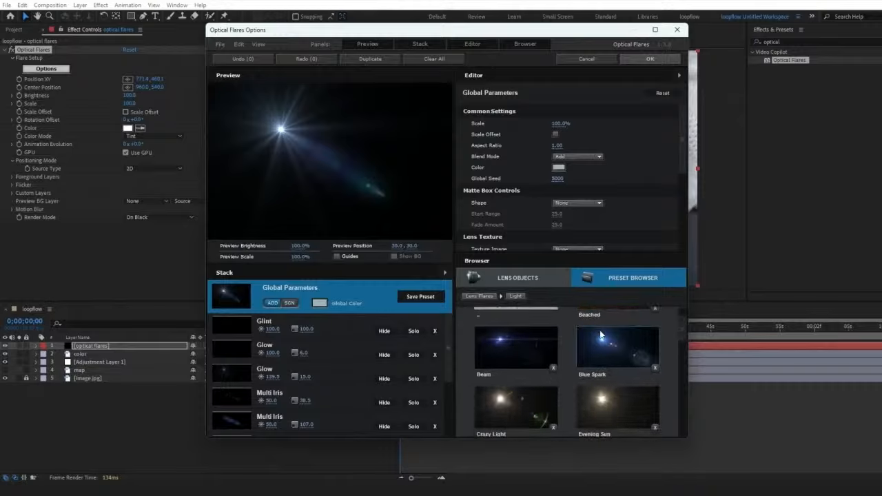
click(613, 353)
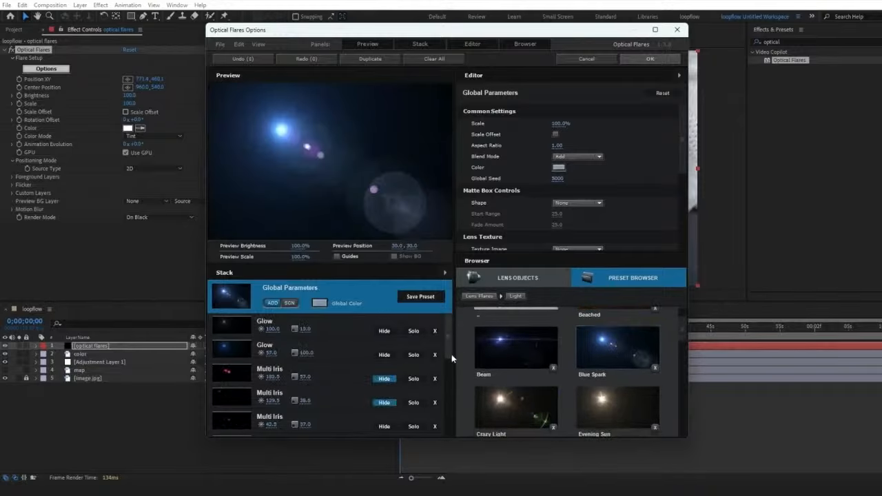
click(413, 355)
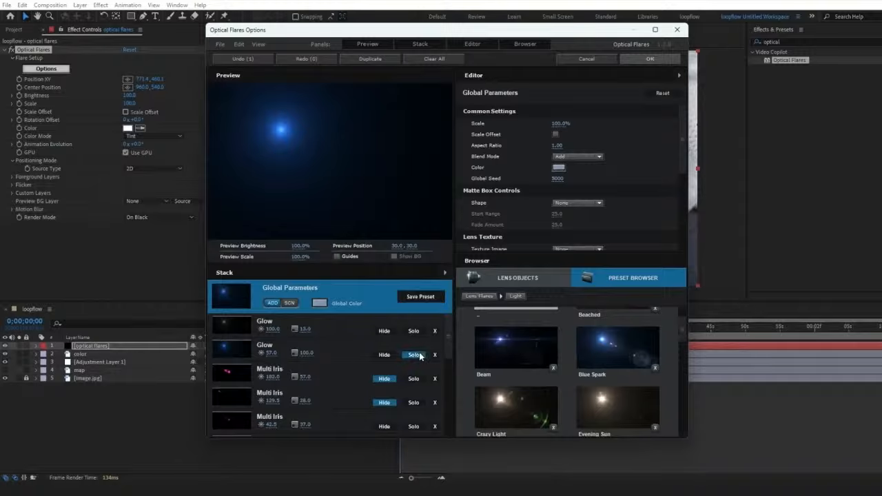
click(627, 61)
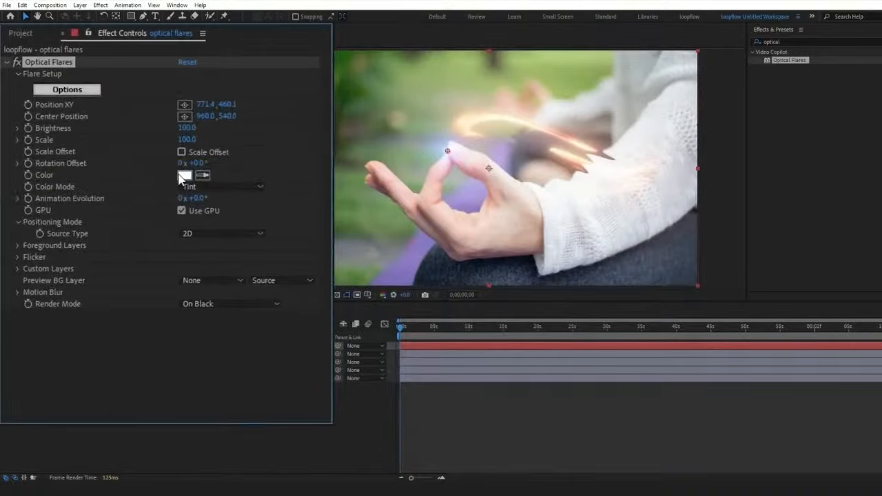
Step: Set the Optical Flares color to orange FF8400
click(183, 176)
click(476, 285)
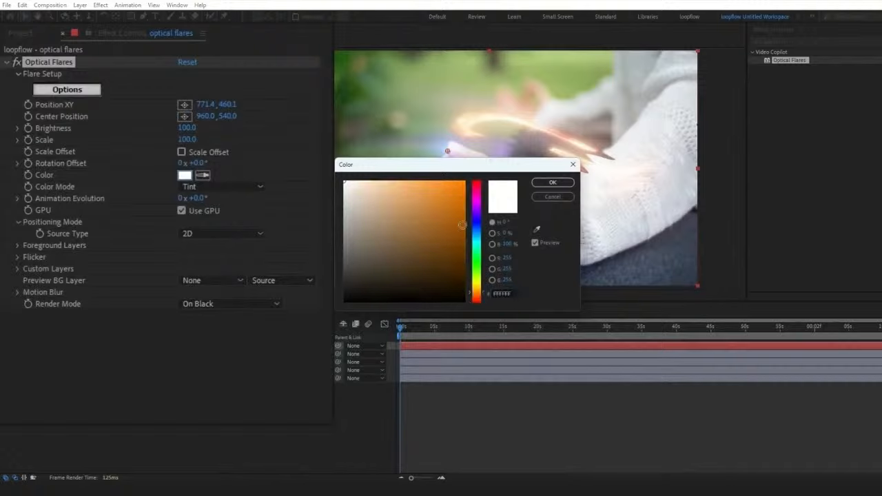
click(553, 183)
Step: Set the flare's Flicker Speed to 42 and Amount to 84, and reduce its Scale to 60
click(18, 258)
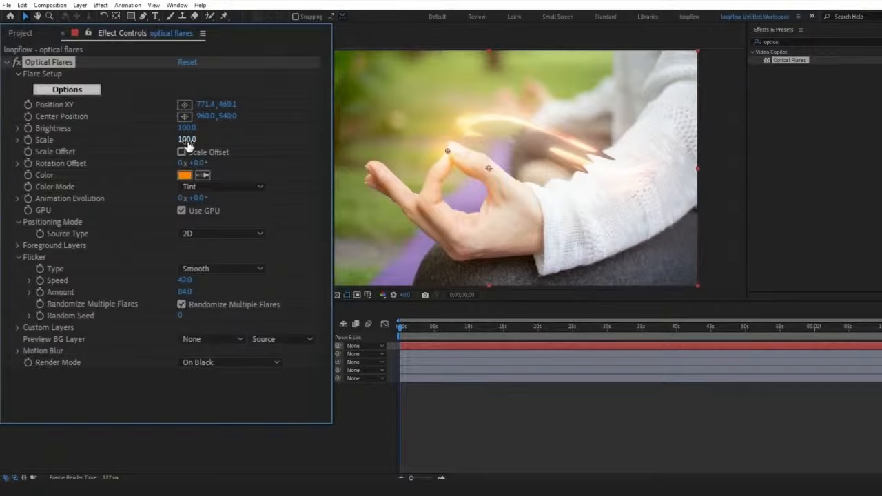
drag(188, 141, 162, 141)
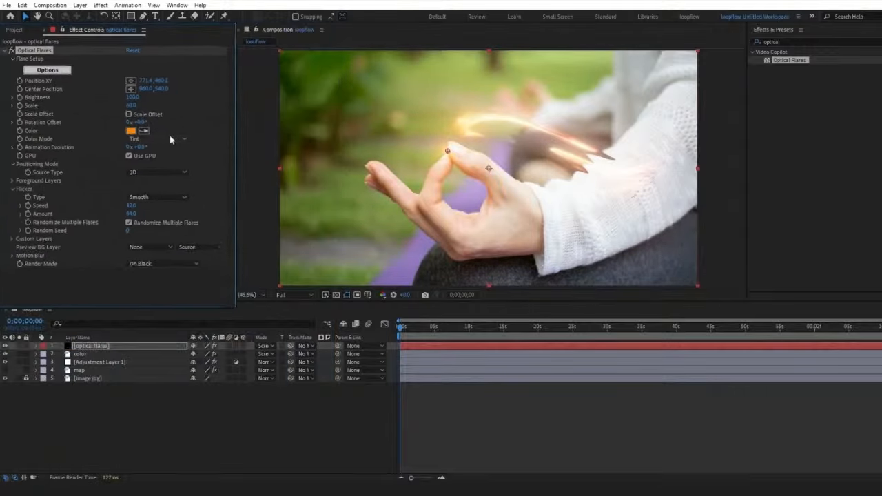
Step: Fine-tune the flare's position to 767, 422 at the fingertips and preview the animation from the start
key(space)
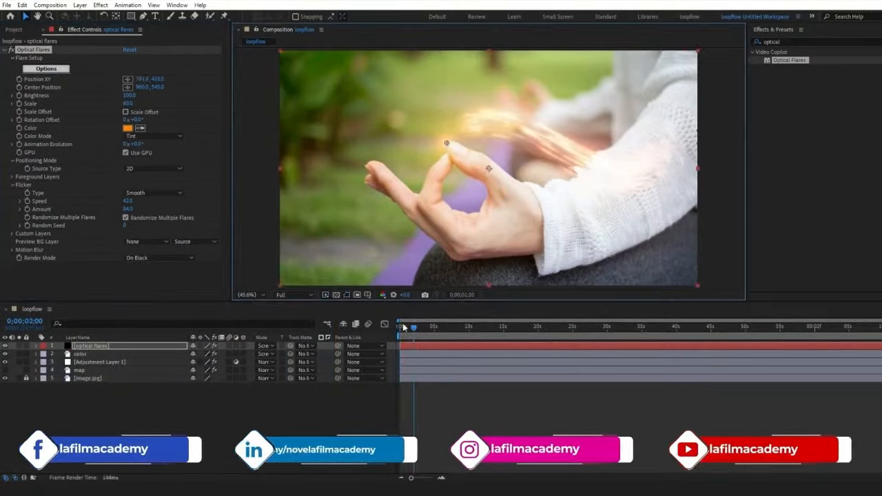
click(403, 328)
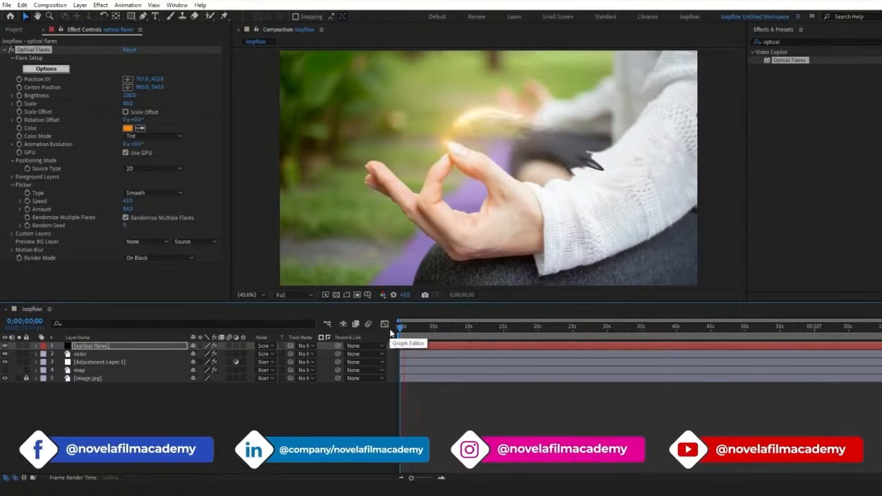
key(space)
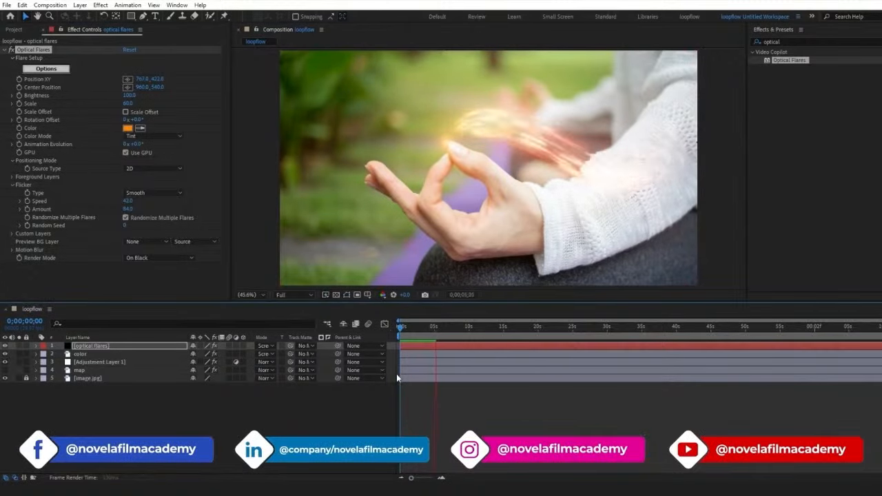